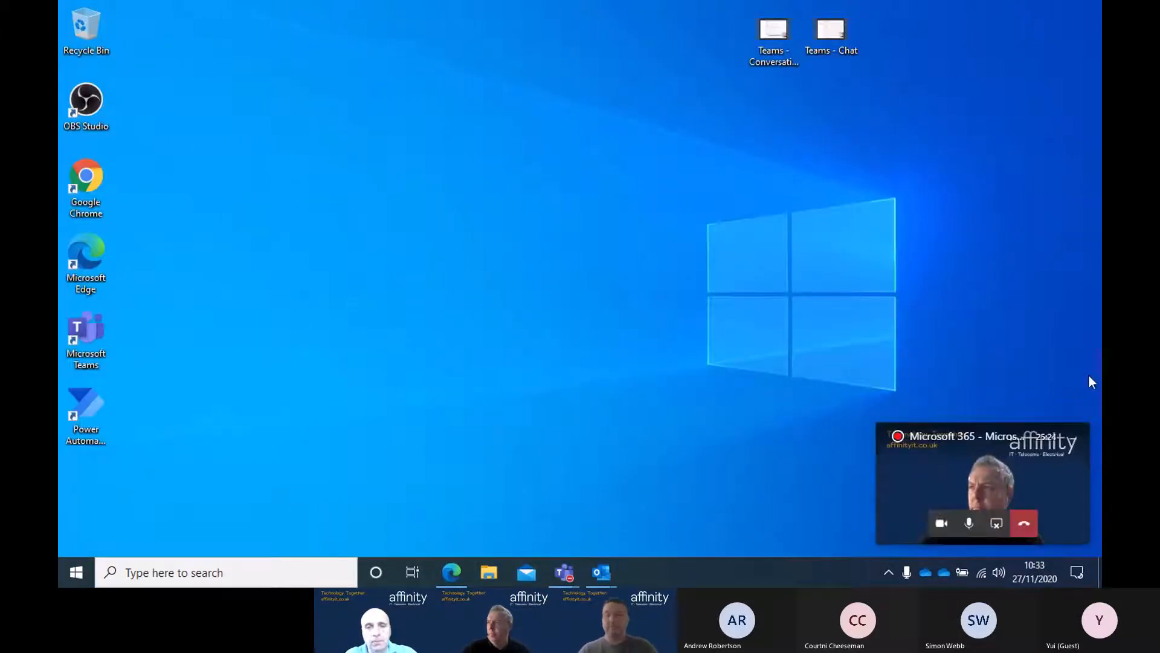
Step: Switch to Microsoft Edge, close the about:blank#blocked tab and go to the Microsoft Forms home page
click(1068, 451)
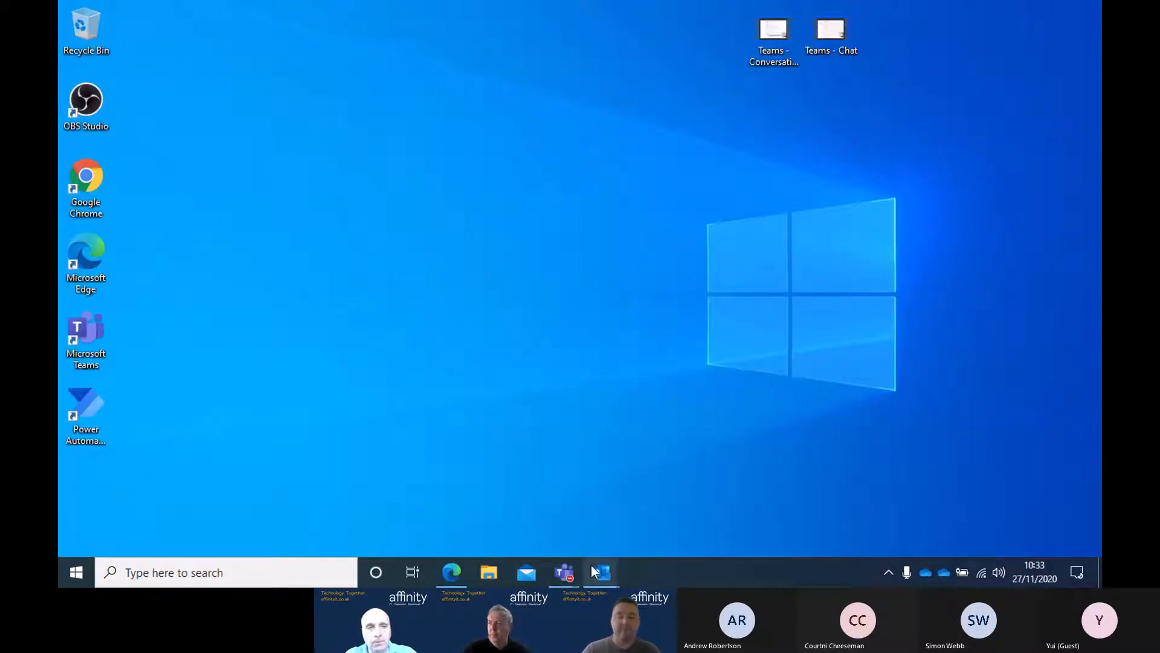
mouse_move(592, 571)
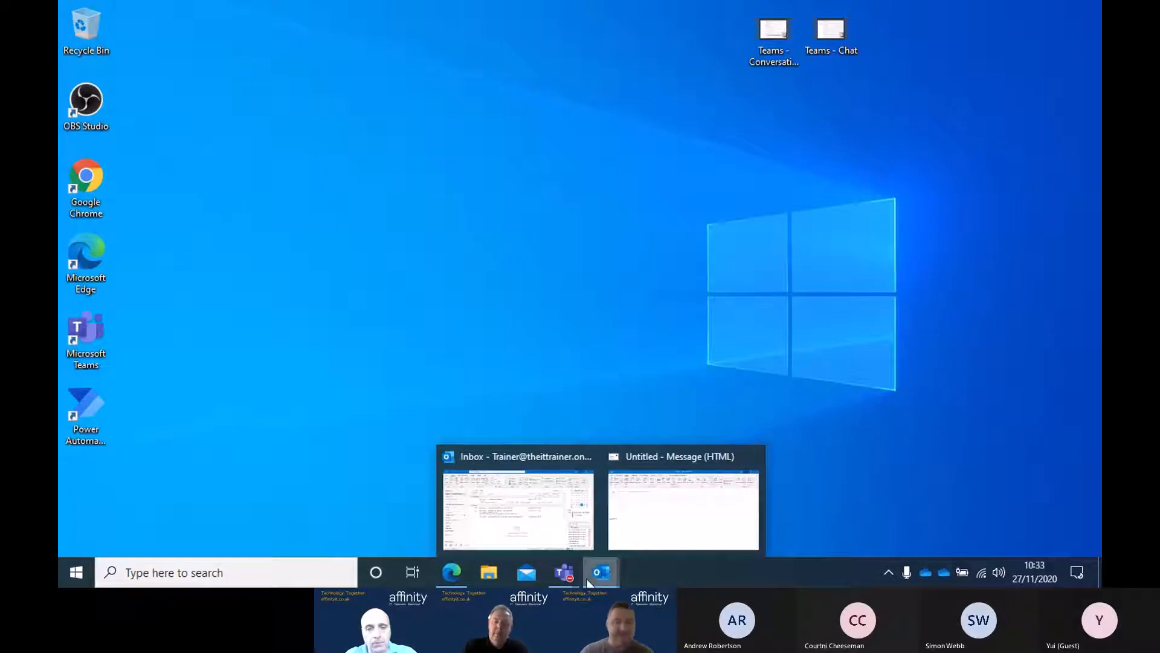
click(467, 573)
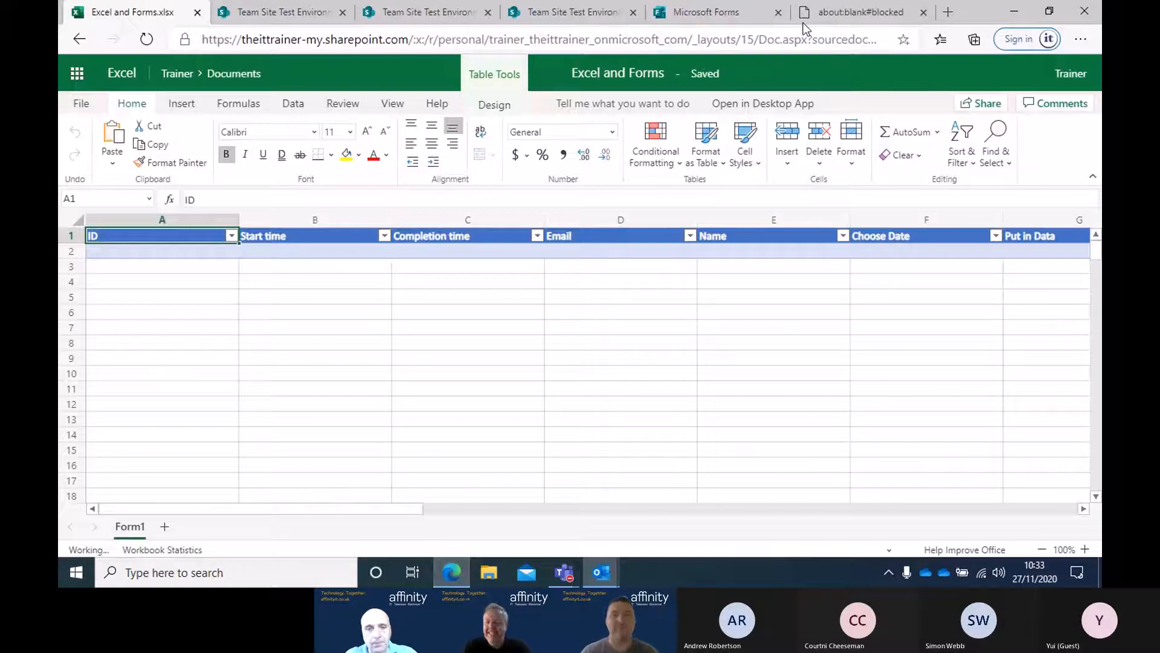
click(907, 14)
click(923, 12)
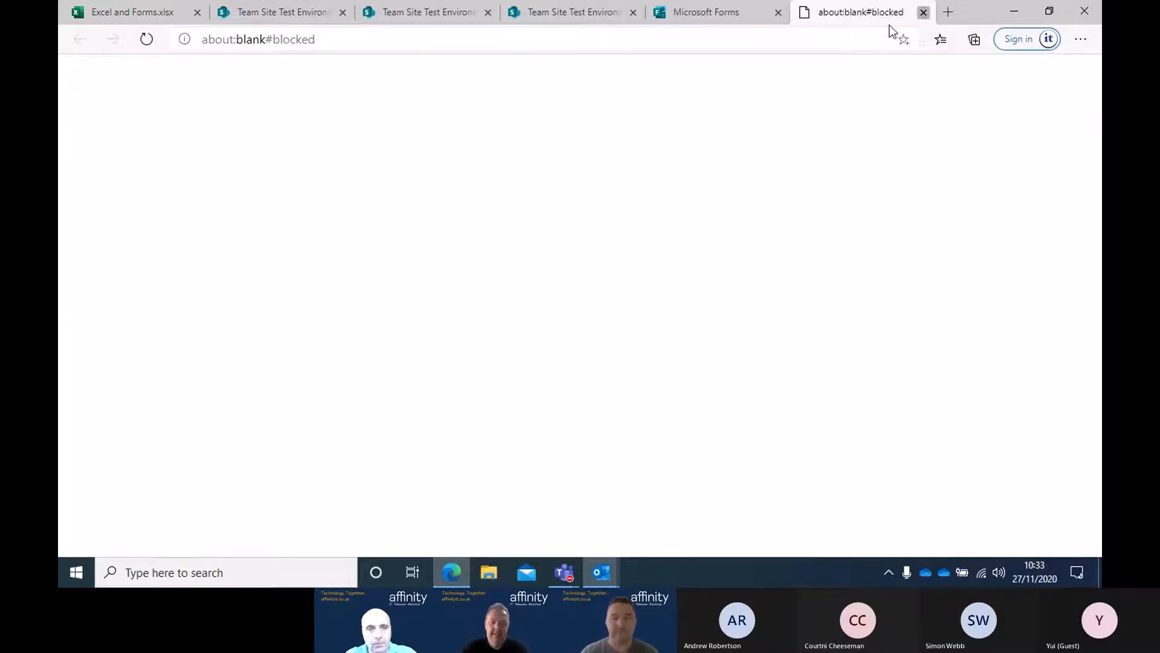
click(128, 72)
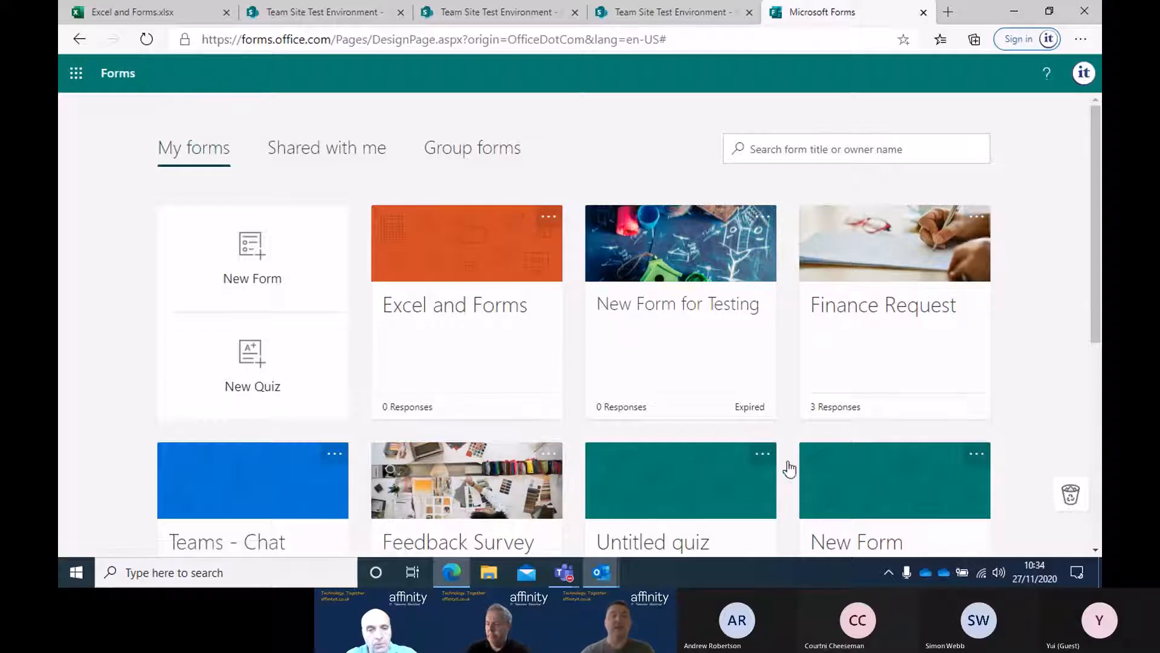
scroll(787, 469, down, 5)
scroll(671, 393, up, 5)
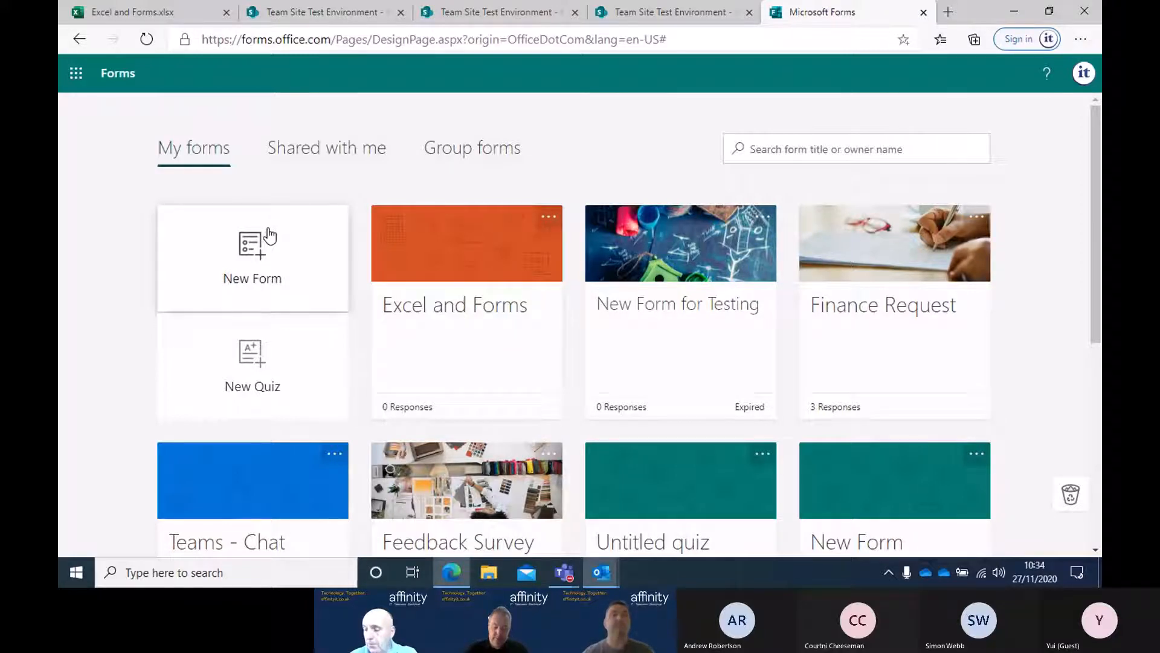
Step: Create a new form titled "Test Form" and stay on its editing page
click(269, 236)
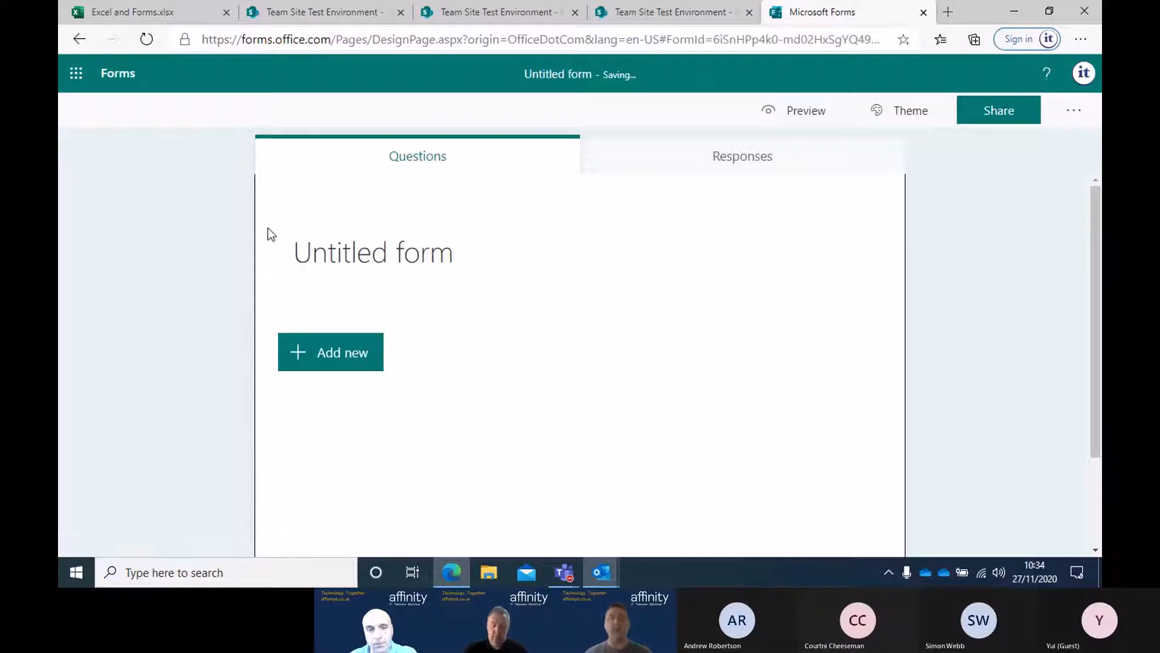
click(412, 258)
text(Te)
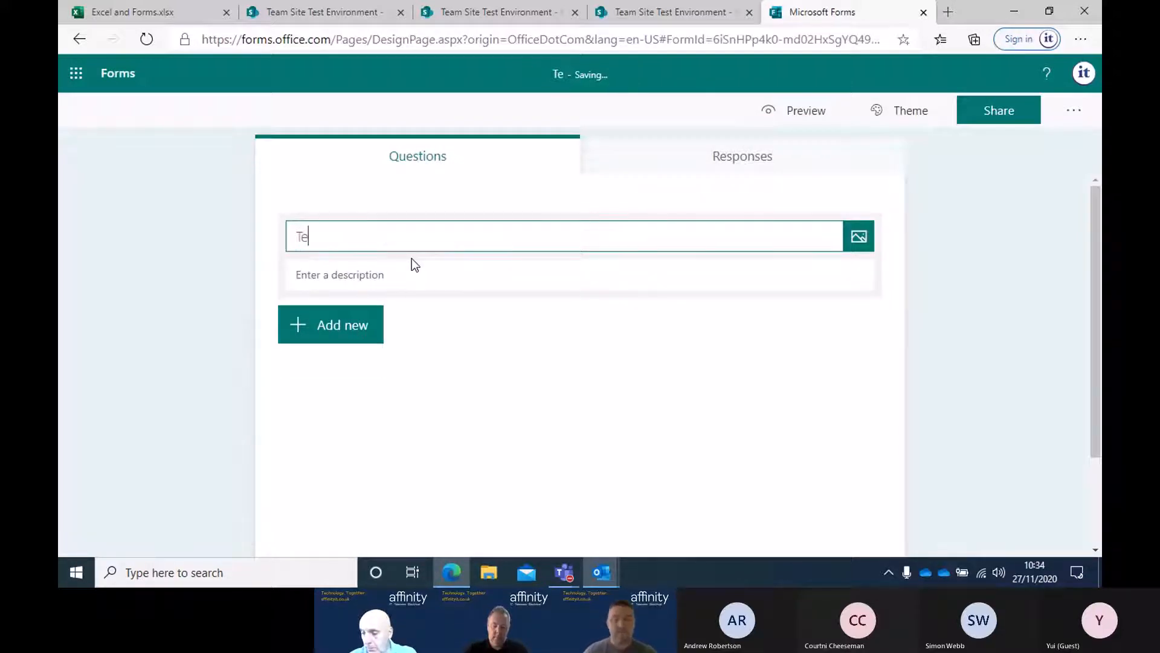
text(st Form)
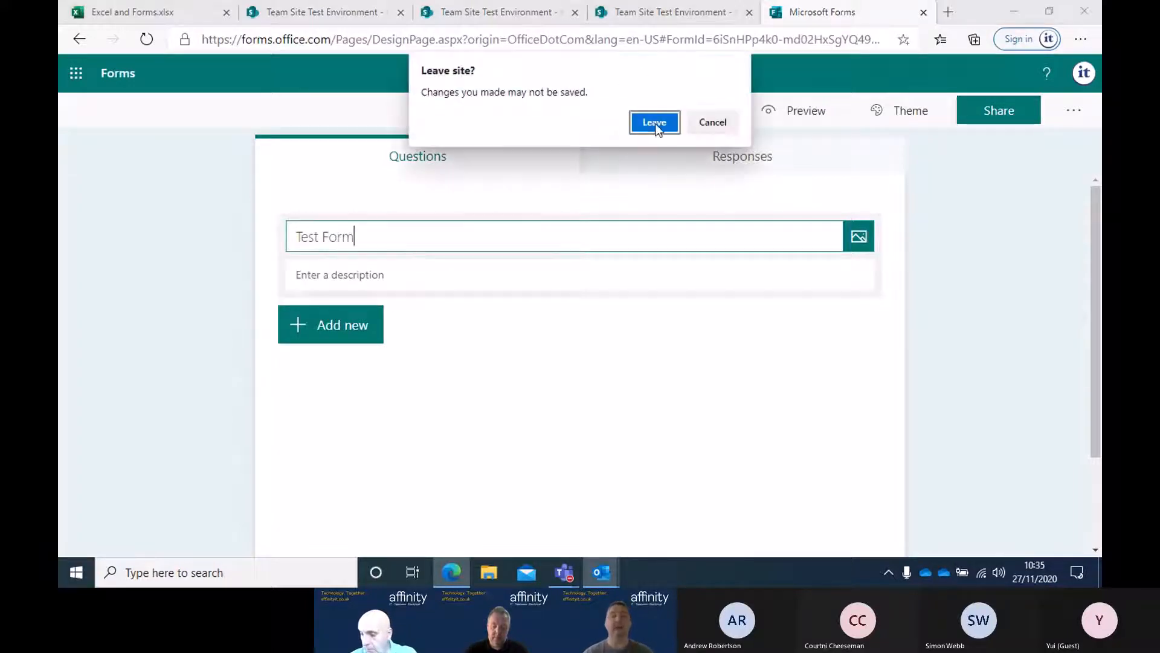
click(694, 125)
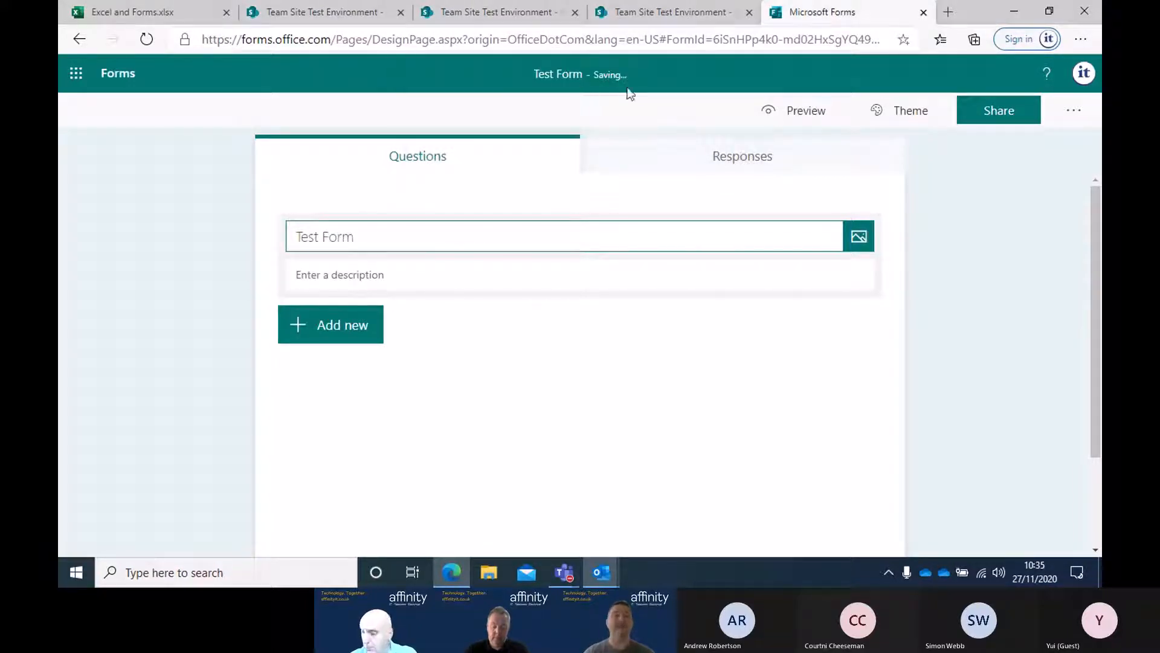
click(347, 282)
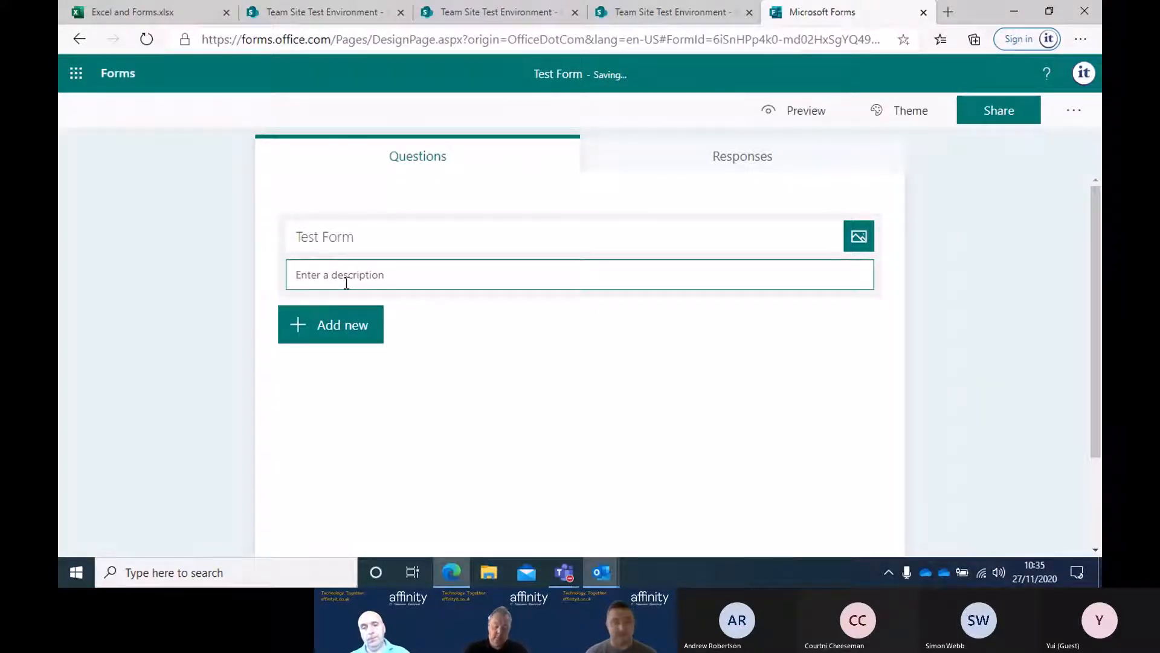
Step: Add a text question to the form with the wording "Question 1"
click(352, 330)
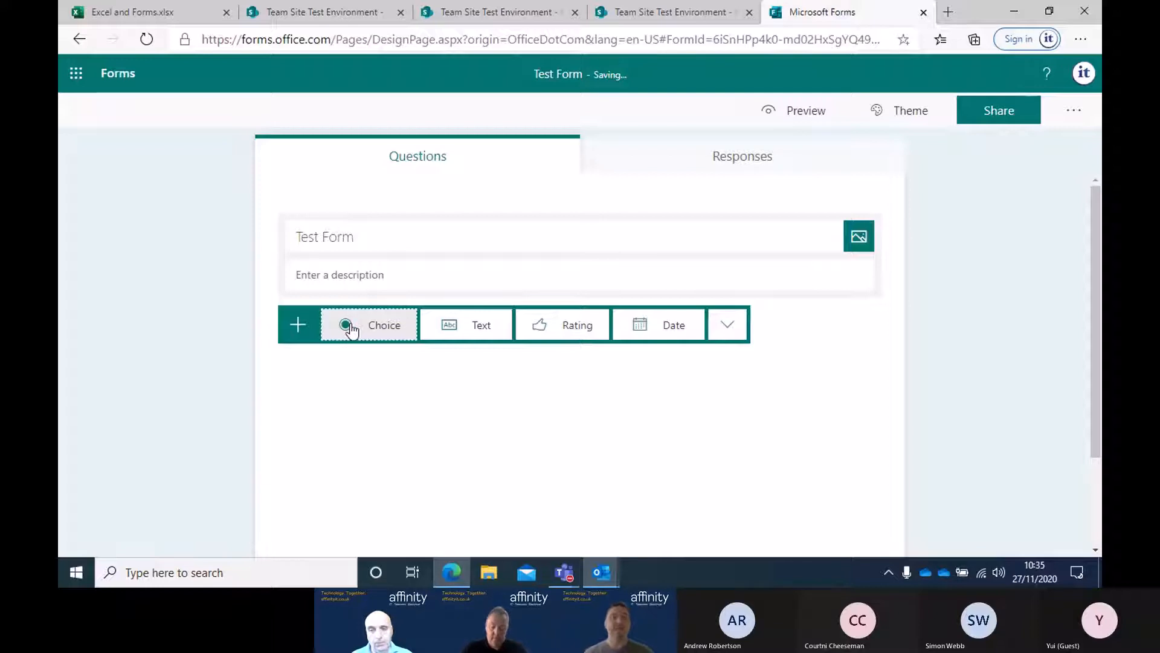
click(480, 335)
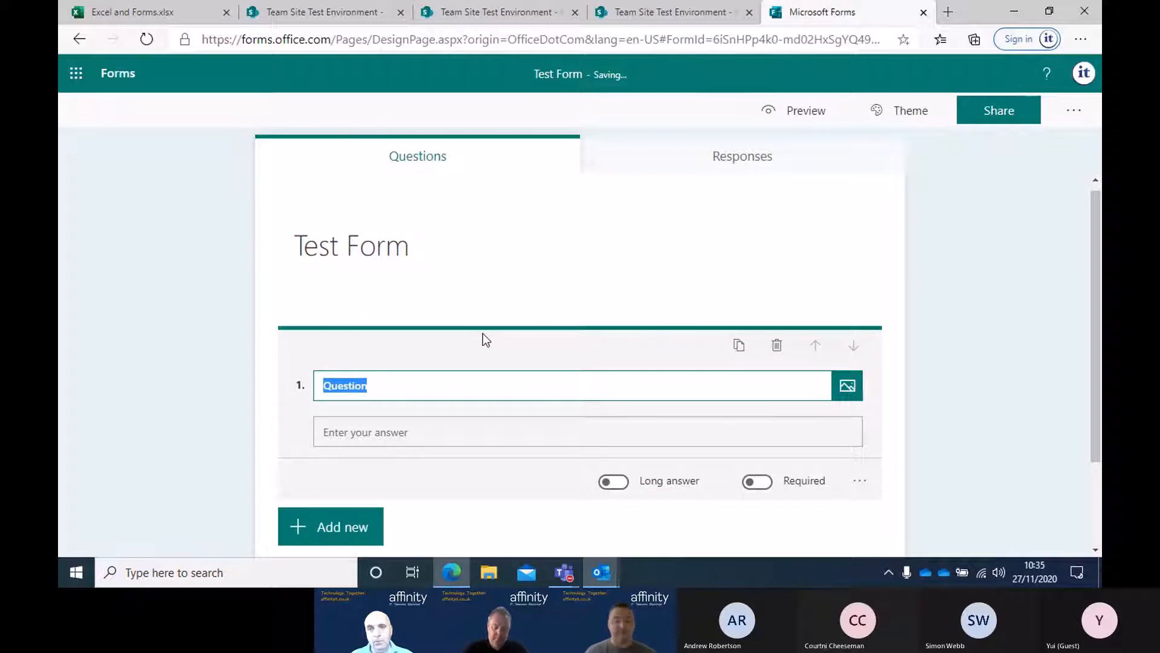
text(Qy)
key(BackSpace)
text(uestion 1)
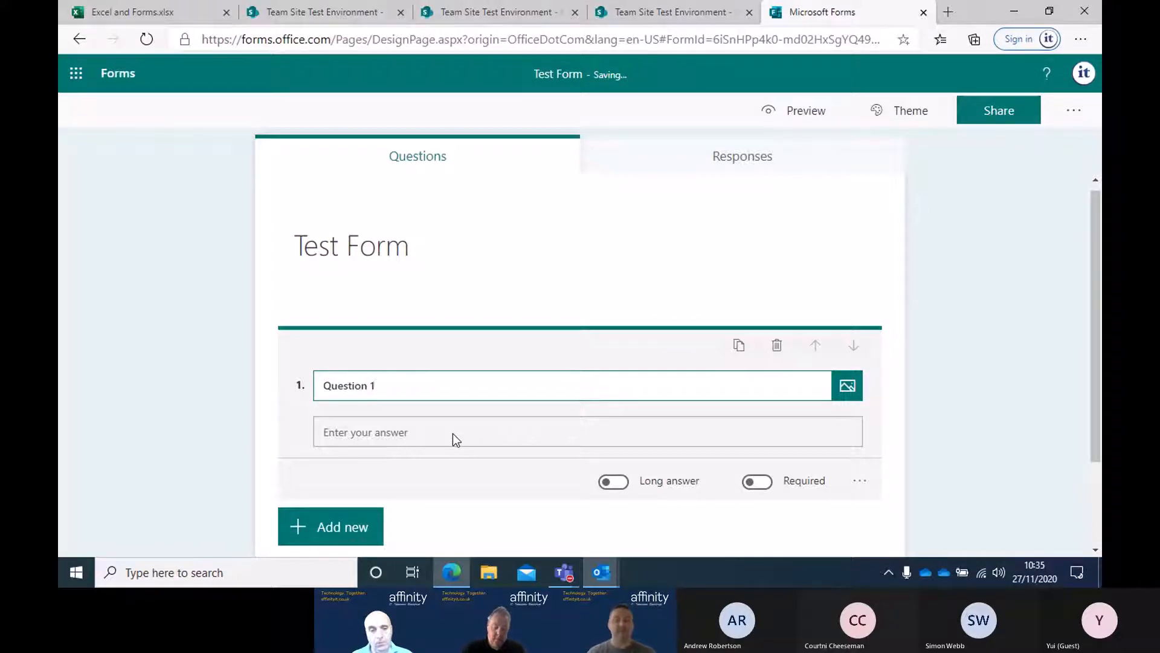
Step: Make Question 1 a required question that accepts a long answer
scroll(497, 236, down, 1)
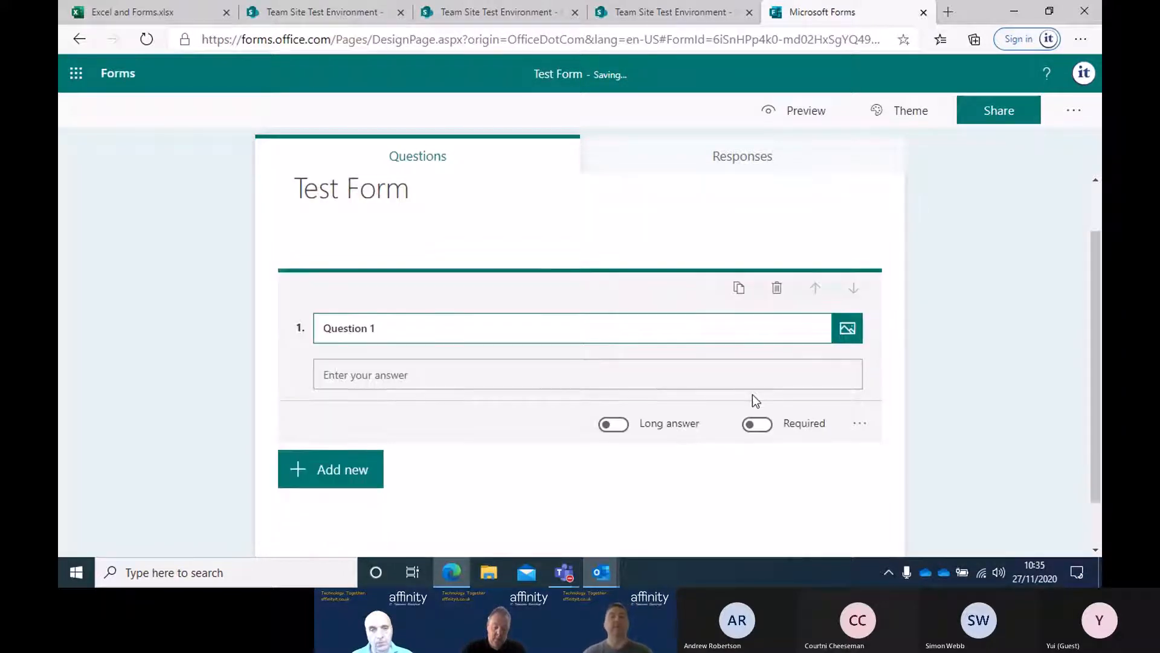
click(711, 160)
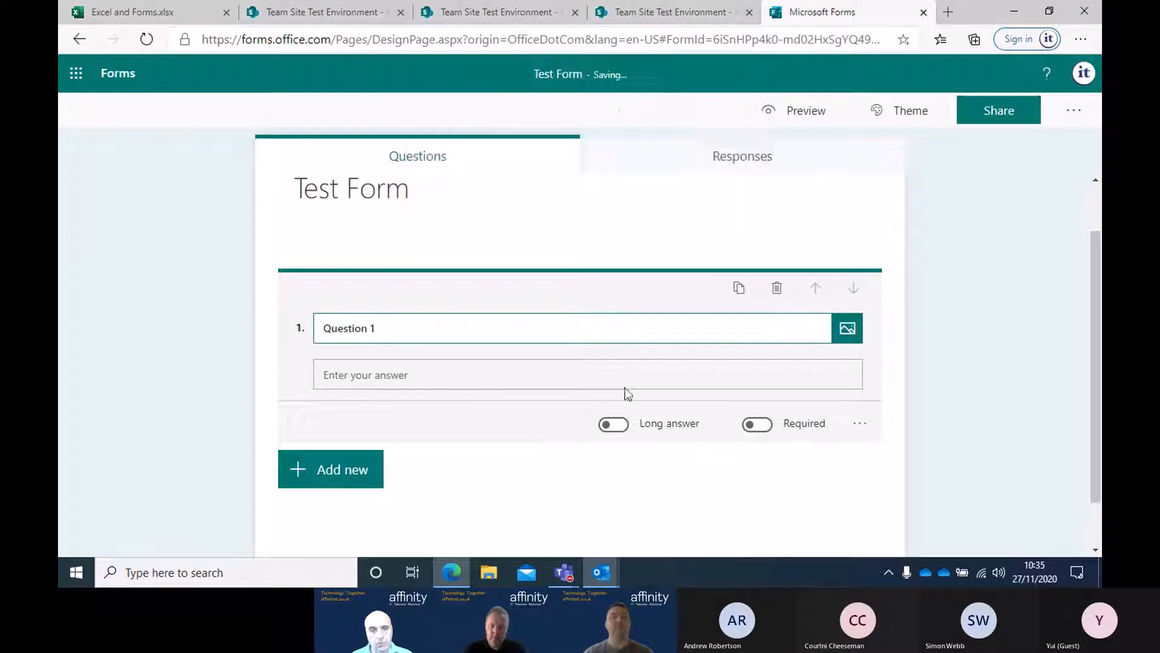
click(617, 423)
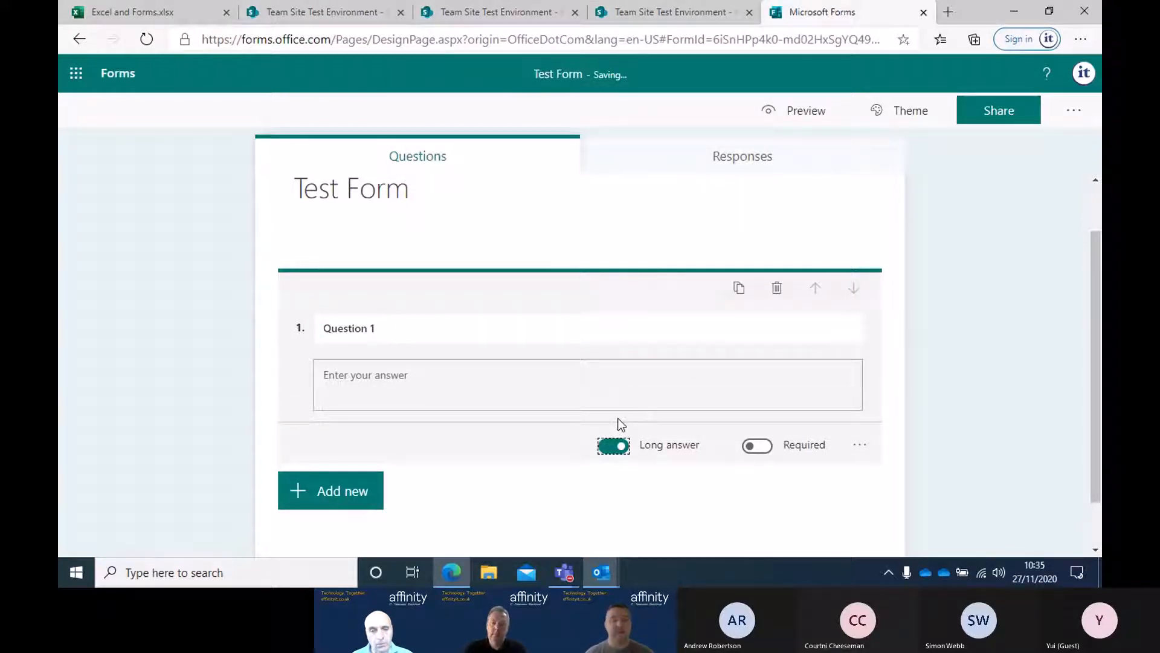
click(756, 446)
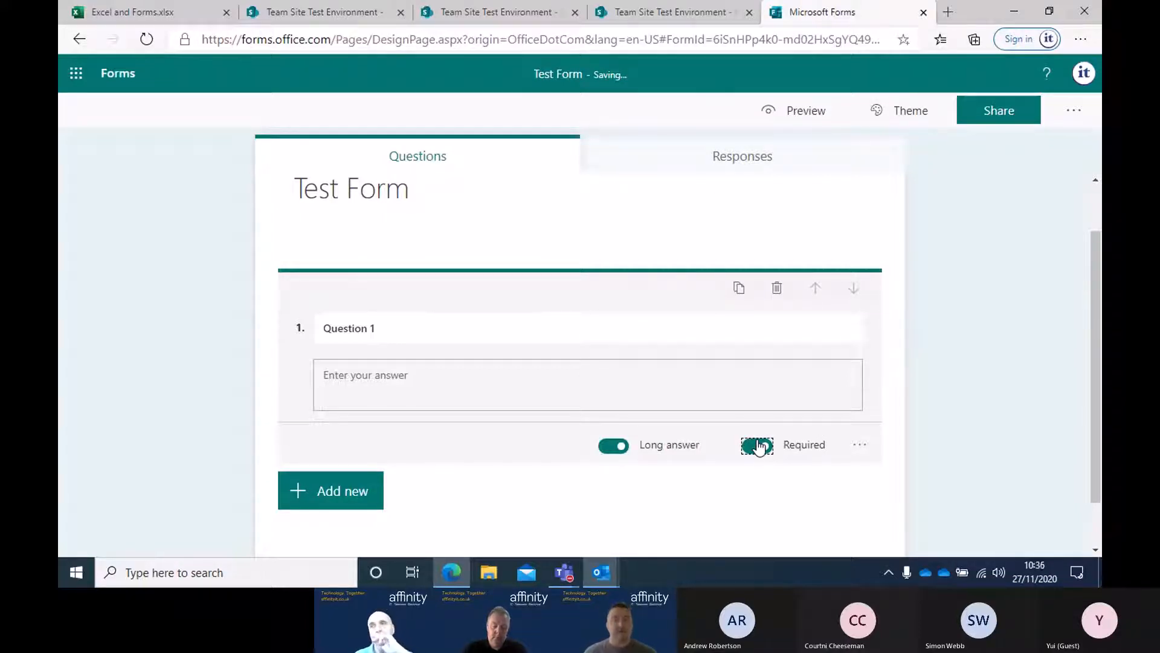
Step: Give Question 1 a subtitle reading "This is a subtitle"
click(859, 445)
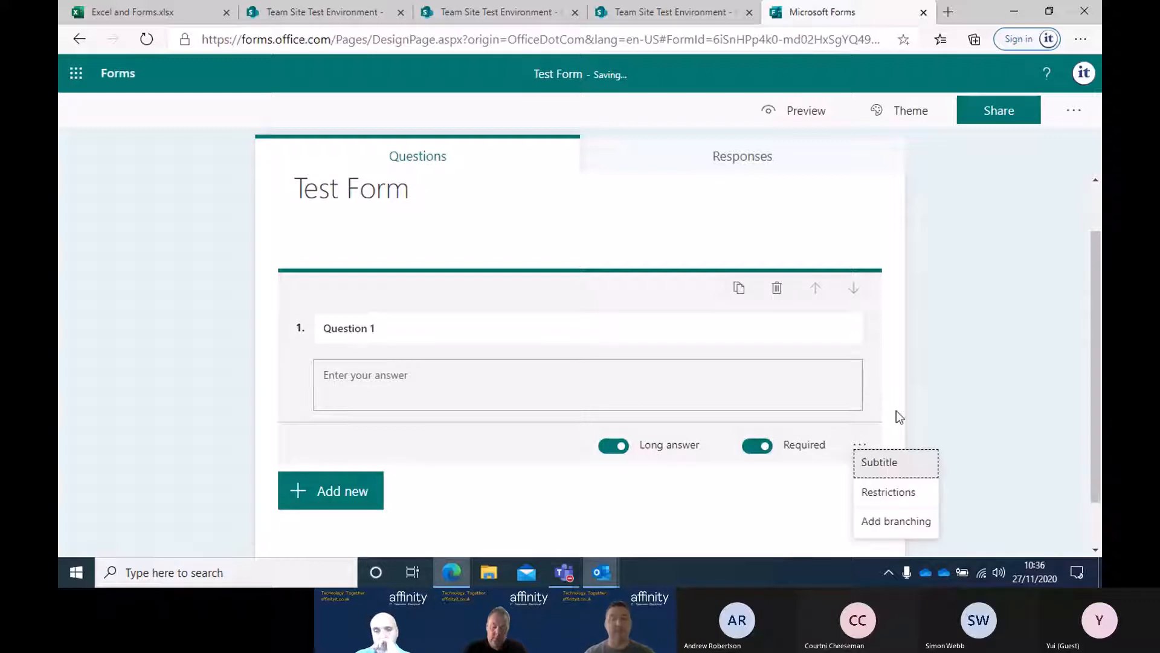
scroll(918, 388, down, 1)
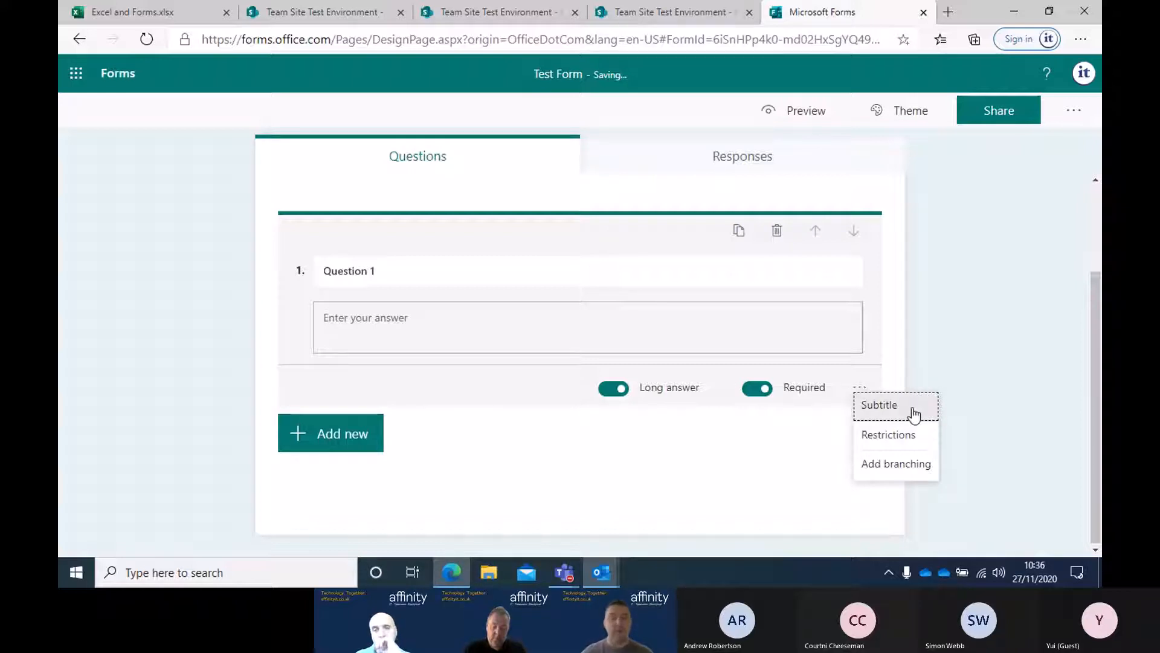
click(913, 413)
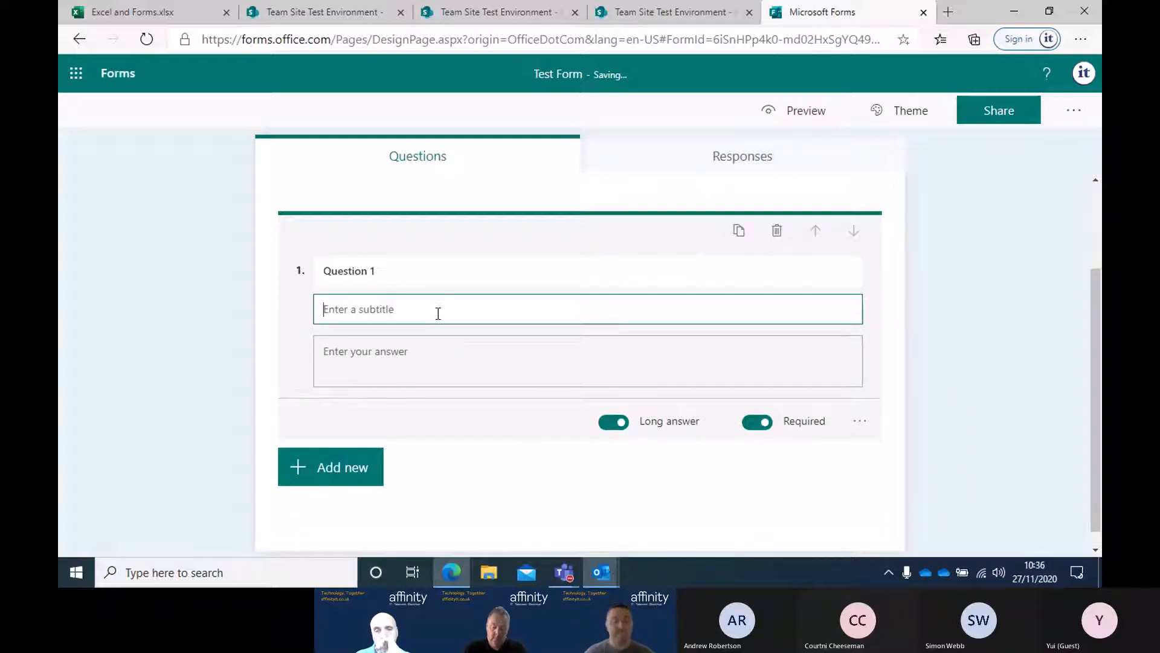
text(This is a )
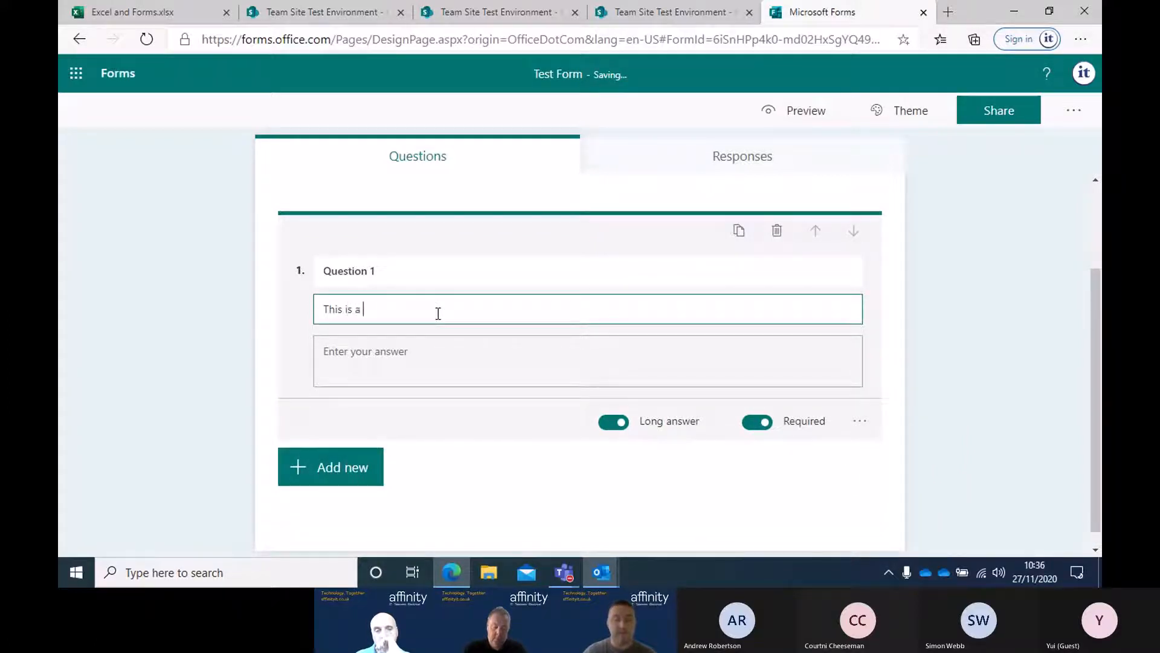
text(subtitle)
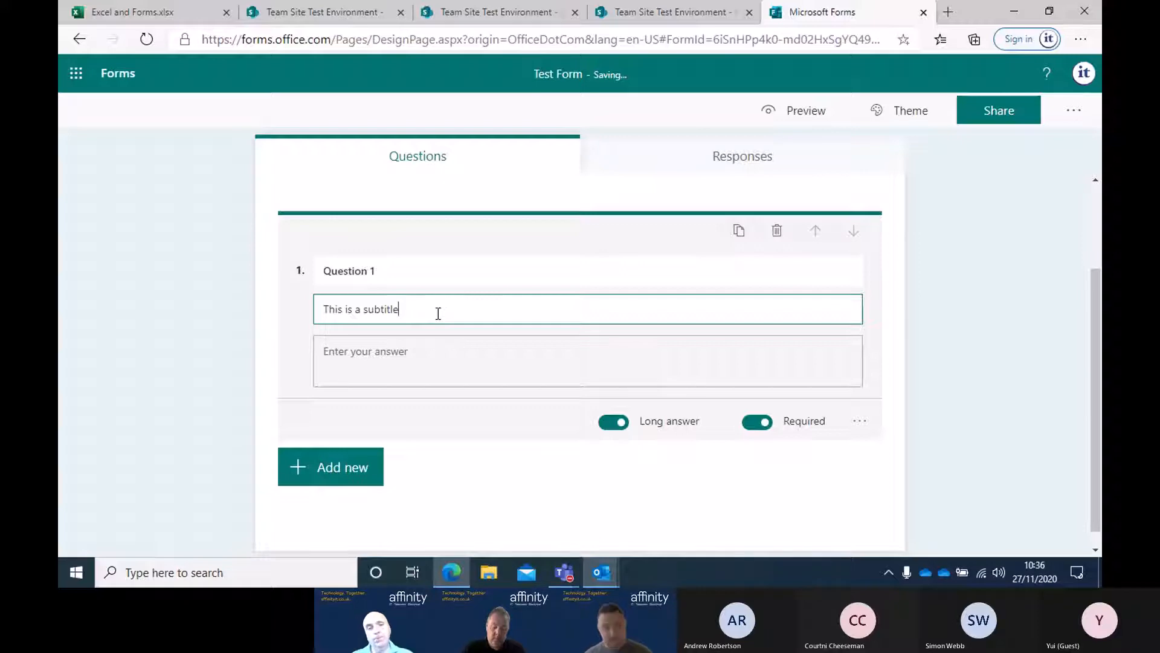
Step: Try a Number restriction on Question 1's answer, look through the available restriction types, and remove the restriction
click(857, 421)
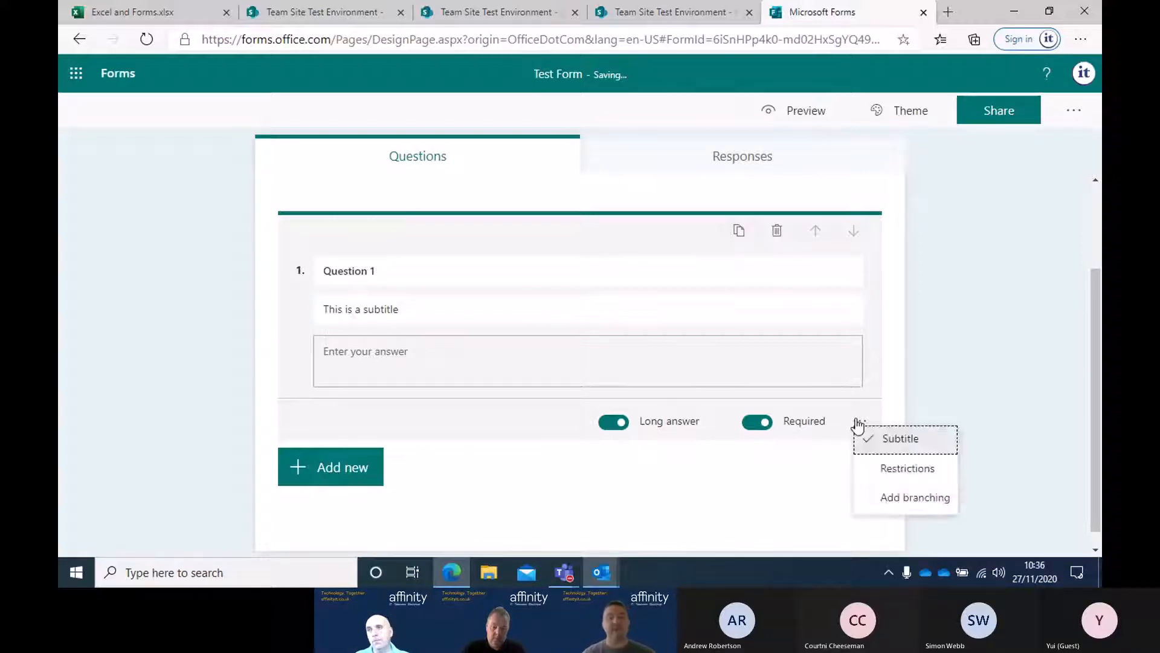
click(865, 466)
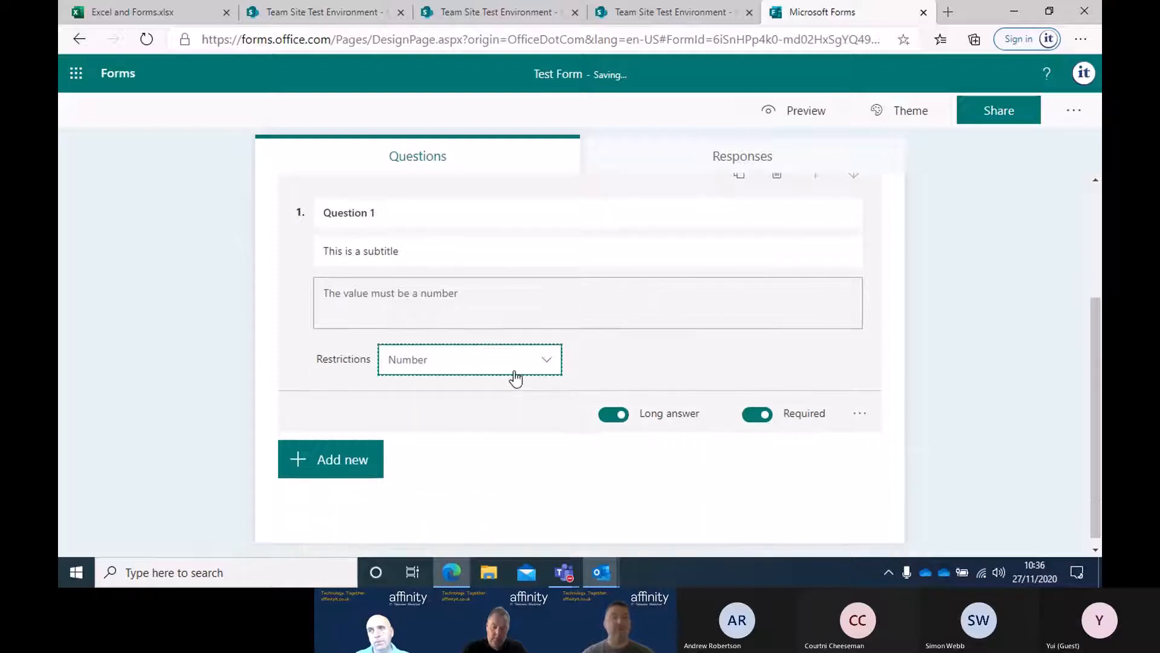
click(516, 378)
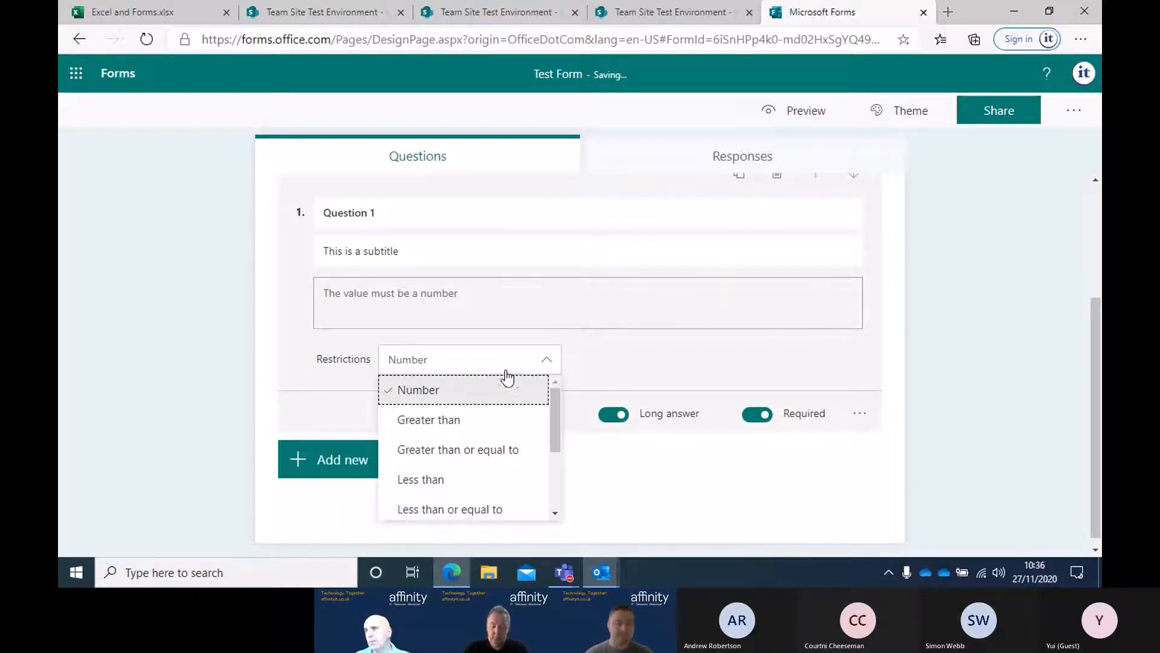
scroll(511, 393, down, 3)
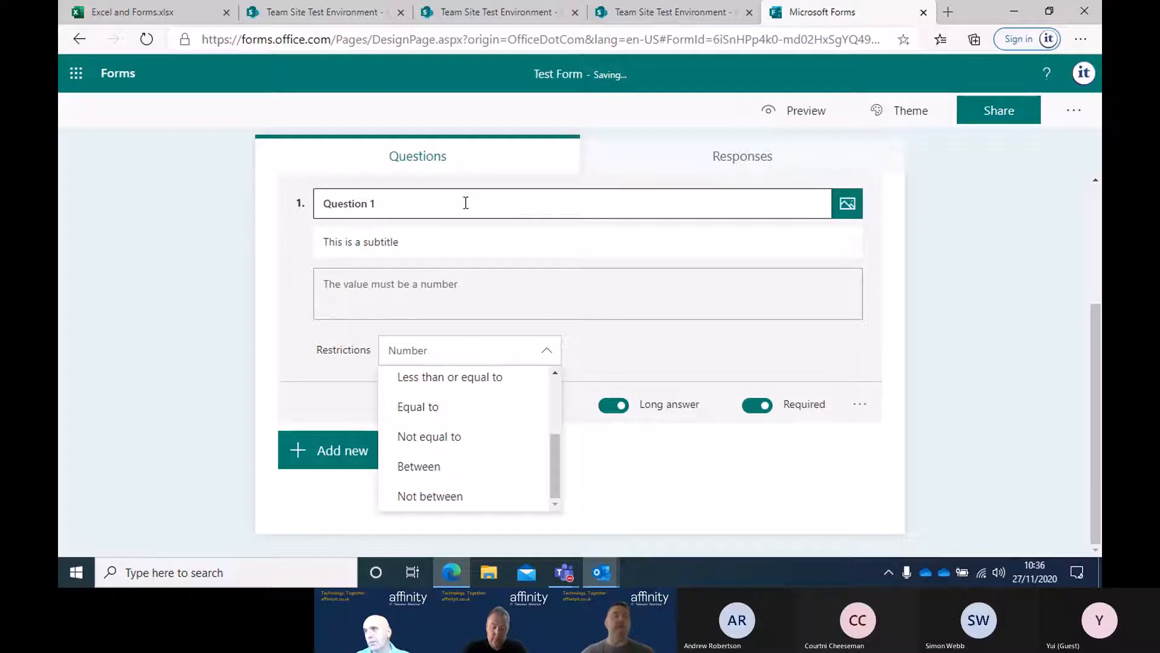
click(260, 246)
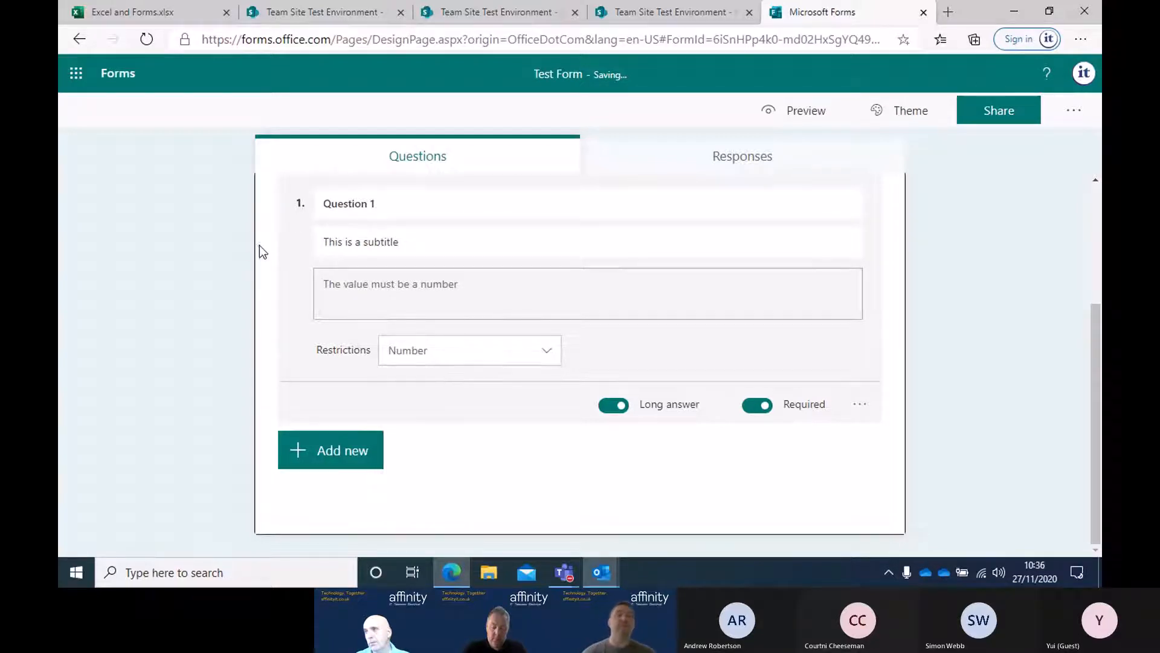
click(523, 362)
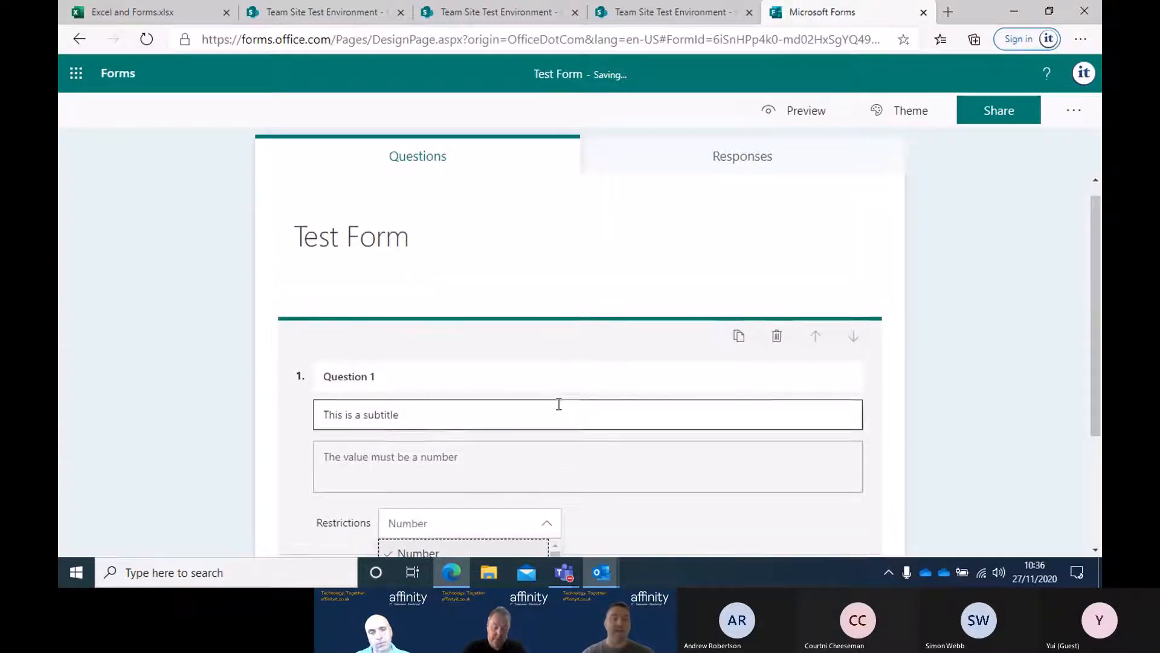
click(860, 406)
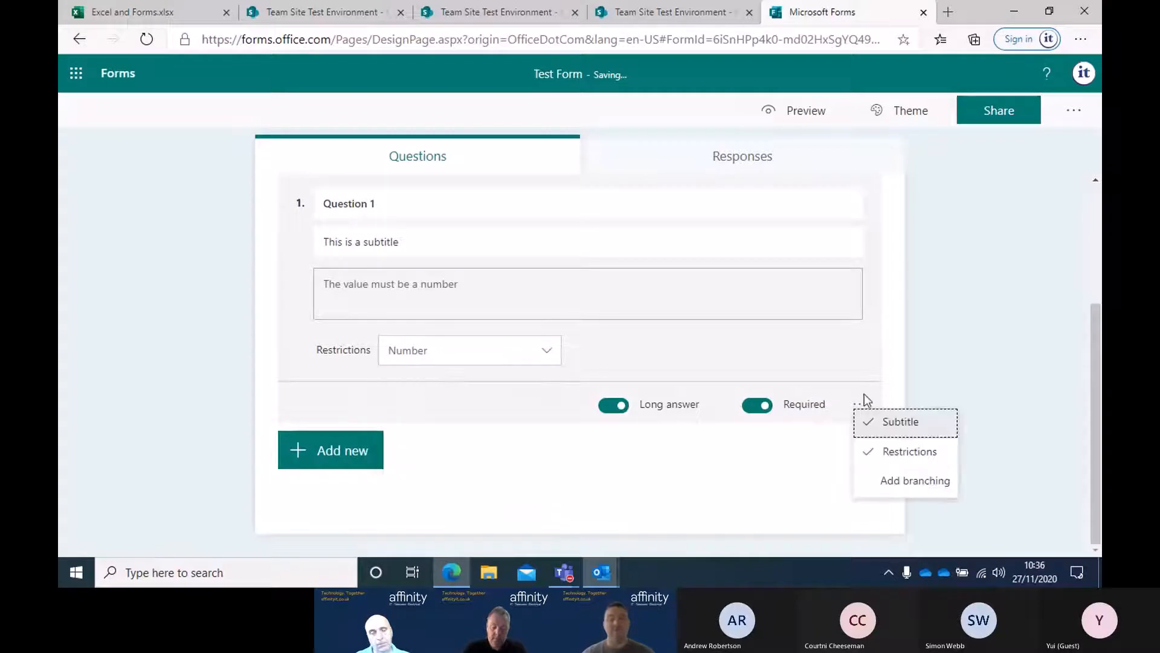
click(897, 450)
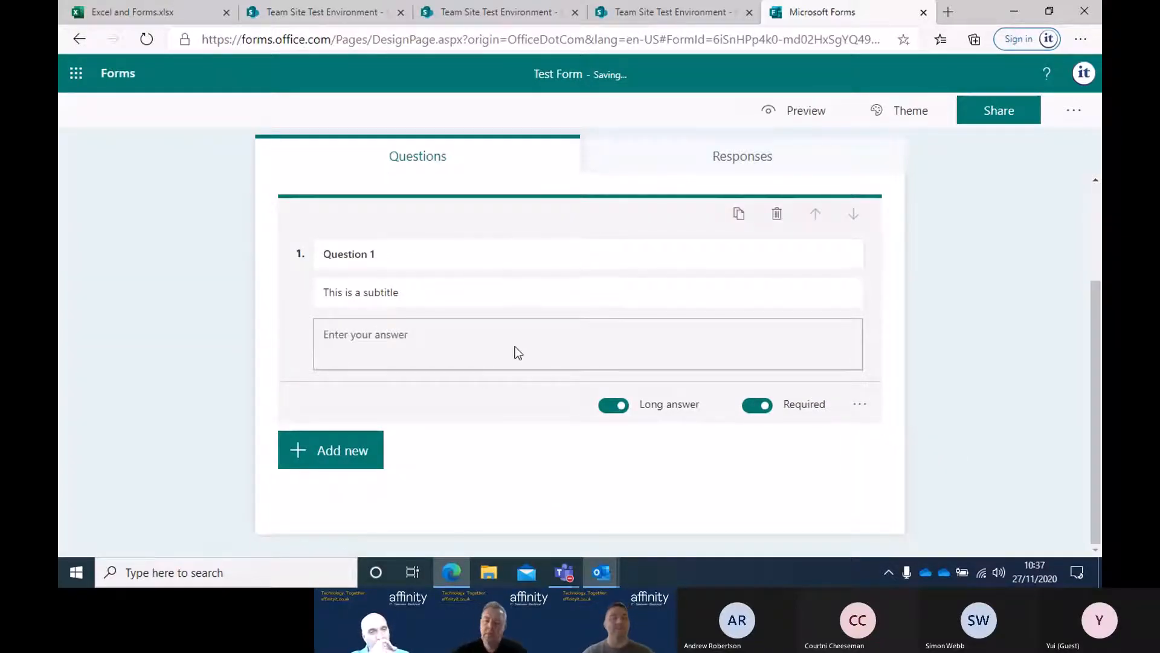
Step: Add a choice question with two default options below Question 1
click(353, 458)
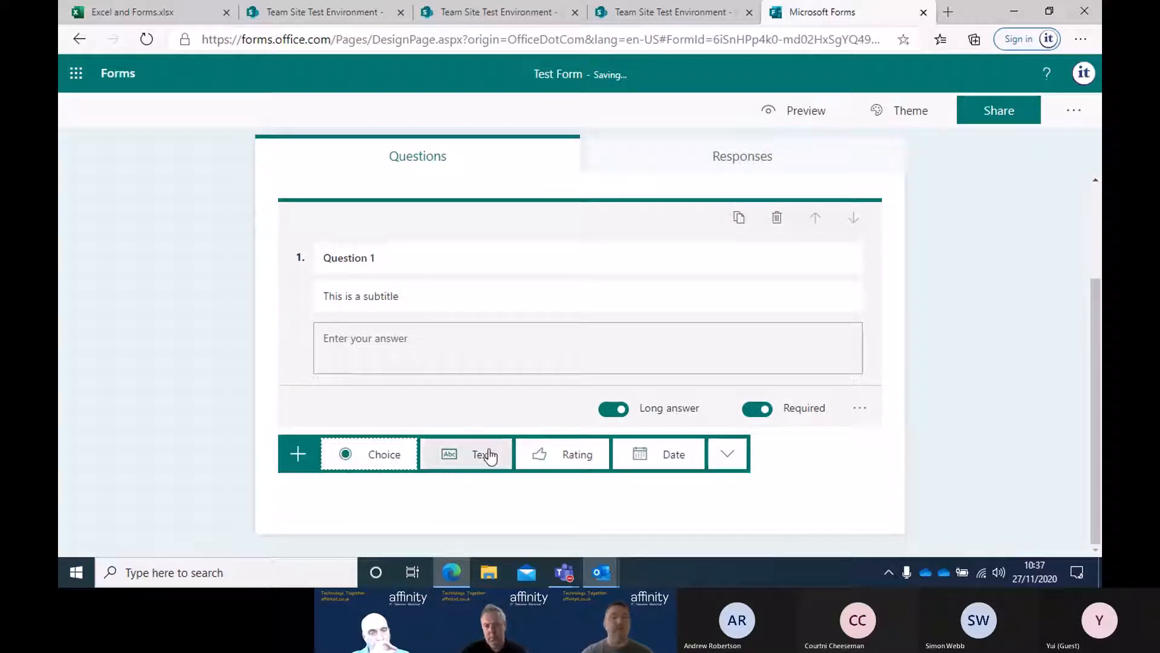
click(374, 461)
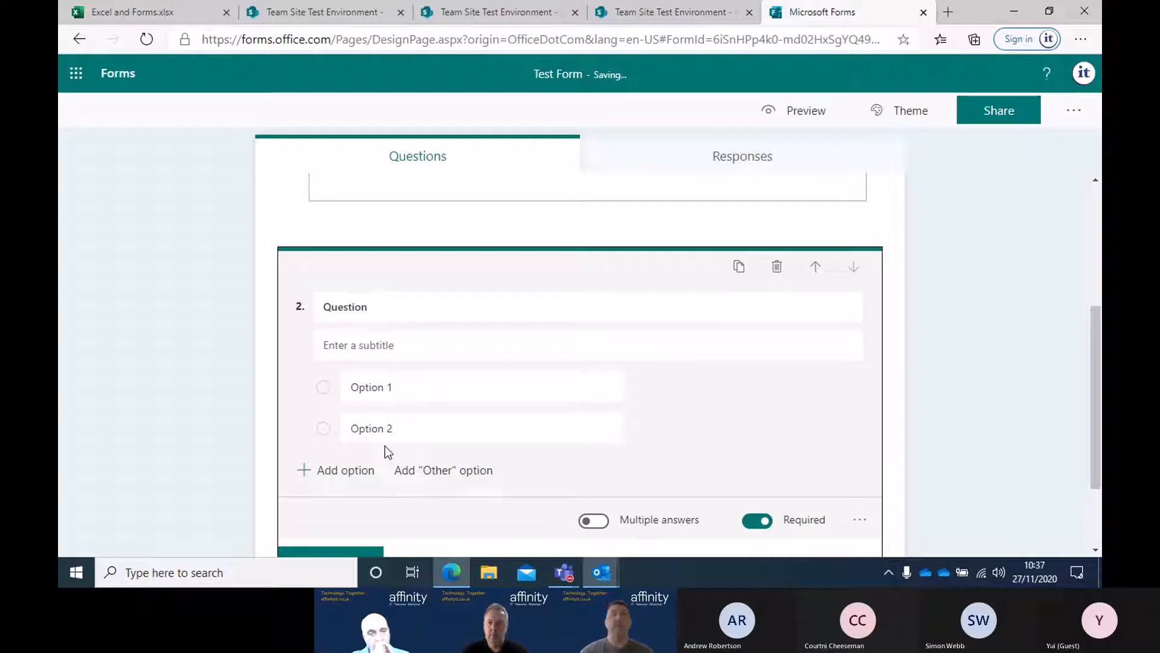
click(443, 313)
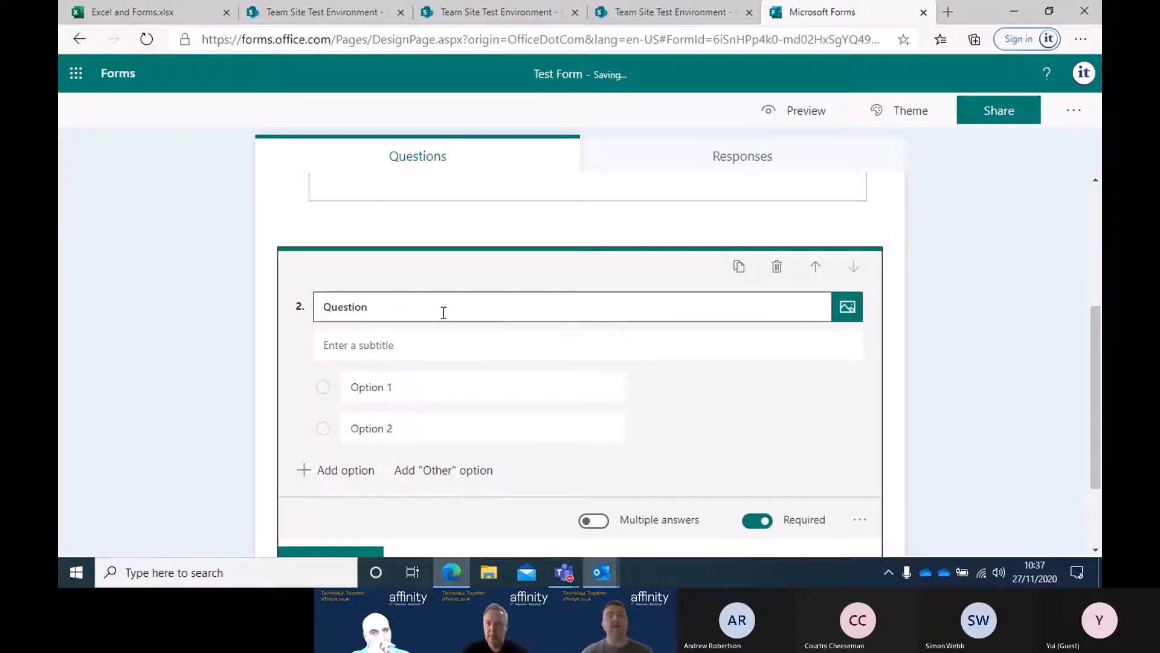
click(426, 344)
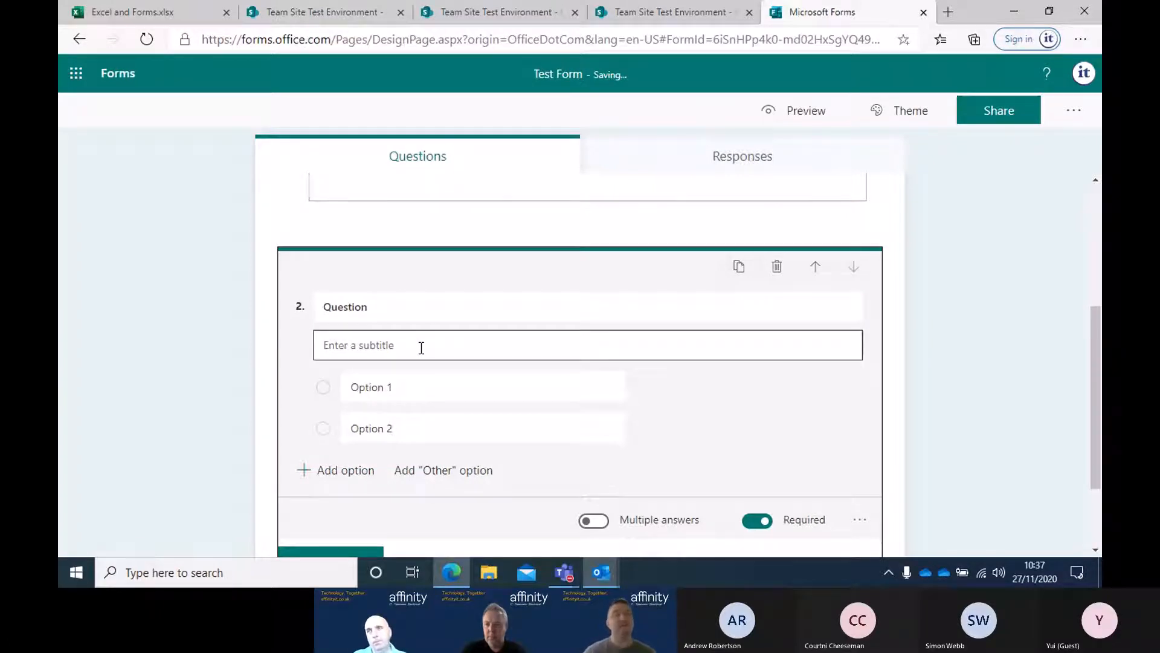
Step: Set the two answer options of Question 2 to "Yes" and "No"
scroll(410, 356, down, 1)
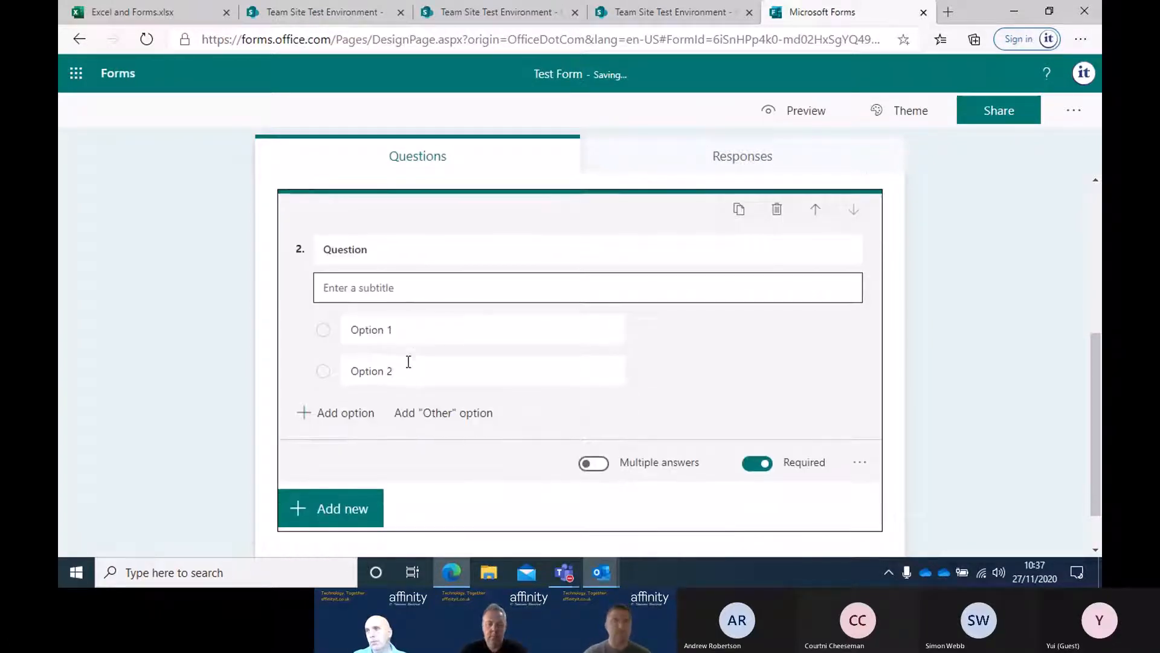
click(405, 333)
text(Yes)
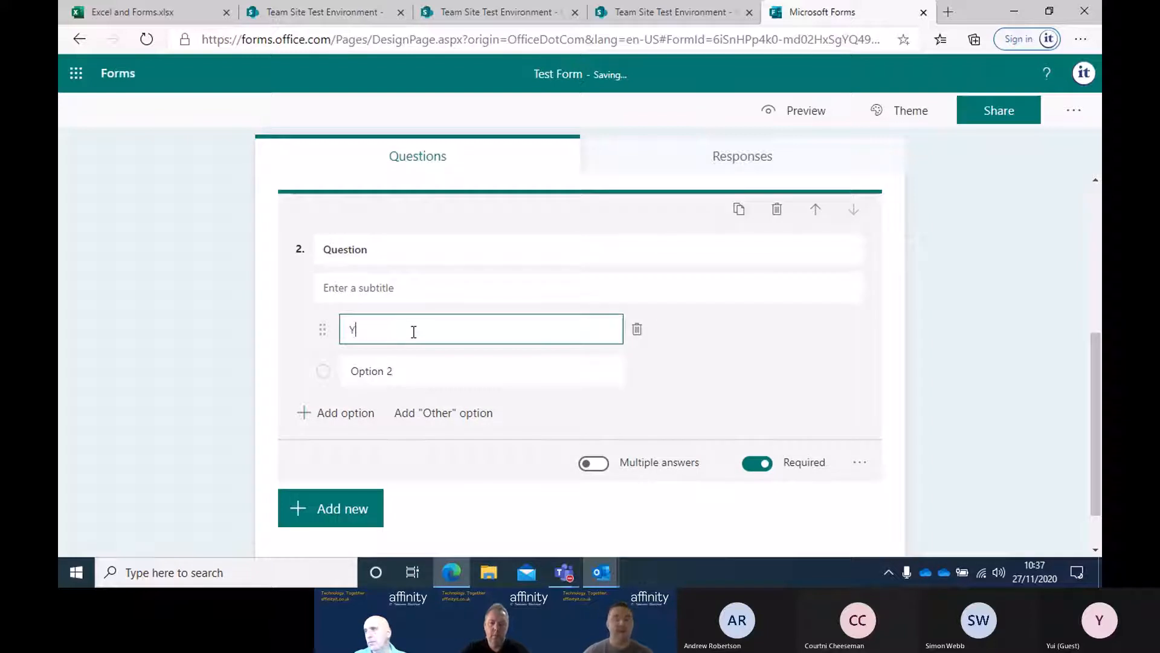
click(445, 361)
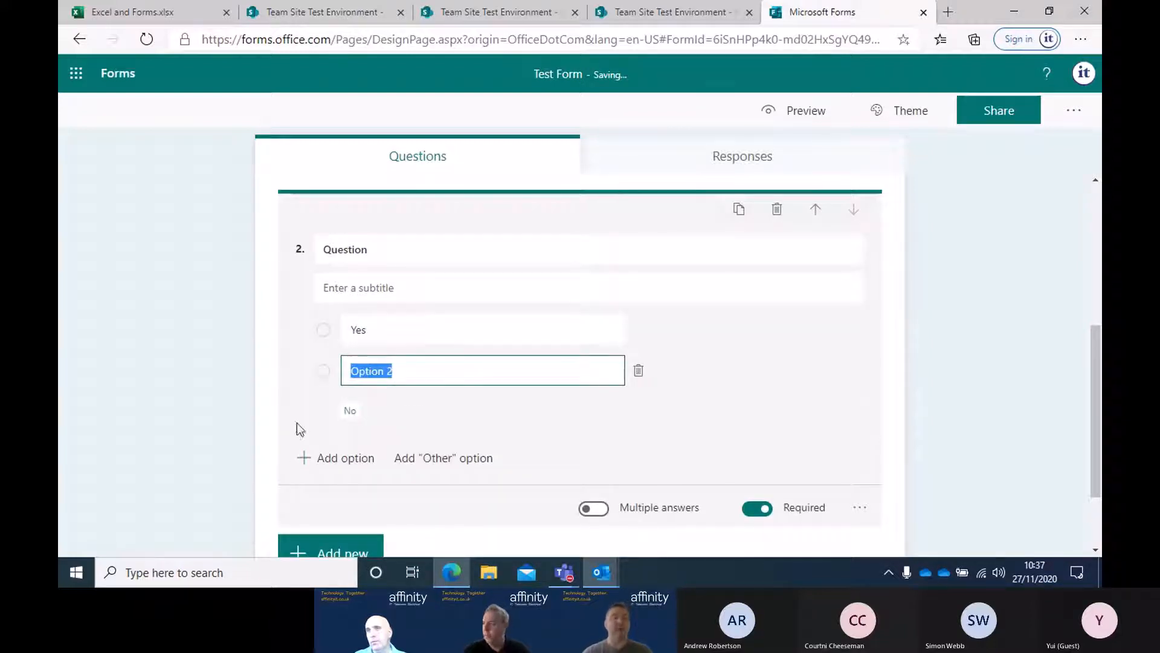
click(355, 417)
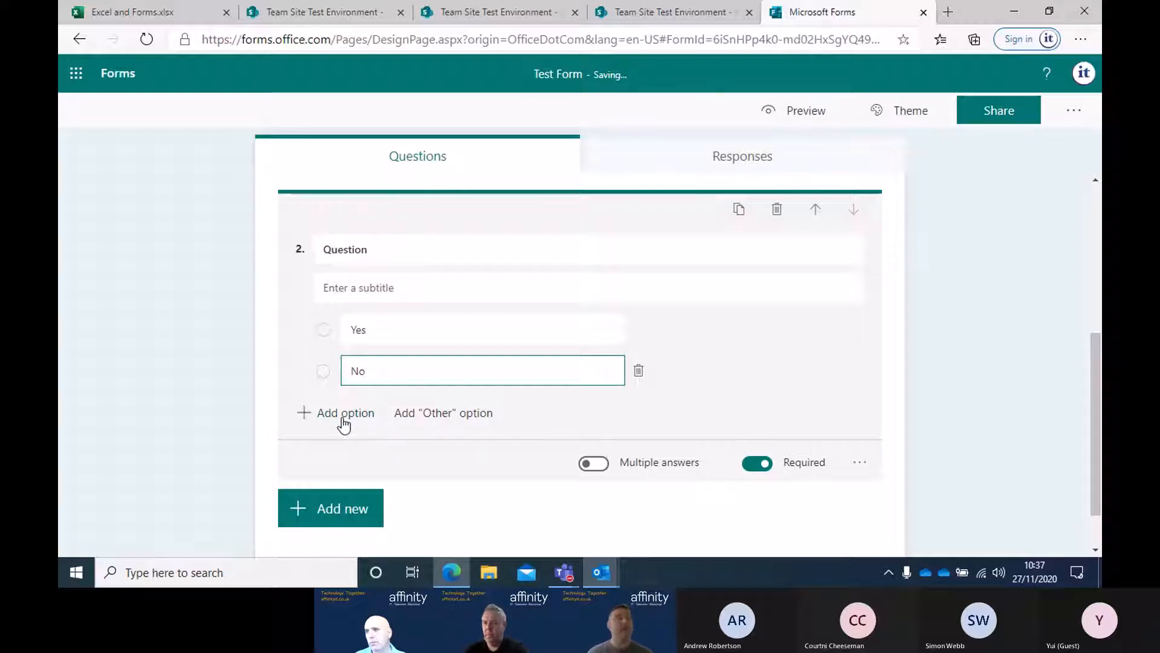
Step: Try an "Other" option and multiple answers on Question 2, then delete that option and disallow multiple answers again
click(484, 418)
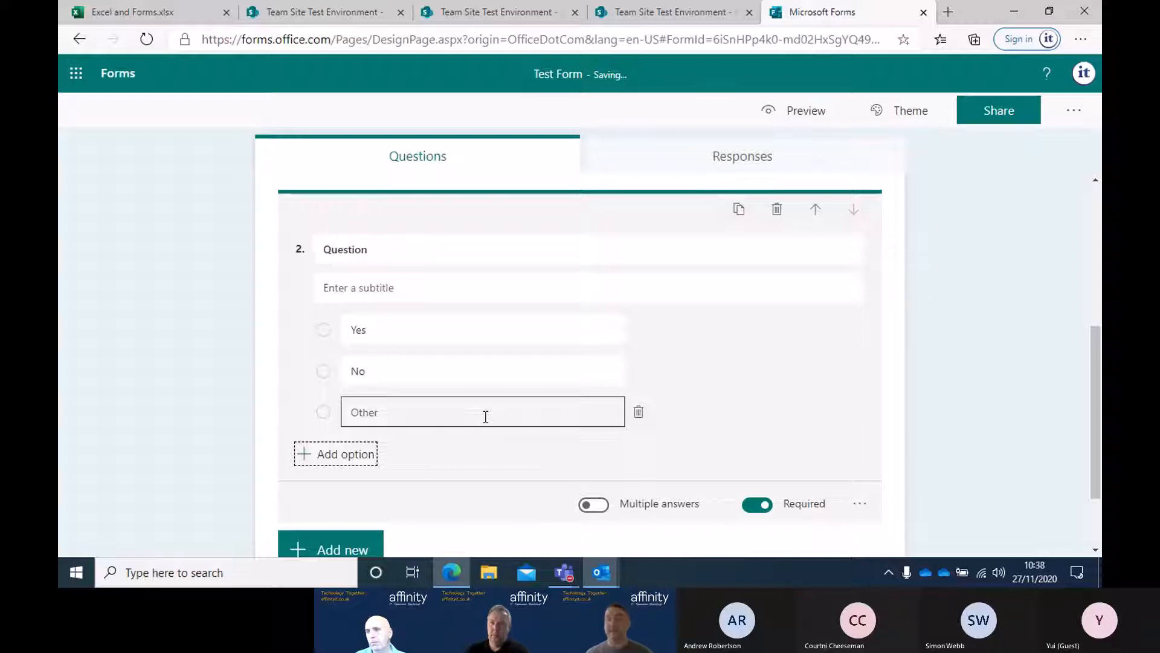
scroll(810, 429, down, 2)
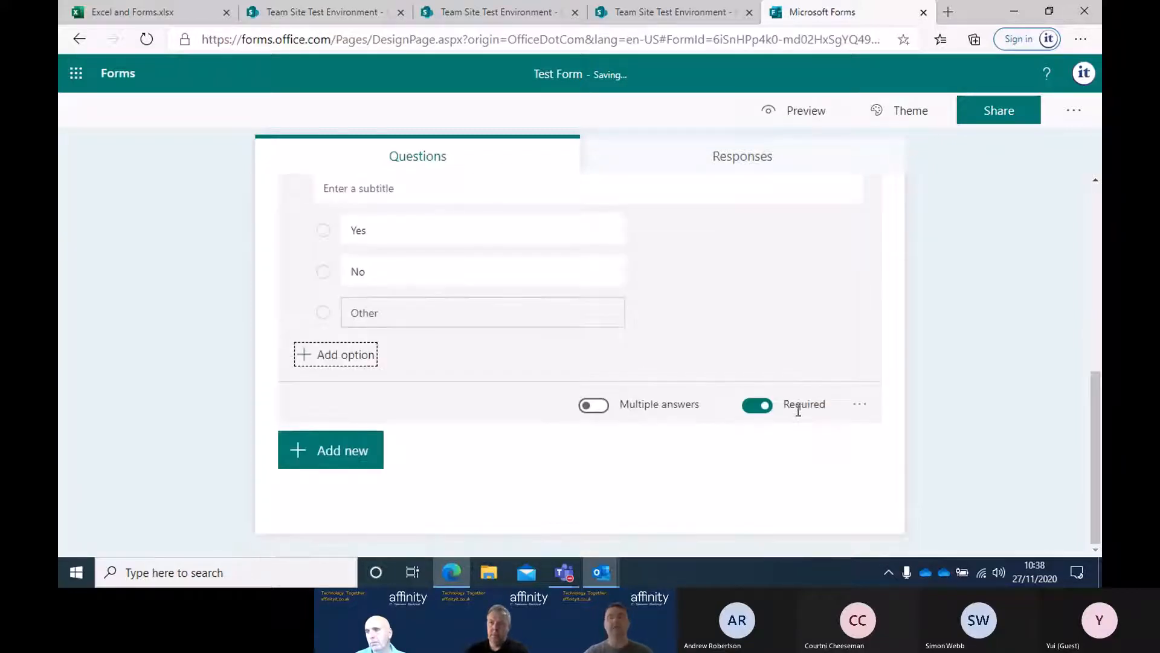
click(594, 405)
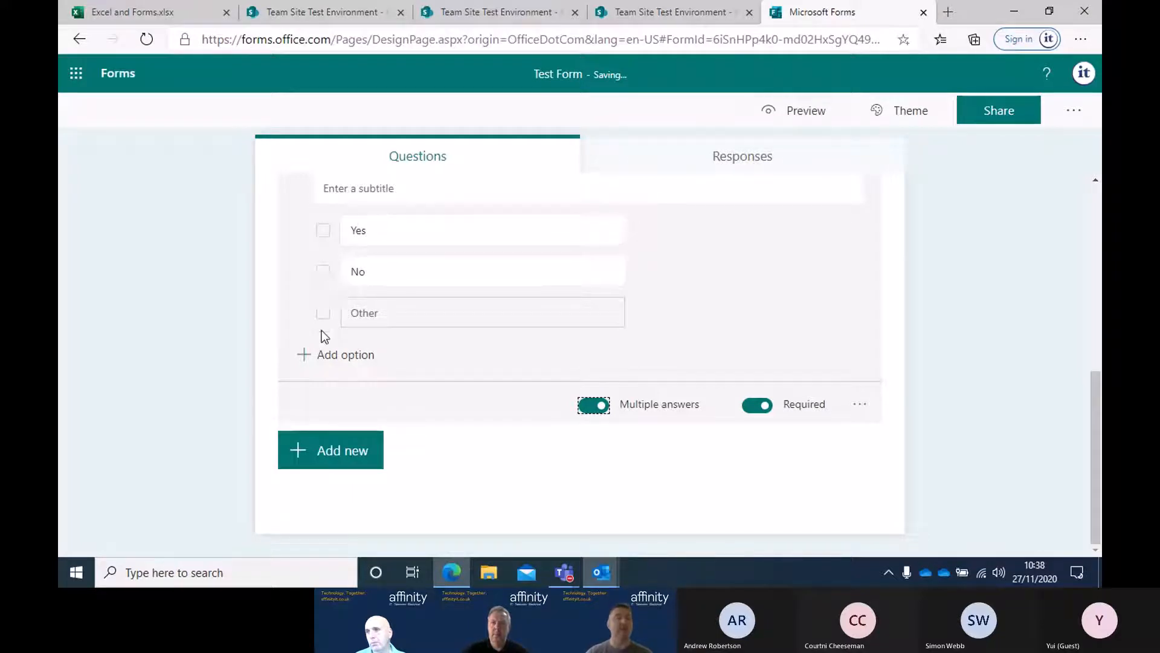
mouse_move(326, 235)
mouse_down()
mouse_move(322, 272)
mouse_move(321, 235)
mouse_up()
click(639, 312)
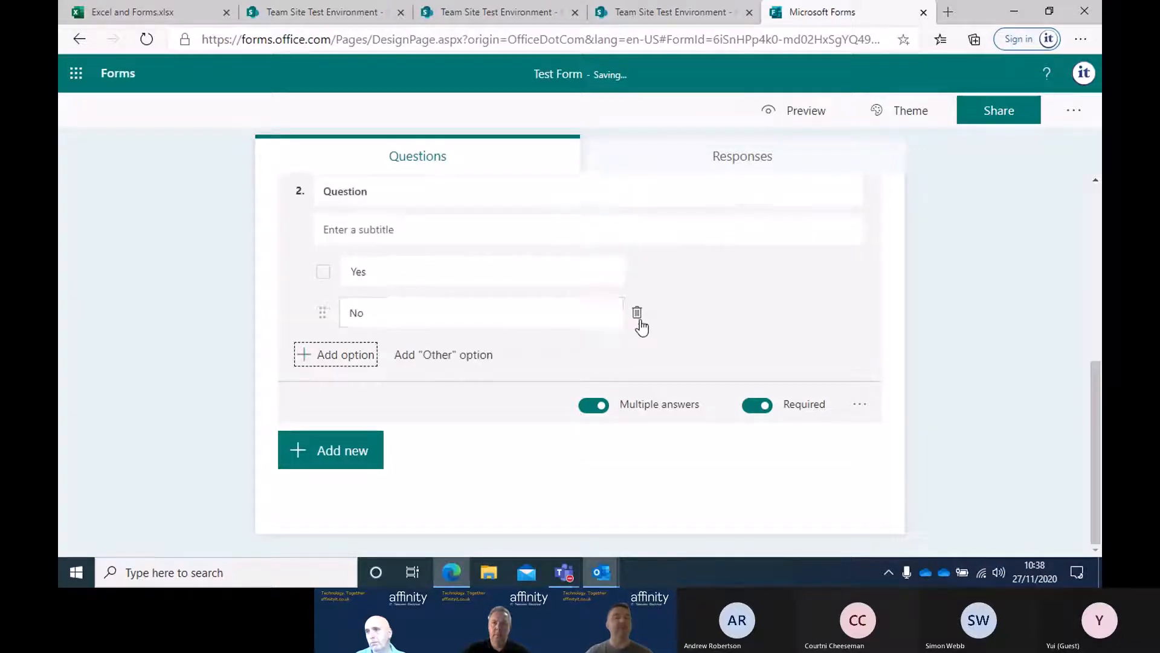
click(592, 406)
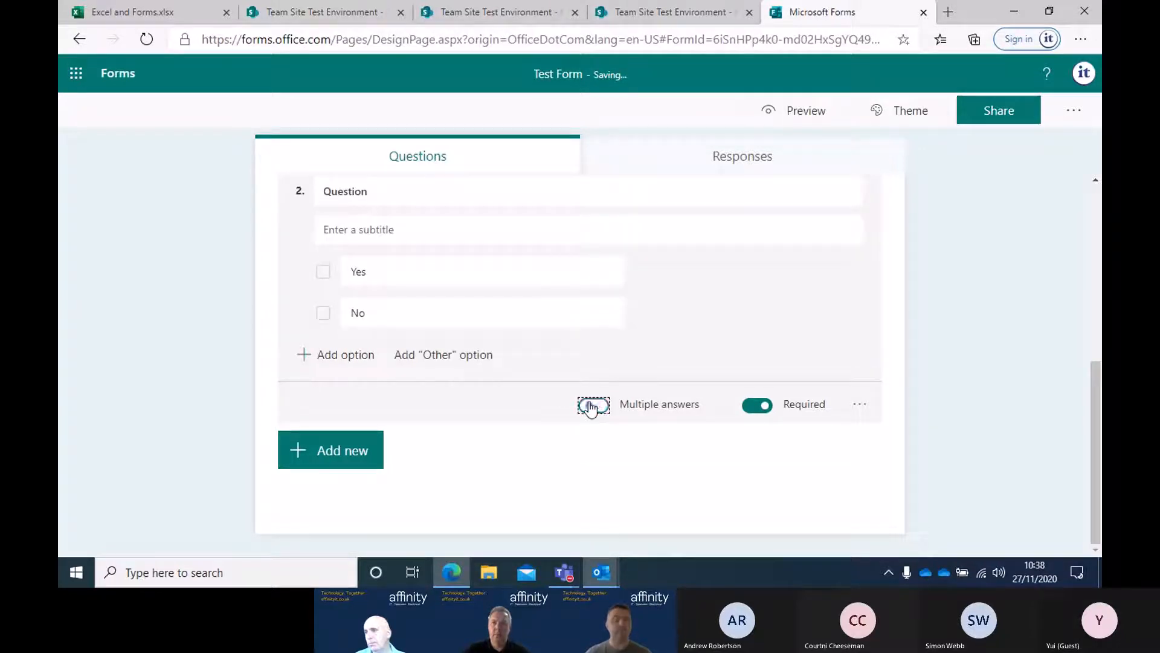
Step: Review the additional settings available for Question 2, staying on the page, and close the question's editing view
click(861, 405)
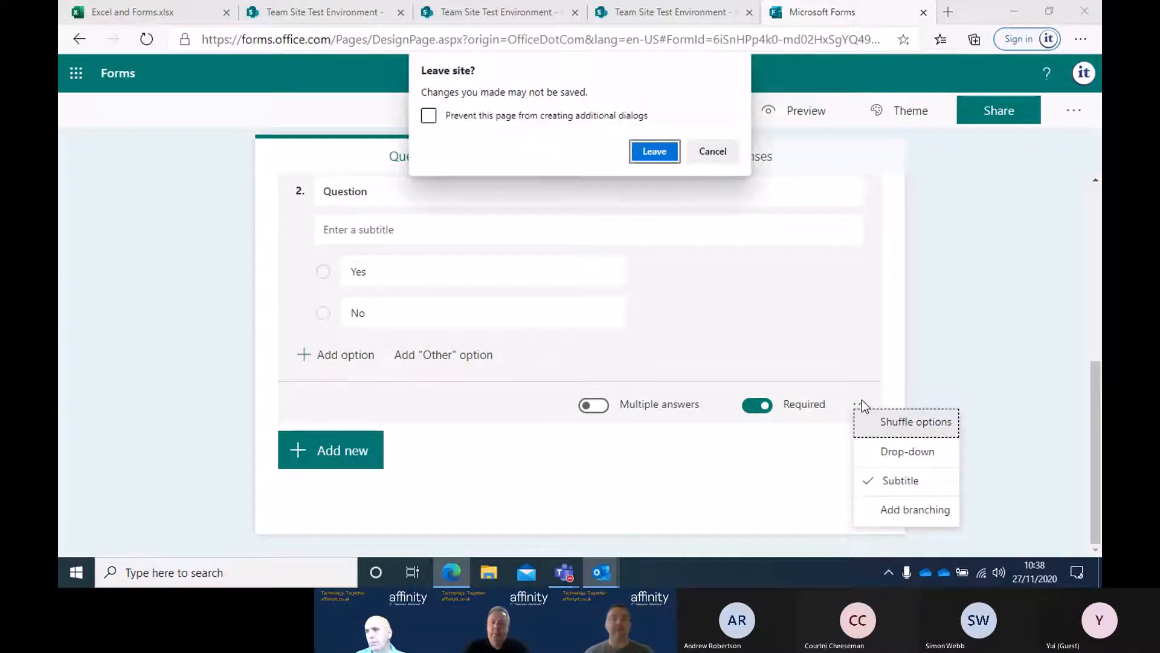
click(723, 157)
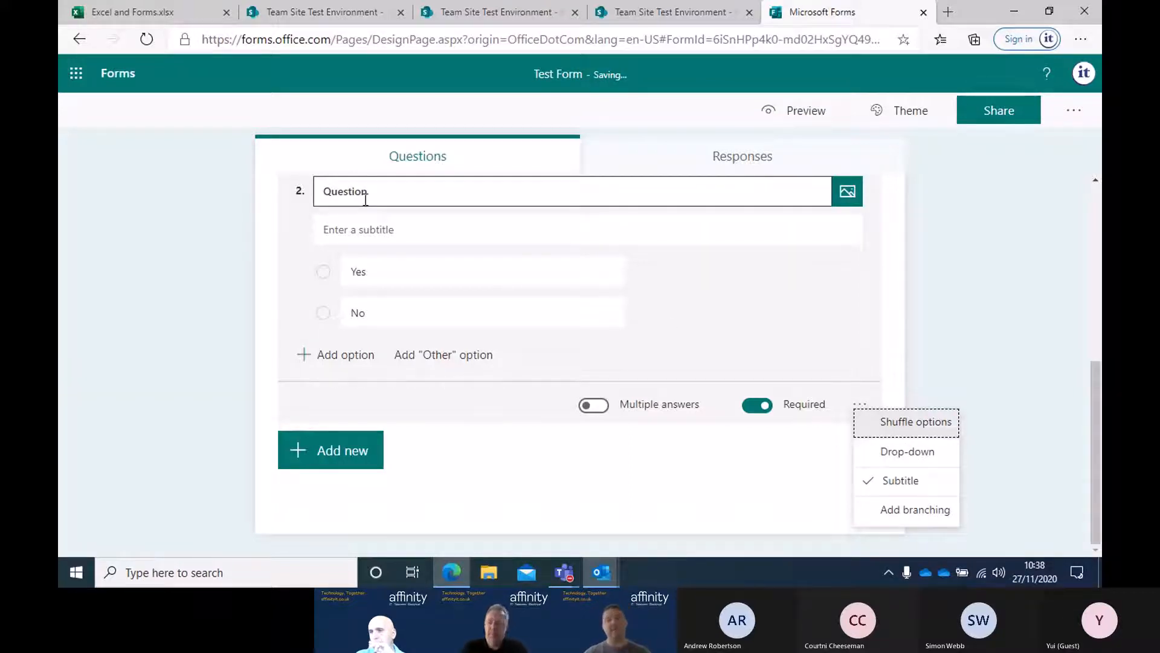
click(118, 488)
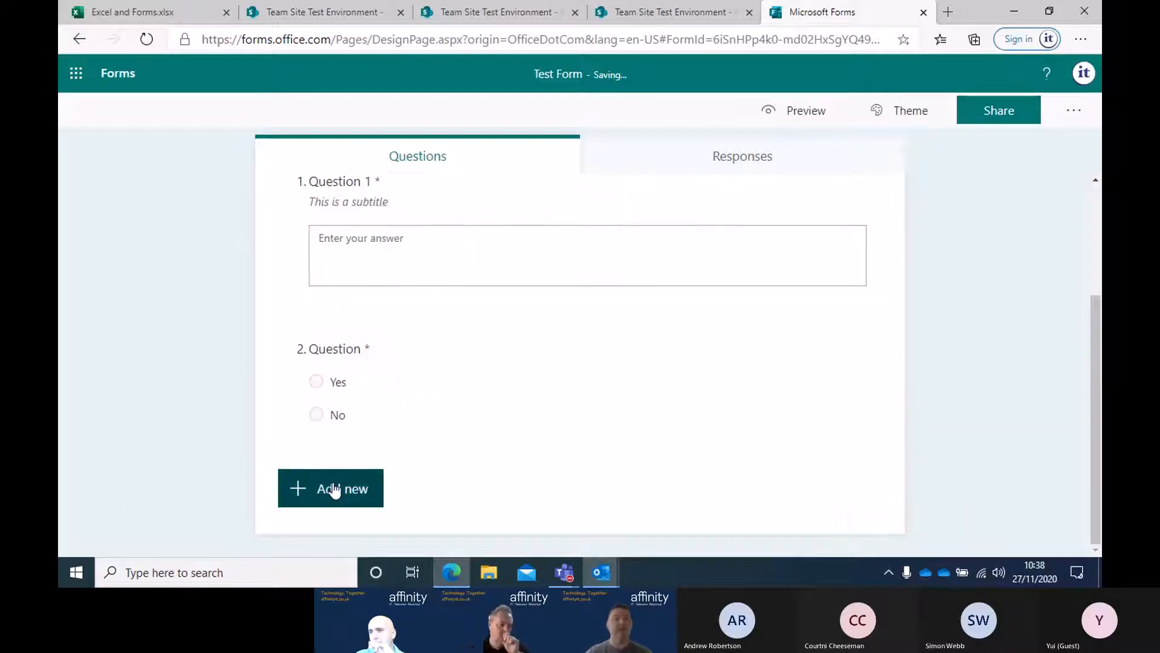
Step: Add a date question as Question 3 and check its additional settings
click(310, 487)
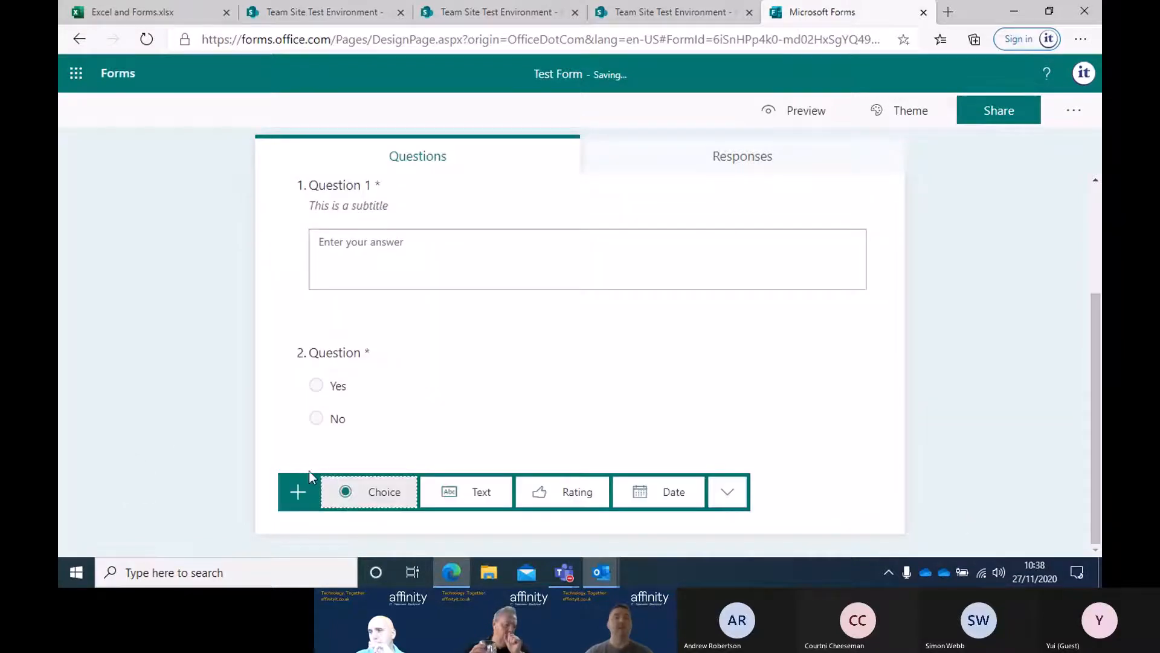
click(632, 474)
click(375, 486)
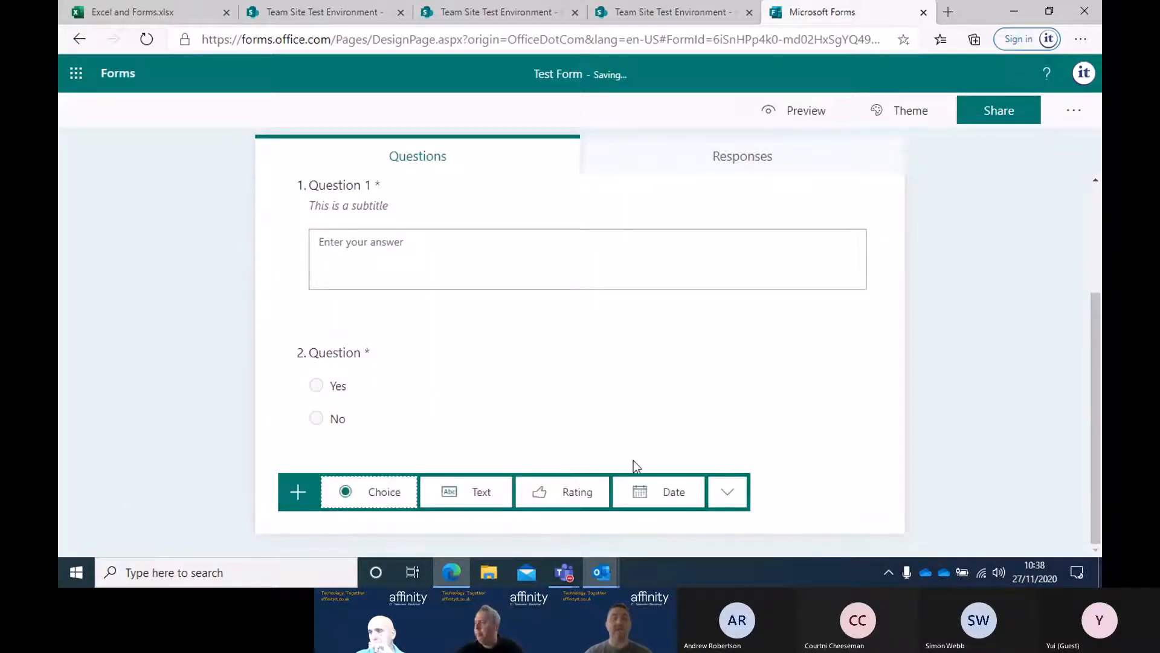
click(659, 491)
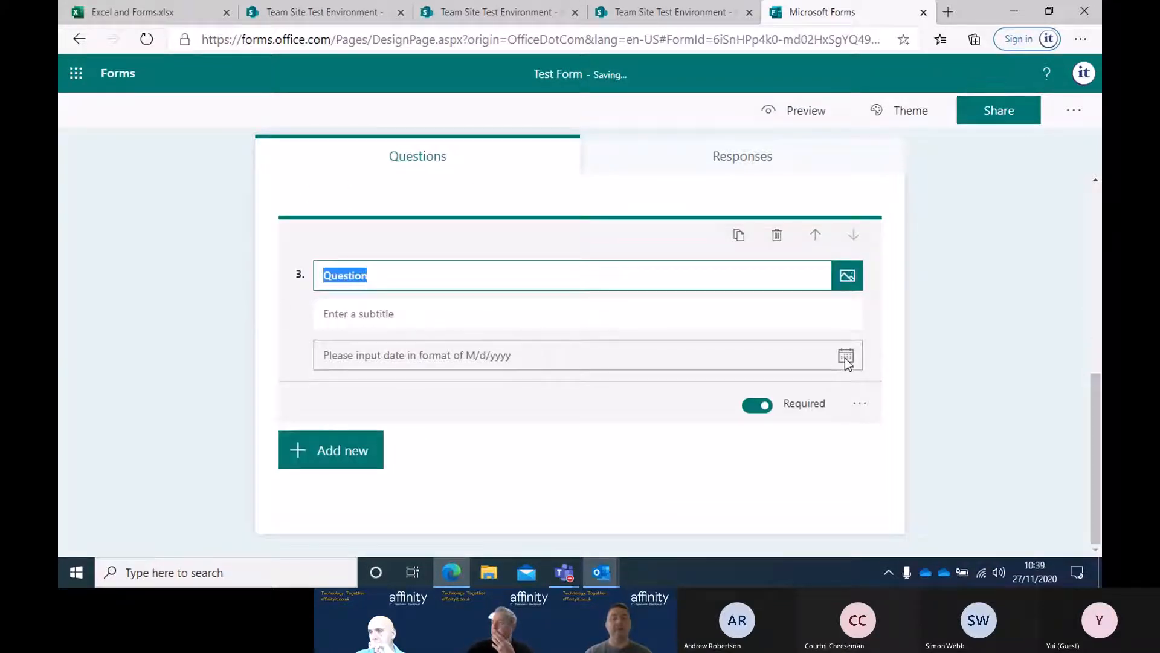
click(860, 403)
Step: Add a rating question as Question 4 and look through the available rating levels
click(310, 447)
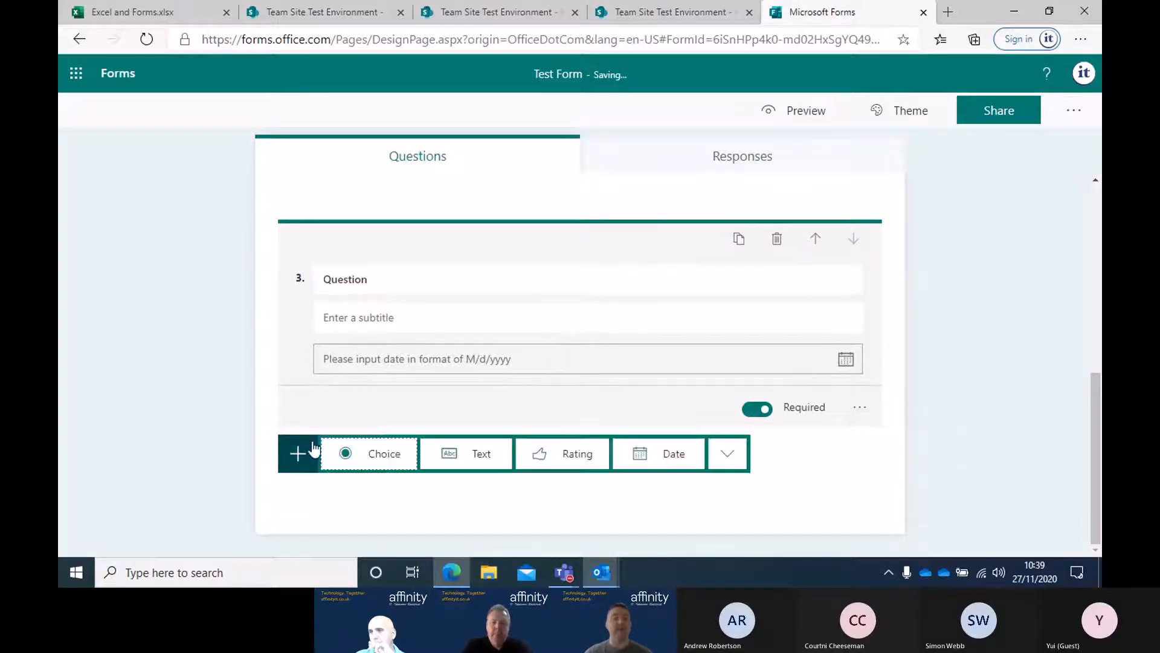
click(559, 460)
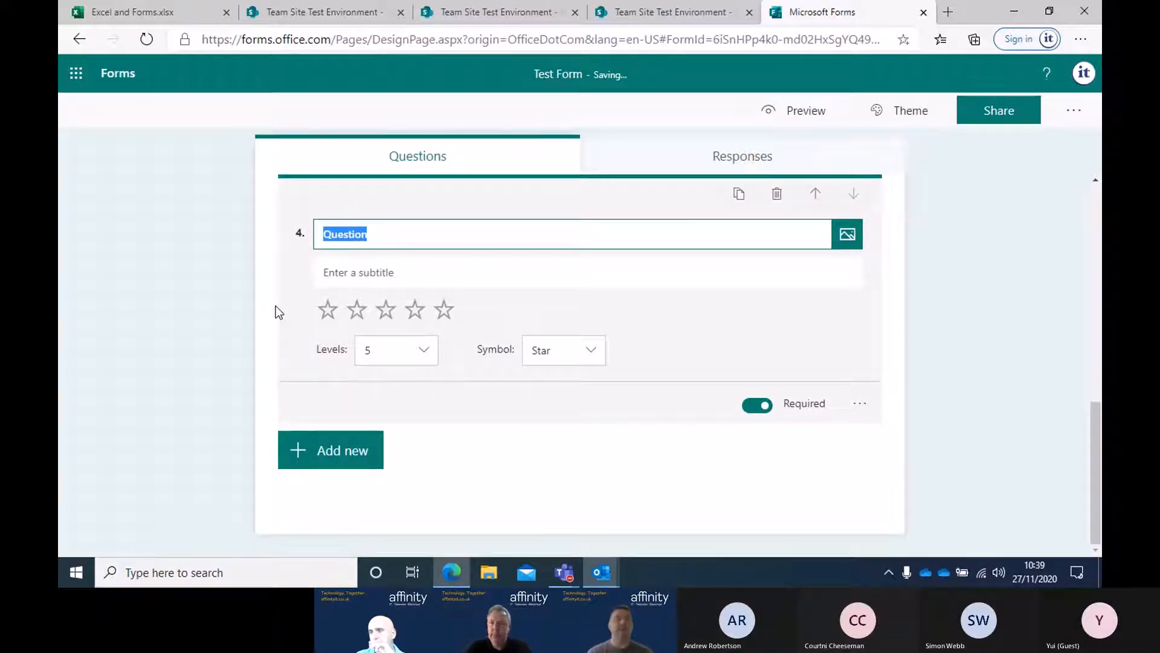
click(416, 356)
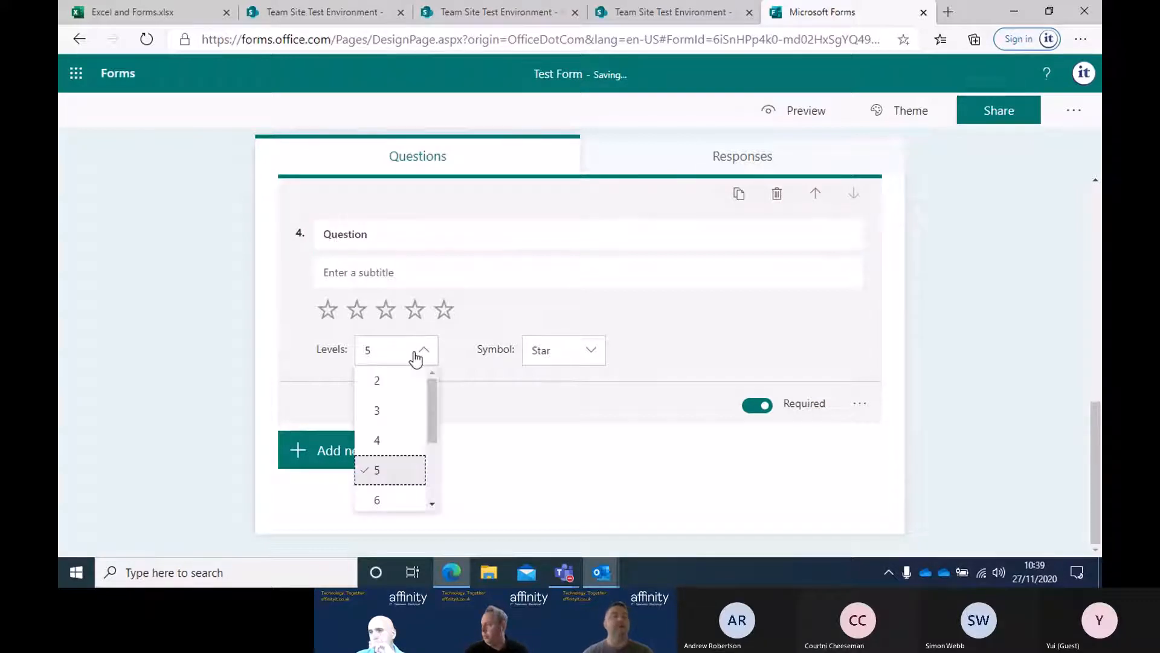
scroll(402, 431, down, 3)
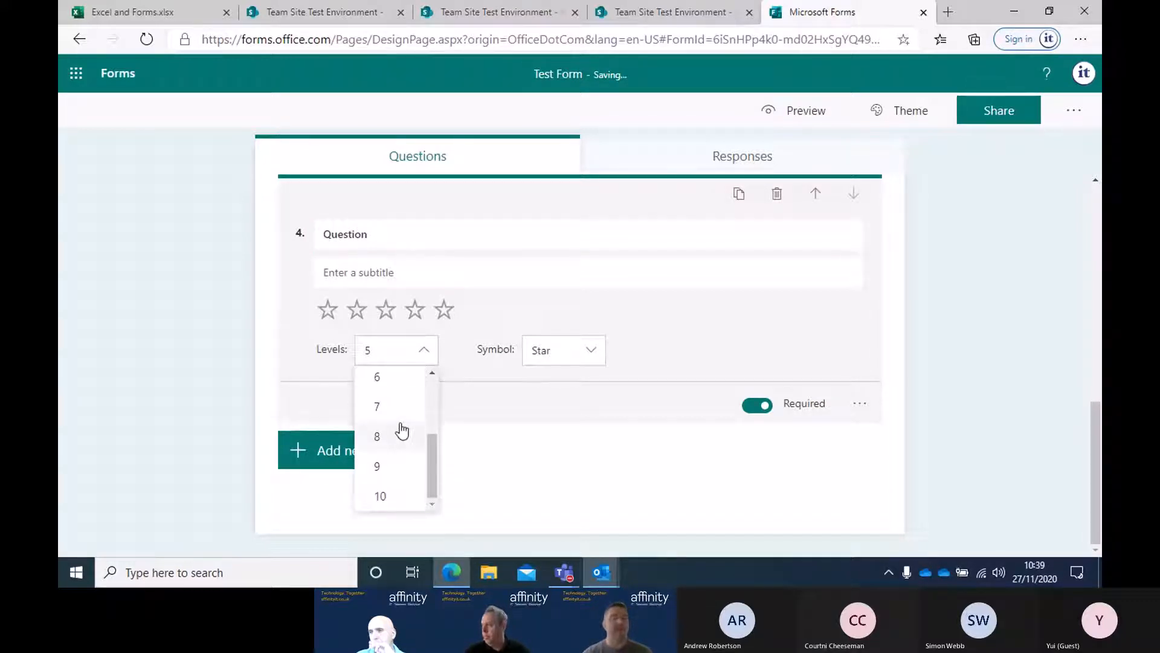
Step: Try the Number symbol for Question 4's rating and return it to Star
click(564, 357)
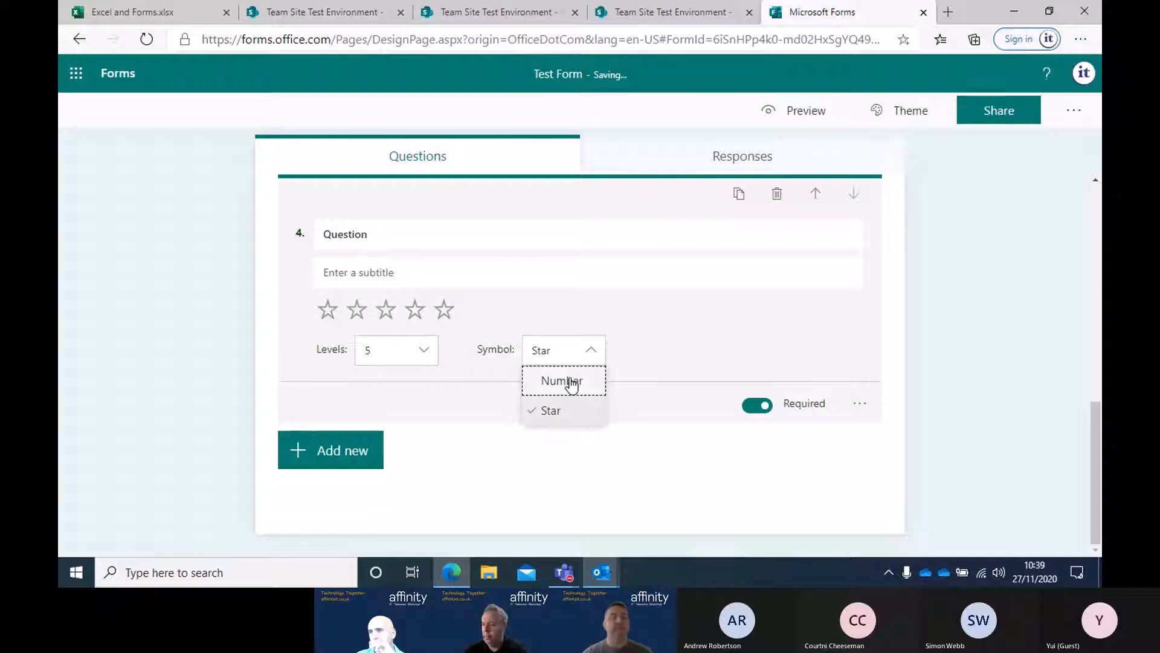
click(570, 381)
click(568, 357)
click(560, 414)
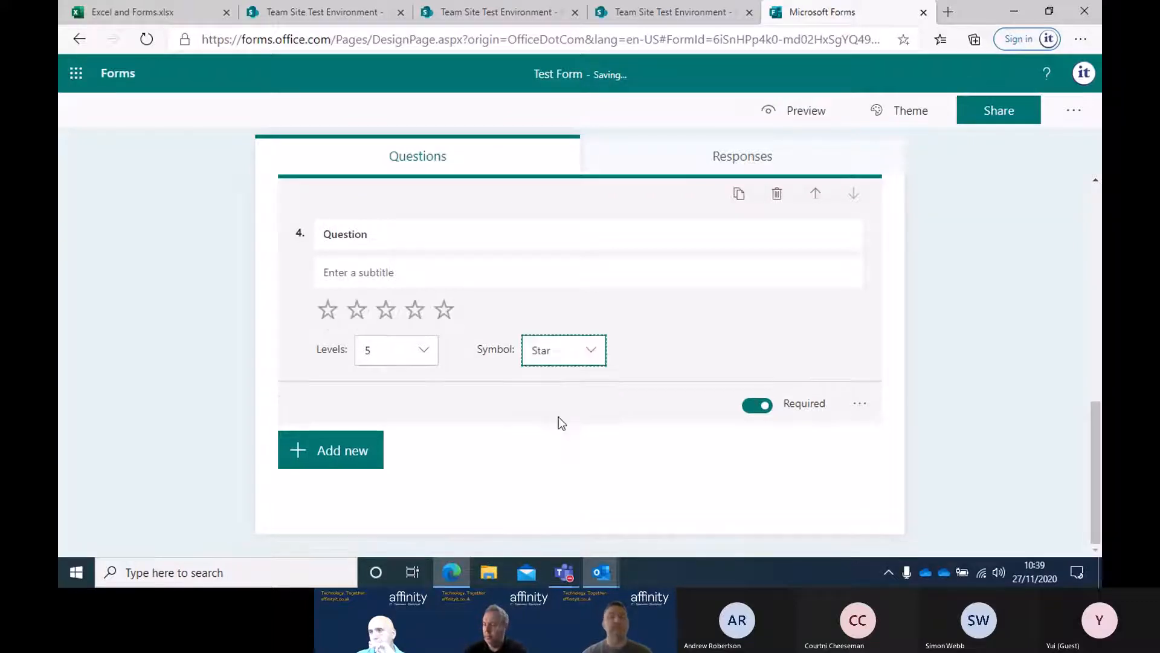
Step: Add labels to Question 4's rating, with "Low Quality" for 1 star and "High Quality" for 5 stars
click(860, 405)
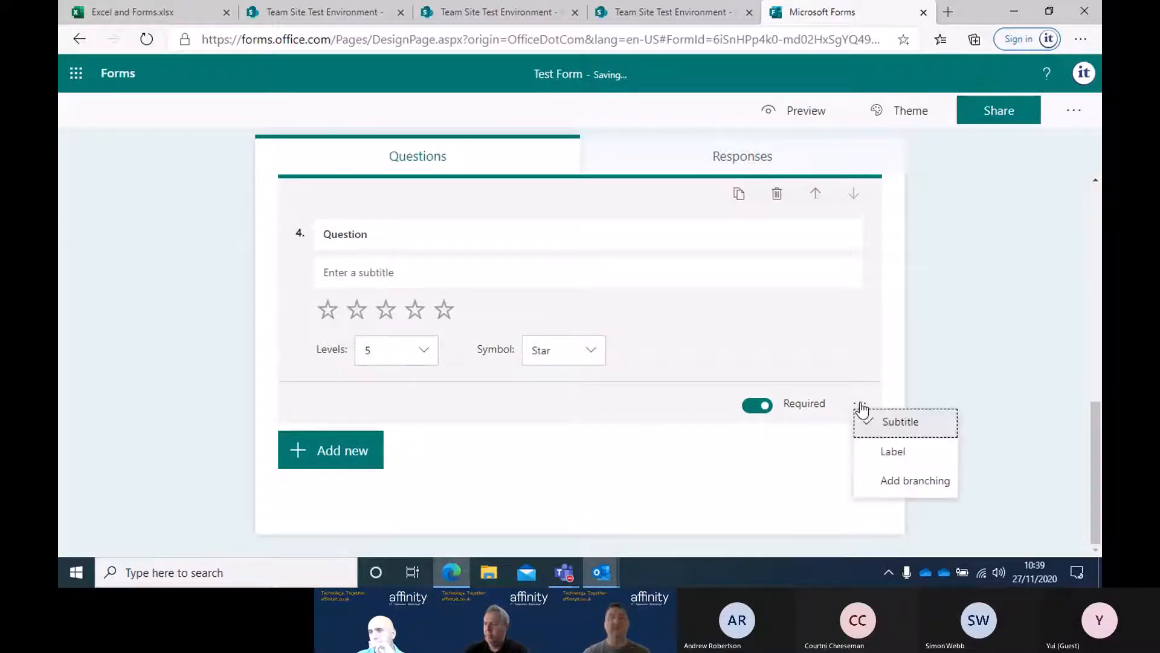
click(888, 454)
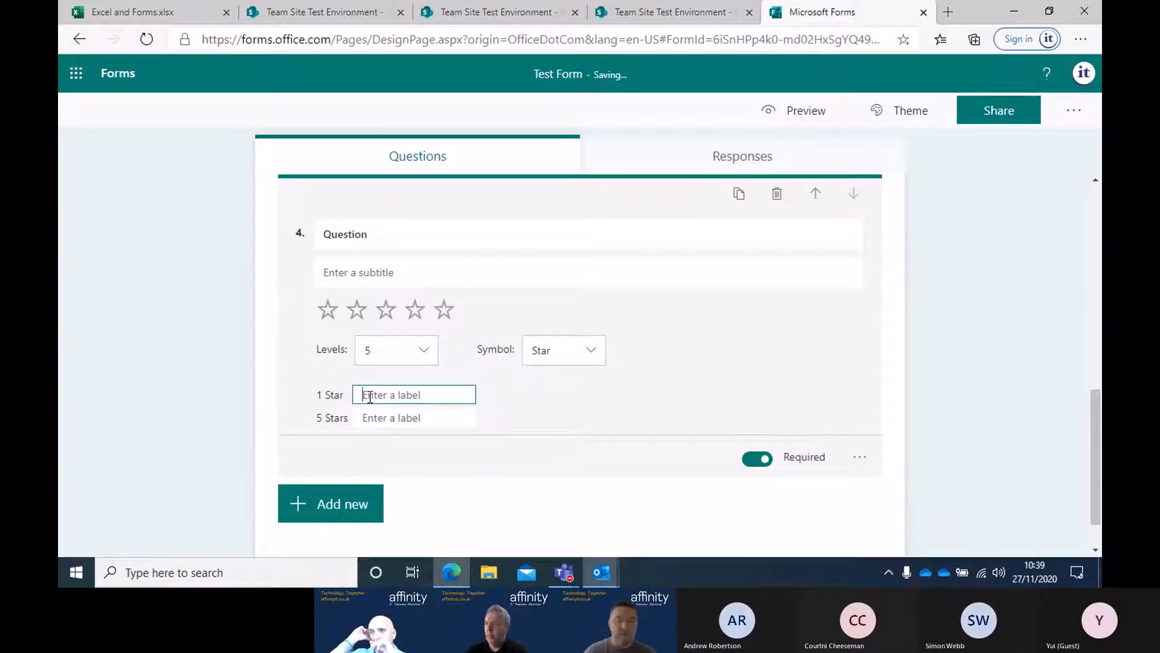
text(Low Quality)
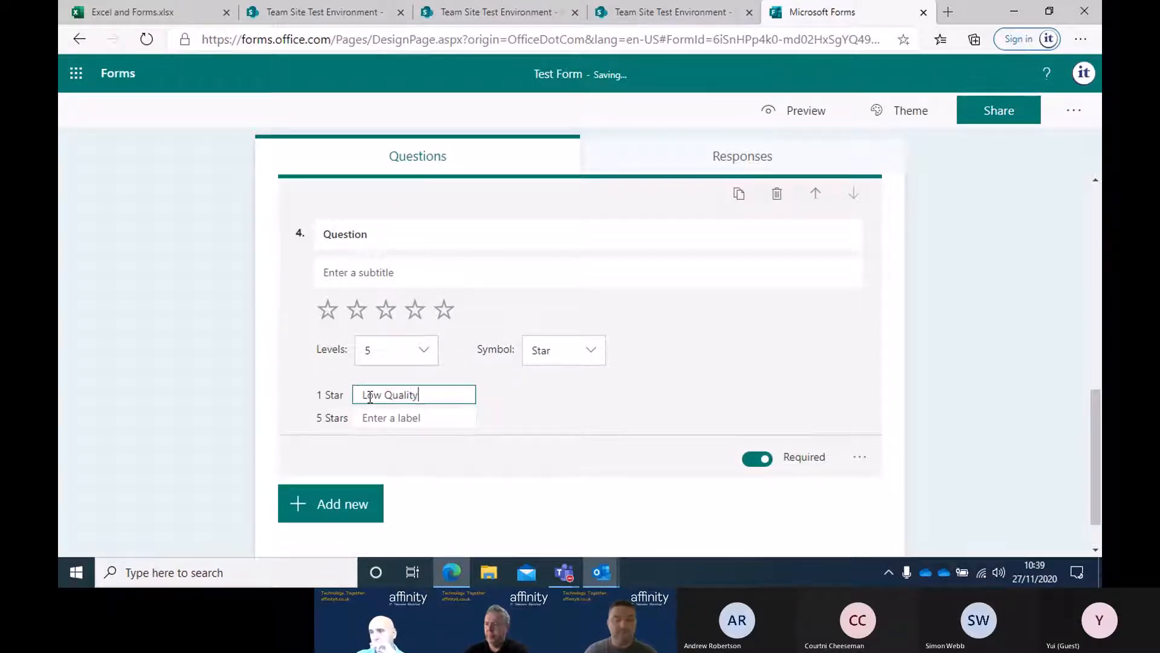
click(378, 419)
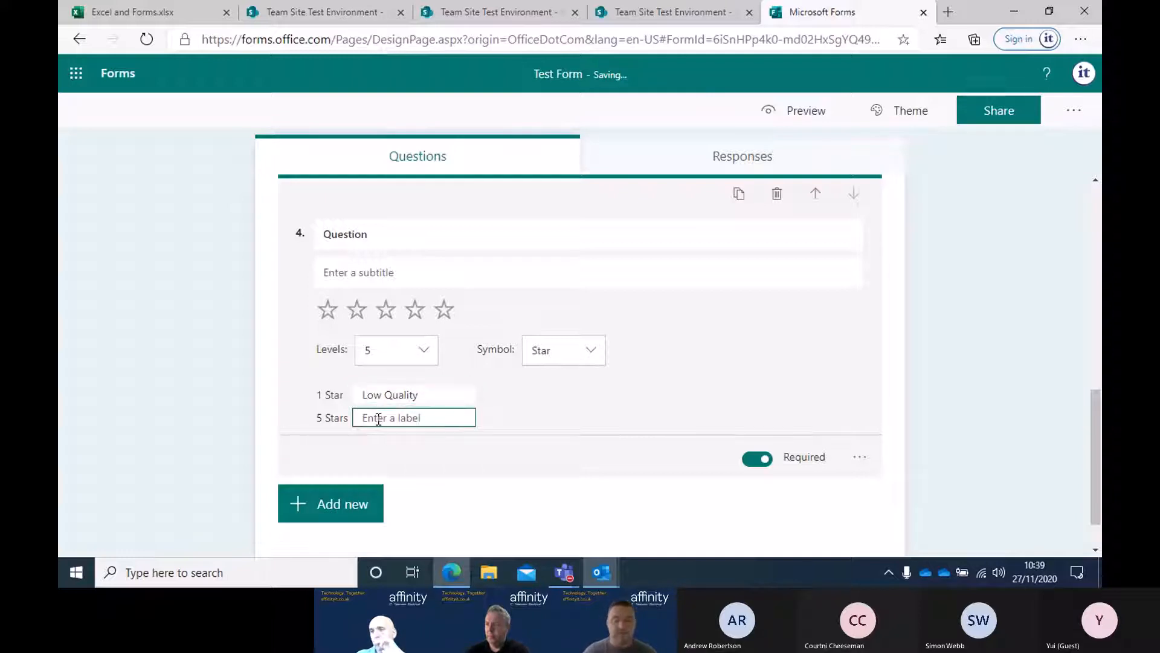
text(High Quali)
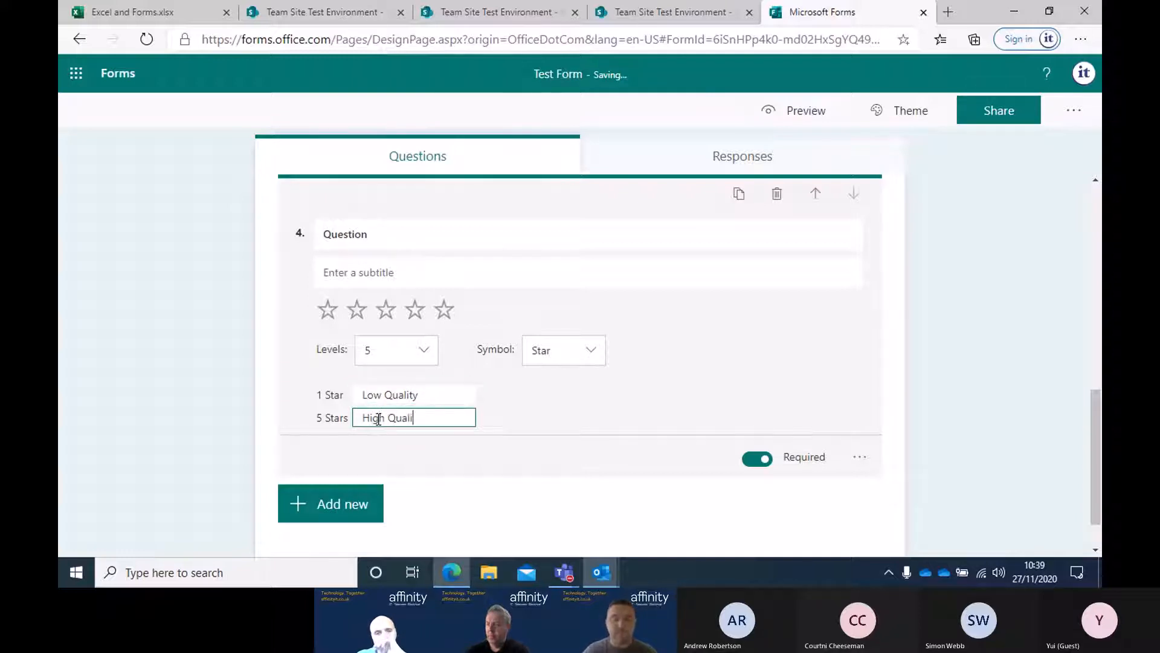
text(ty)
click(637, 385)
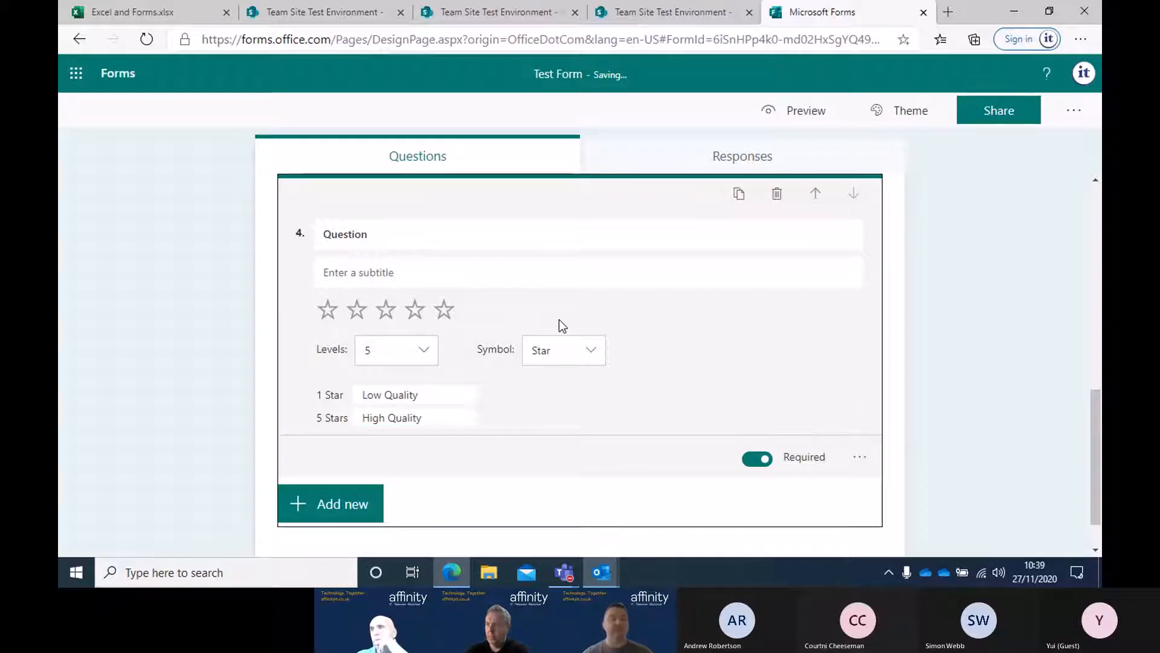
Step: Add a ranking question with three default options below the rating question
scroll(510, 365, down, 1)
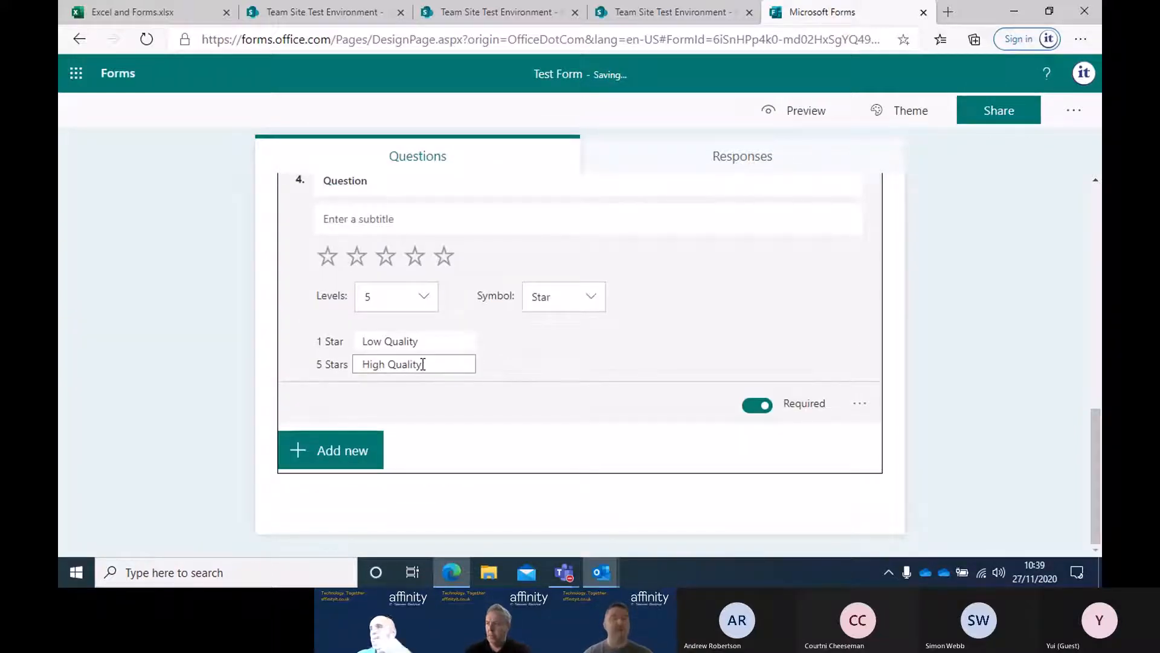
click(356, 449)
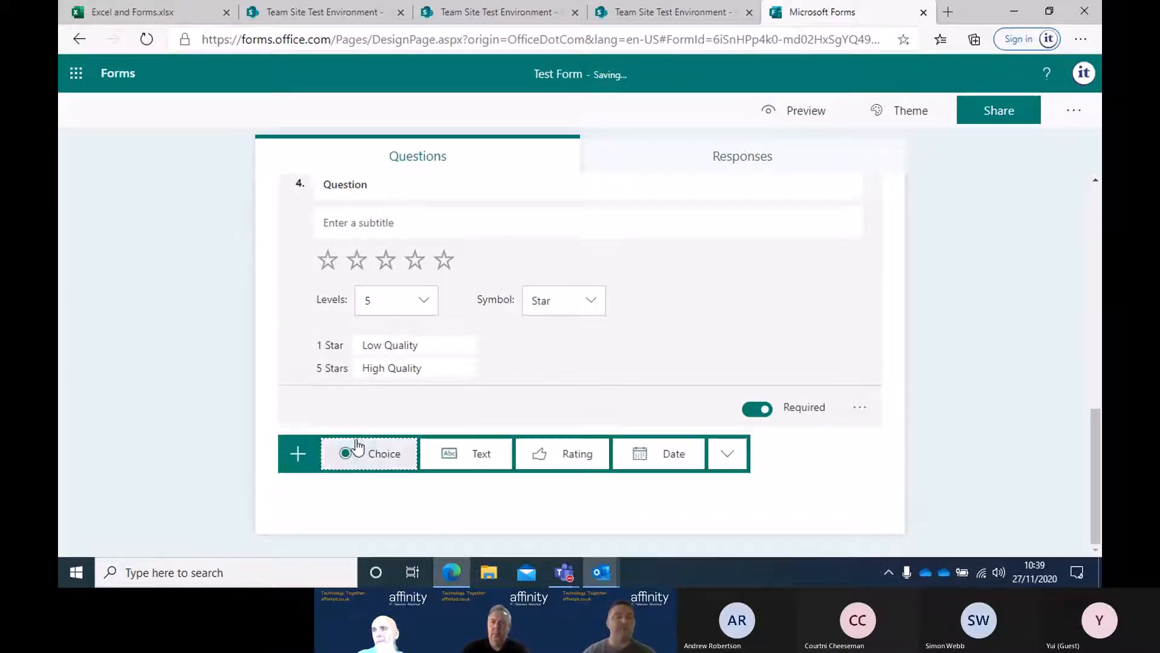
click(727, 463)
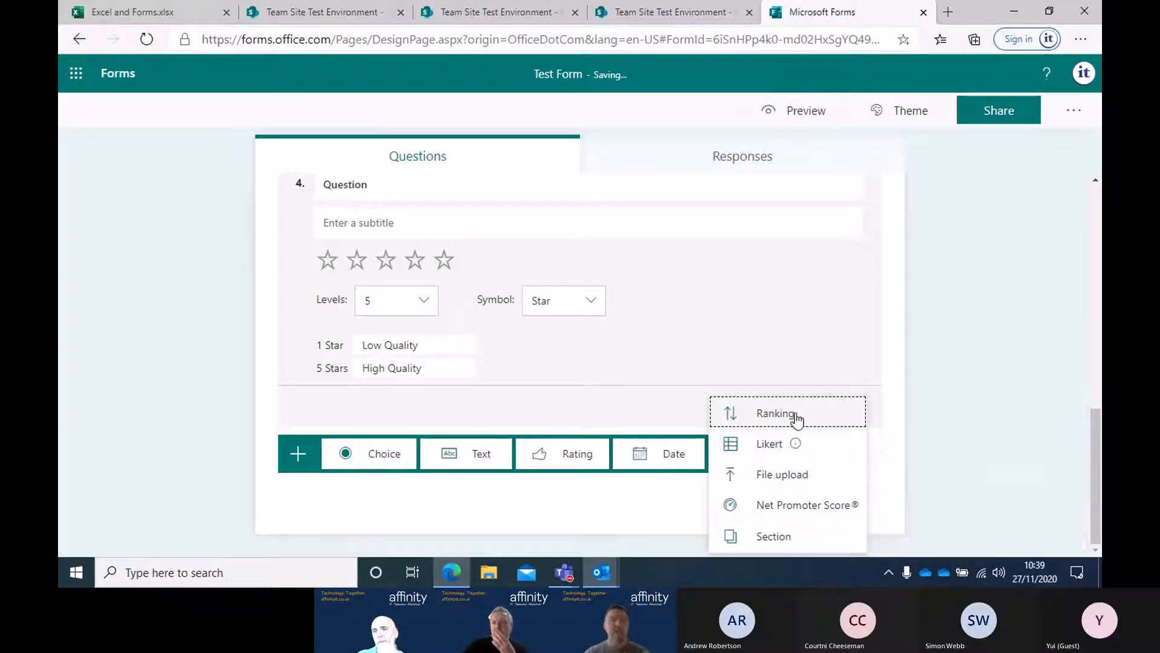
scroll(744, 383, down, 1)
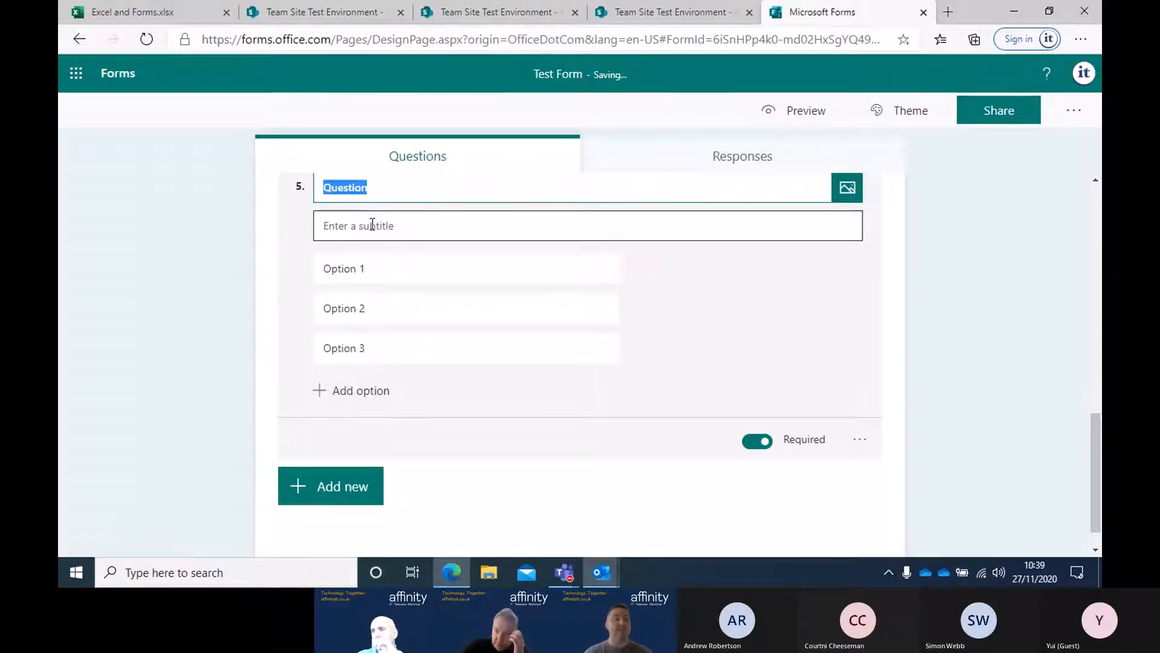
Step: Title the ranking question "Put in Order Please"
text(Pu)
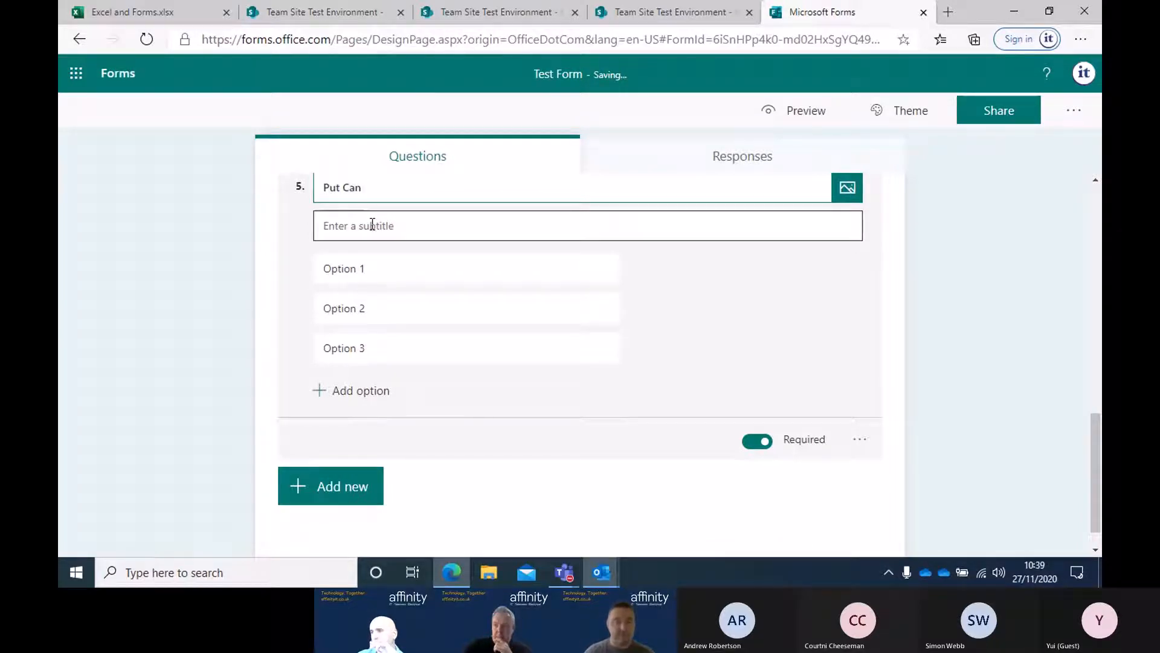
text(t Can)
key(BackSpace)
key(BackSpace)
text(in )
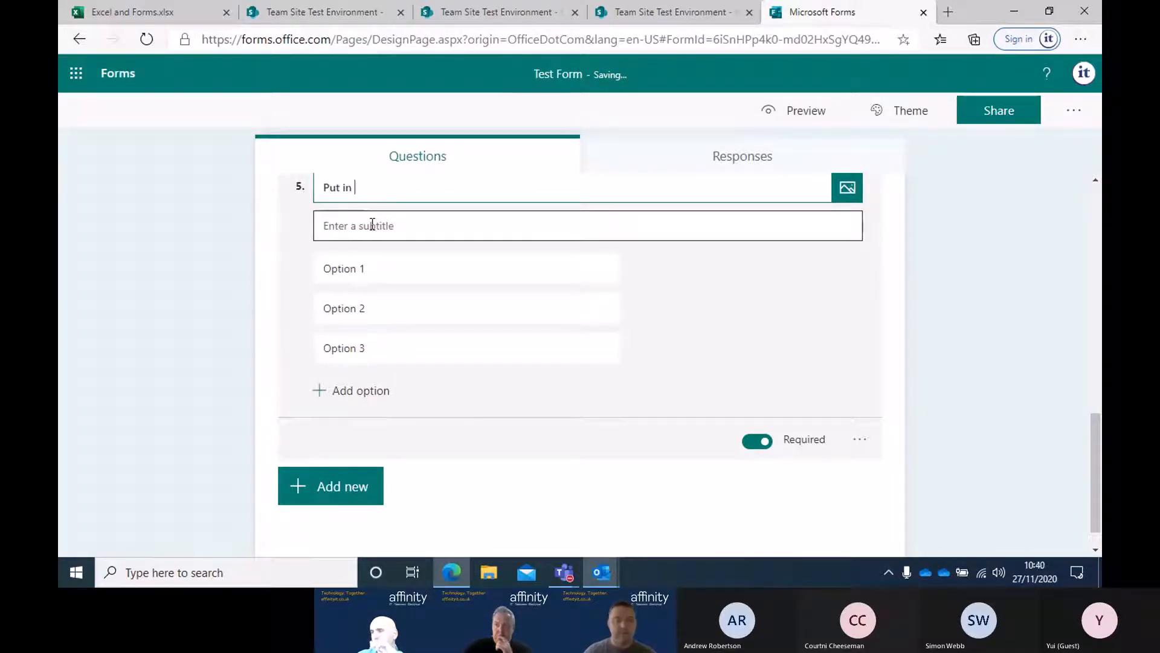
text(Orsd)
key(BackSpace)
text(de)
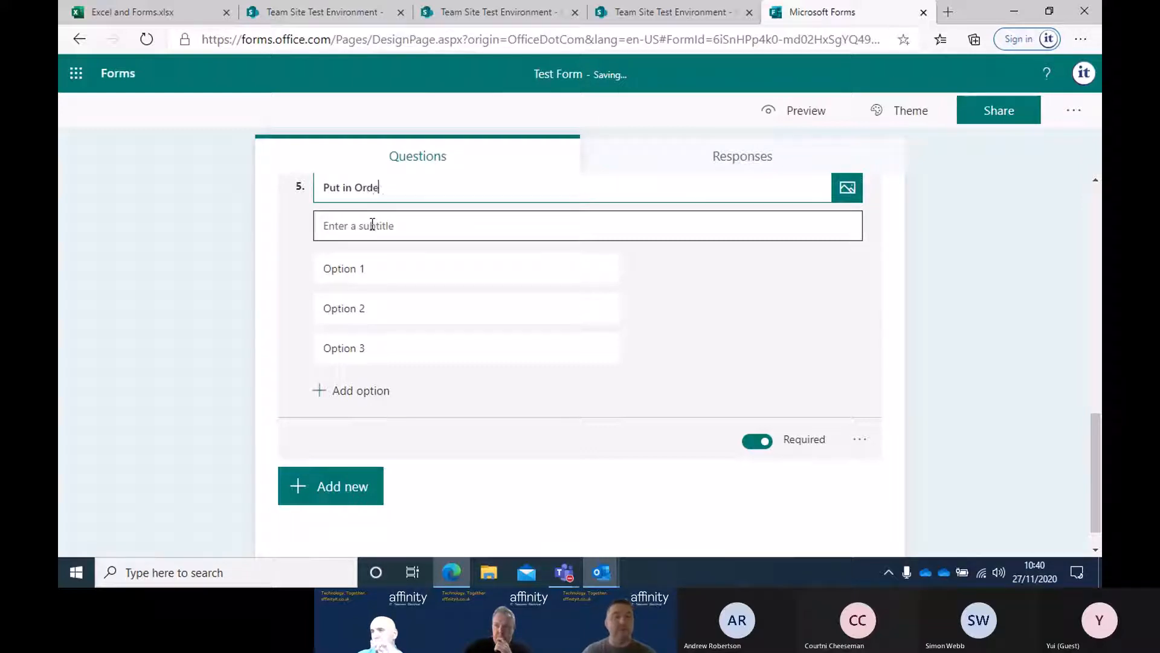
text(r Please)
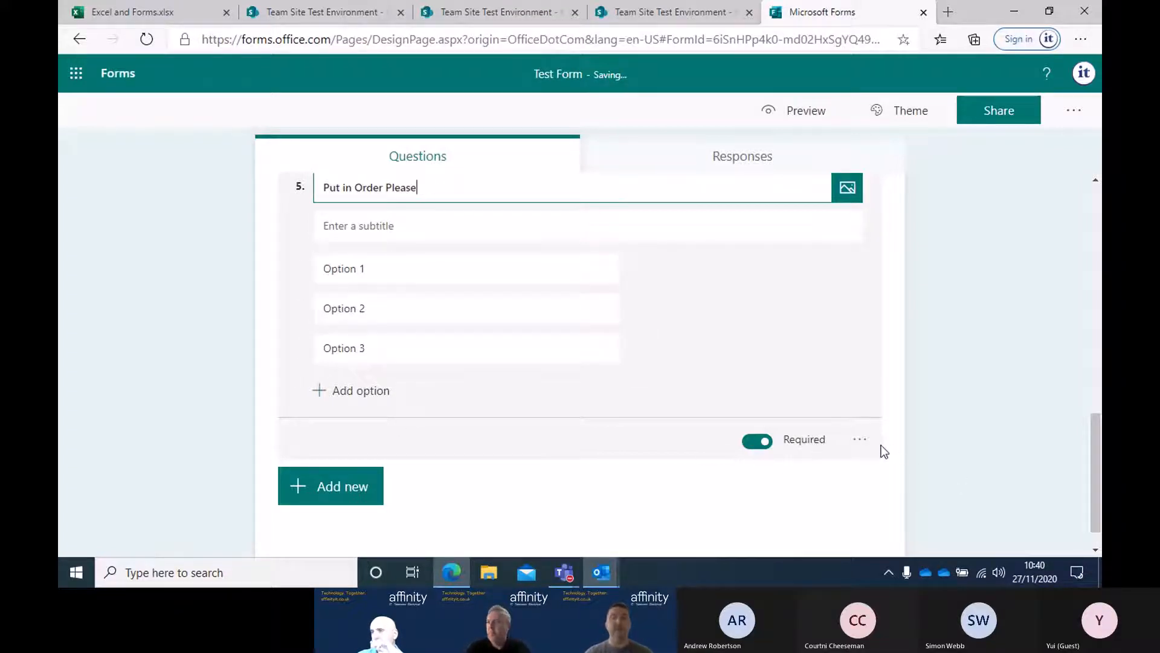
Step: Add a Likert question below the ranking question and stay on the form page
click(859, 441)
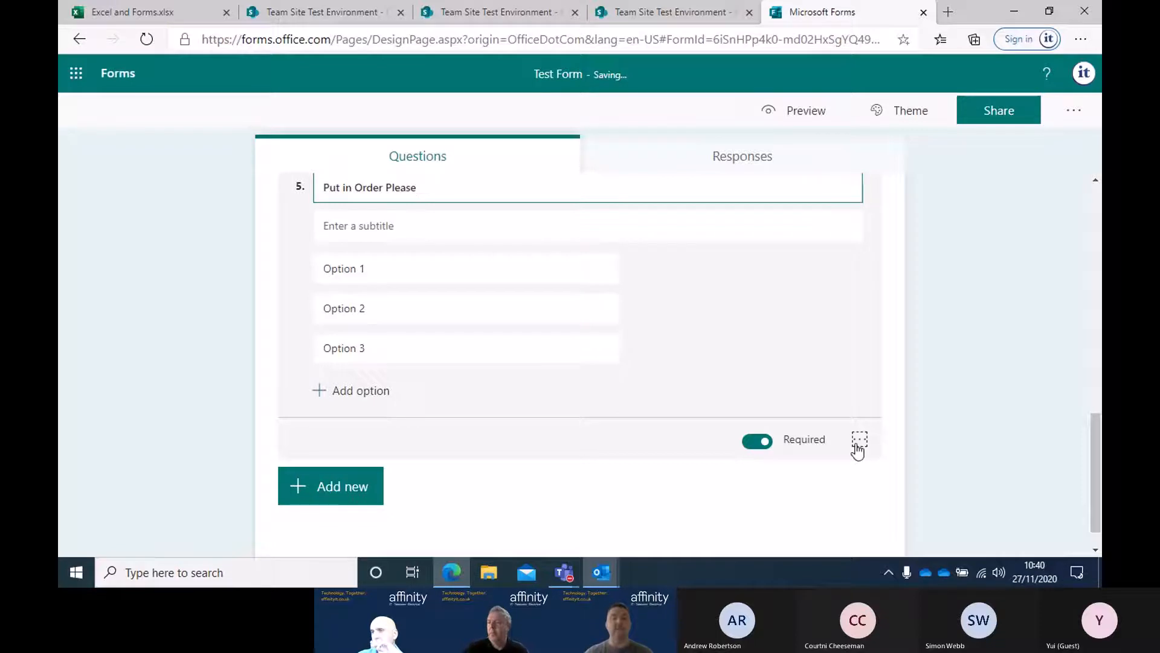
click(303, 496)
click(724, 492)
mouse_move(731, 456)
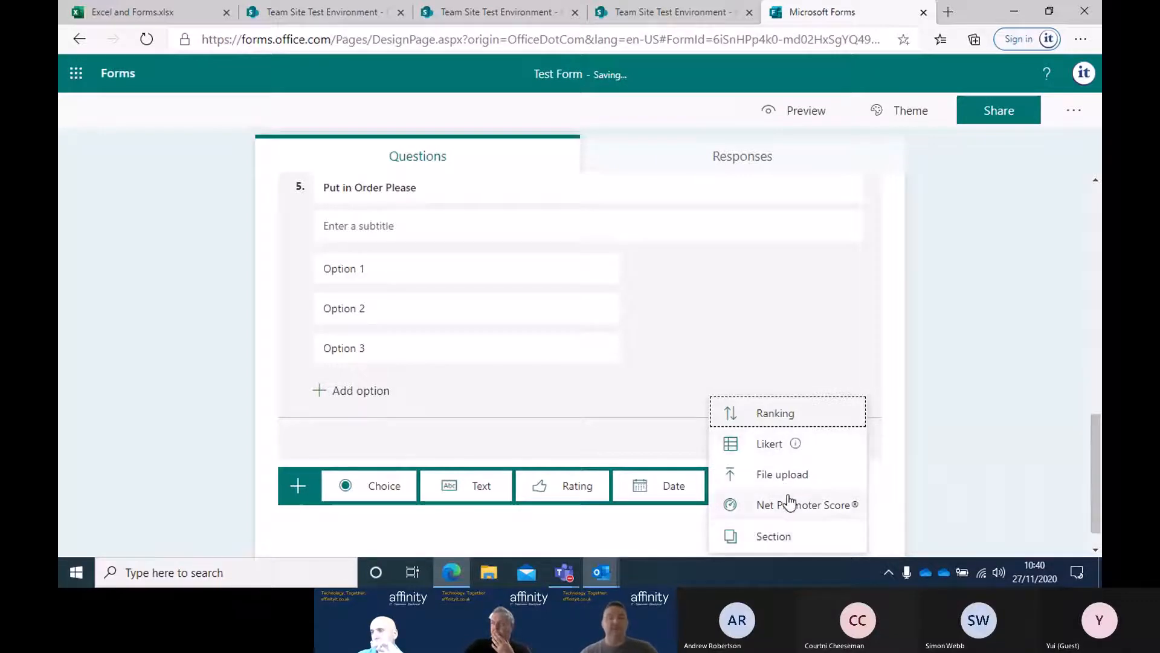
click(780, 447)
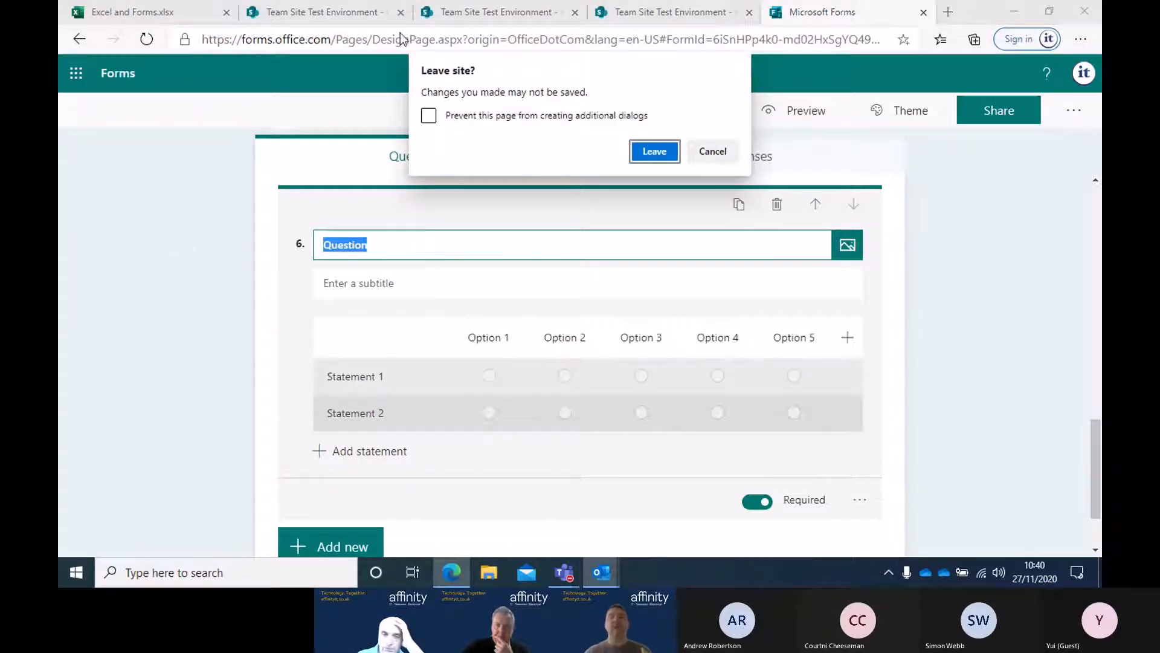
click(730, 149)
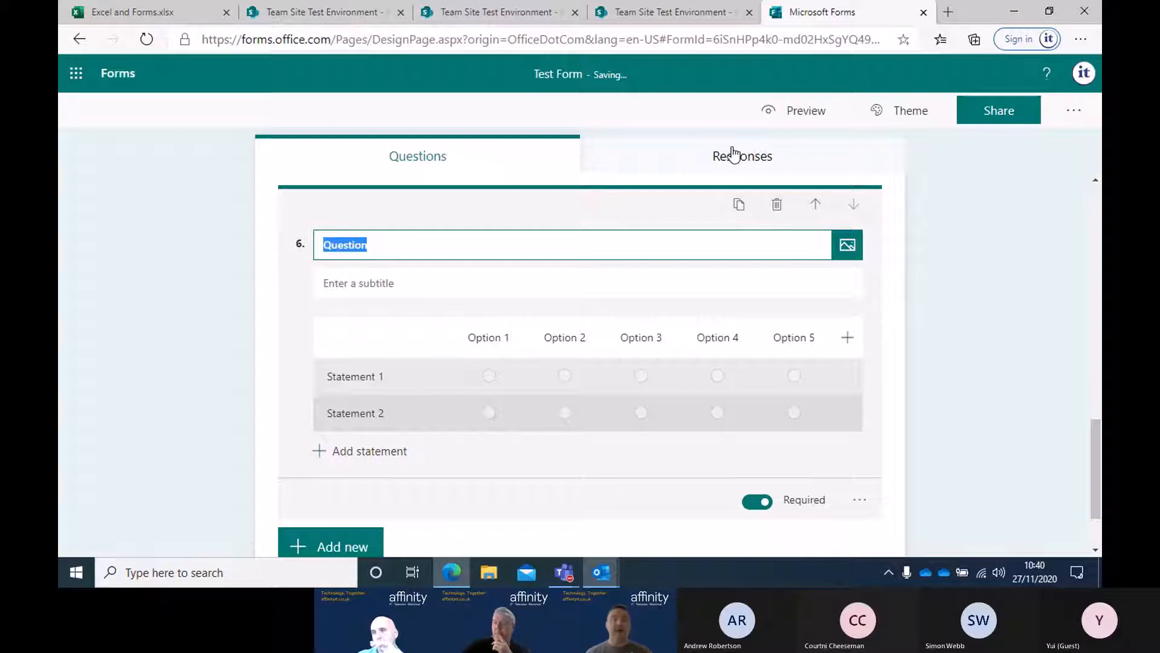
Step: Label the Likert question's five options Poor, Fair, Good, Very good and Excellent
click(499, 336)
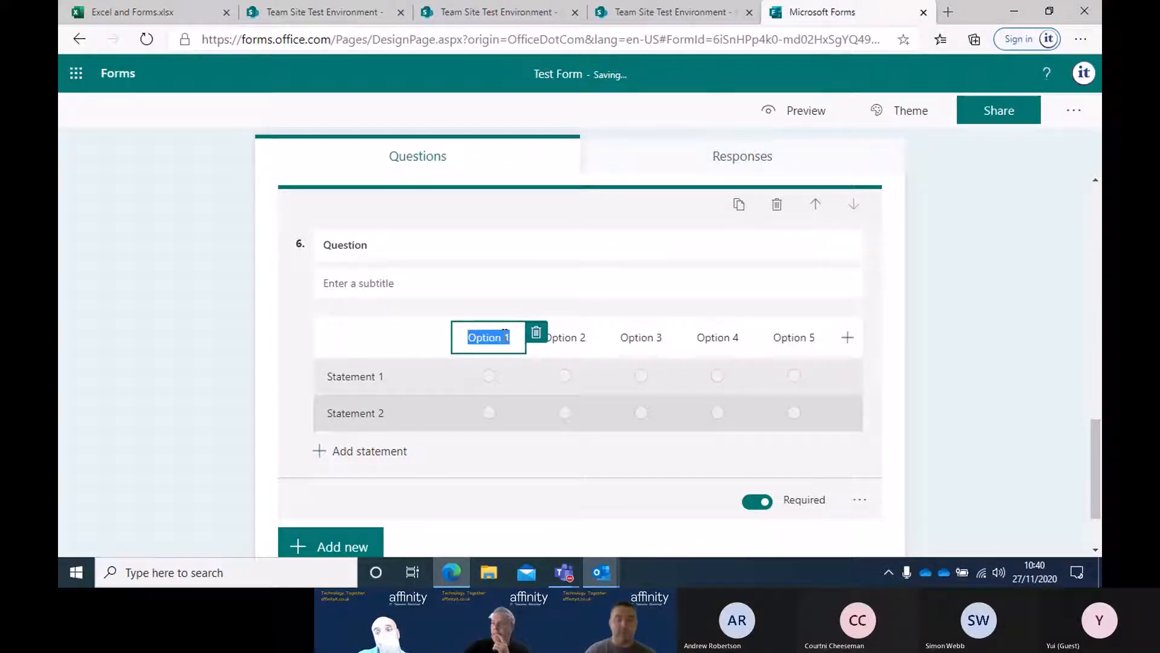
text(Poor)
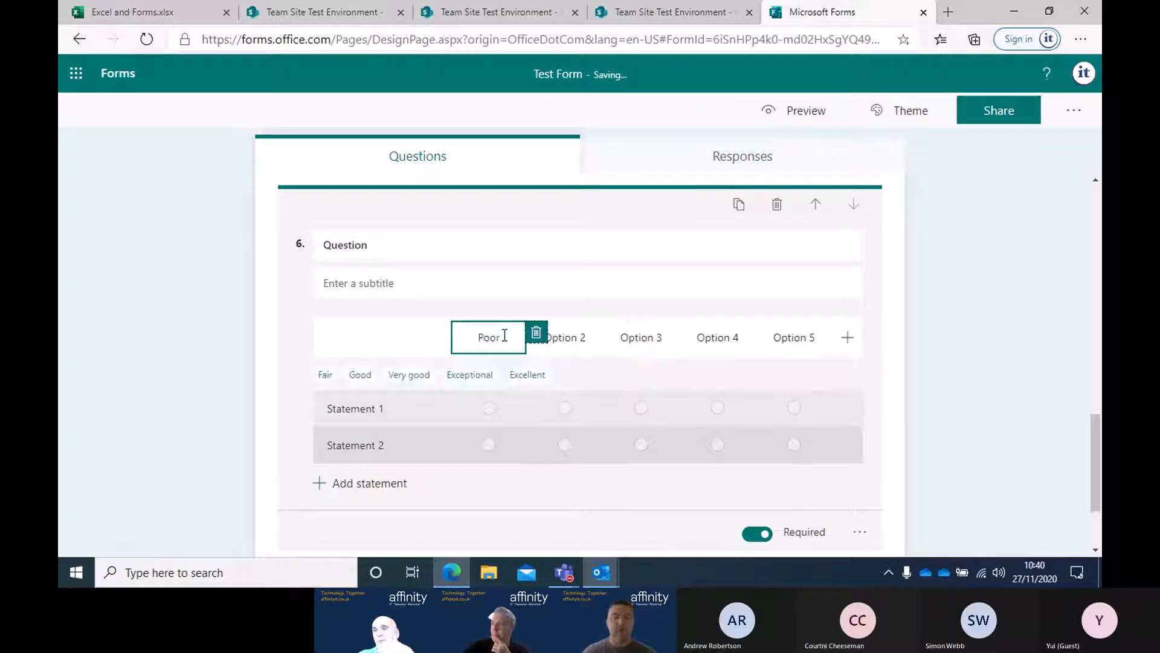
click(640, 337)
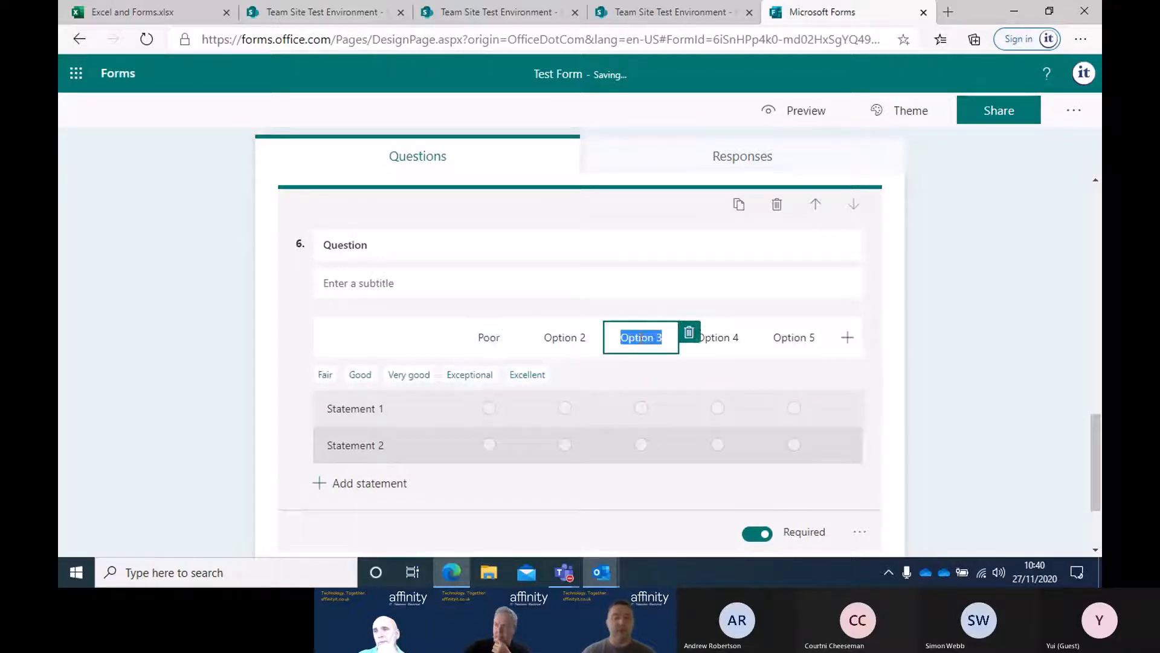
click(536, 349)
click(327, 376)
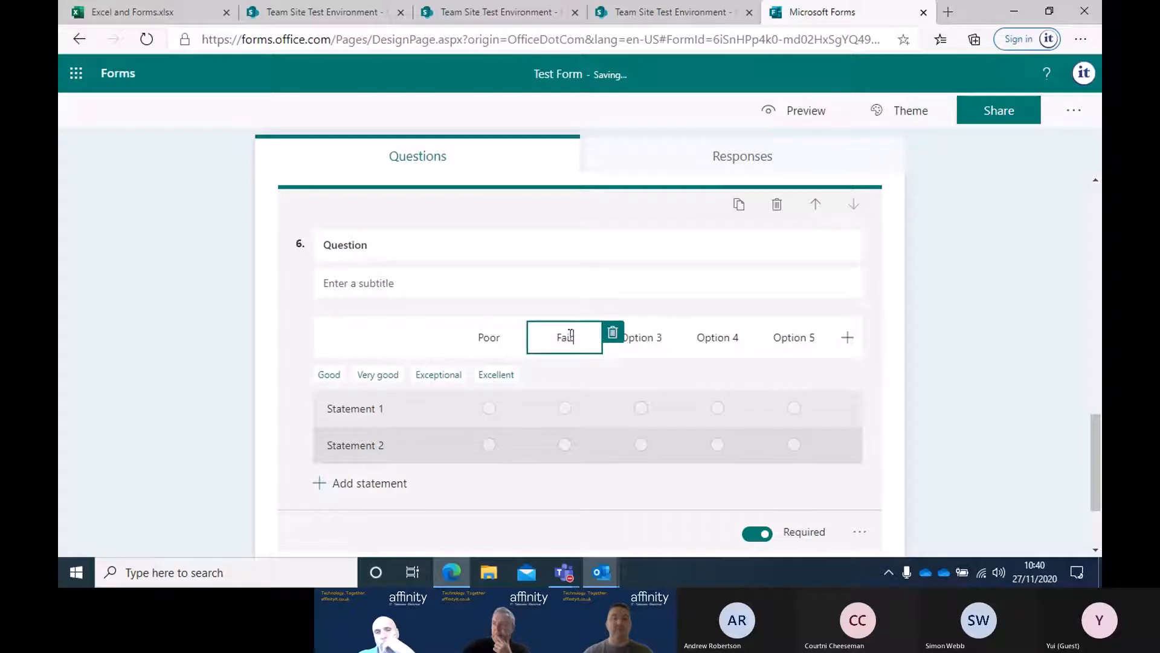
click(659, 338)
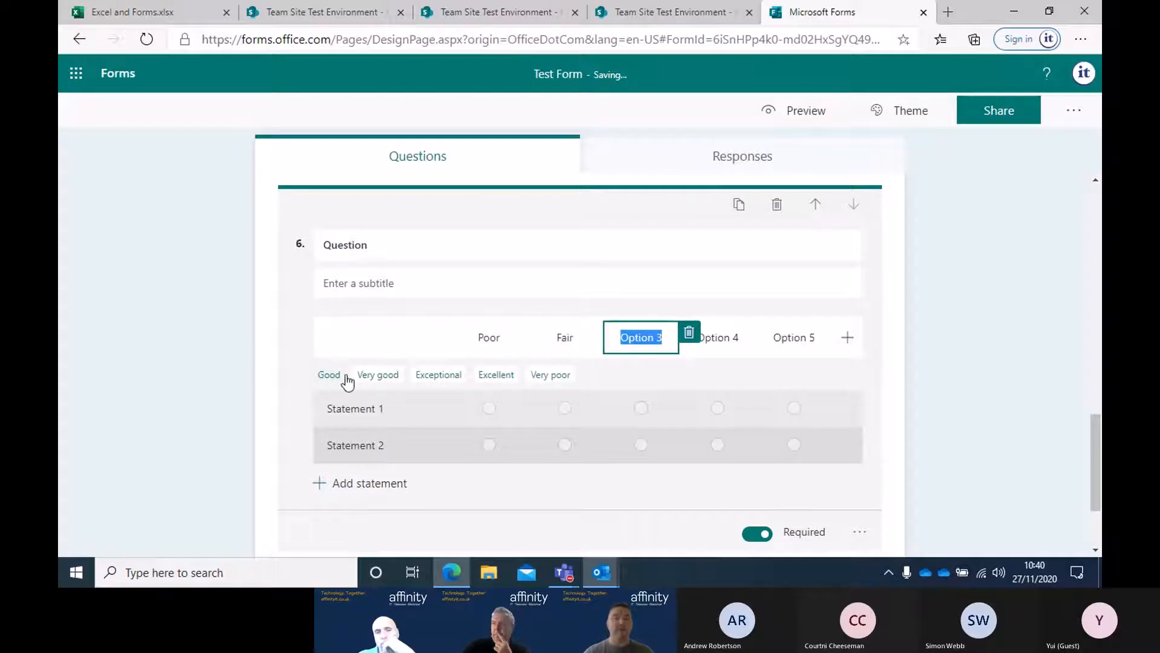
click(342, 376)
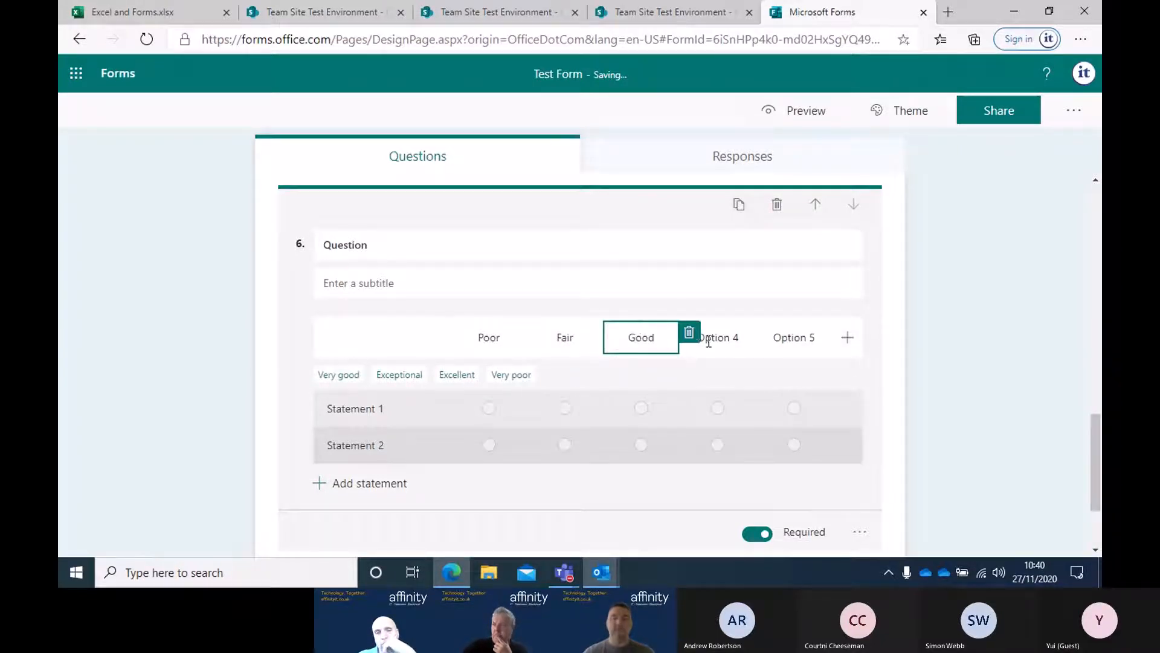
click(708, 337)
click(336, 376)
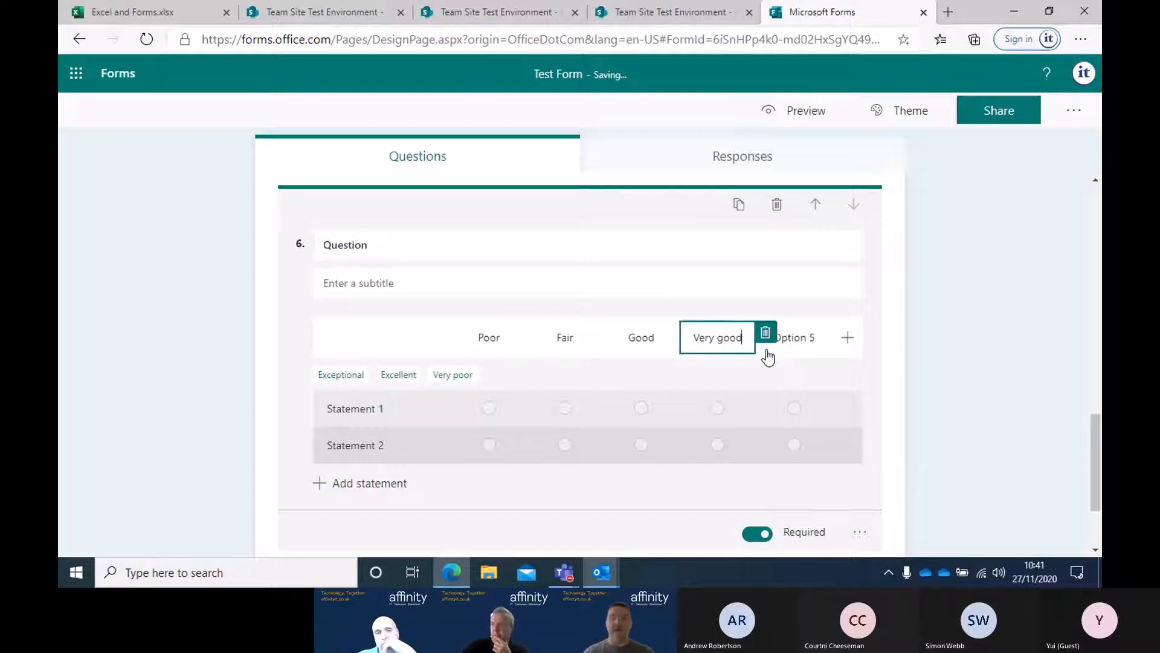
click(800, 337)
click(399, 375)
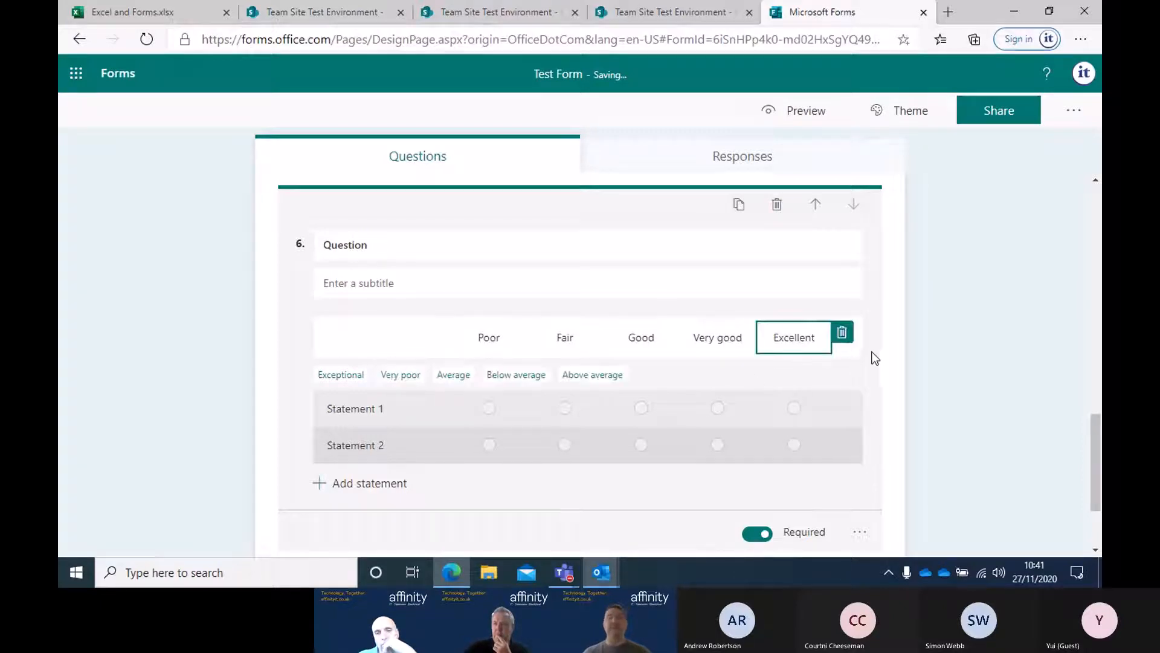
Step: Add a third statement row to the Likert question, staying on the form page
click(384, 433)
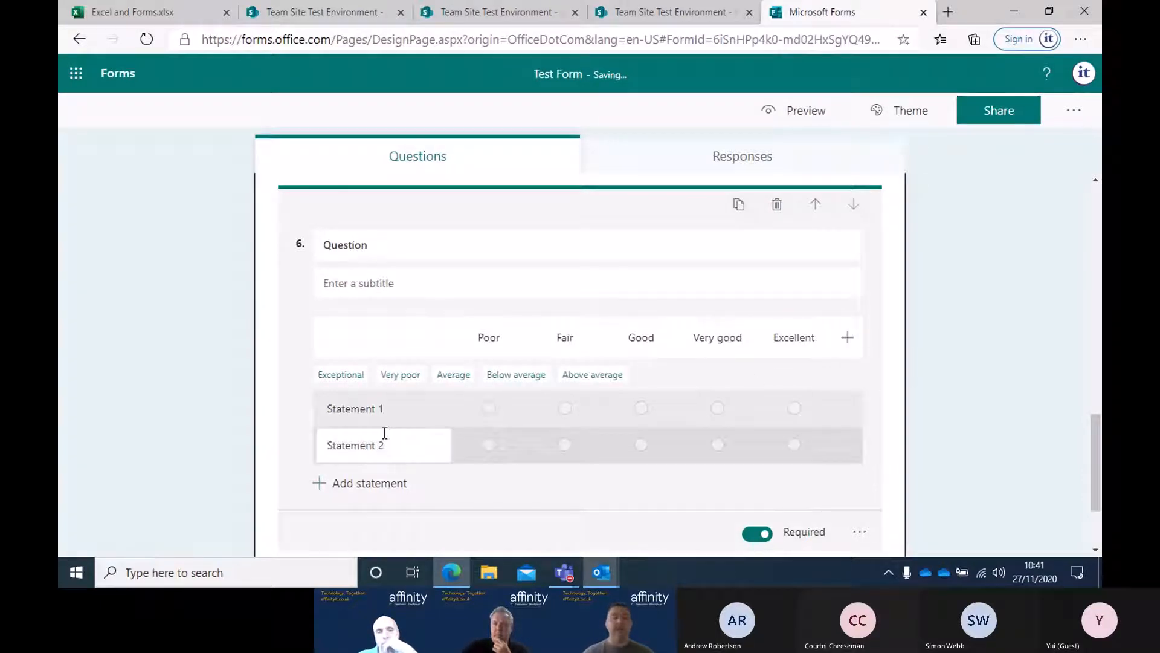
key(alt+Left)
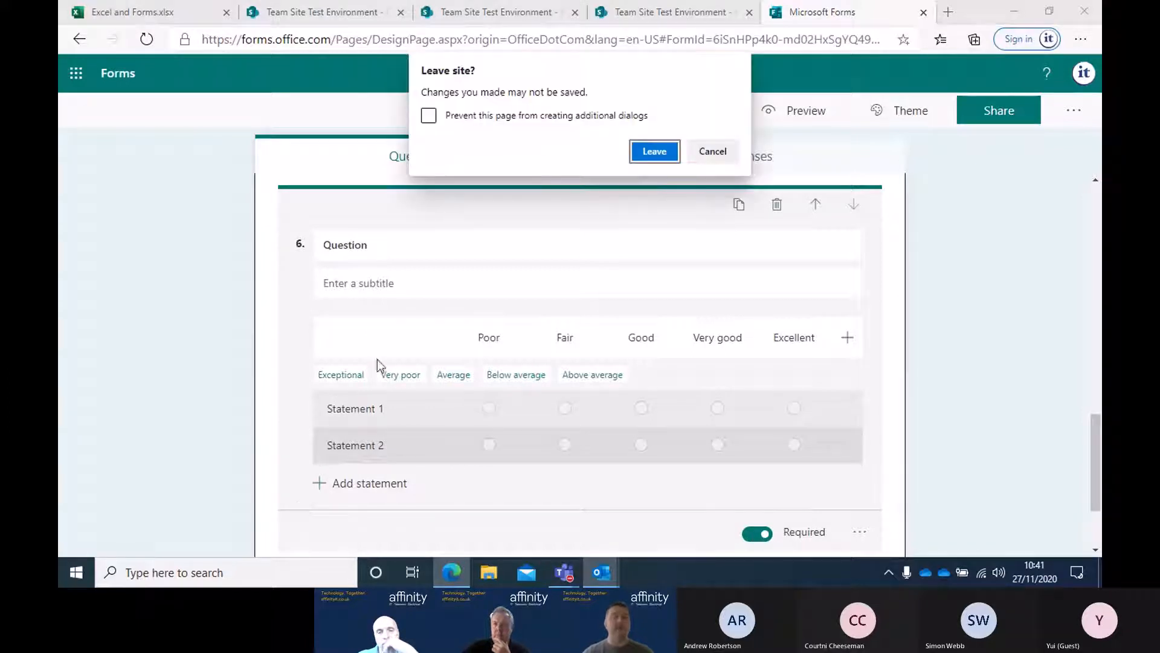
click(711, 151)
scroll(423, 290, down, 2)
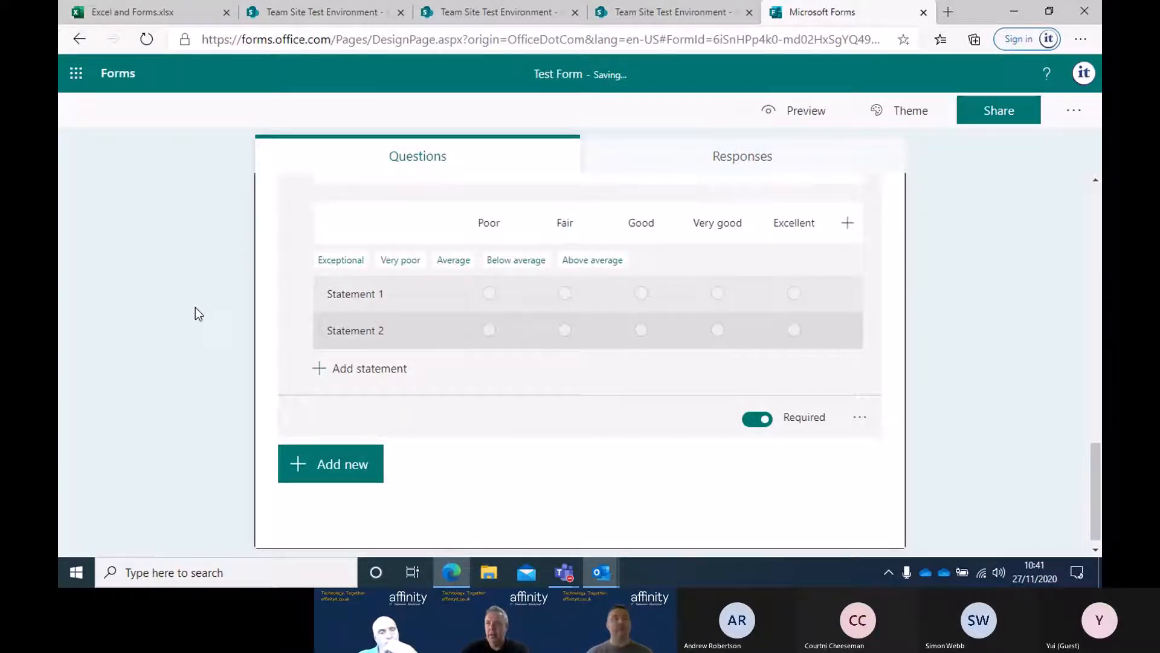
click(362, 381)
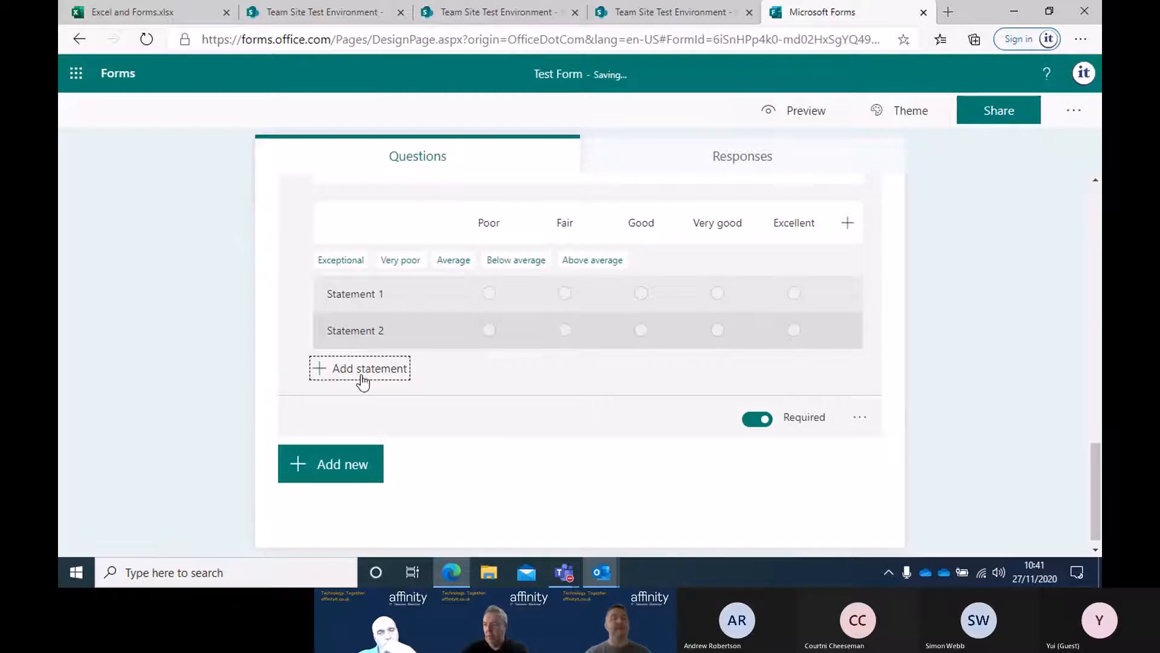
click(278, 418)
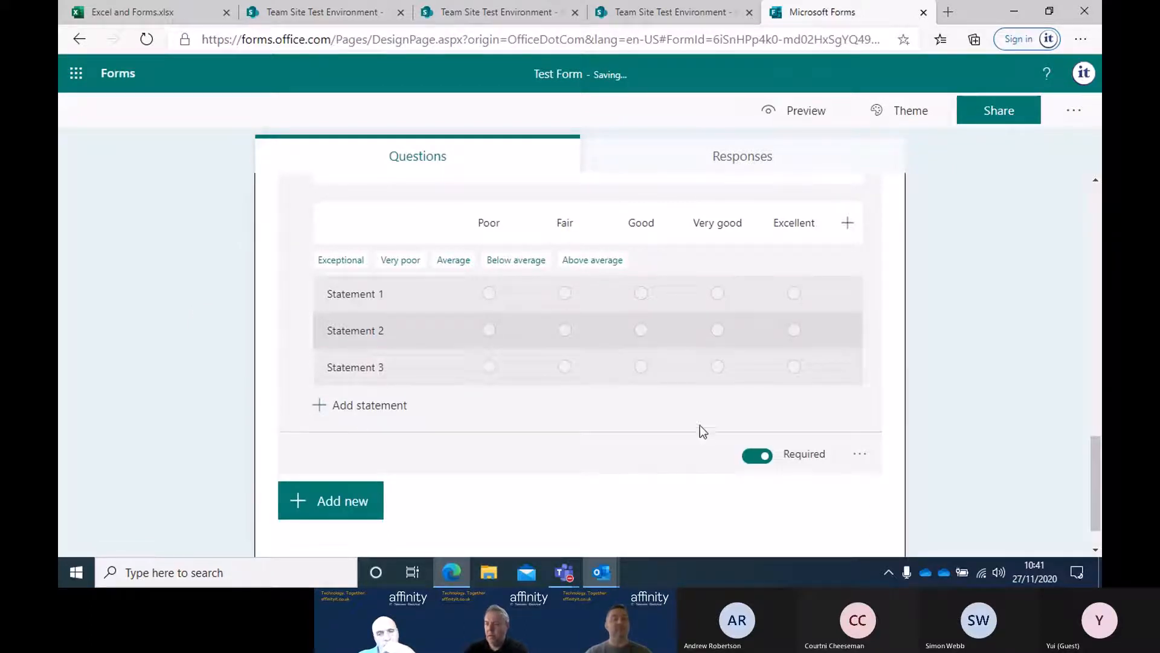
Step: Add a Net Promoter Score question with its default wording below the Likert question
click(860, 454)
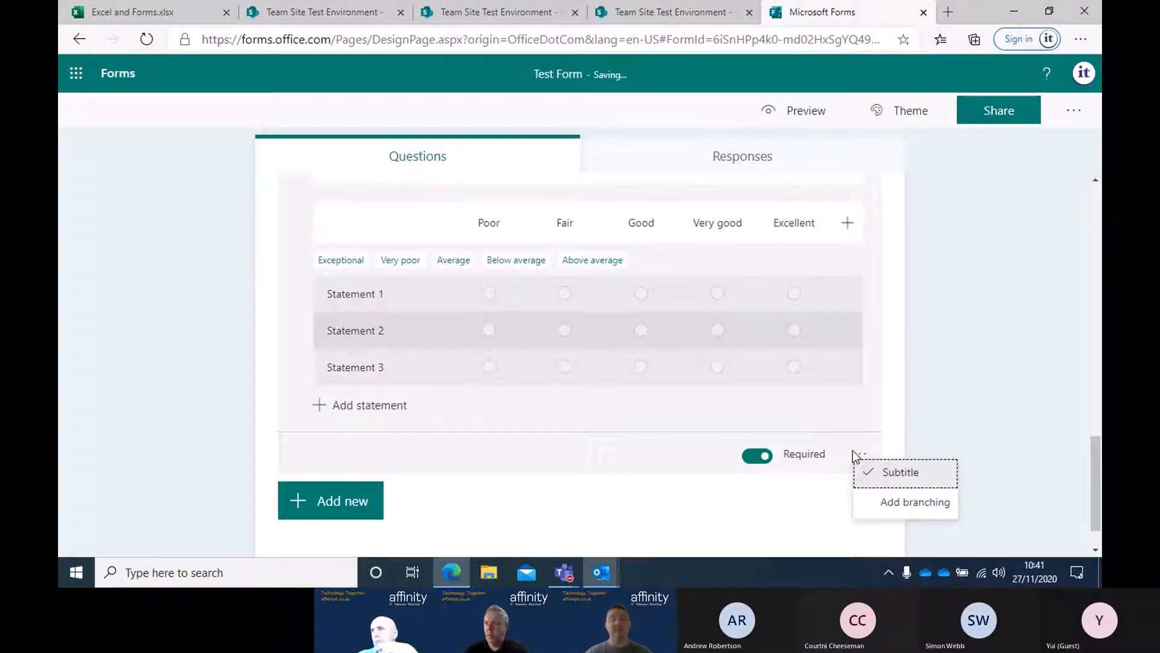
click(361, 489)
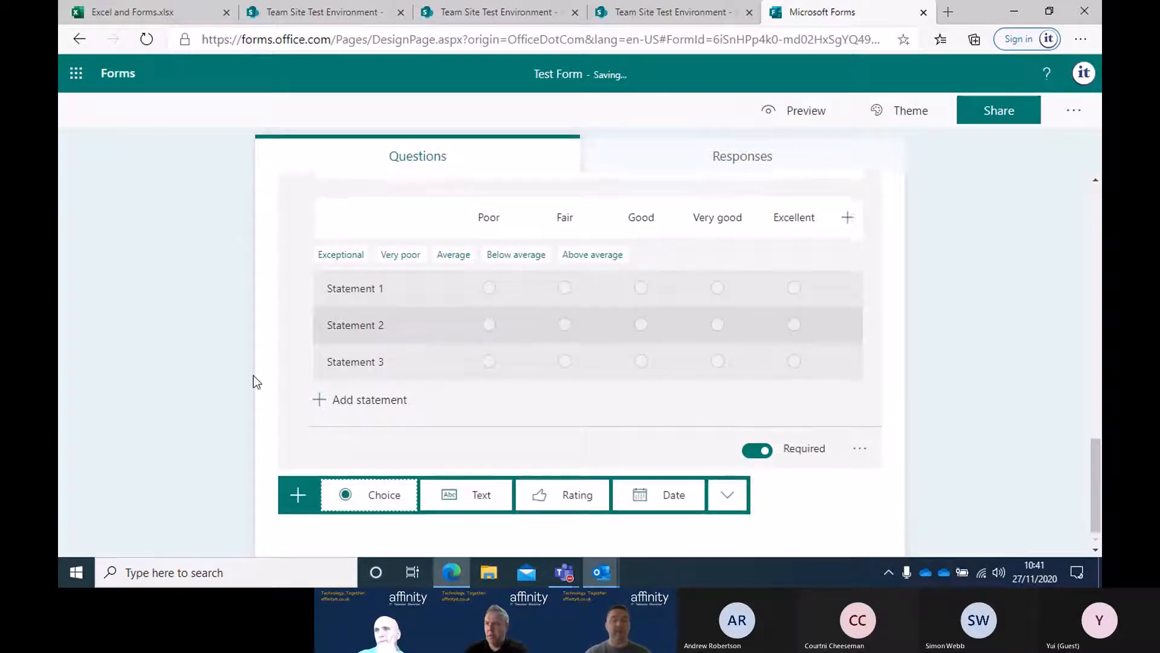
click(732, 457)
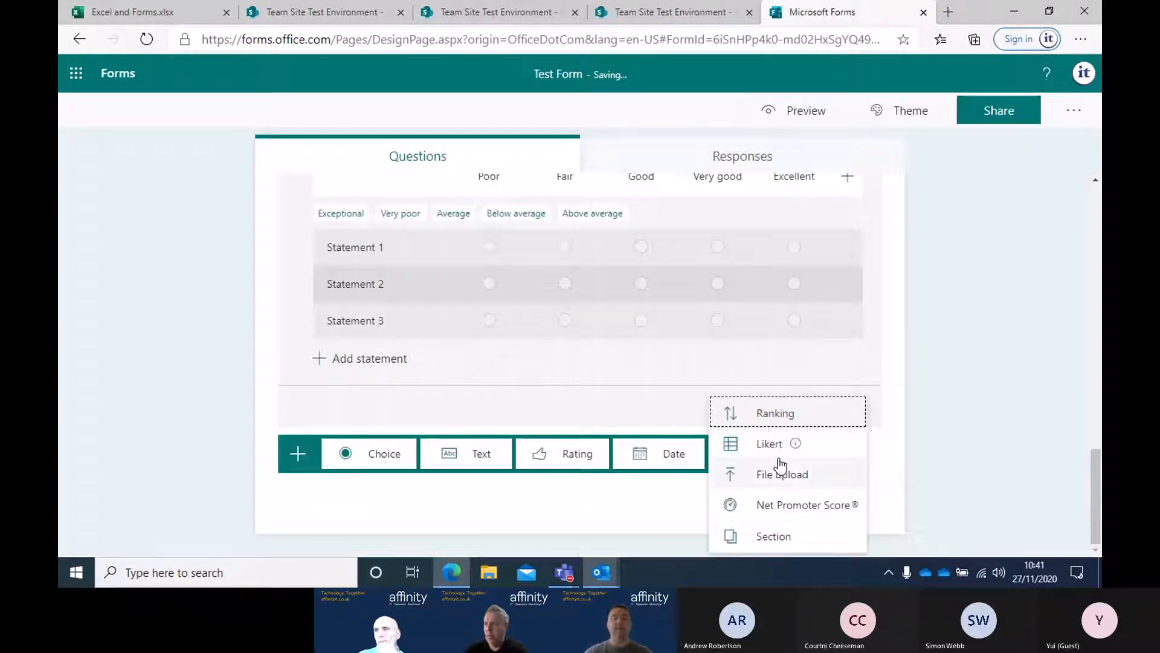
click(778, 510)
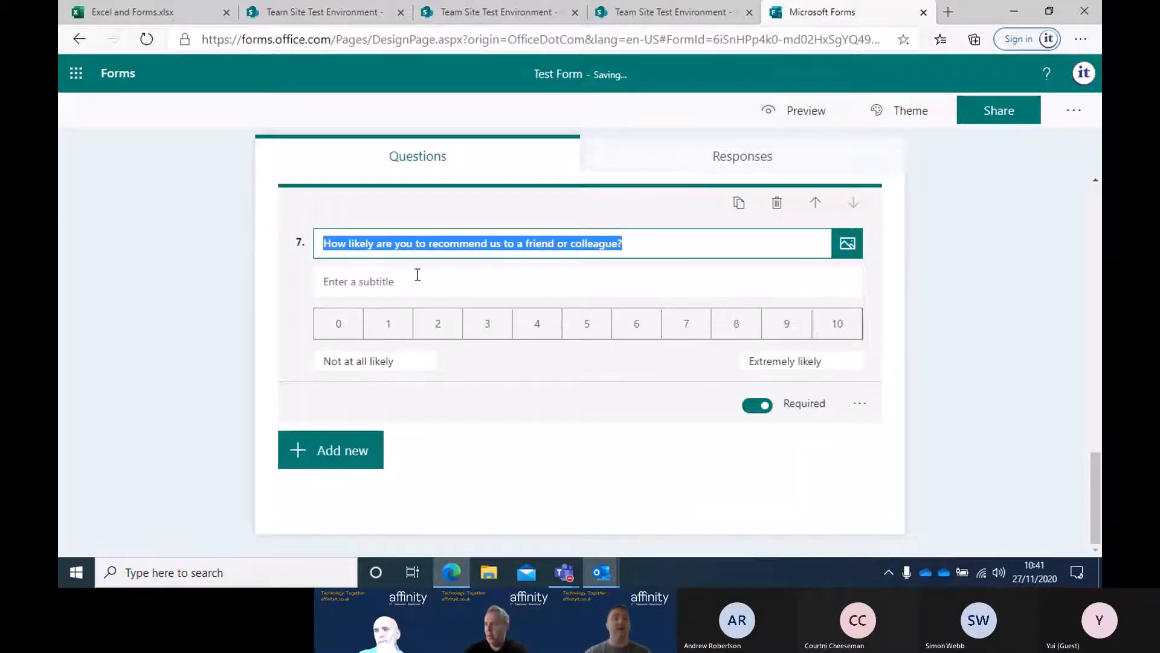
Step: Add a file upload question below Question 7 and accept the creation of a SharePoint folder for uploads
click(380, 452)
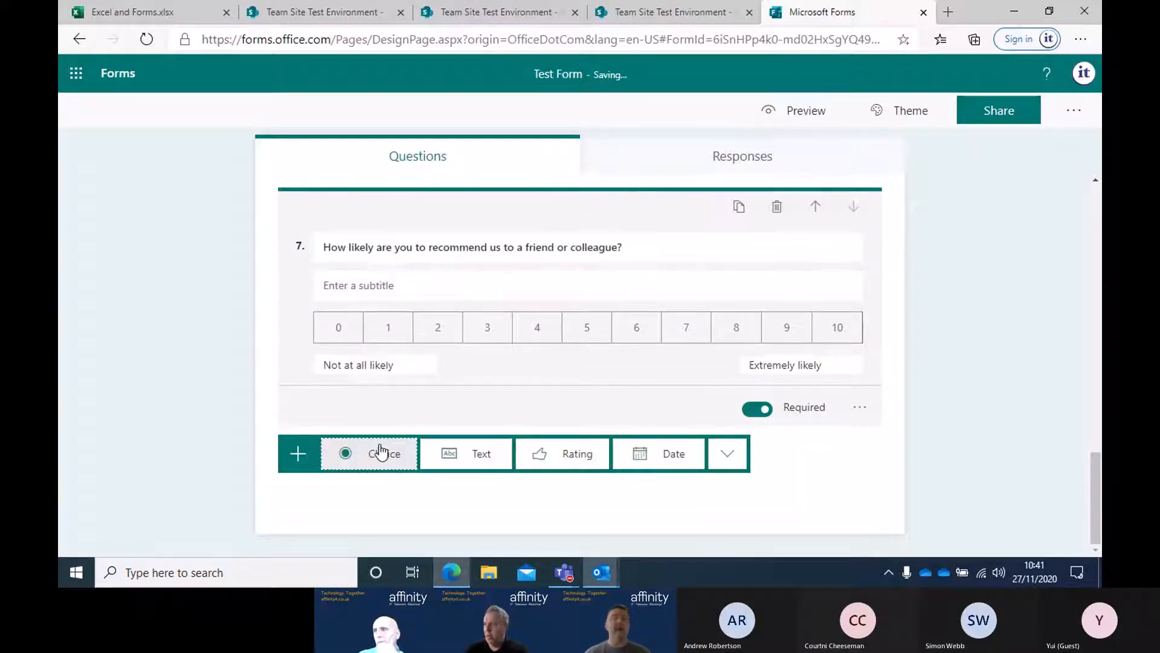
click(727, 463)
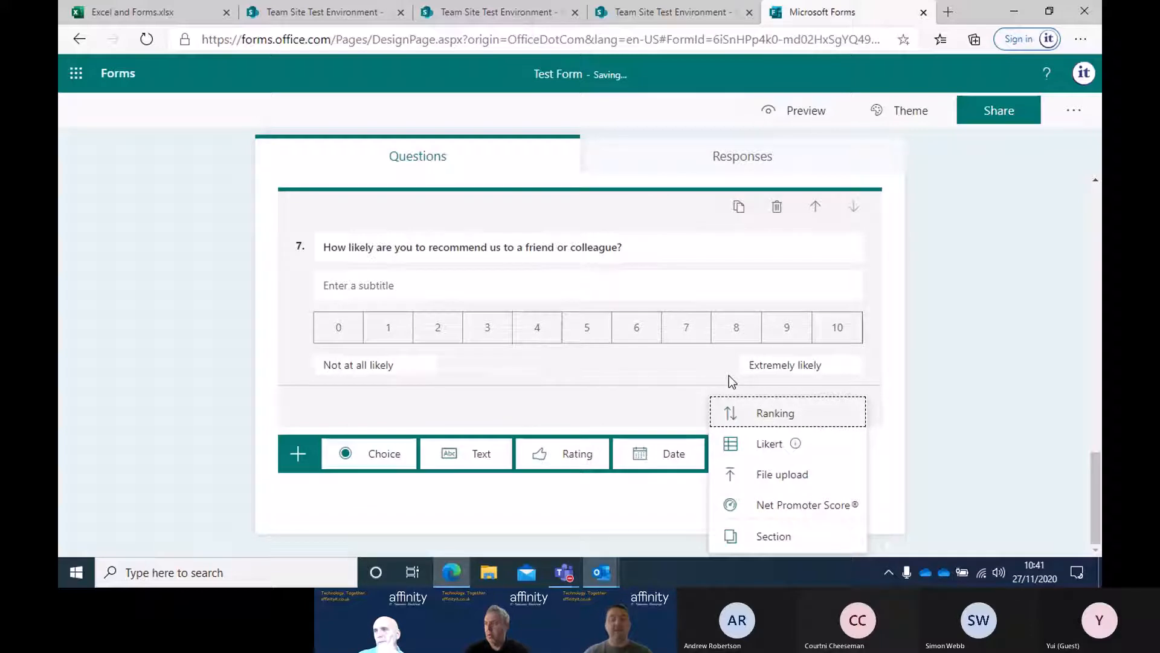
click(761, 481)
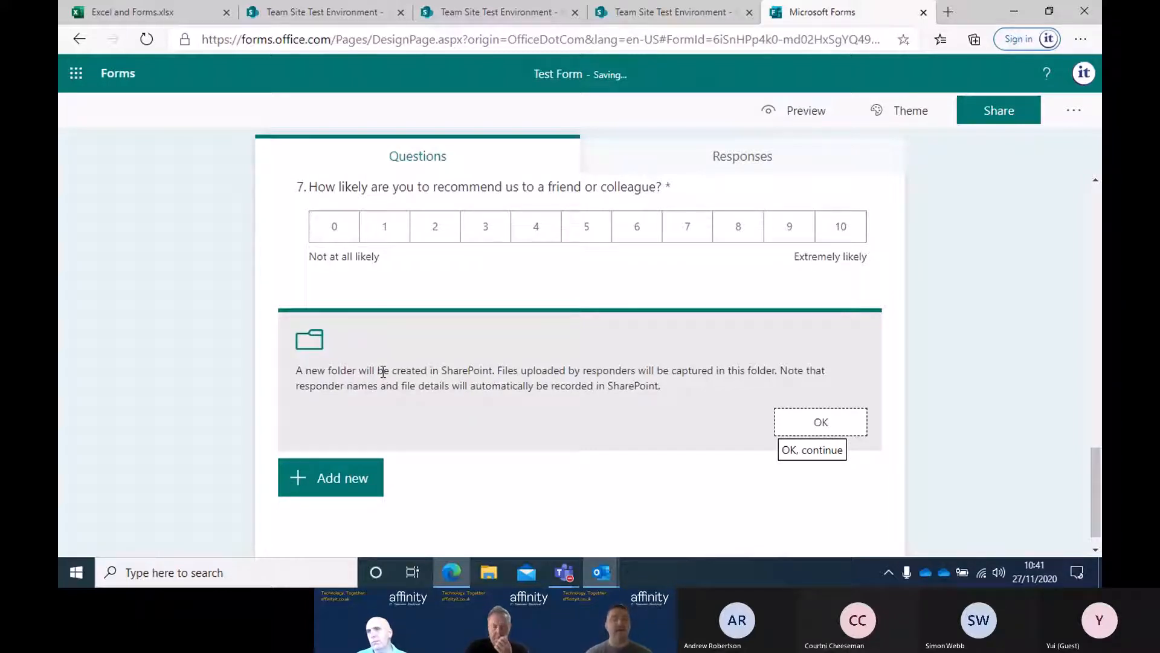
click(817, 422)
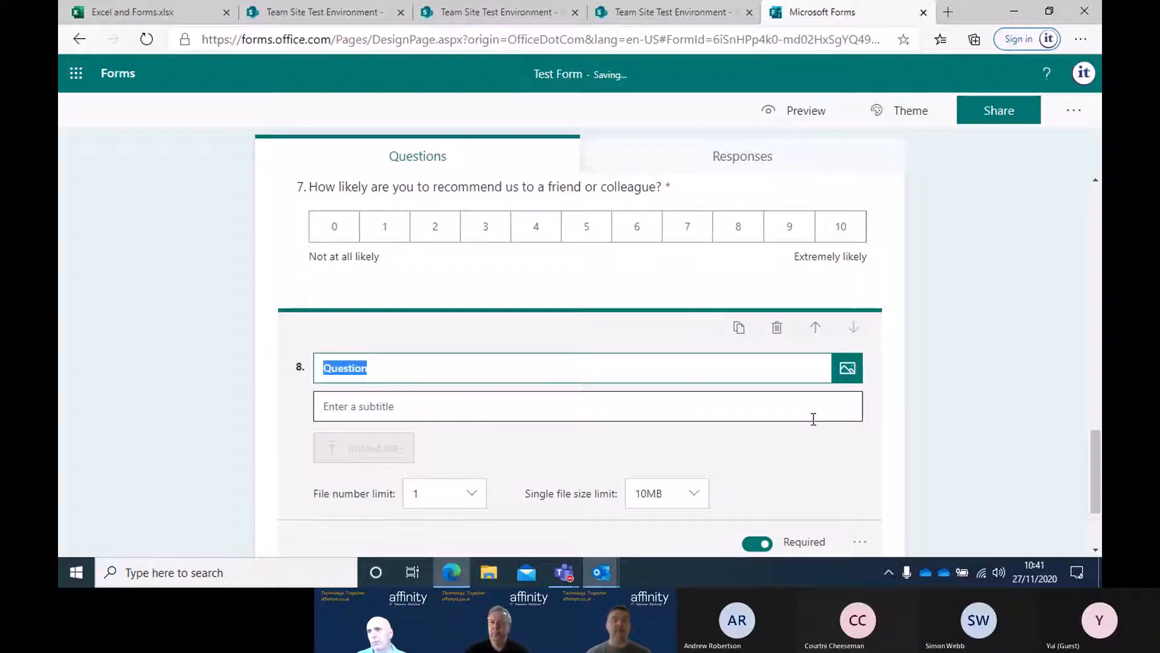
Step: View the file number limit choices of the file upload question and turn on its file type restriction
scroll(802, 409, down, 2)
click(469, 379)
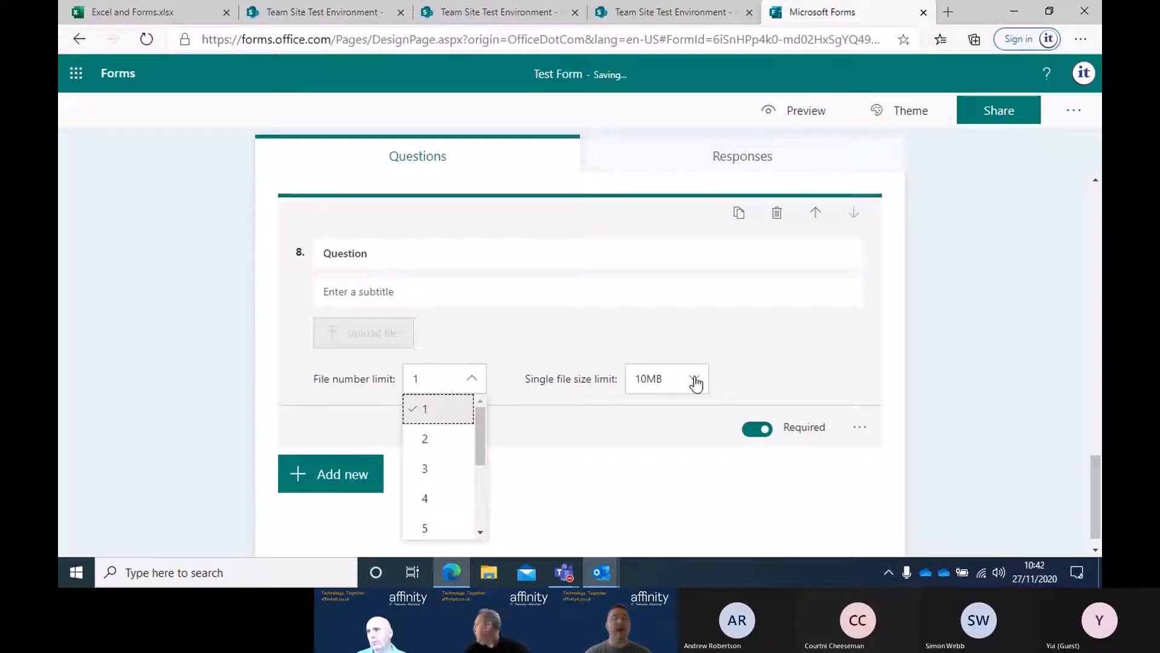
click(859, 427)
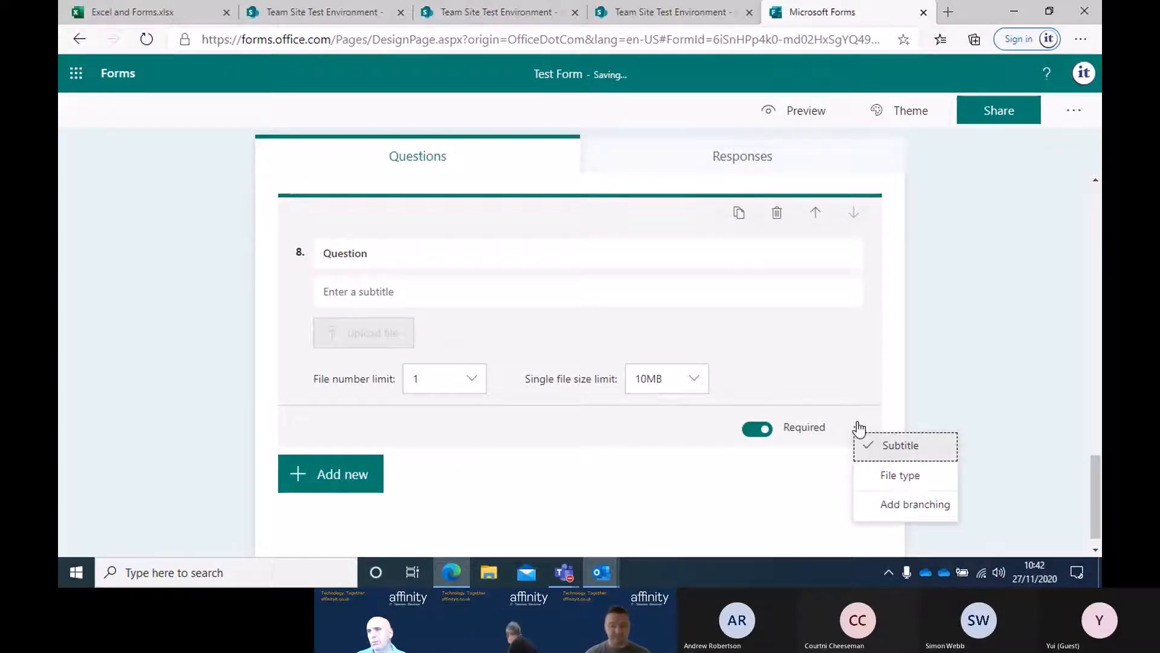
click(895, 475)
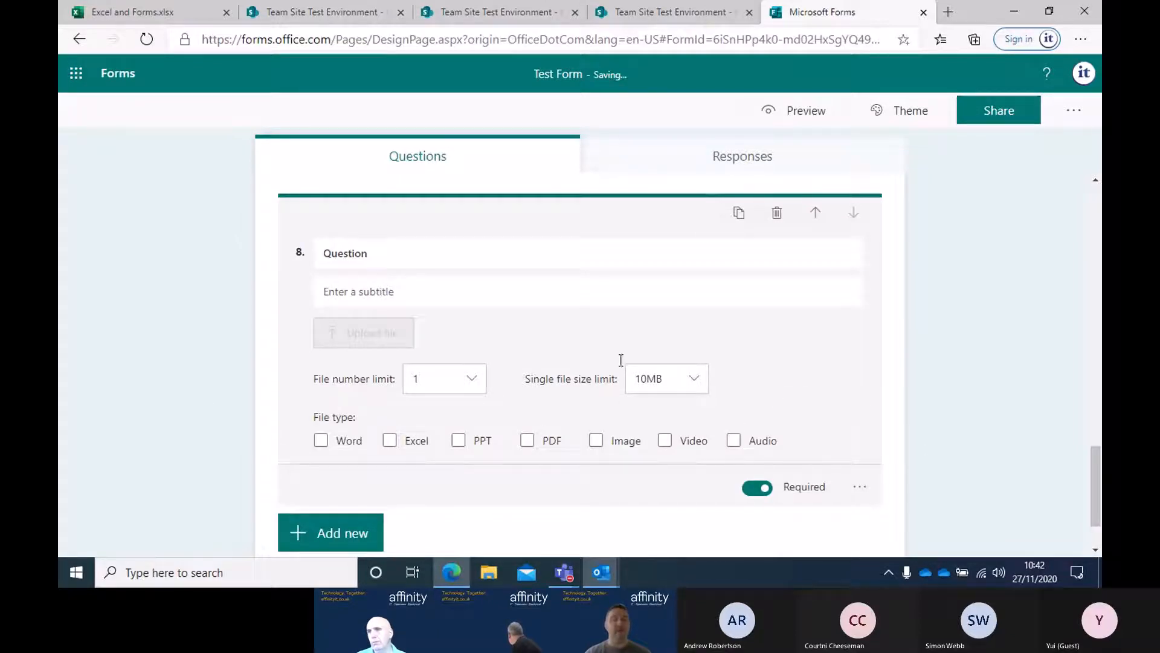
Step: Delete the file upload question, staying on the form page
click(772, 219)
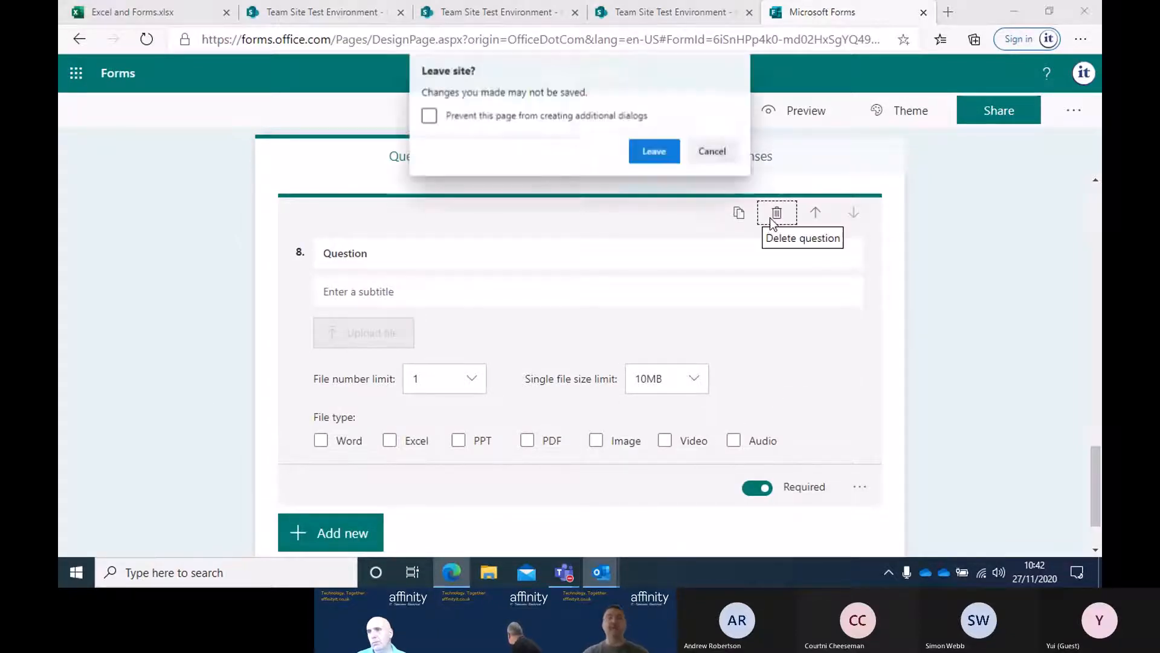
click(710, 153)
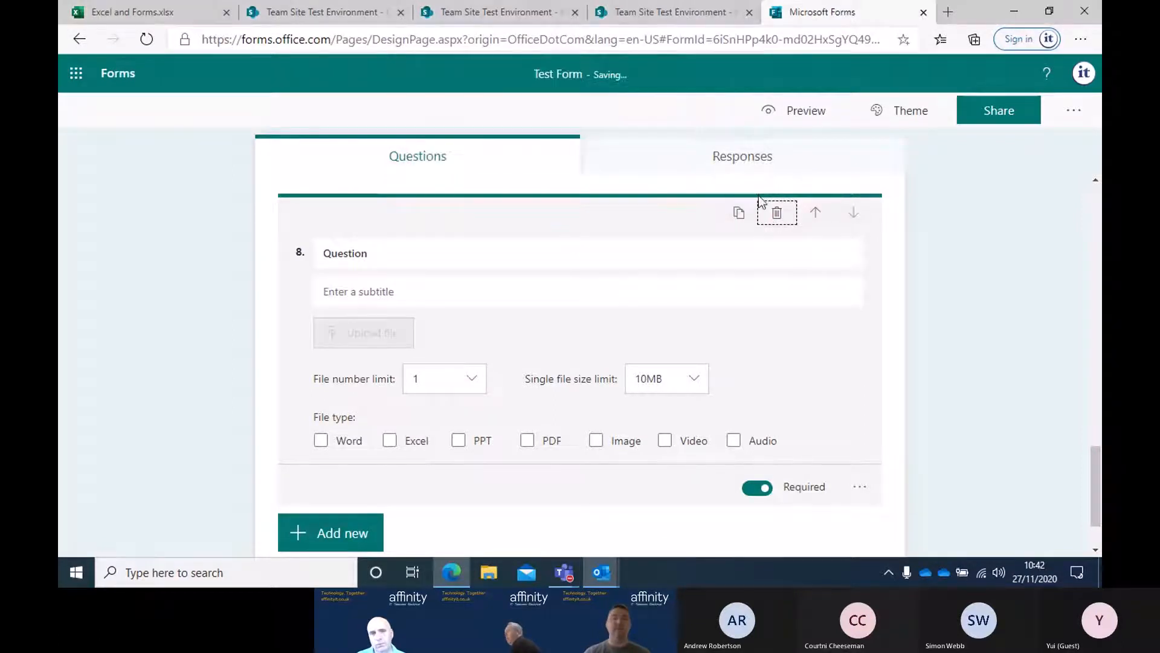
click(775, 212)
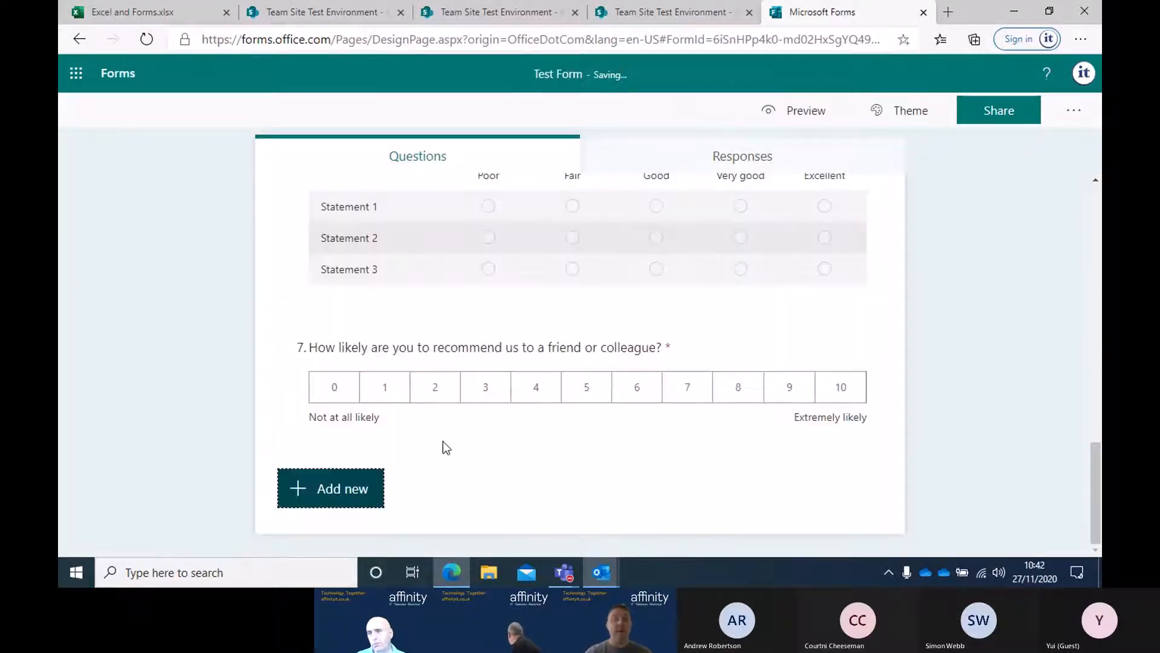
Step: Add a new section below the Net Promoter Score question
click(332, 497)
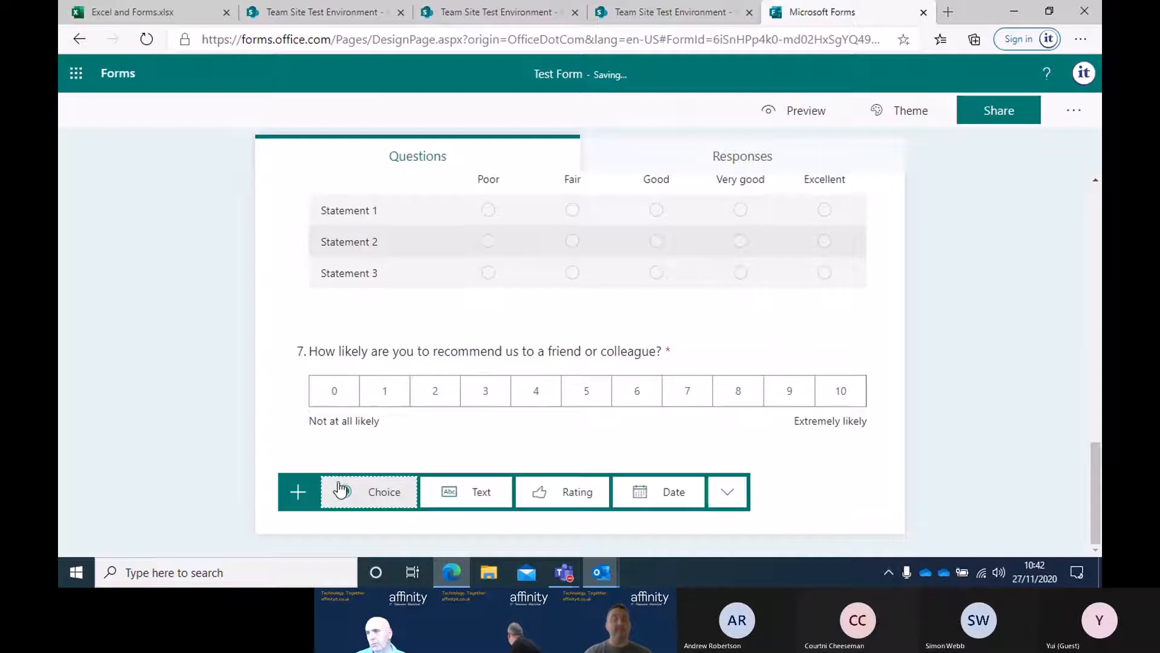
click(741, 491)
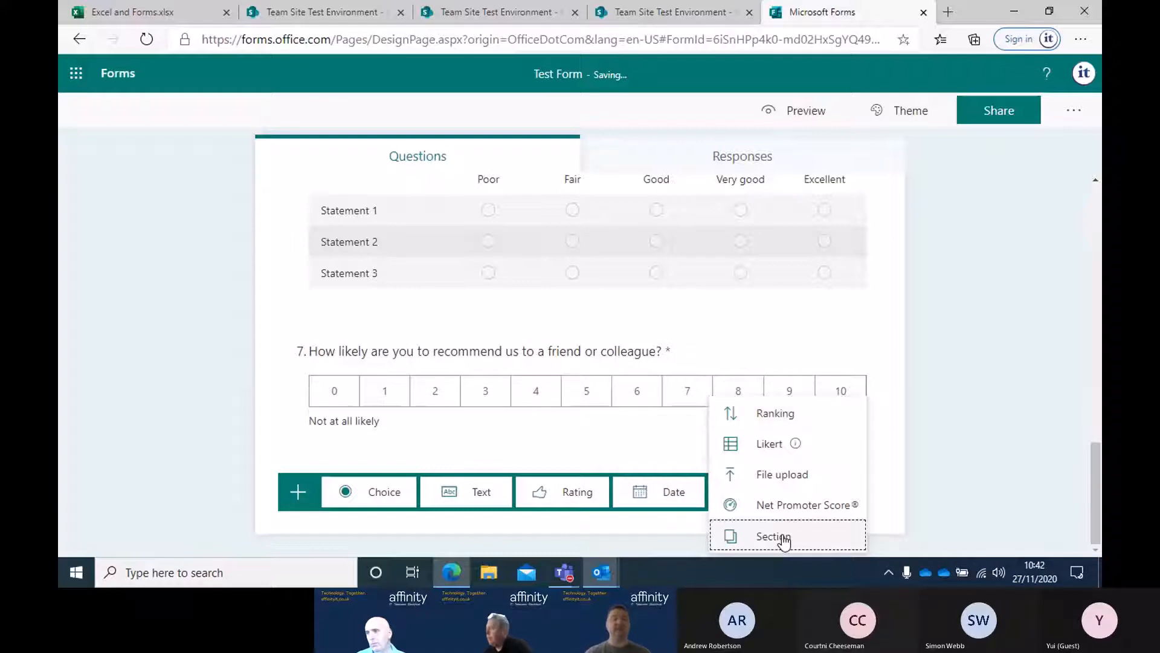
click(774, 536)
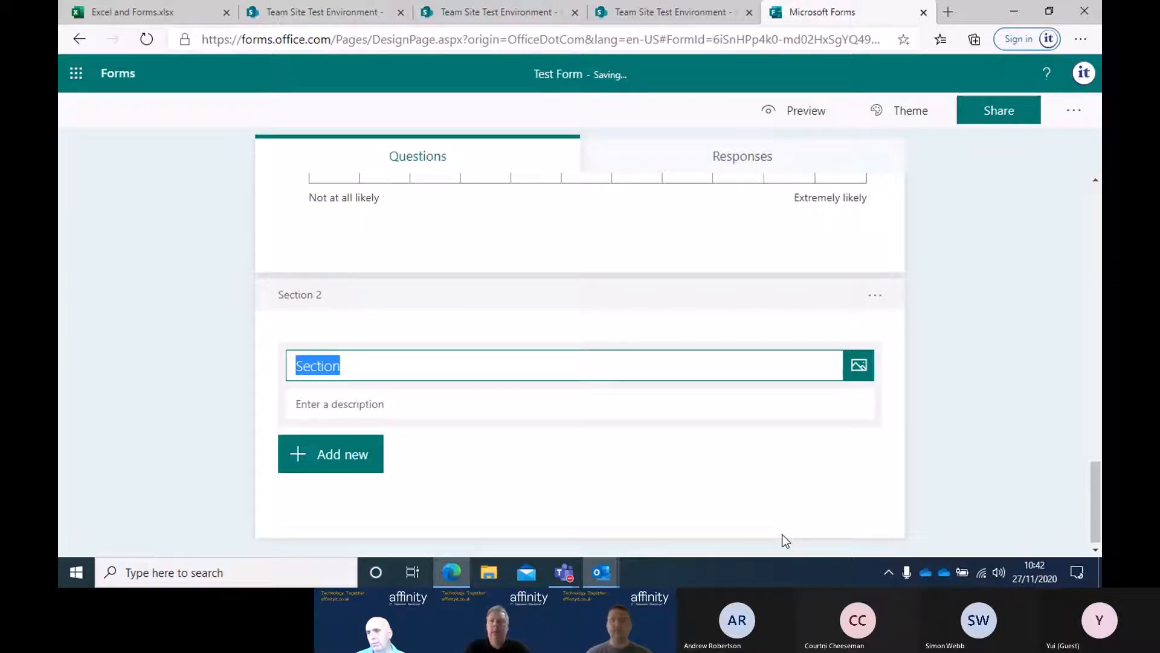
scroll(931, 469, up, 10)
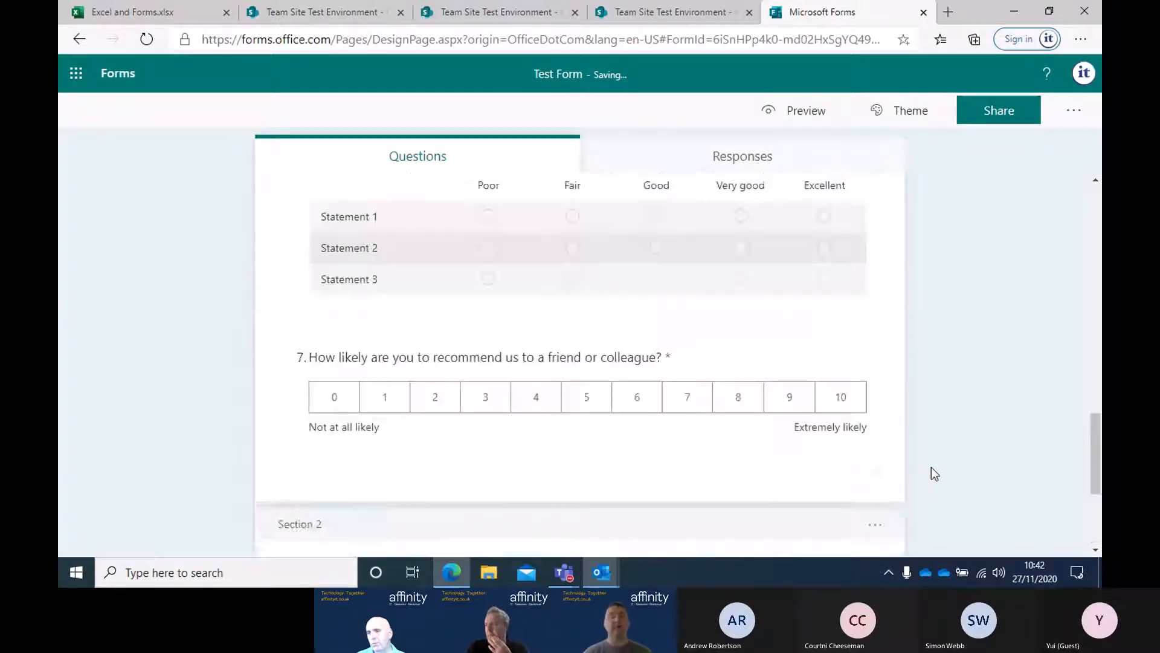
Step: Look through the image search, OneDrive and upload sources for the form title's picture, without adding one
scroll(935, 466, up, 10)
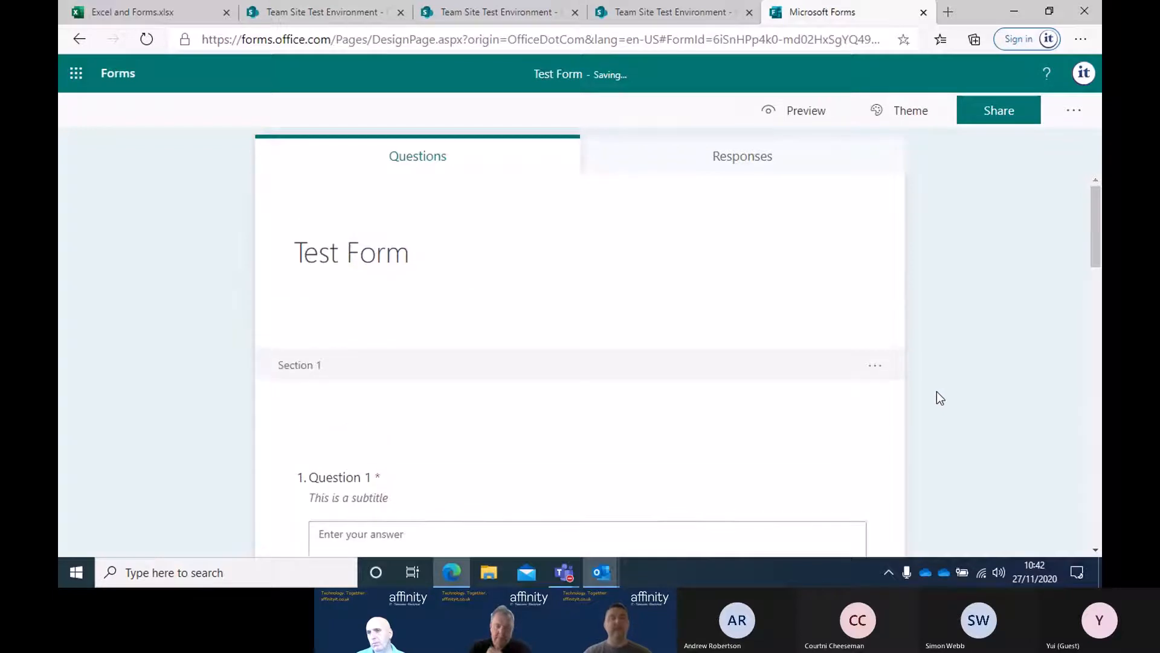
click(724, 238)
click(858, 236)
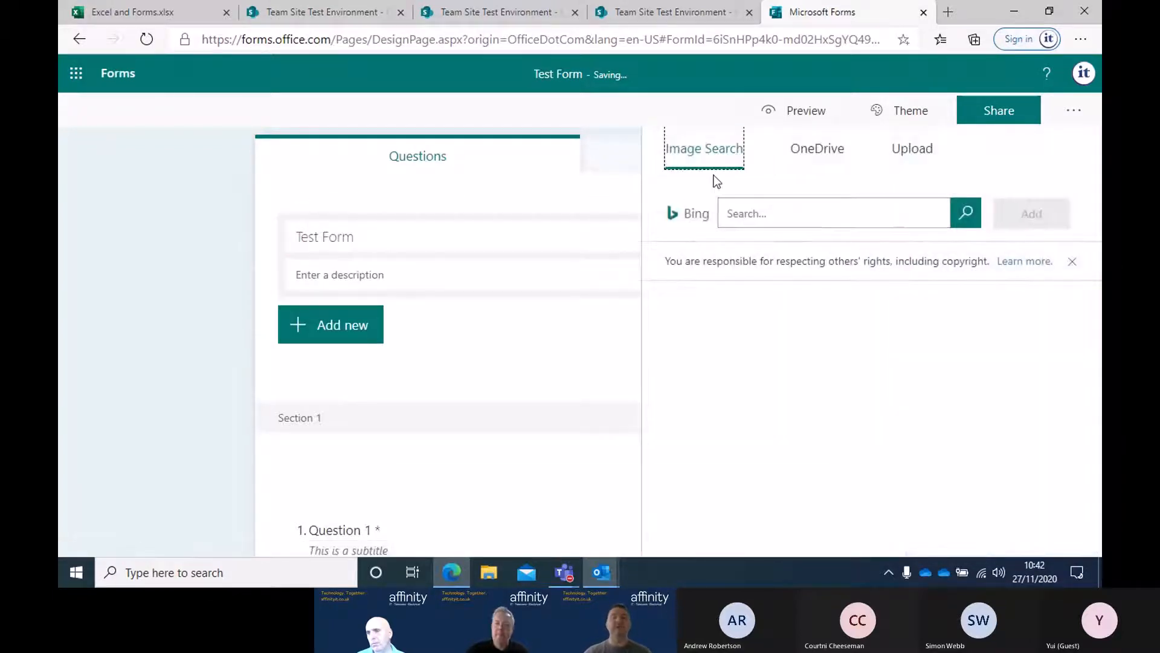
click(803, 158)
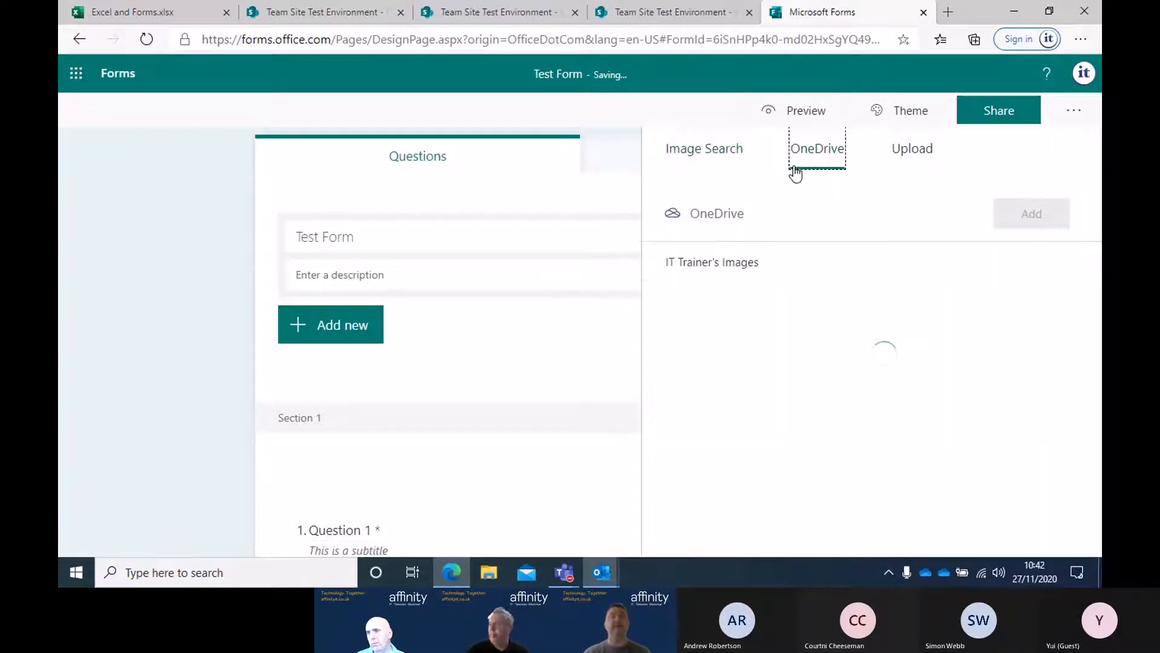
click(901, 156)
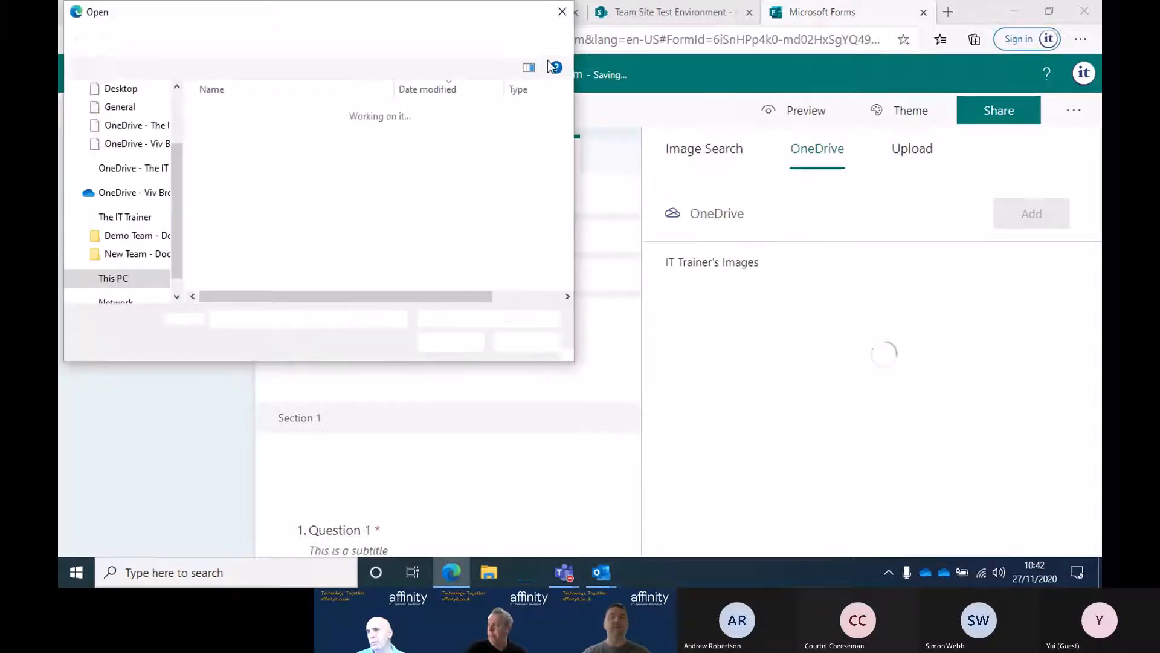
click(568, 15)
click(188, 275)
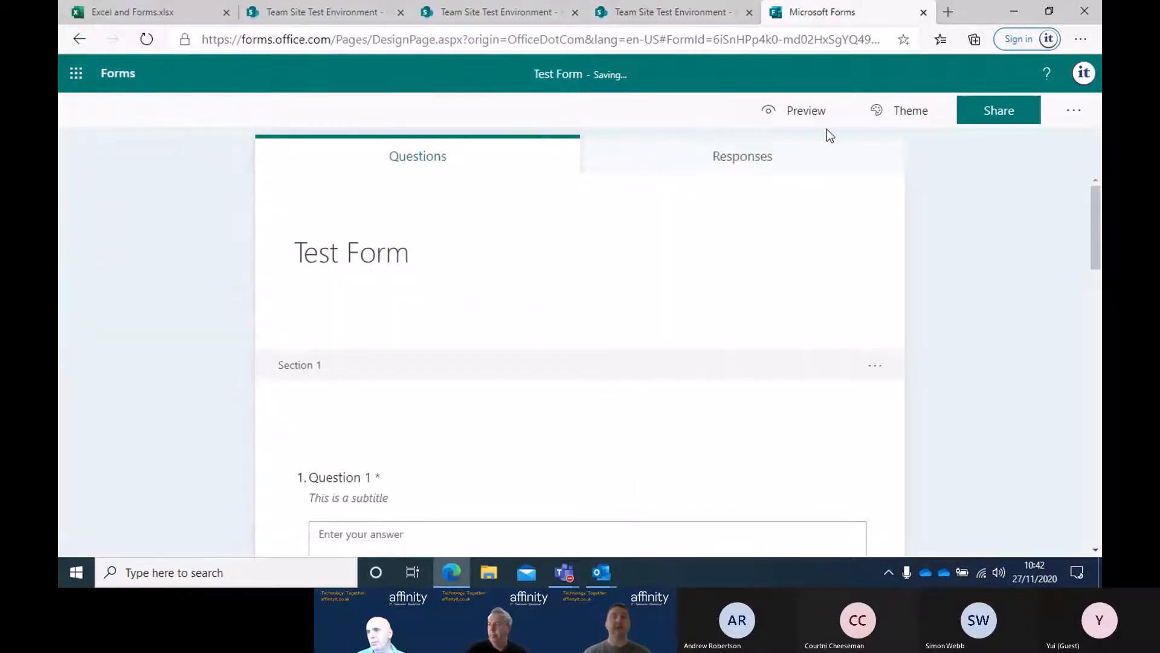
Step: View the media choices for Question 1, including the video URL entry, without inserting any media
scroll(409, 383, down, 2)
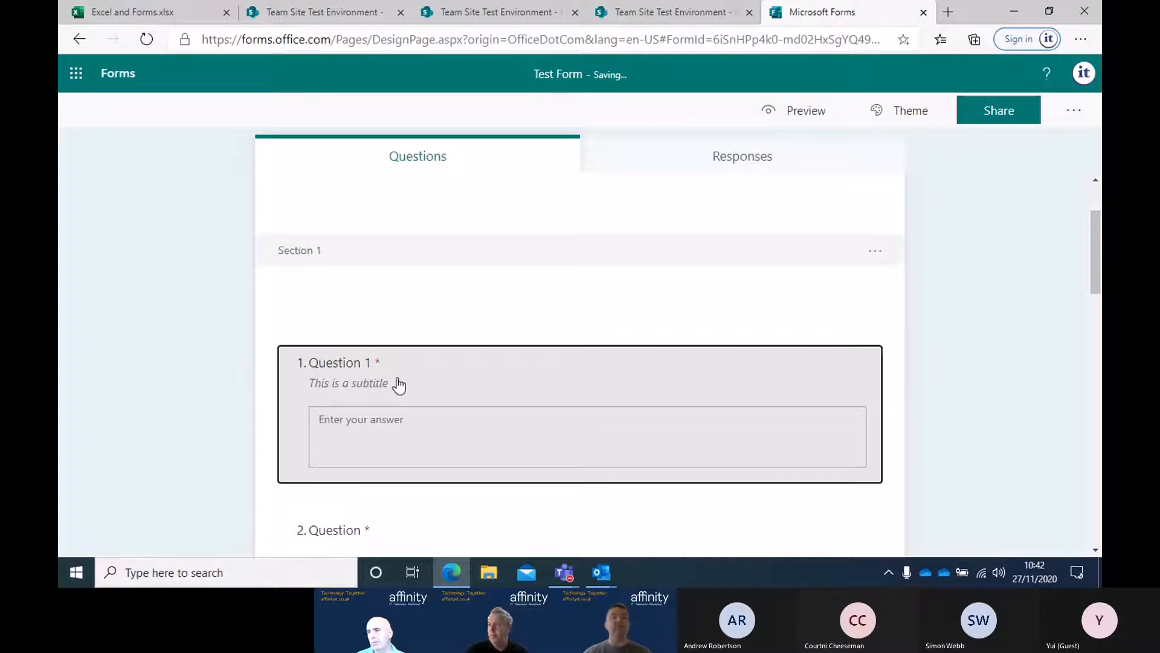
click(397, 383)
click(848, 334)
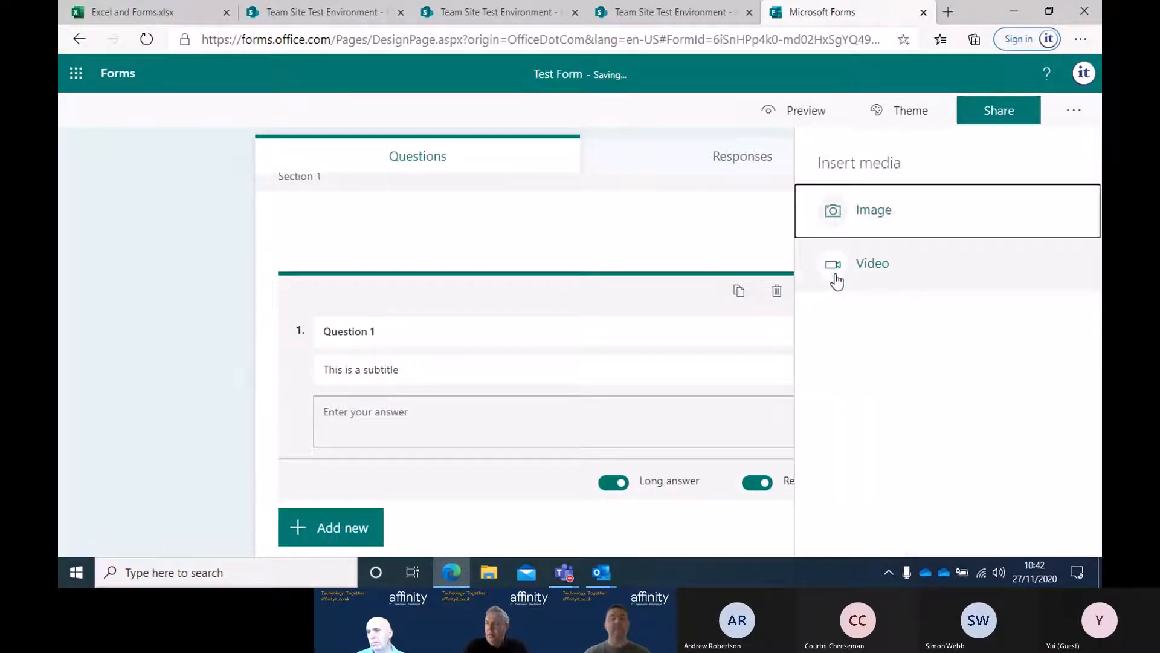
click(894, 275)
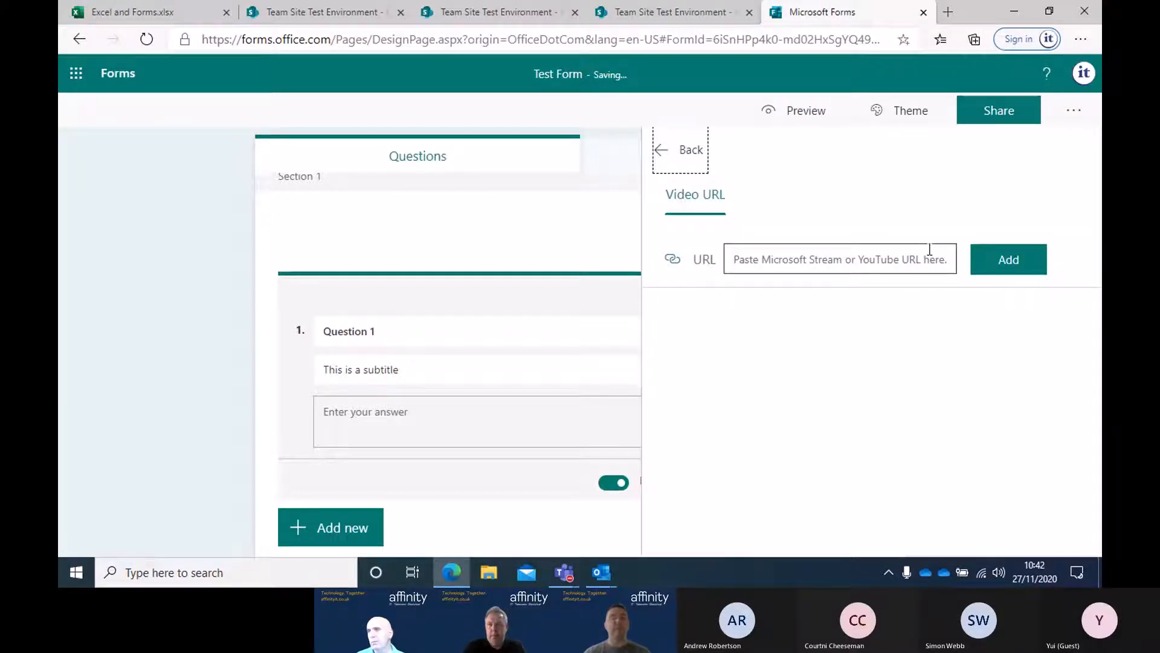
click(683, 152)
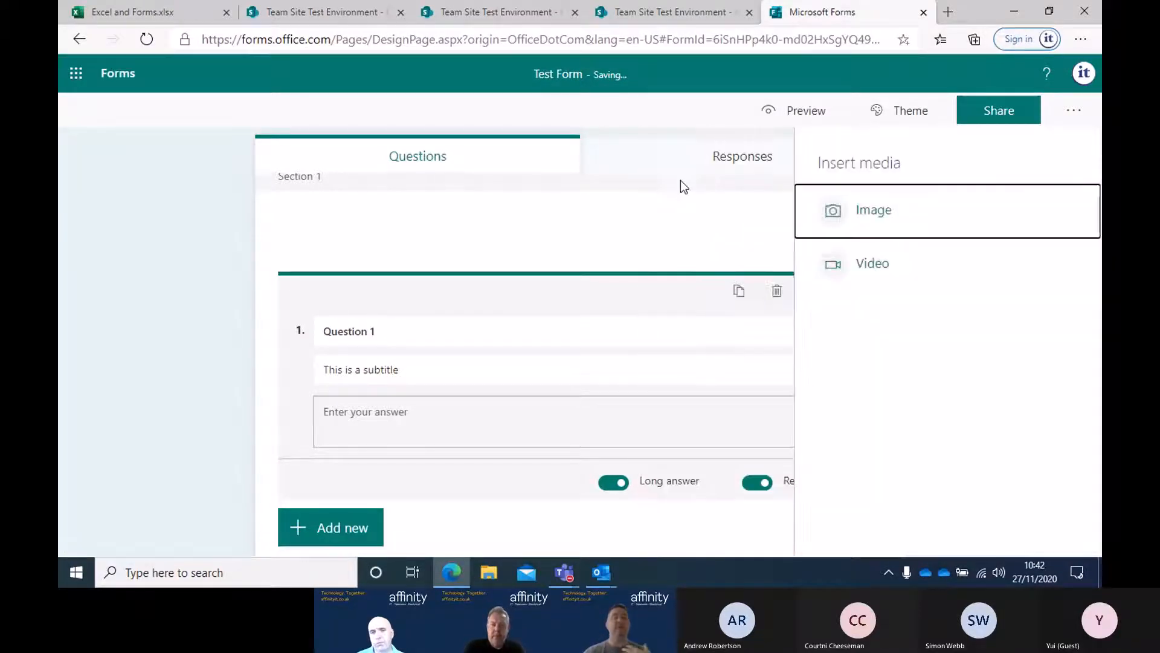
click(138, 363)
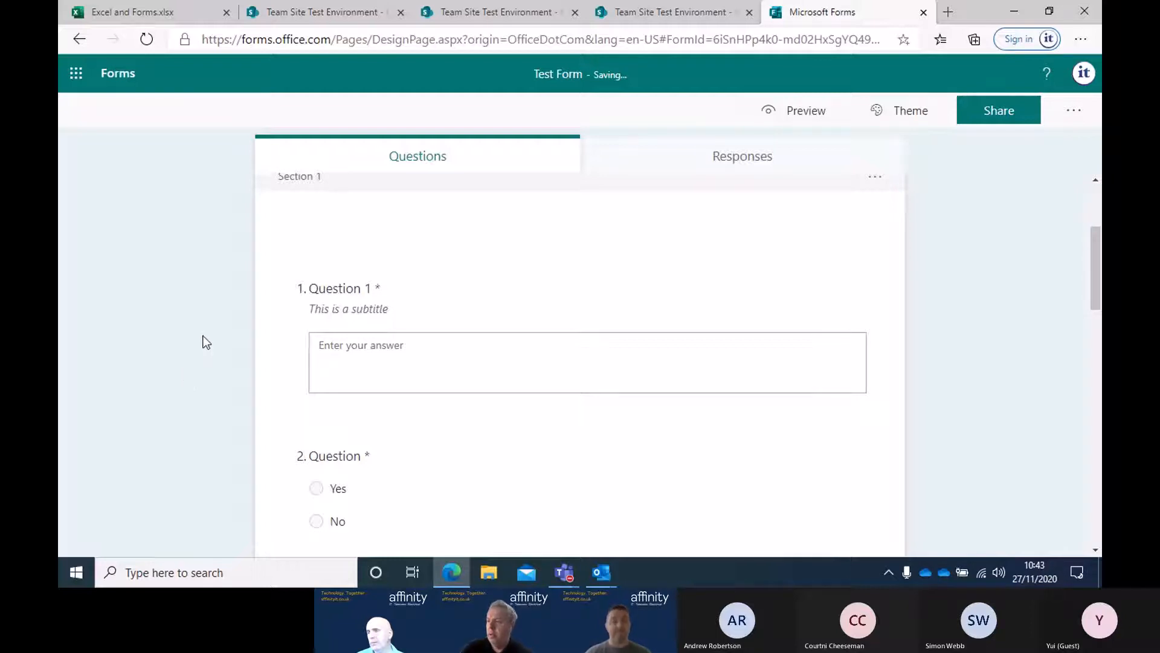
Step: Apply the bright blue colour theme to the form and view the theme customization options
scroll(720, 321, up, 3)
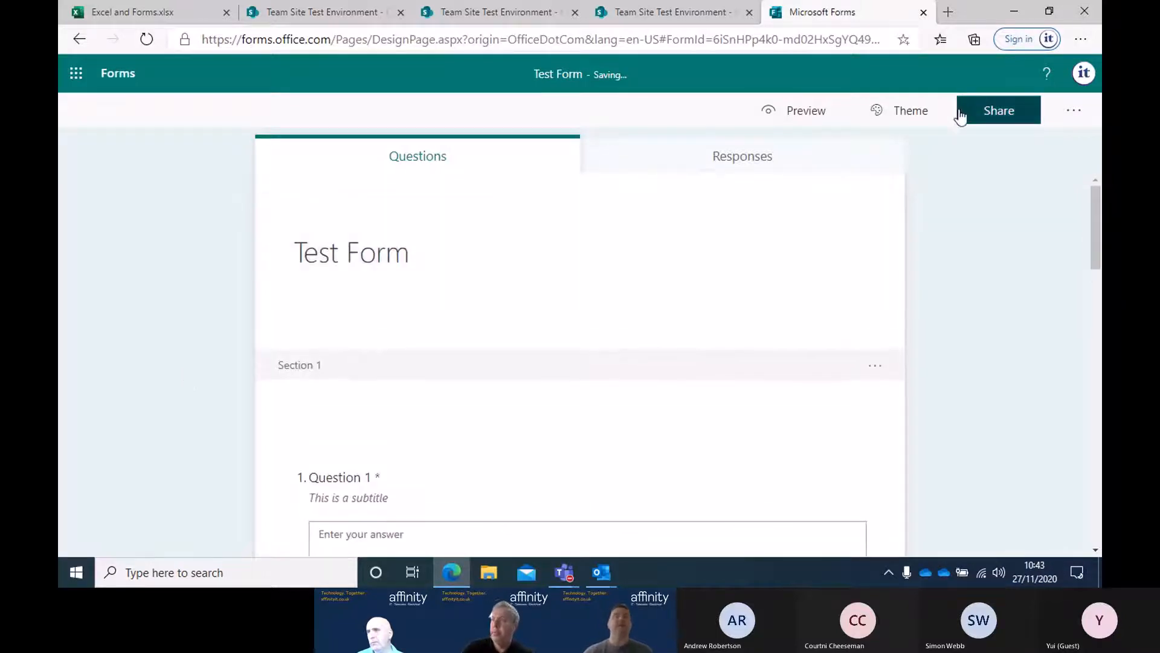
click(889, 112)
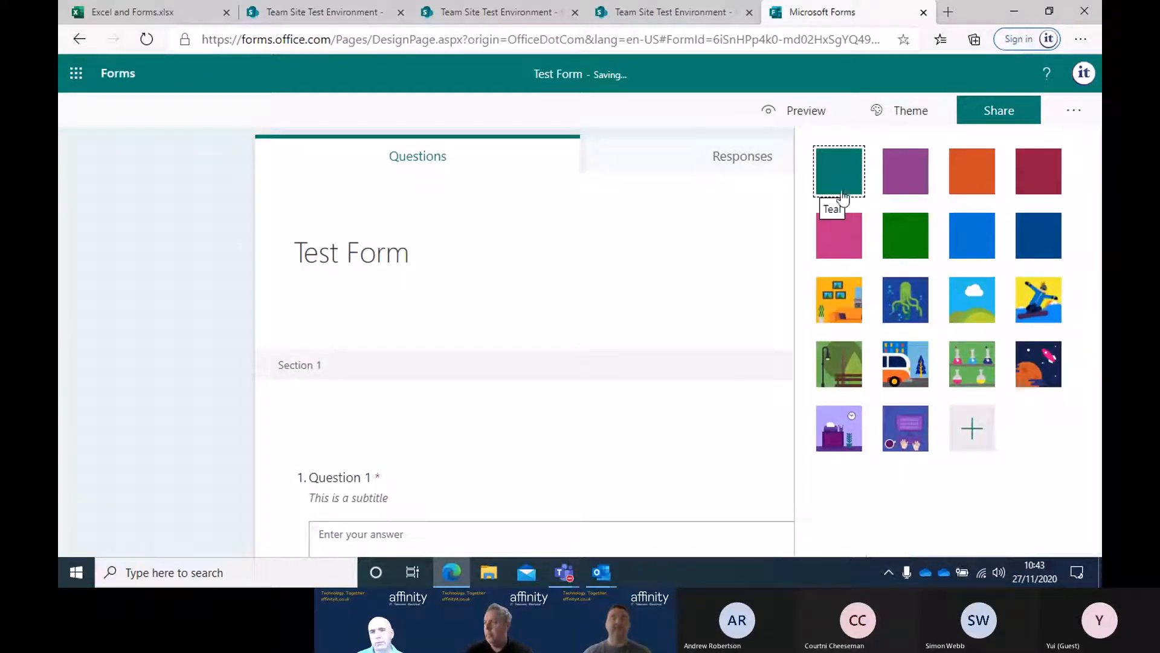
click(954, 245)
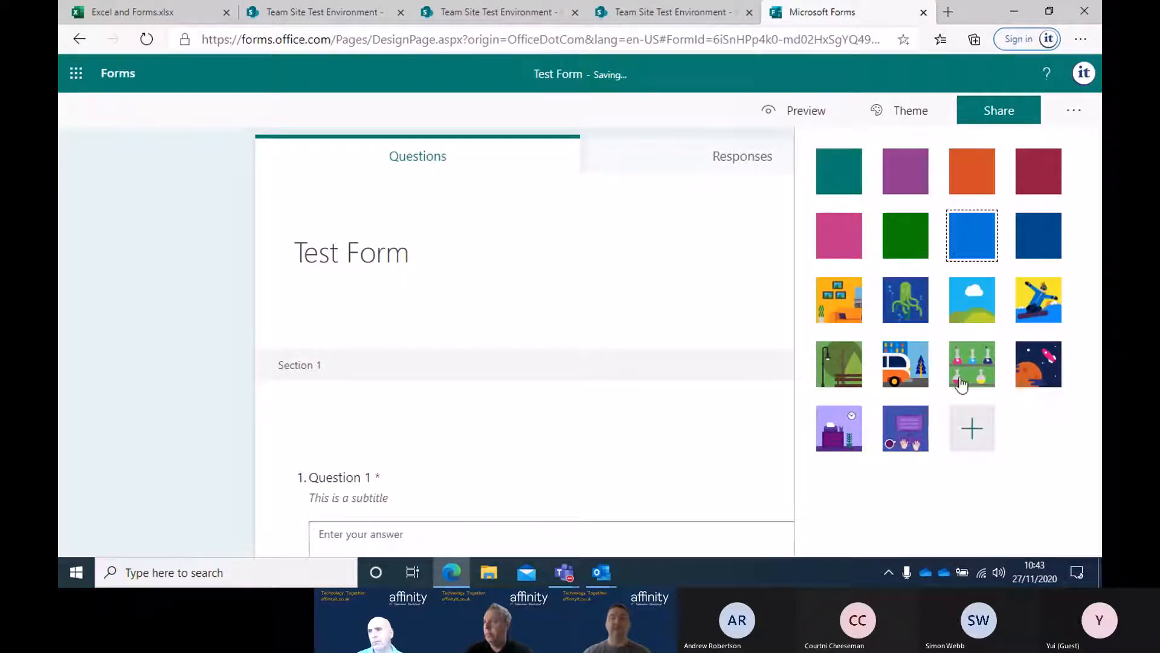
click(973, 433)
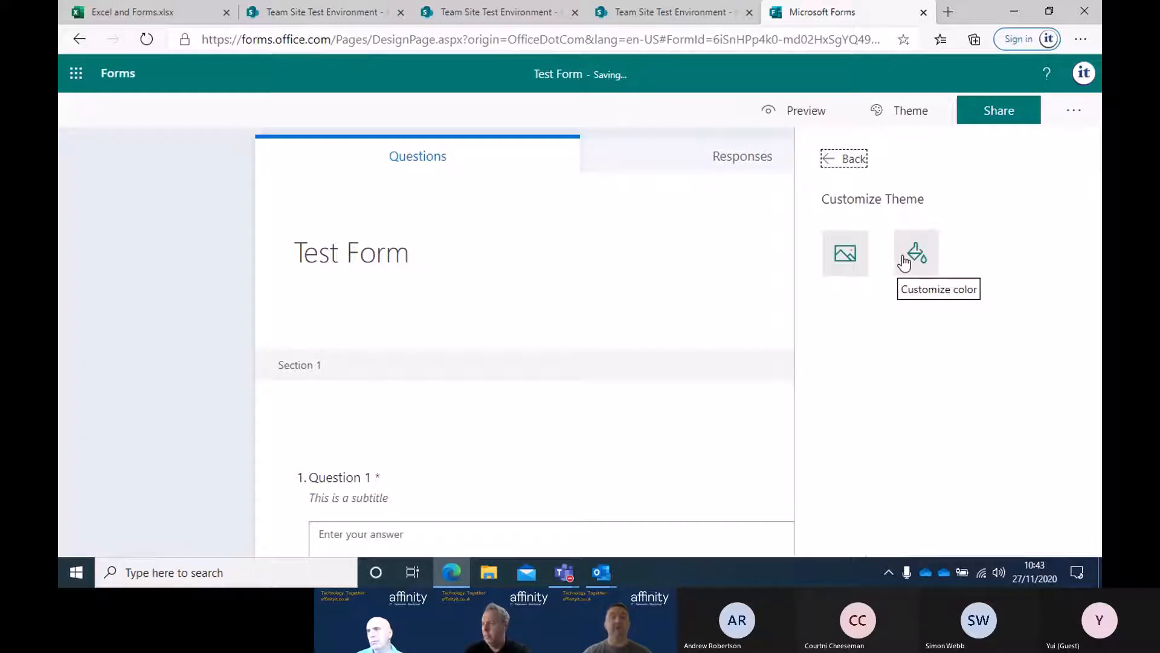
click(831, 162)
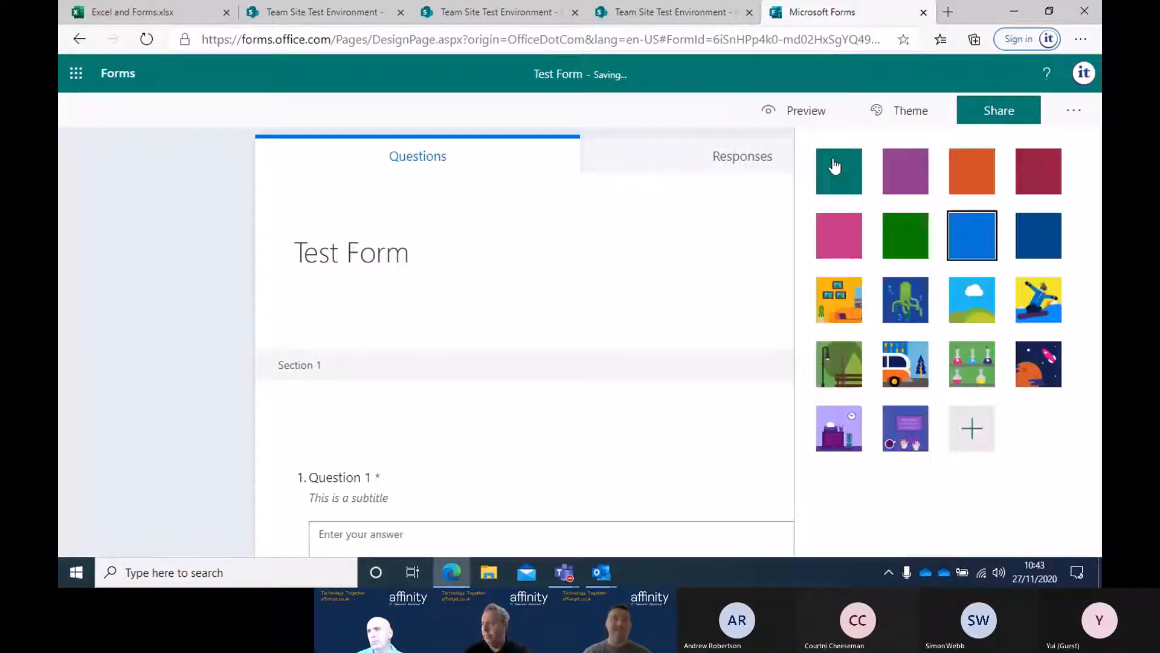
click(121, 251)
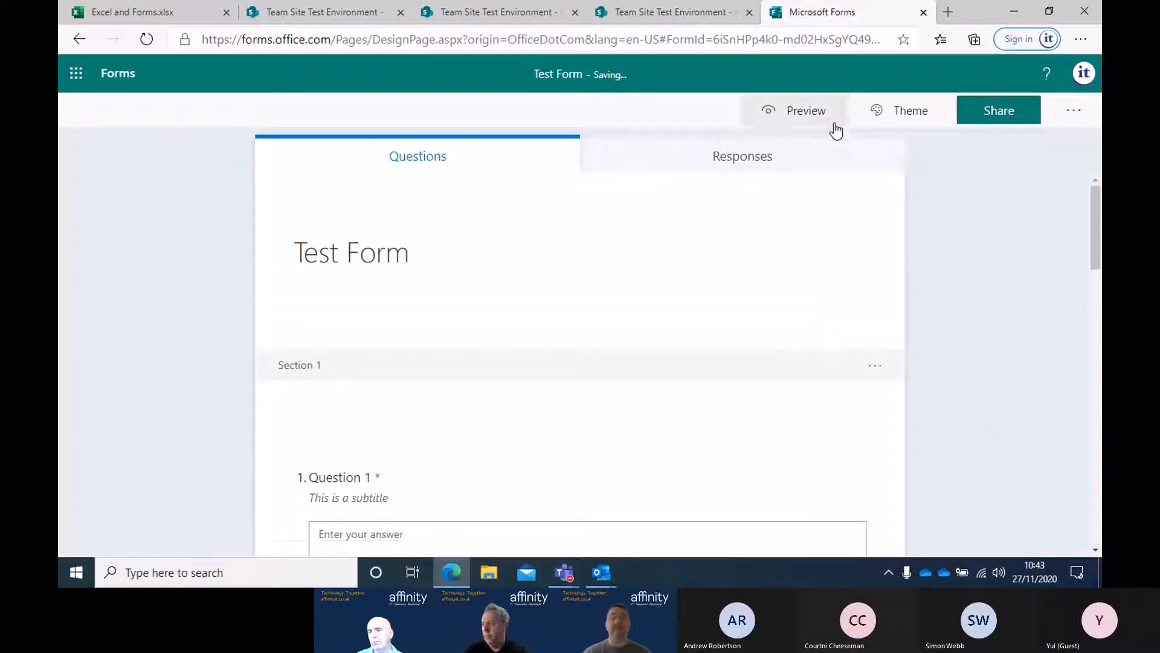
Step: Preview the form in computer view and rank Option 1 below Option 2 in the "Put in Order Please" question
click(792, 111)
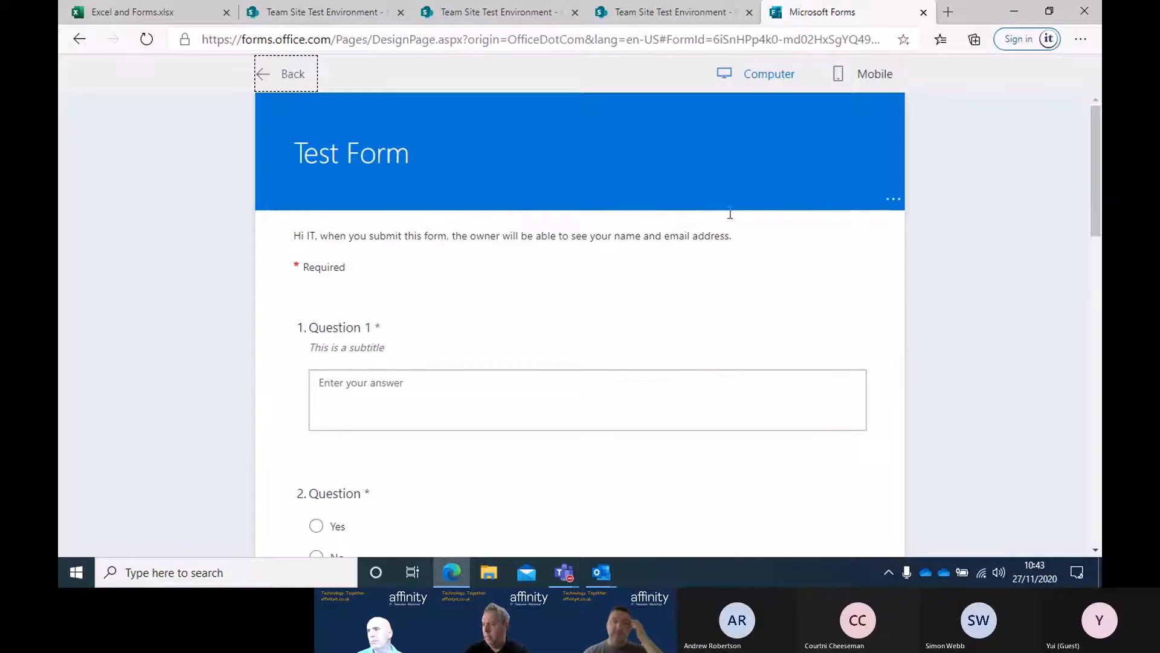
scroll(509, 171, down, 1)
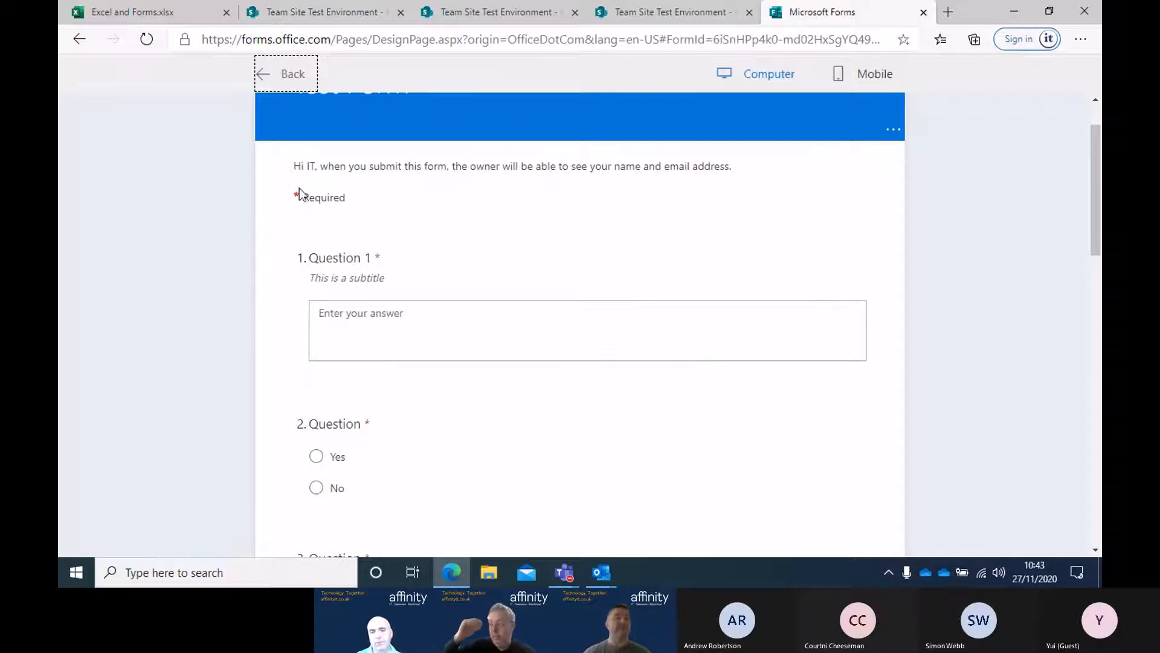
scroll(305, 303, down, 2)
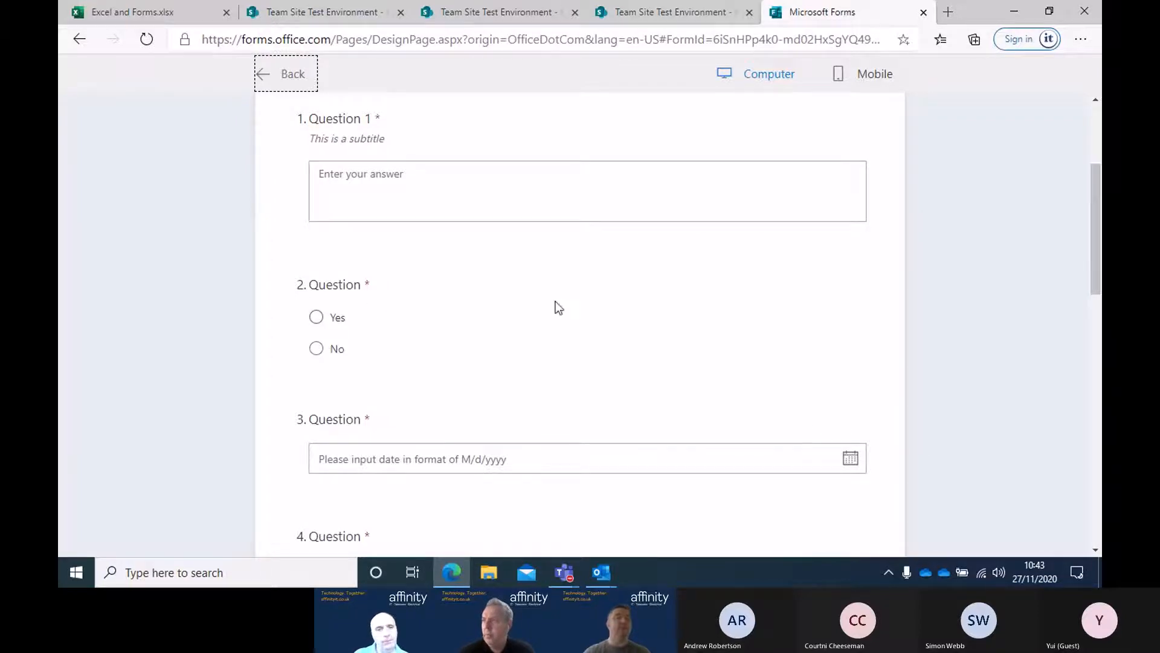
scroll(340, 390, down, 2)
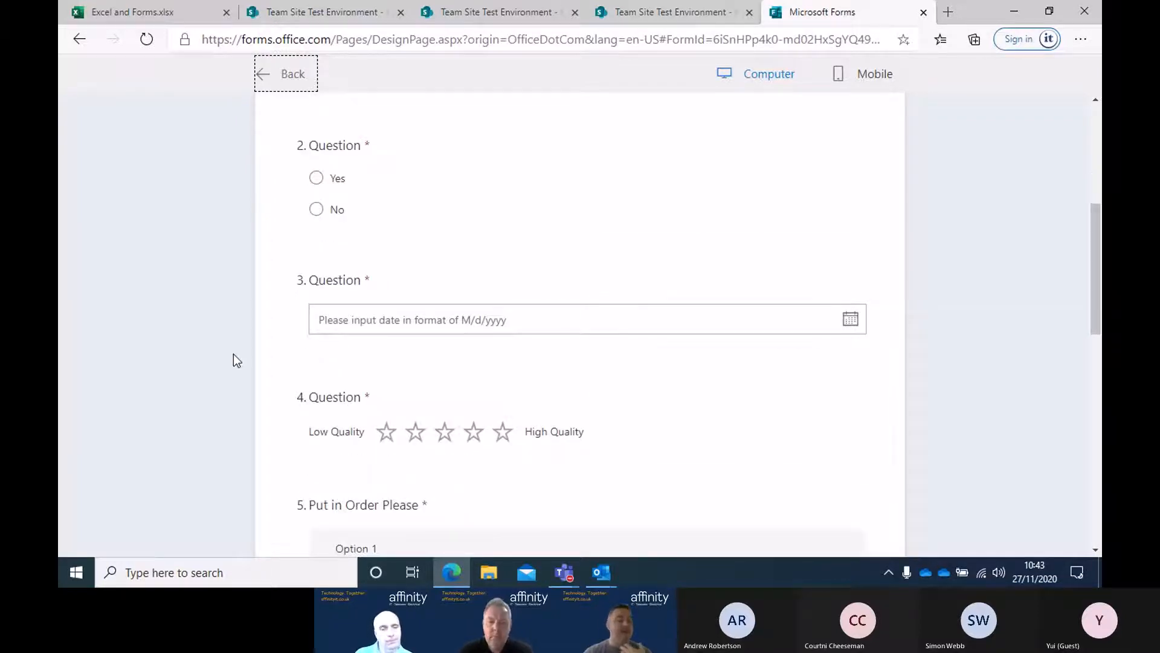
scroll(305, 271, down, 2)
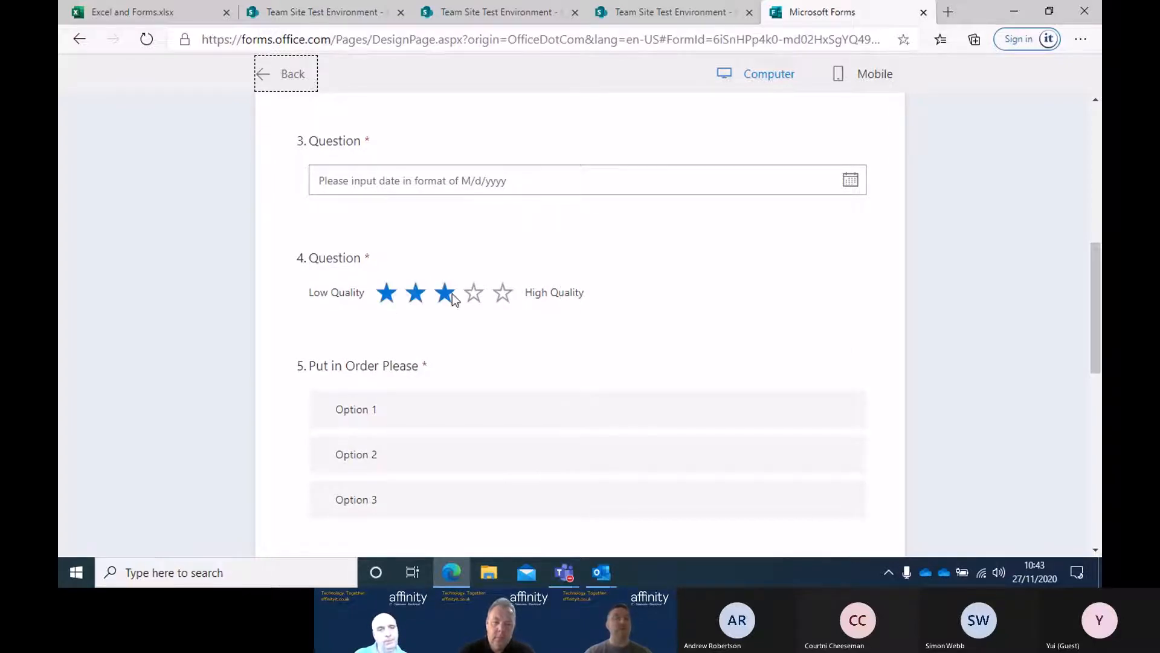
scroll(435, 299, down, 2)
drag(423, 278, 438, 336)
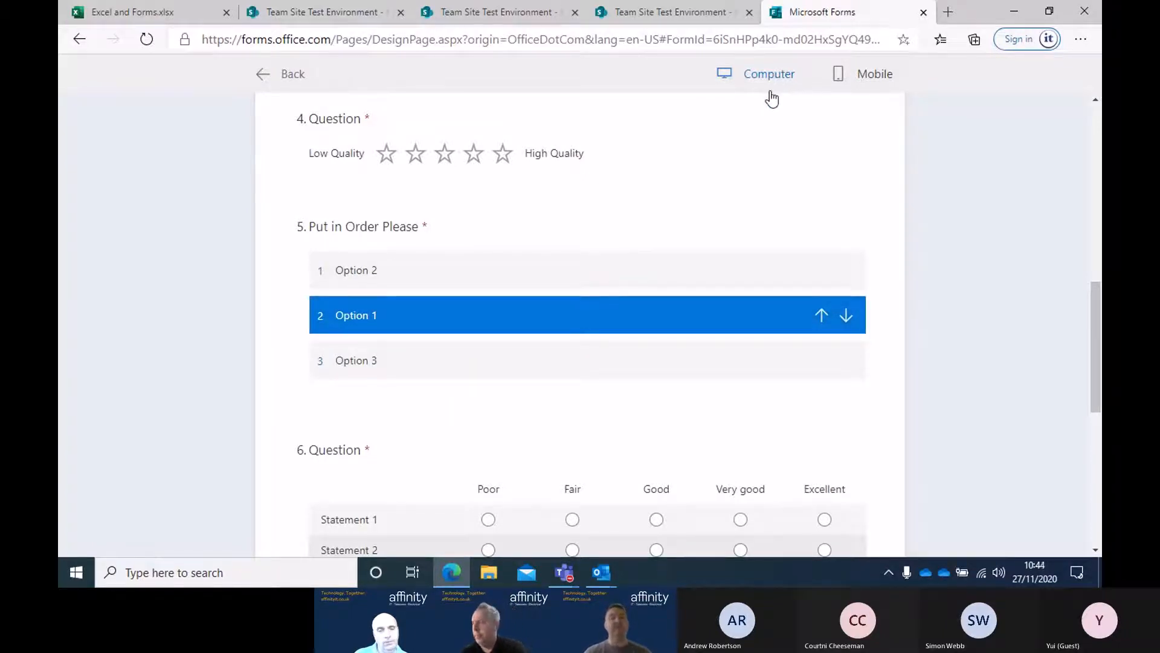
Step: Try to advance the preview past Question 7 with required questions unanswered, and review how the questions are marked
scroll(768, 118, down, 3)
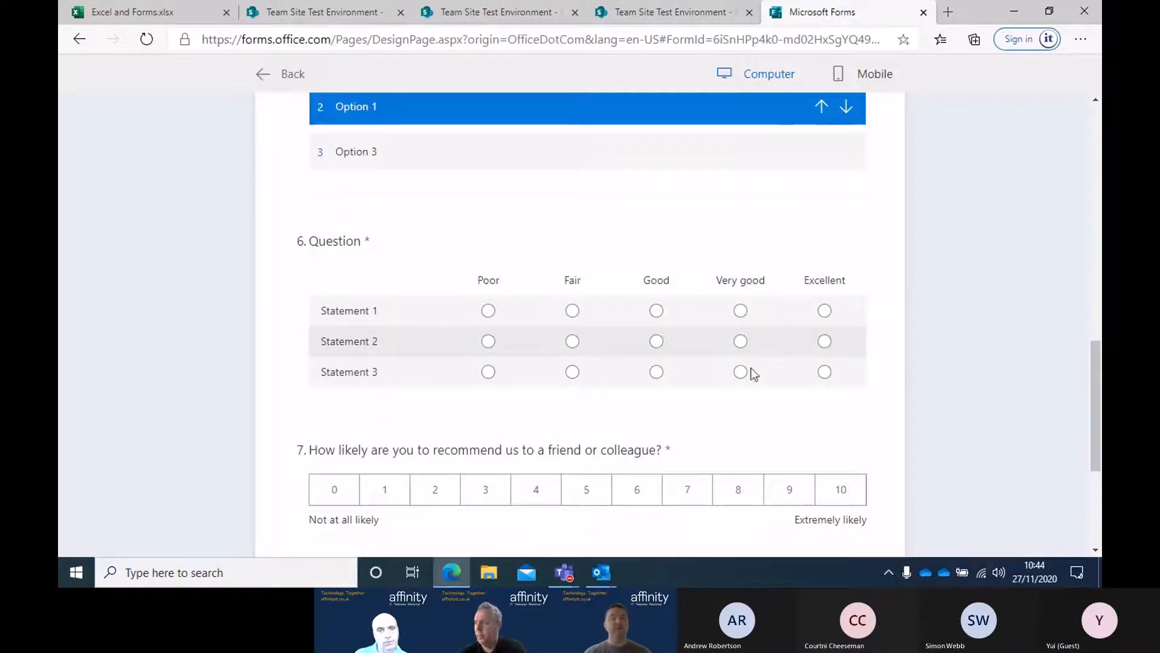
scroll(242, 472, down, 2)
scroll(259, 451, down, 1)
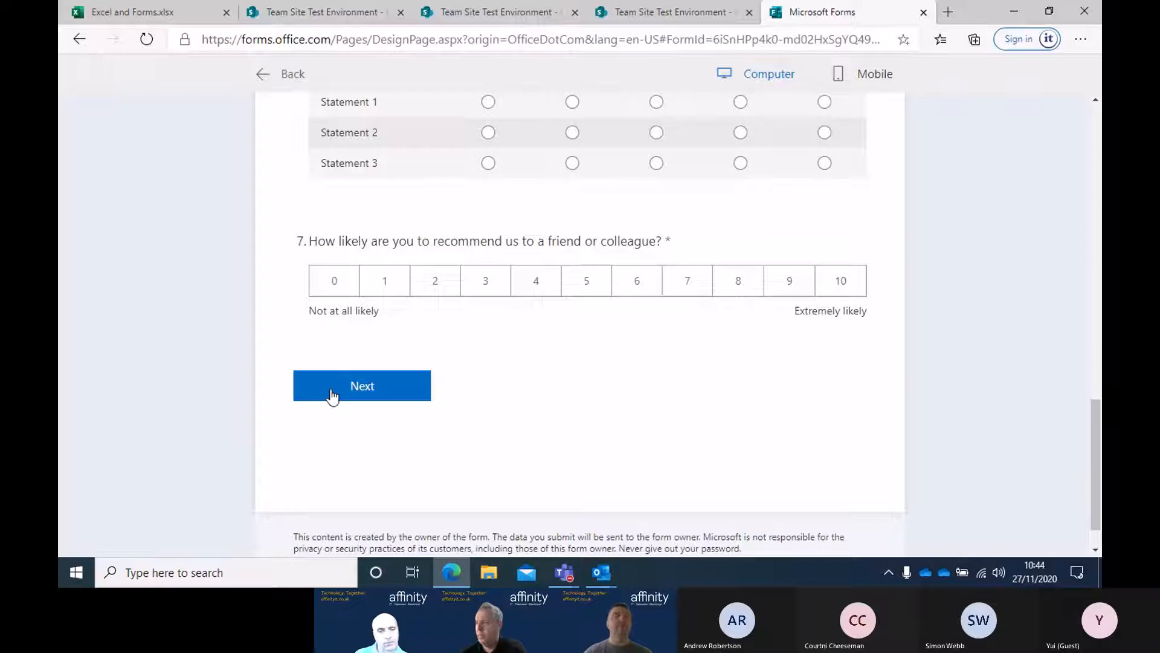
click(332, 396)
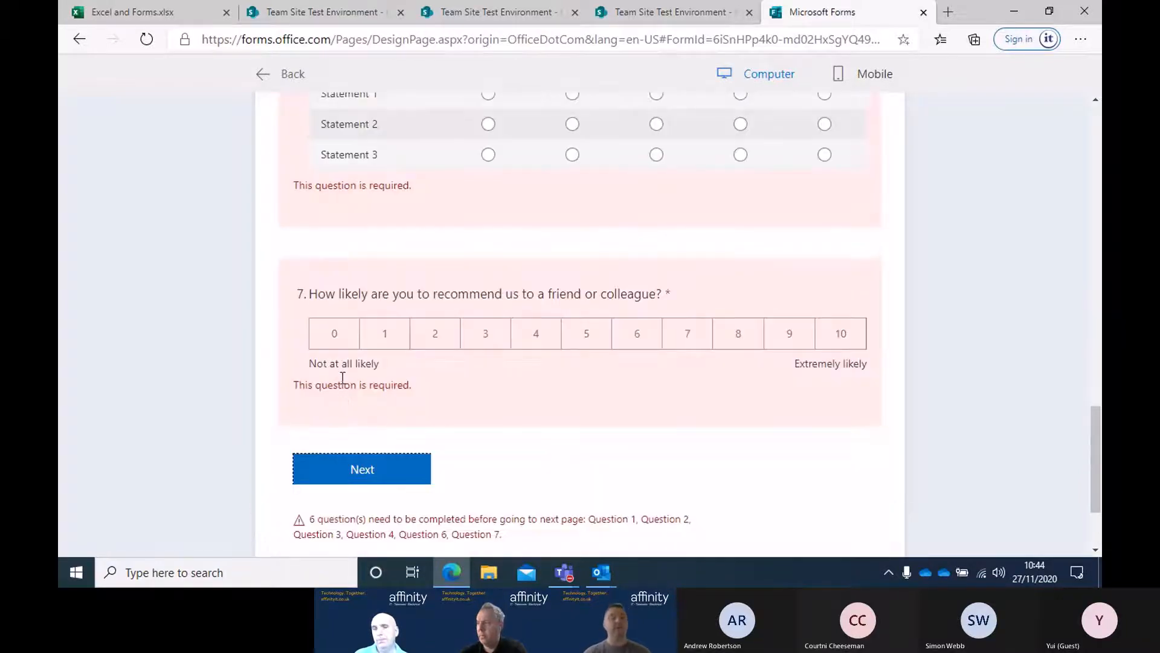
scroll(342, 377, up, 8)
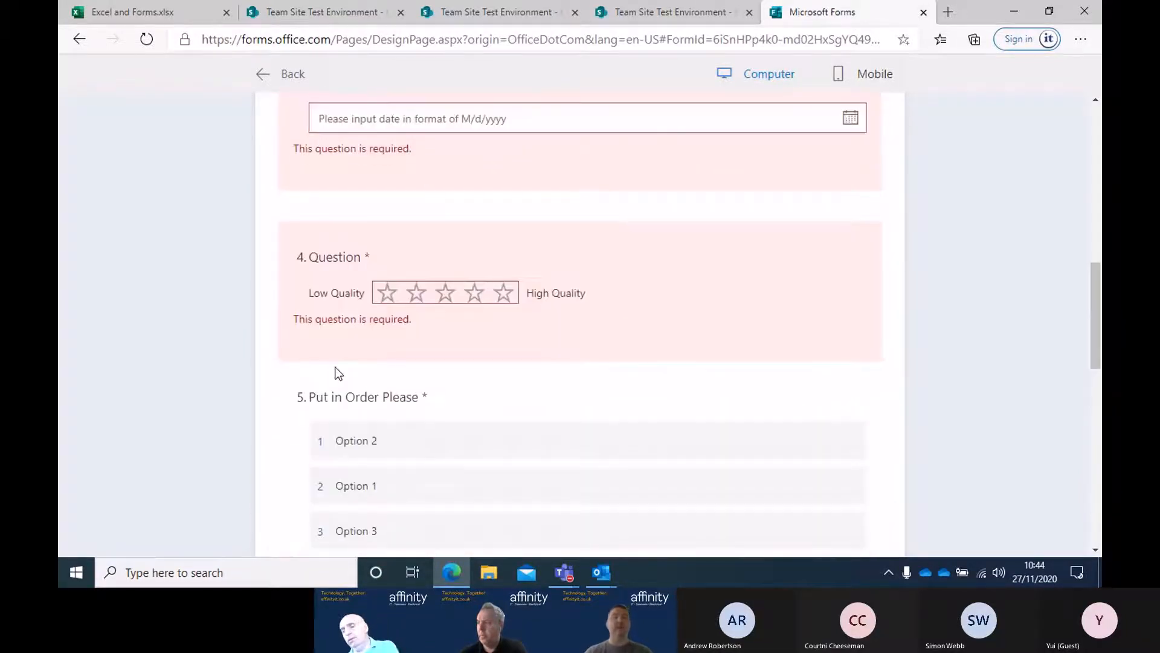
scroll(336, 372, up, 8)
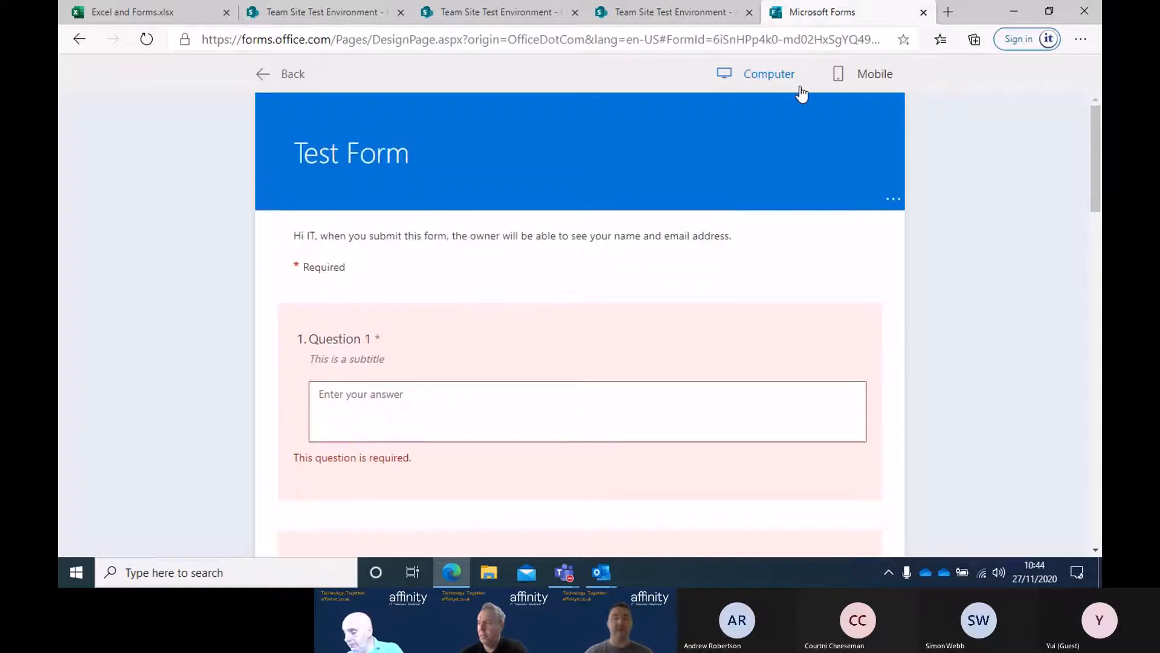
Step: Review the form's questions in the mobile preview and return to editing the form
click(853, 82)
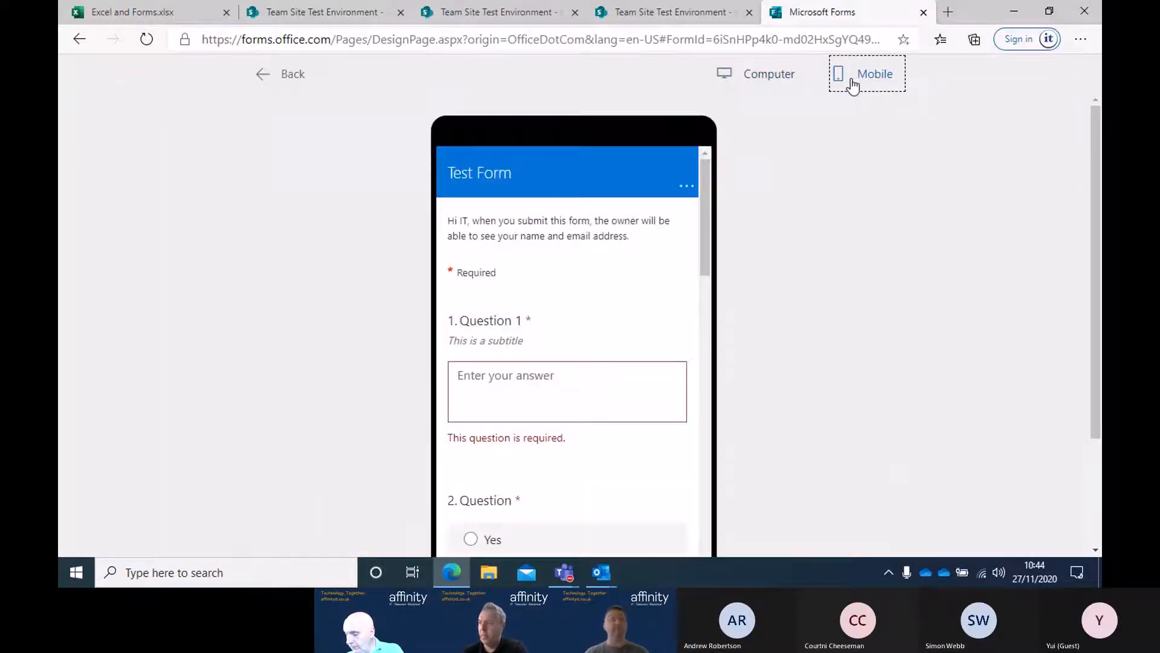
scroll(578, 241, down, 10)
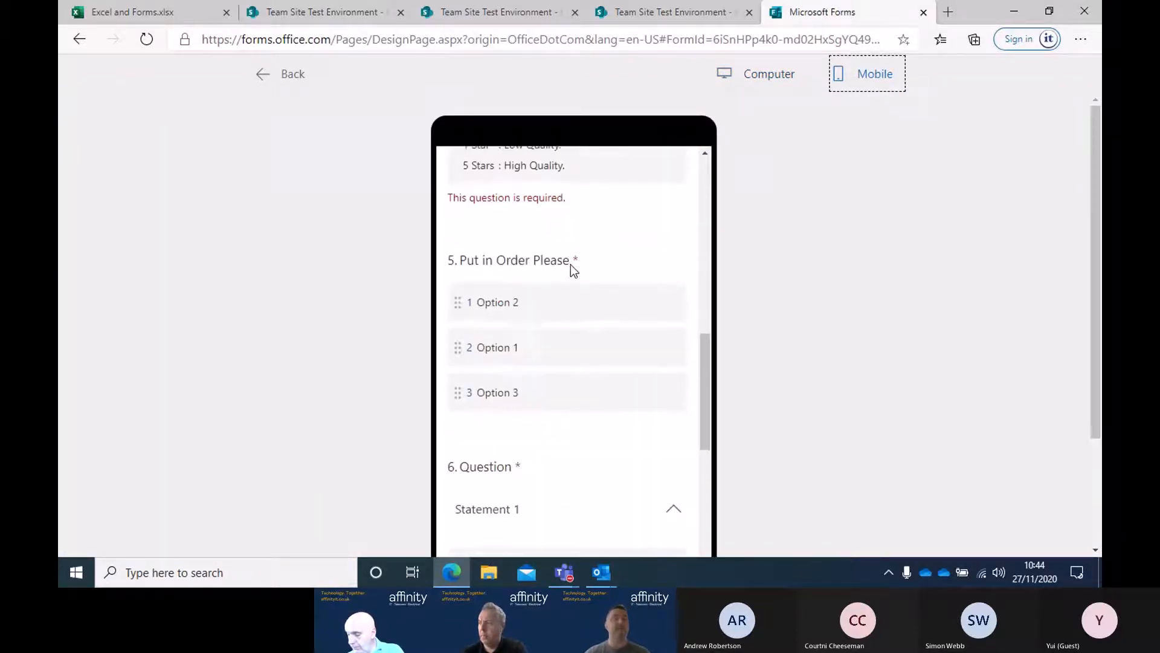
scroll(565, 300, down, 5)
scroll(560, 311, up, 10)
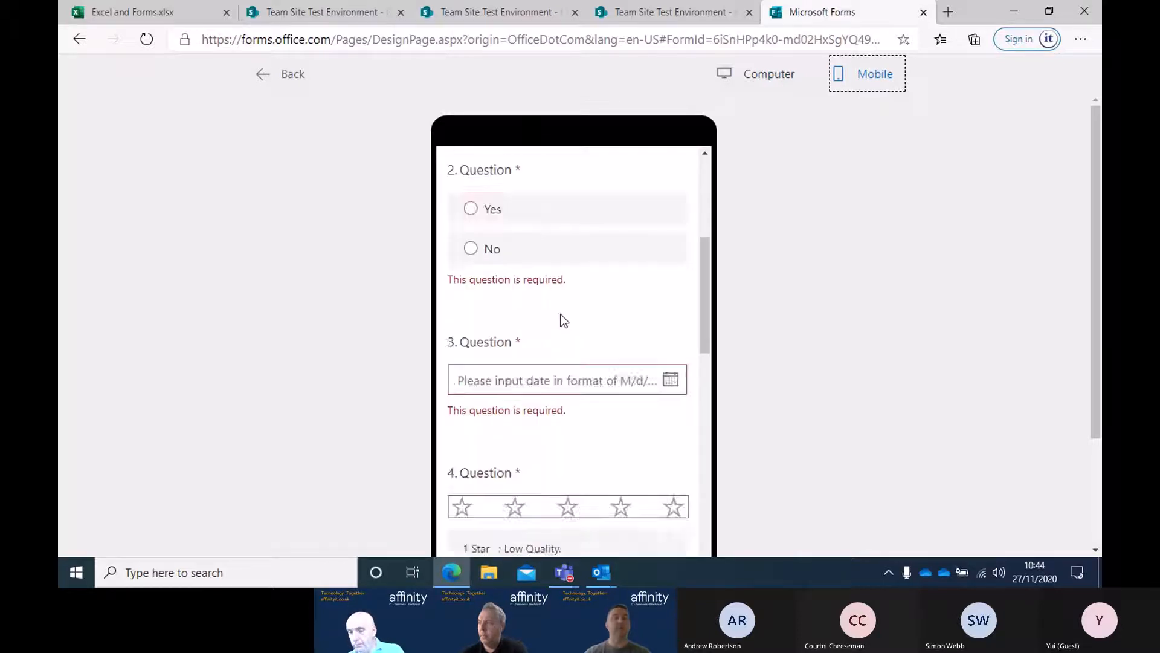
scroll(562, 319, up, 5)
click(275, 76)
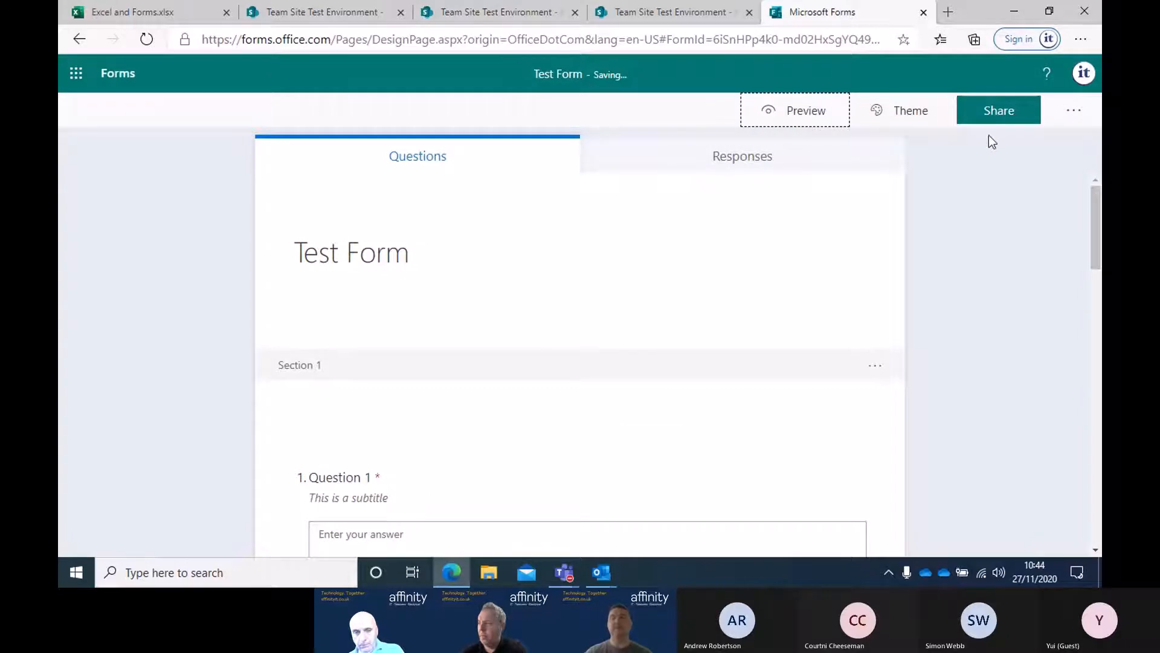
Step: Set the form's settings so that anyone with the link can respond
click(1088, 115)
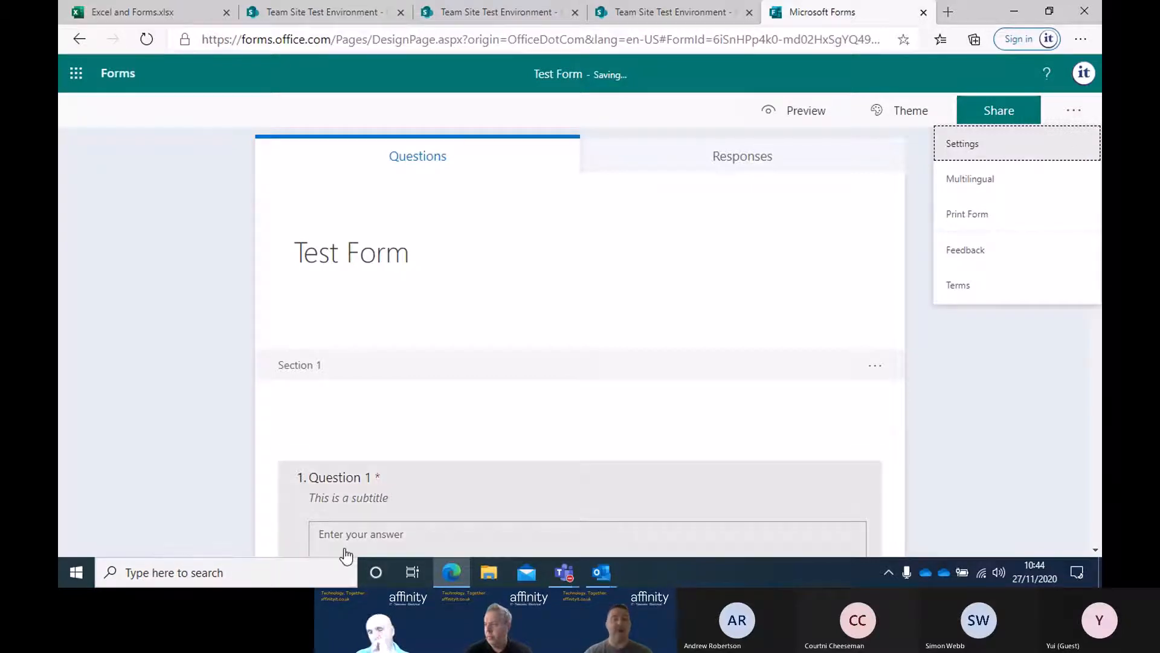
click(1018, 155)
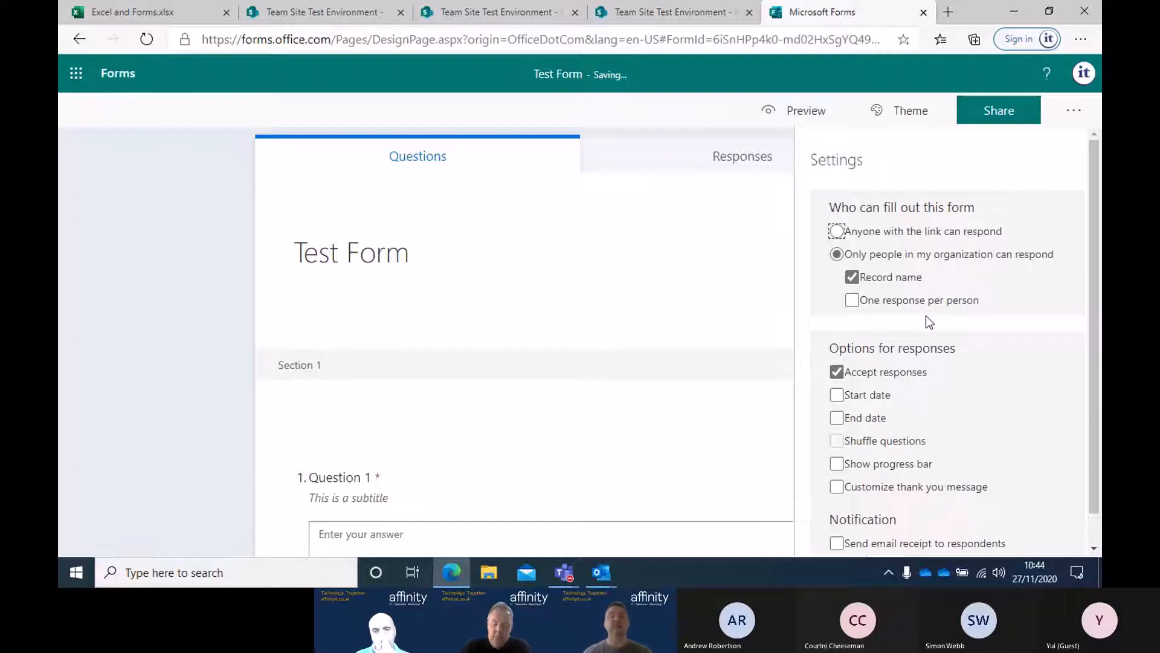
click(851, 236)
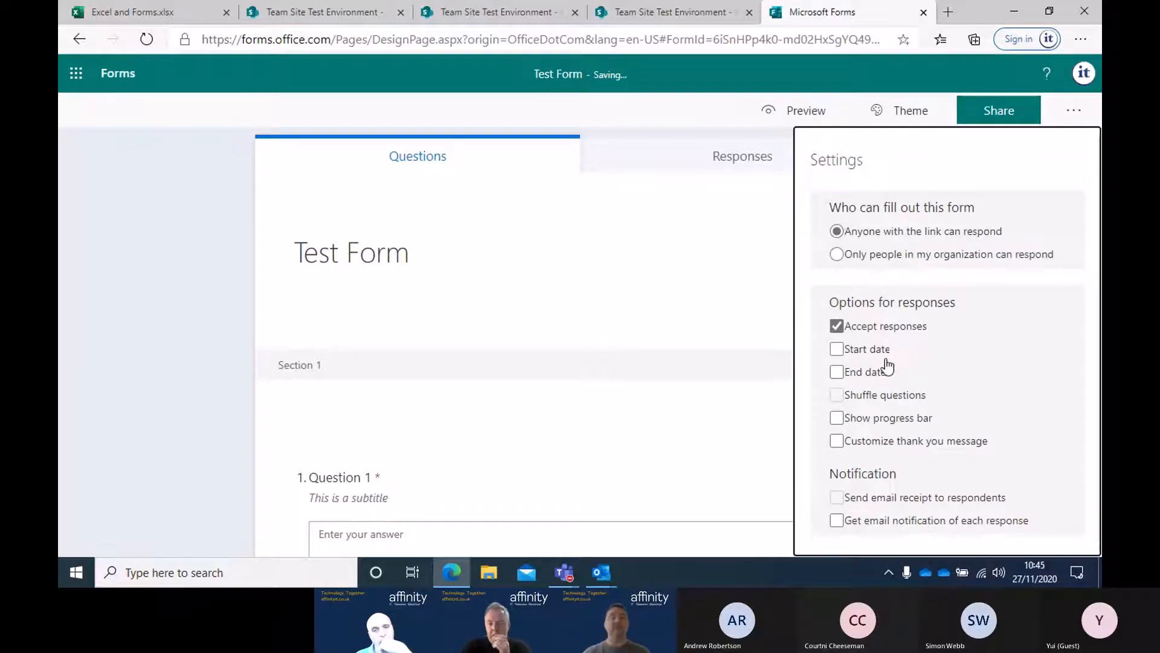
Step: Try the start date option, leave it off, and turn on an end date for responses
click(871, 355)
click(862, 356)
click(863, 380)
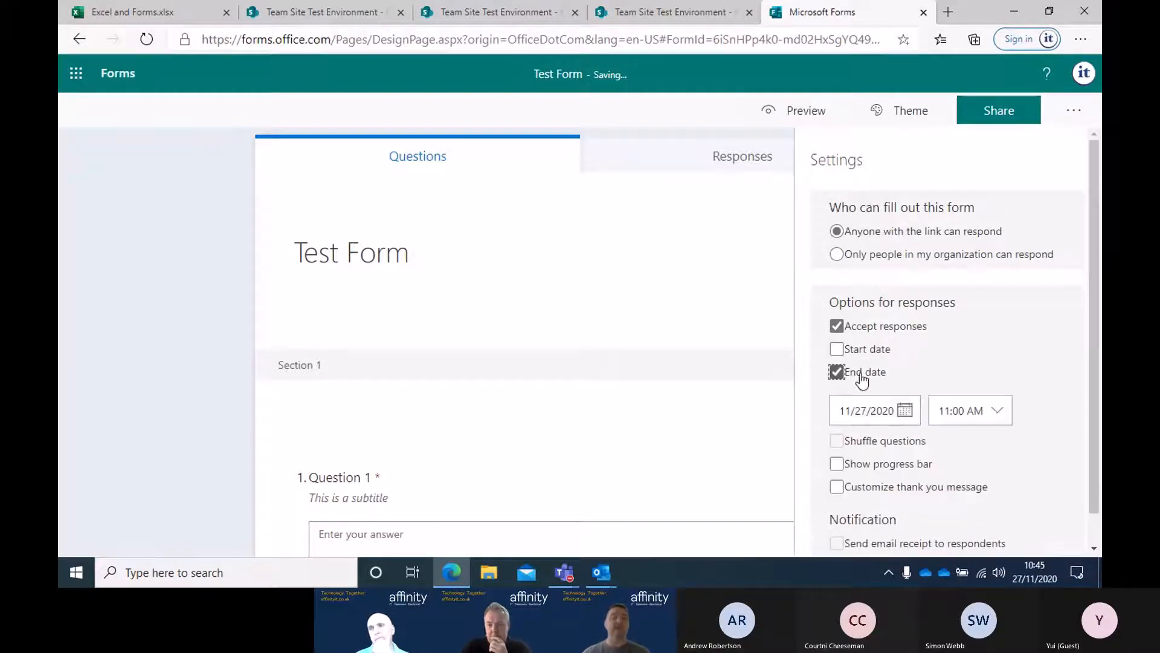
Step: Turn off the end date, enable the customized thank you message, check the notification options and close the form's settings
click(863, 378)
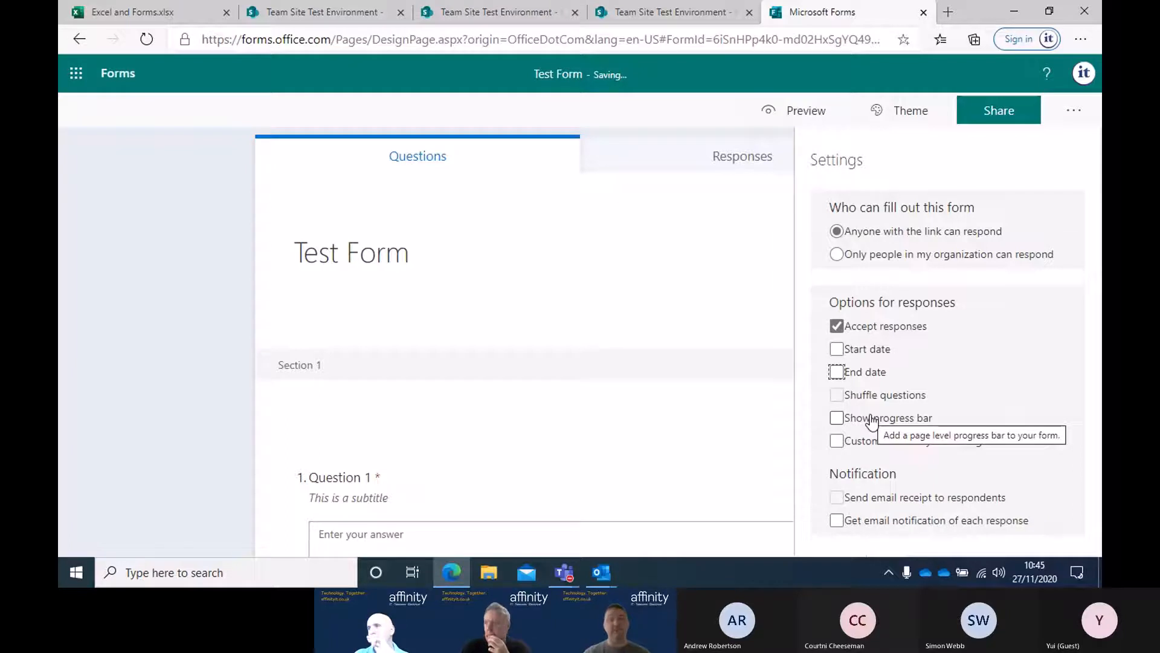
click(884, 445)
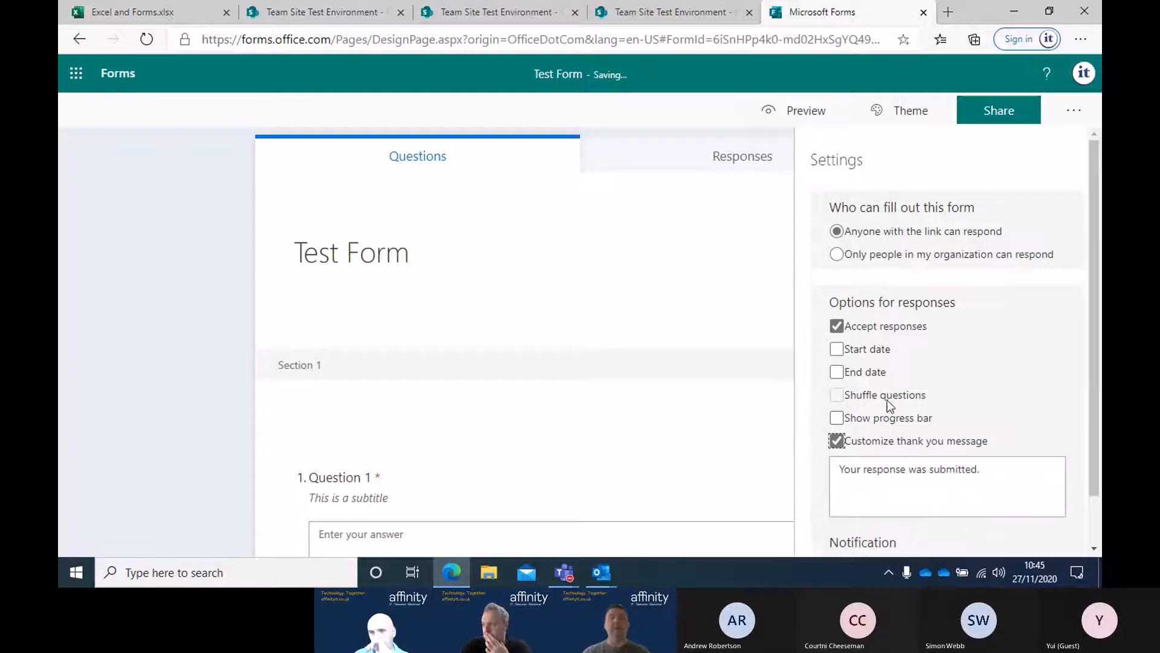
scroll(896, 350, down, 1)
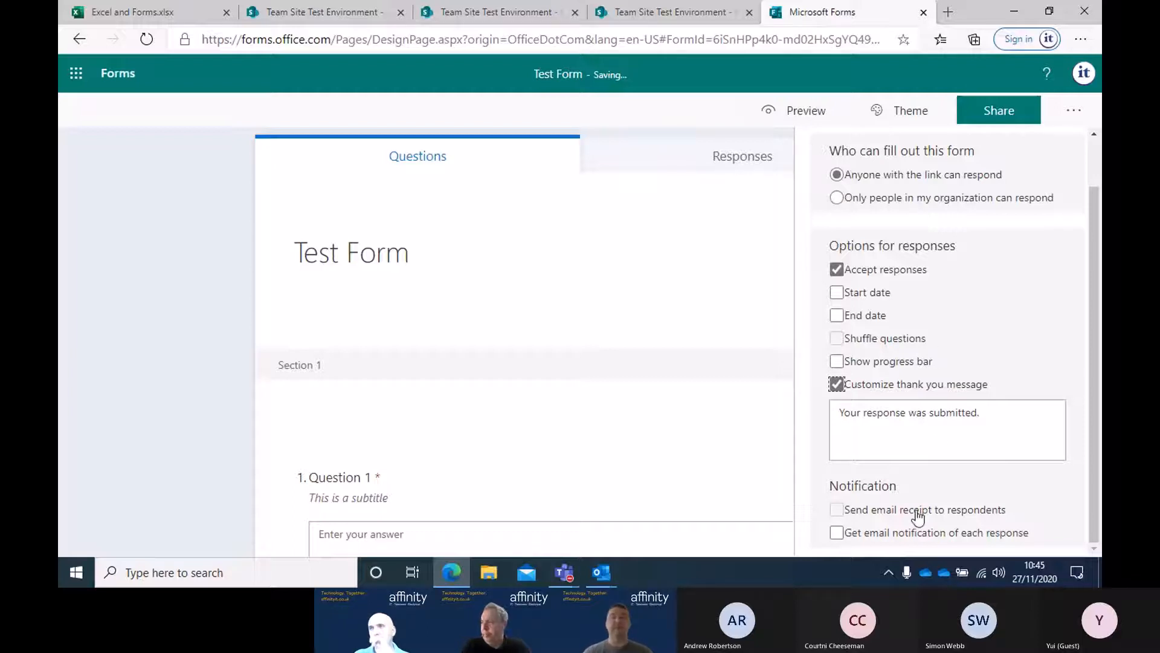
mouse_move(918, 513)
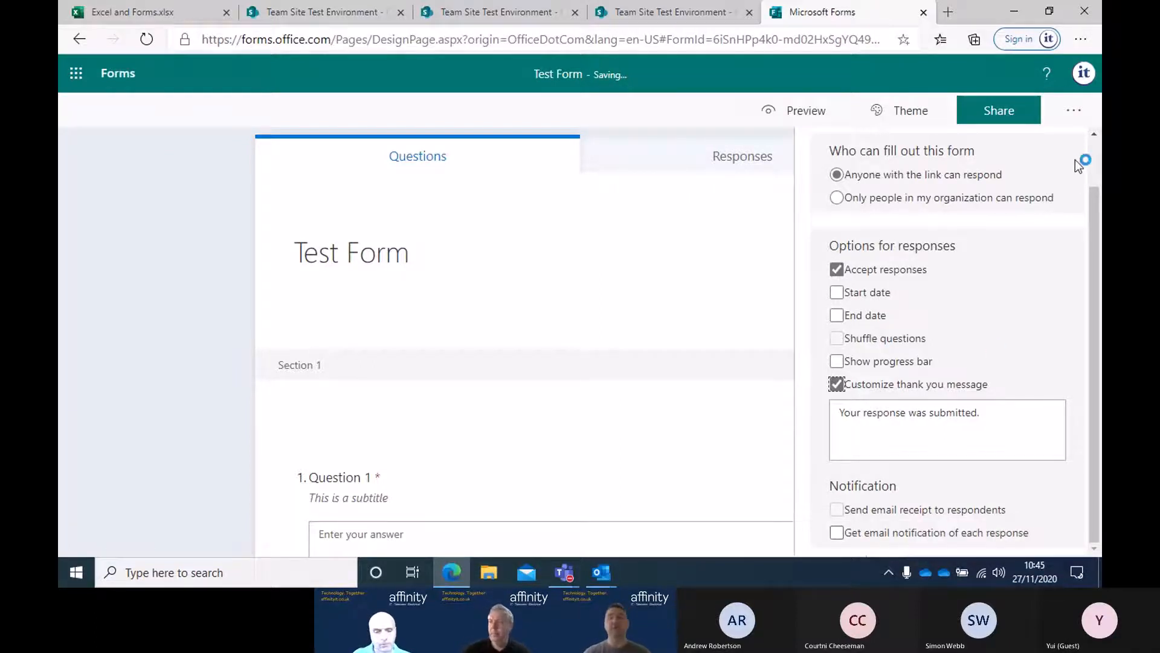
click(199, 284)
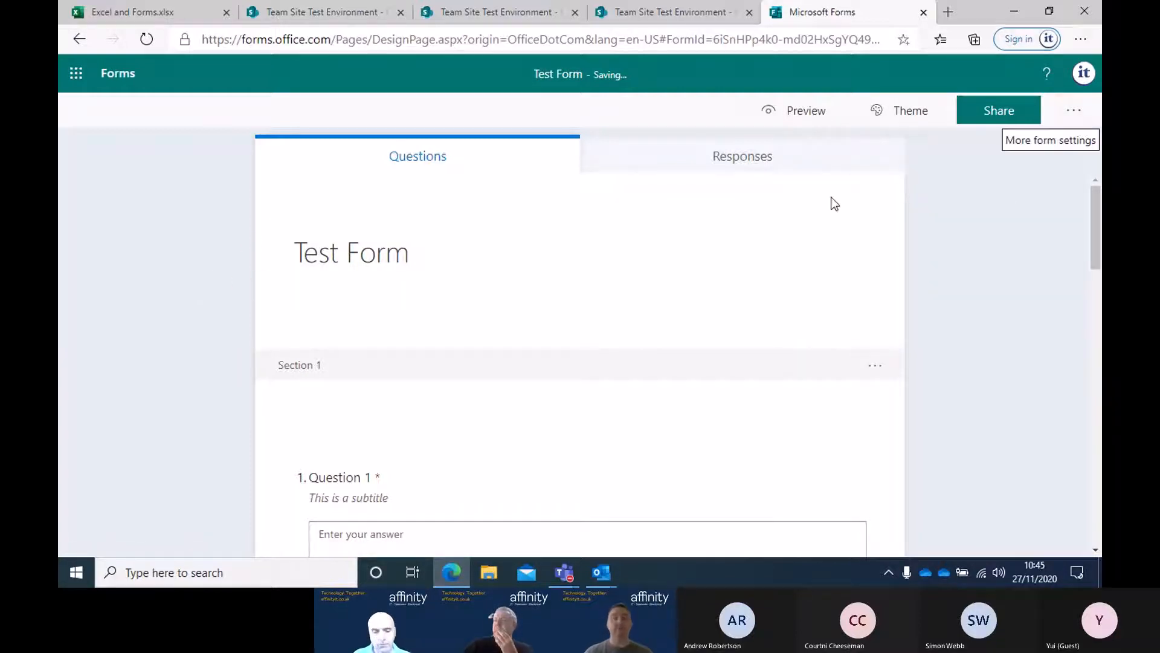
Step: Examine the Test Form's sharing options: who can respond, the response link, the QR code and the embed code
click(973, 126)
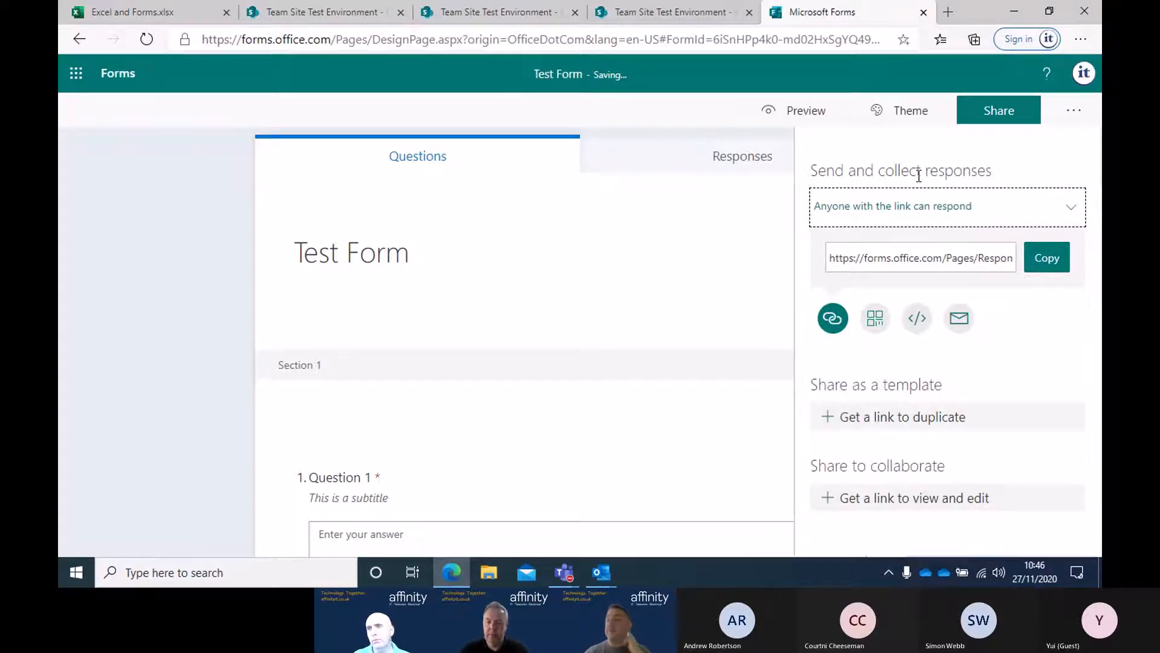
click(921, 206)
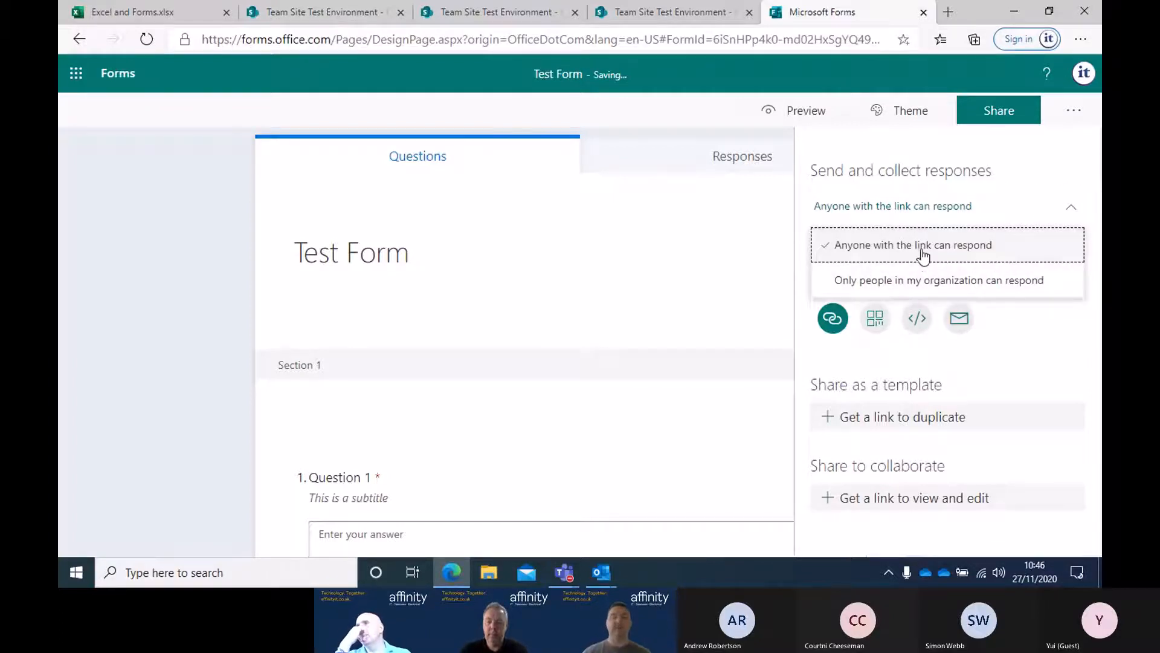
click(1027, 162)
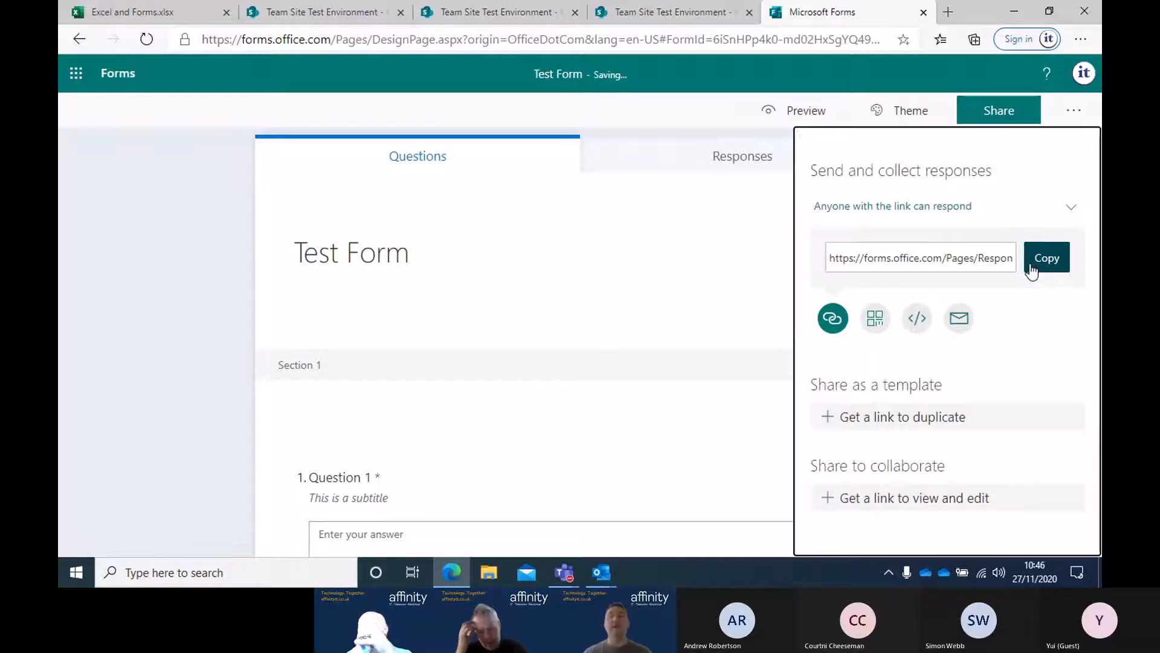
click(877, 327)
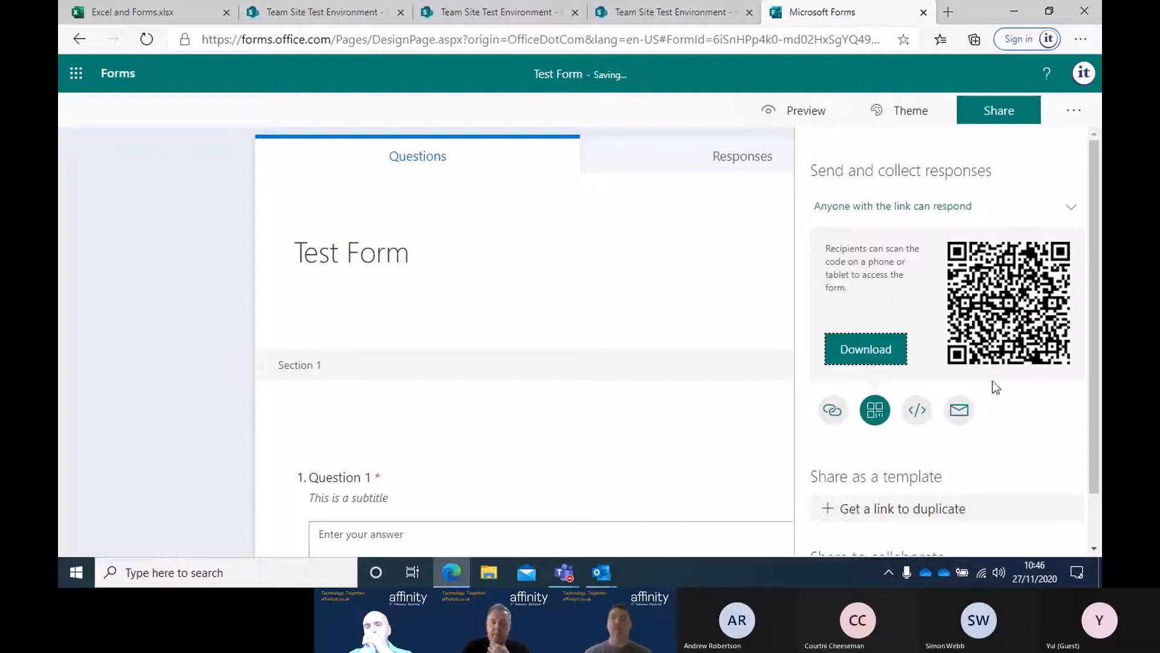
click(919, 417)
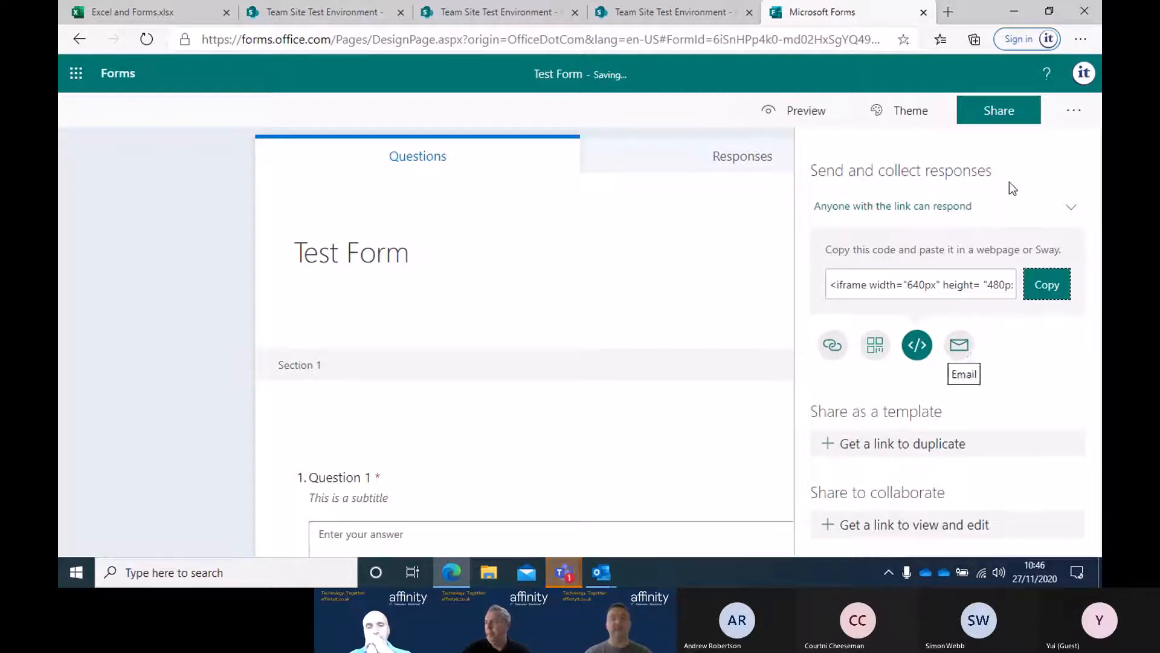
click(1077, 126)
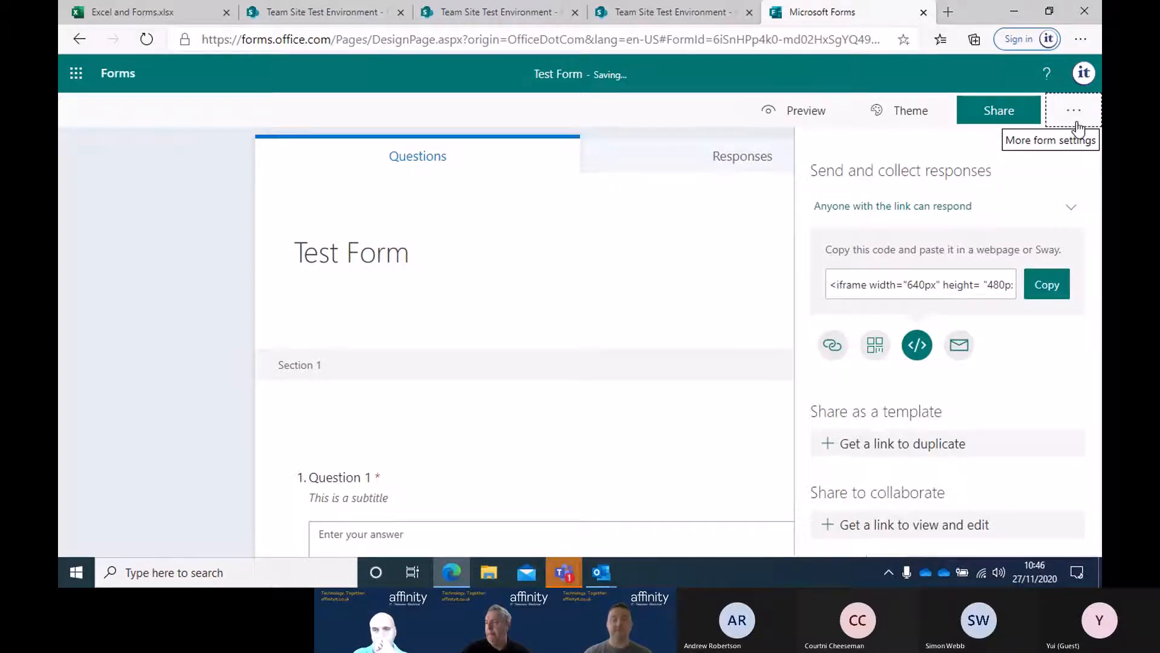
Step: Check the Test Form's response summary and its additional options, and return to the forms list
click(629, 154)
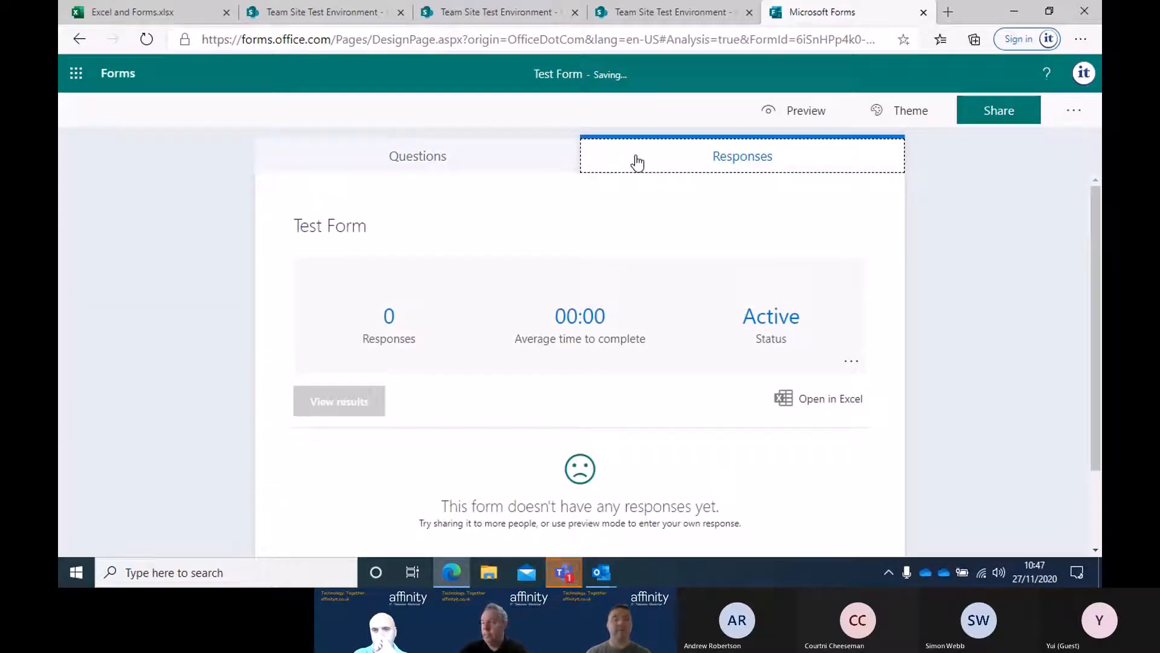
click(852, 362)
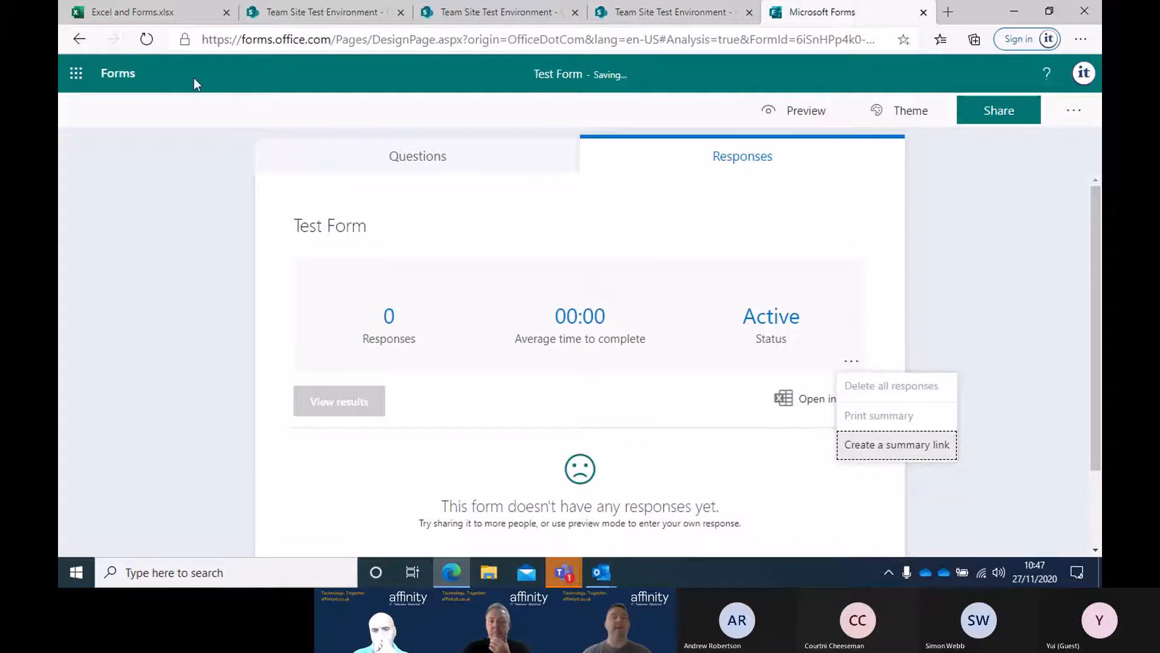
click(121, 73)
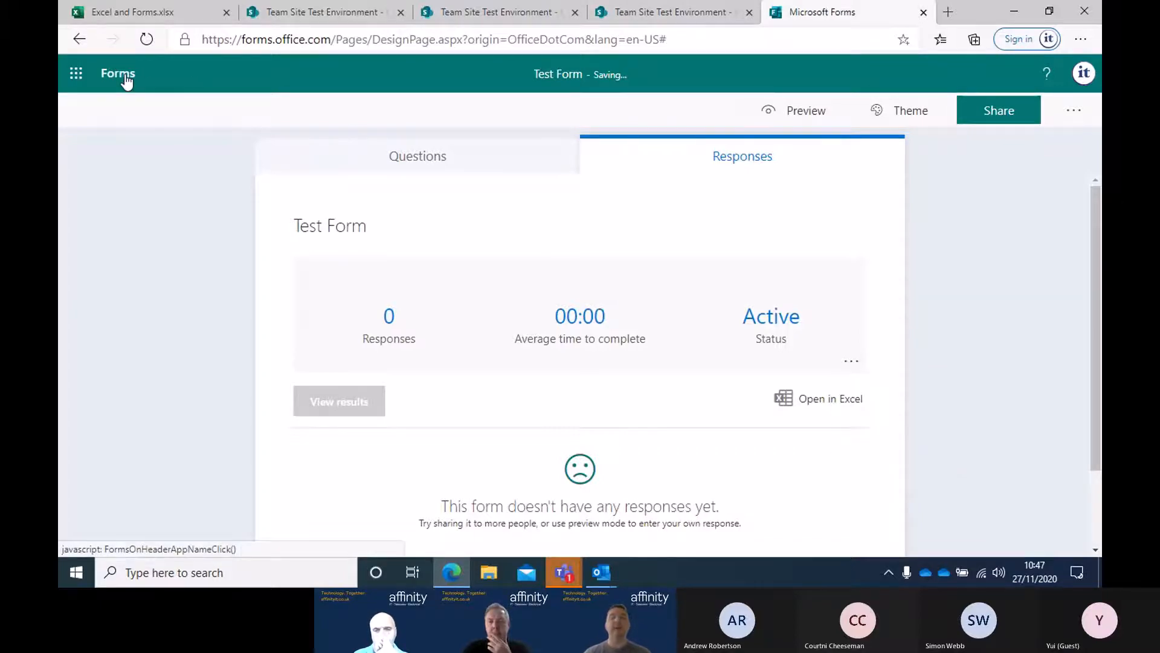
Step: Sign back in with the existing trainer account and open the Feedback Survey form from the forms list
scroll(760, 253, down, 2)
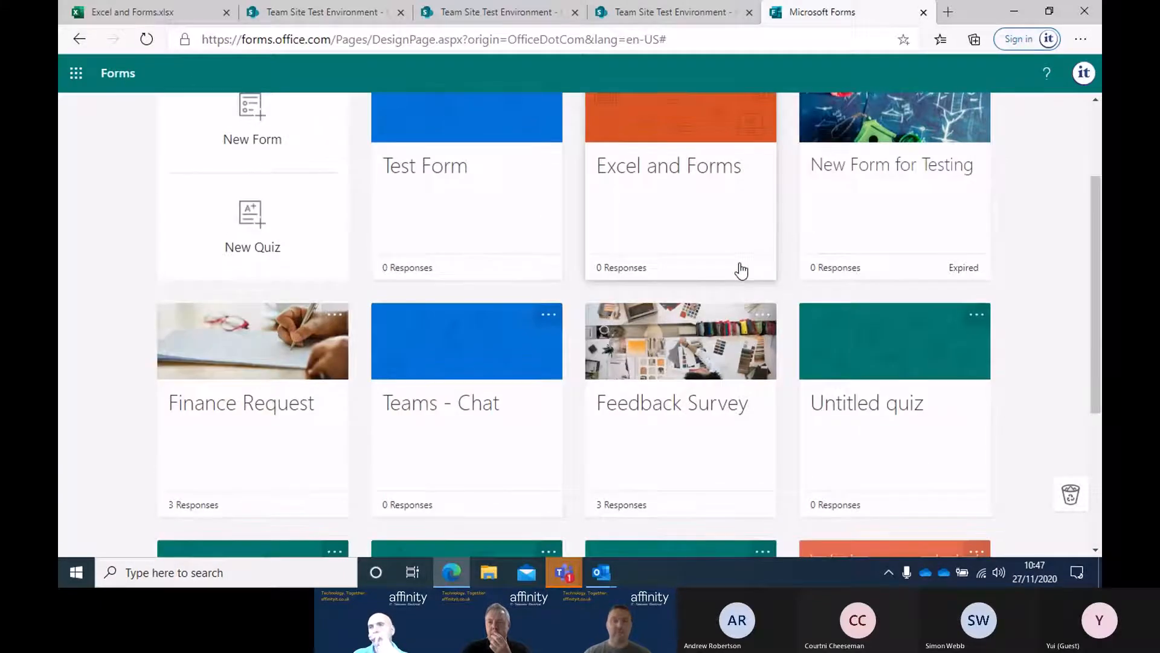
scroll(737, 275, down, 2)
scroll(339, 268, down, 2)
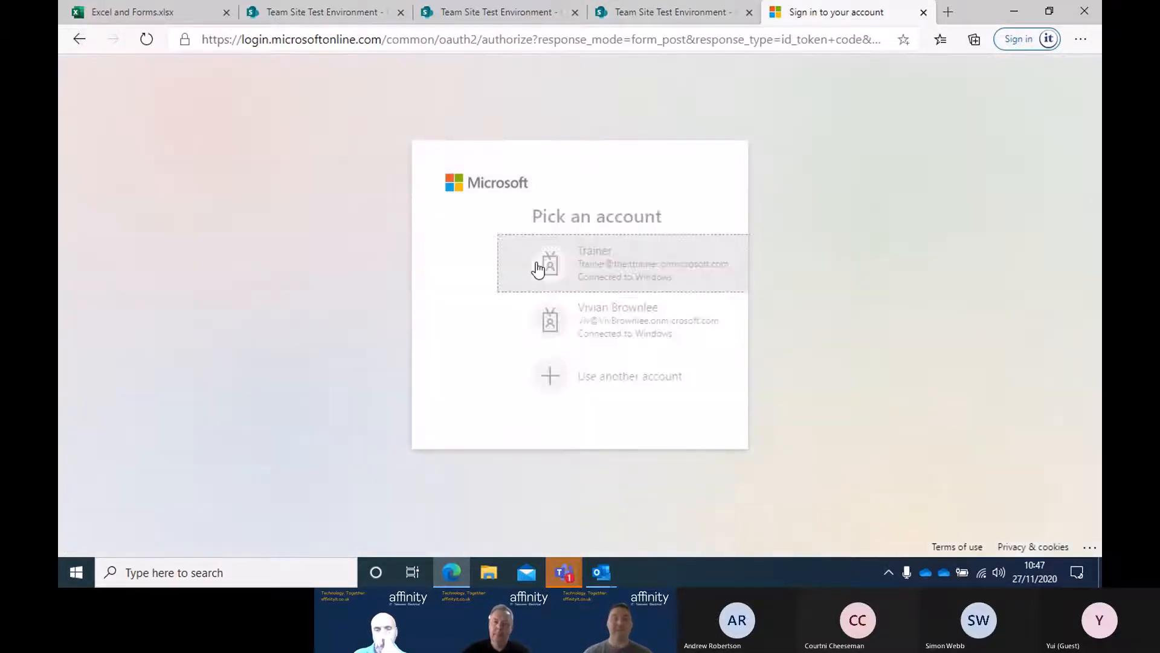
click(536, 266)
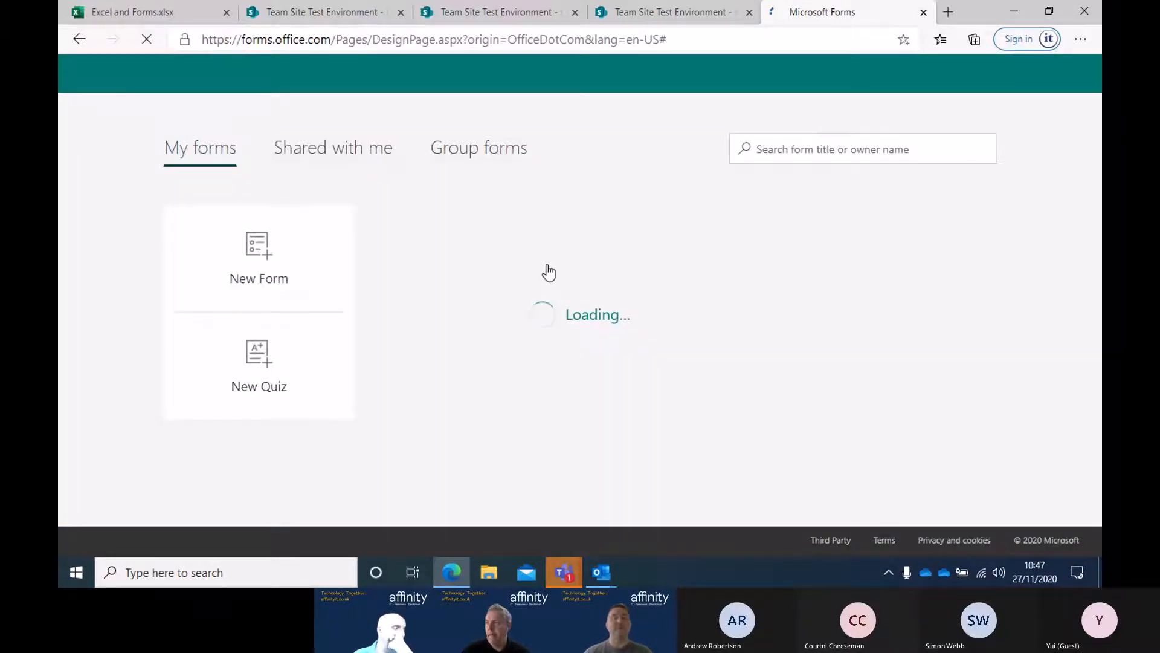
scroll(545, 272, down, 2)
scroll(543, 280, down, 2)
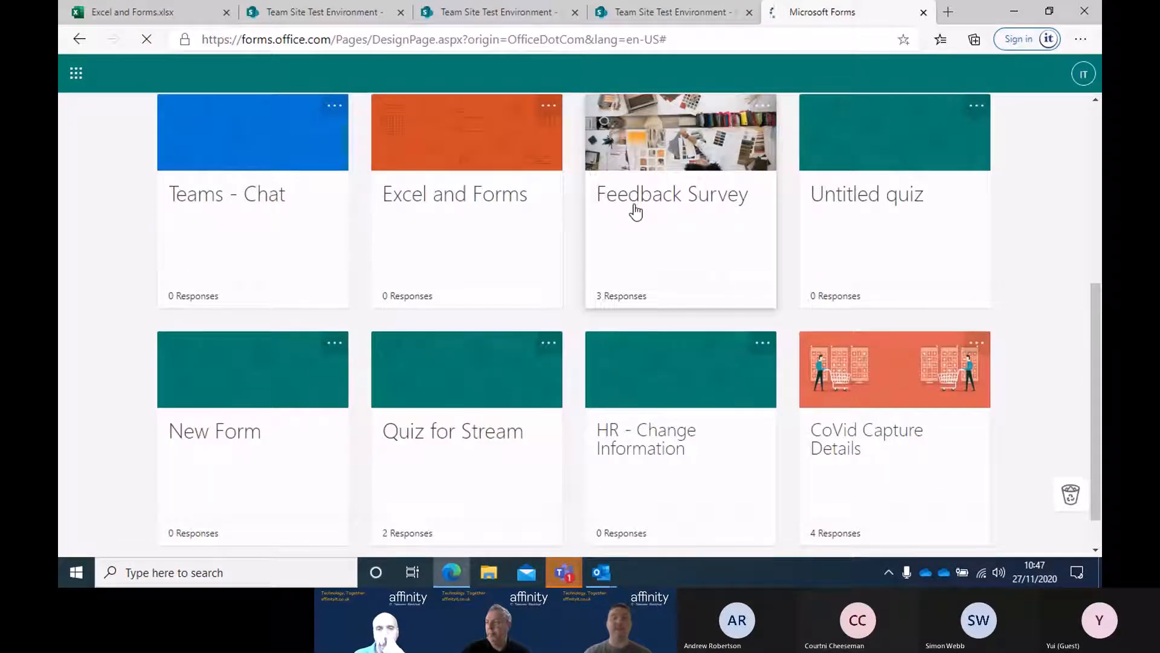
click(635, 207)
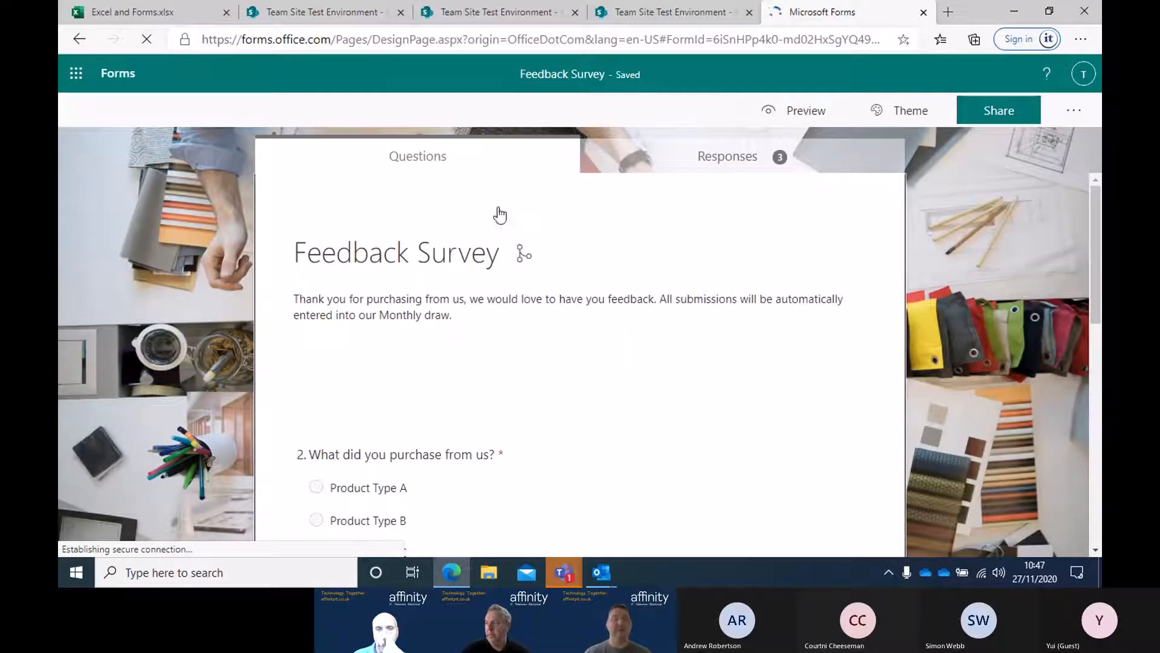
Step: Review the Feedback Survey's response charts for every question and the options for managing responses, and return to its questions
click(686, 162)
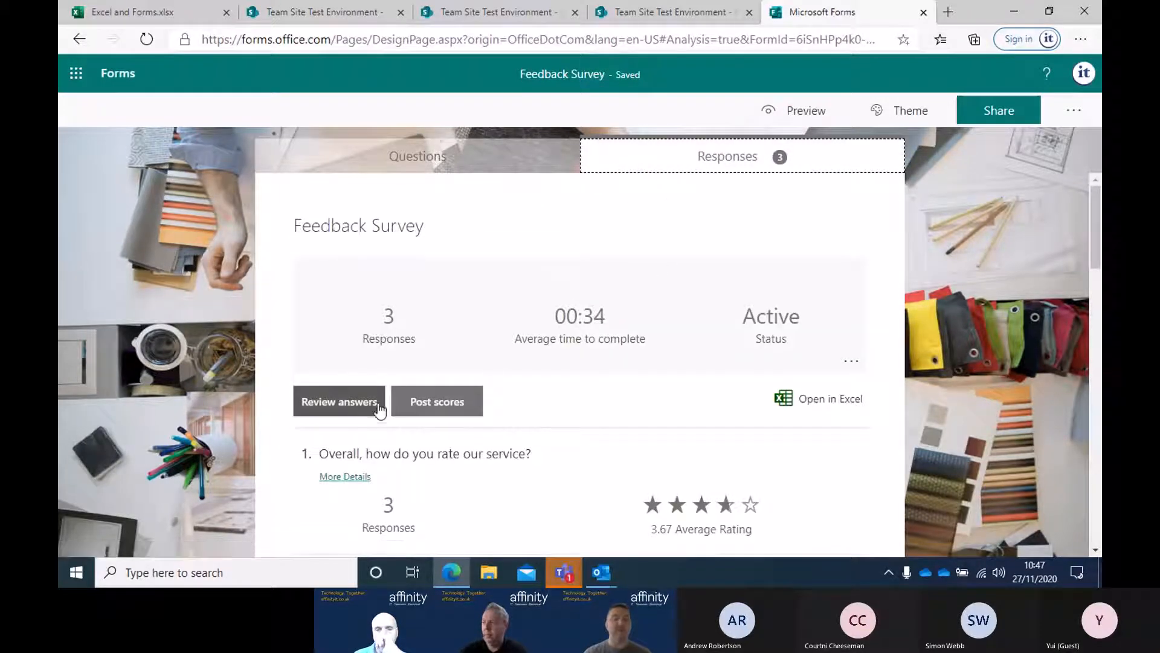
scroll(627, 331, down, 4)
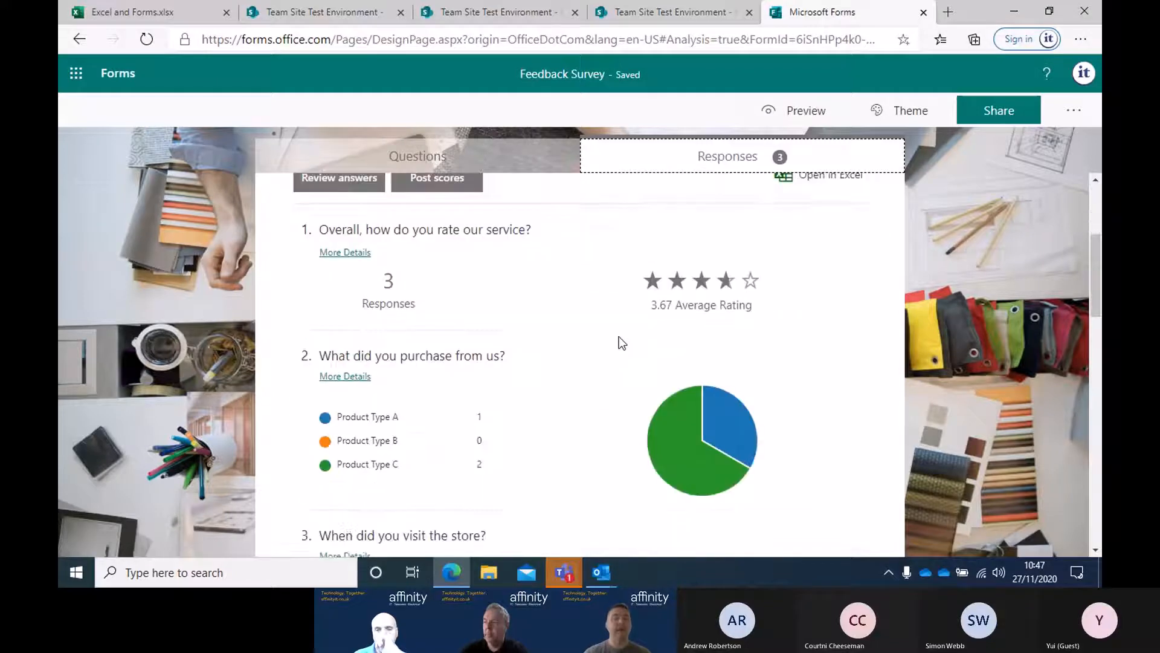
scroll(423, 418, down, 1)
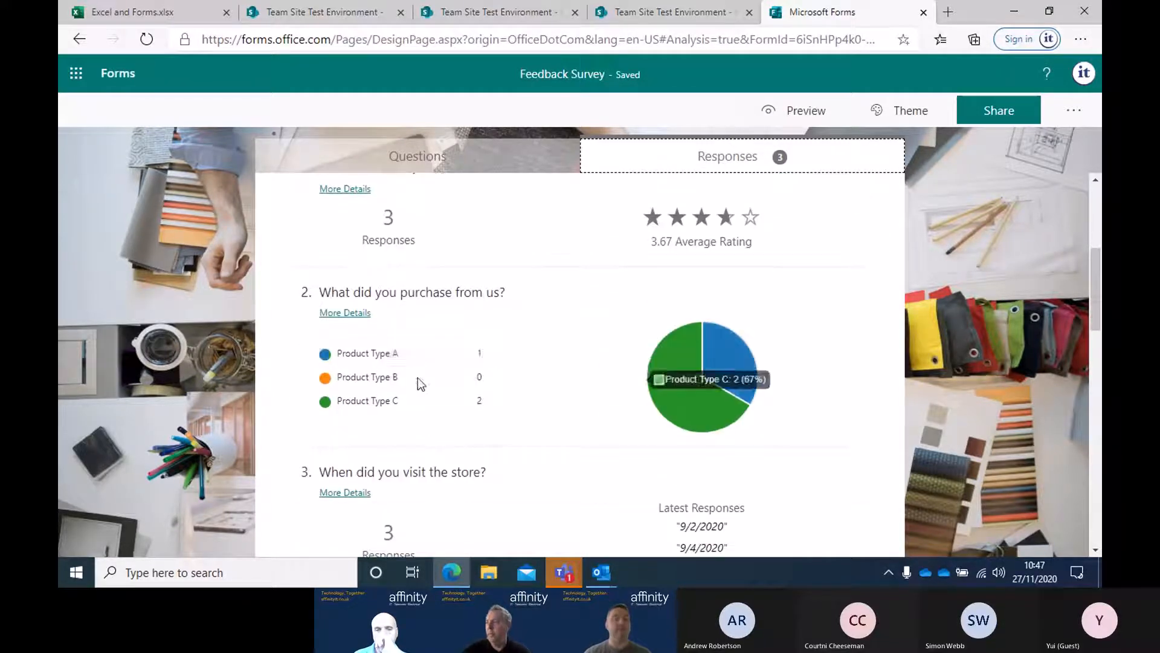
scroll(466, 388, down, 6)
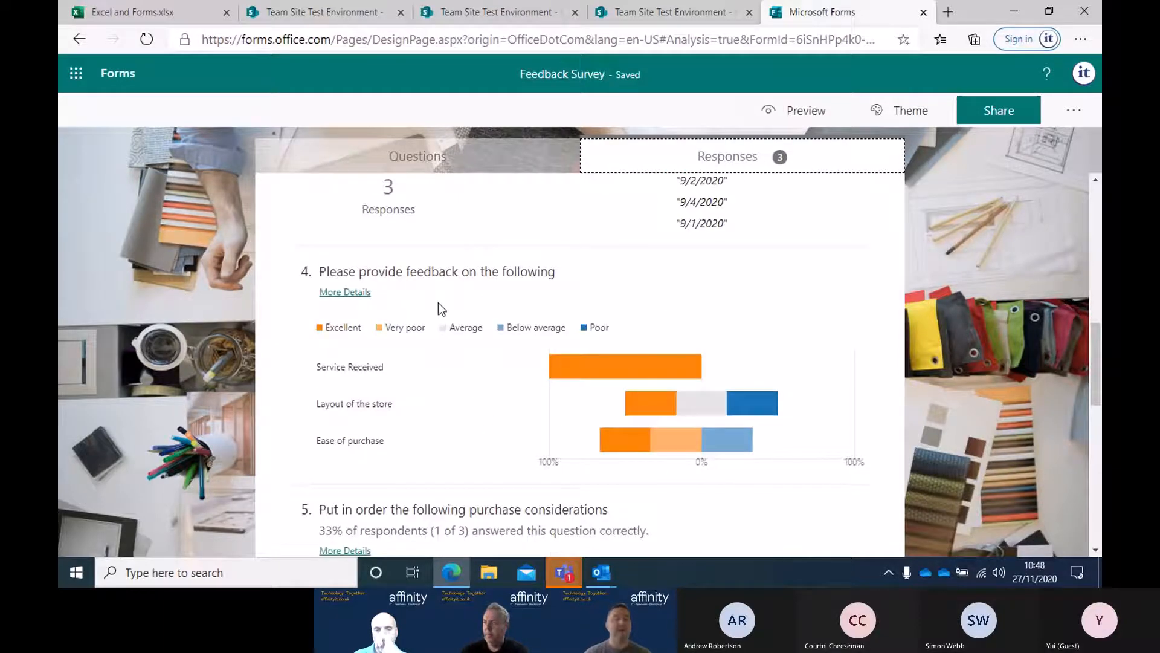
scroll(483, 375, down, 4)
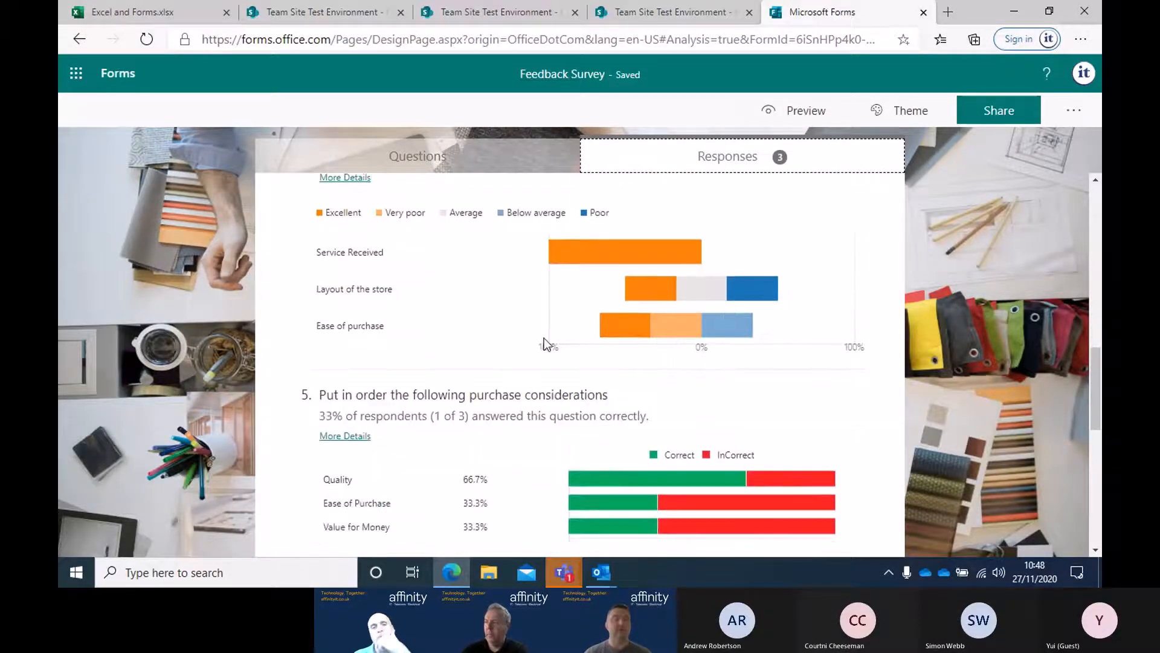
scroll(822, 382, down, 3)
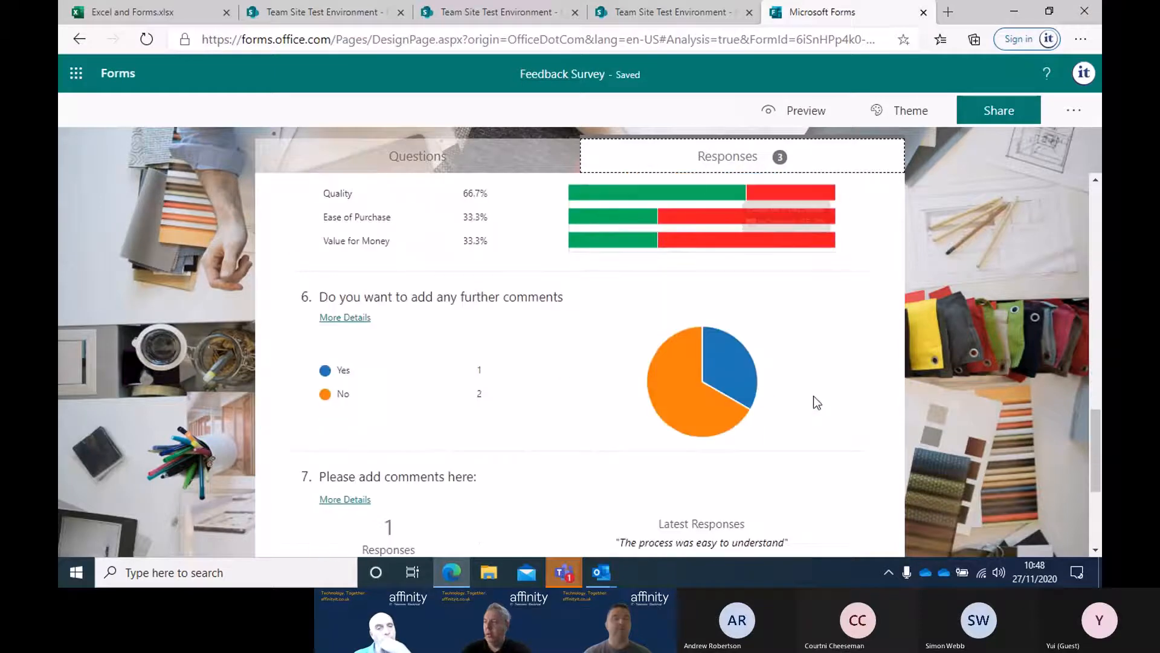
scroll(425, 399, down, 4)
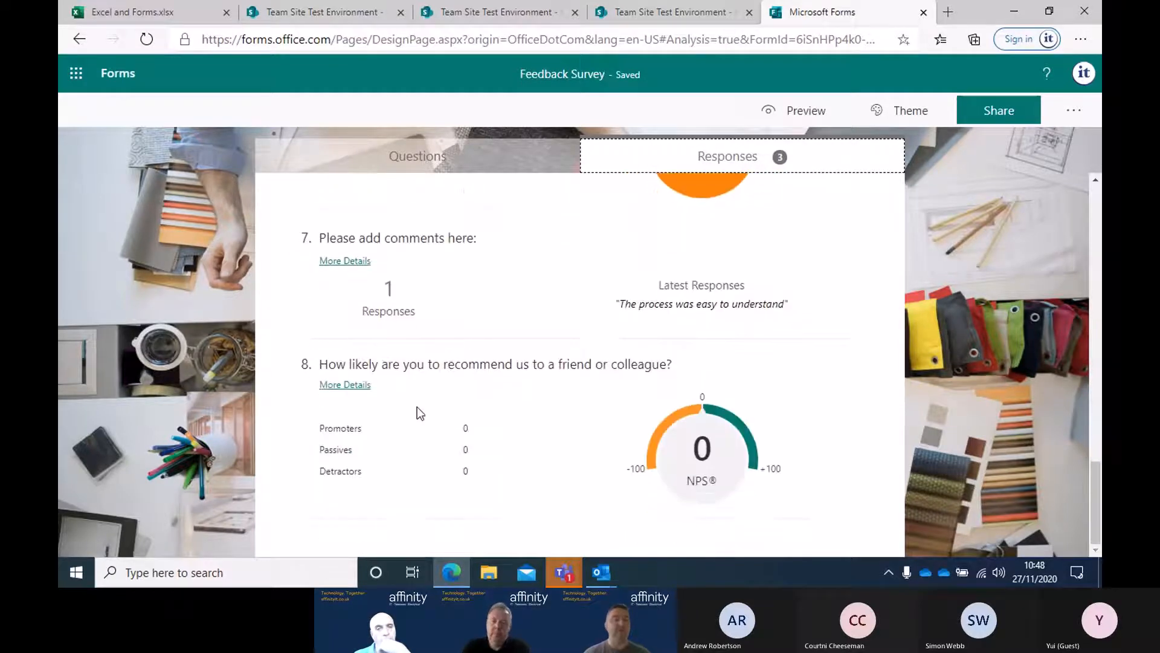
scroll(616, 402, up, 15)
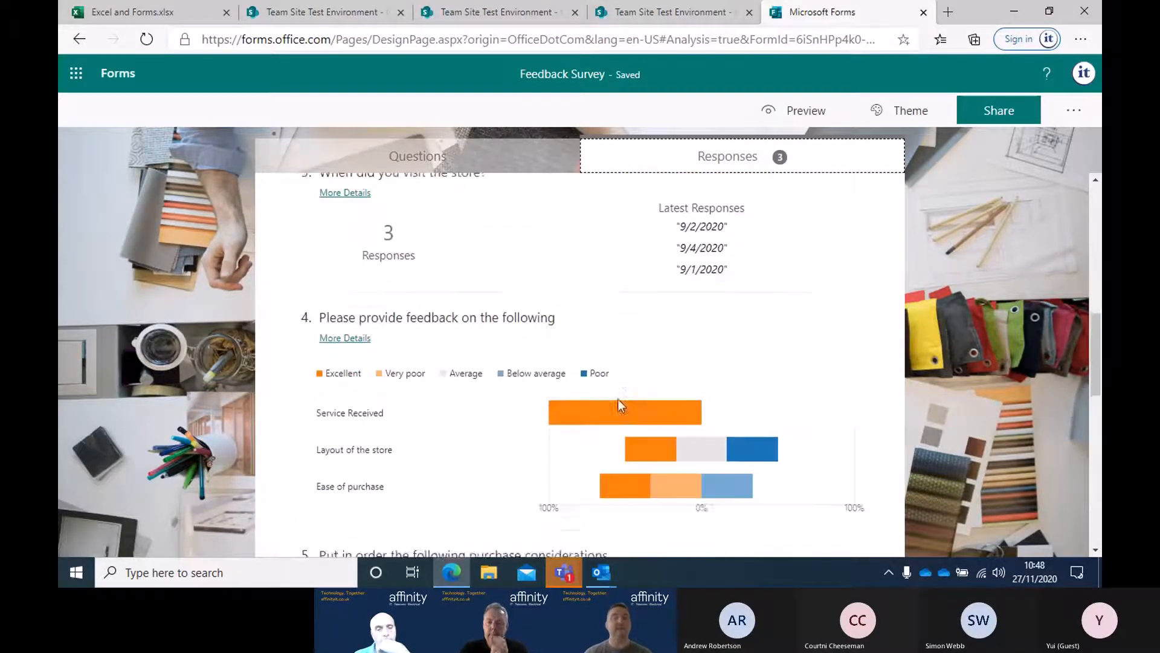
scroll(614, 396, up, 6)
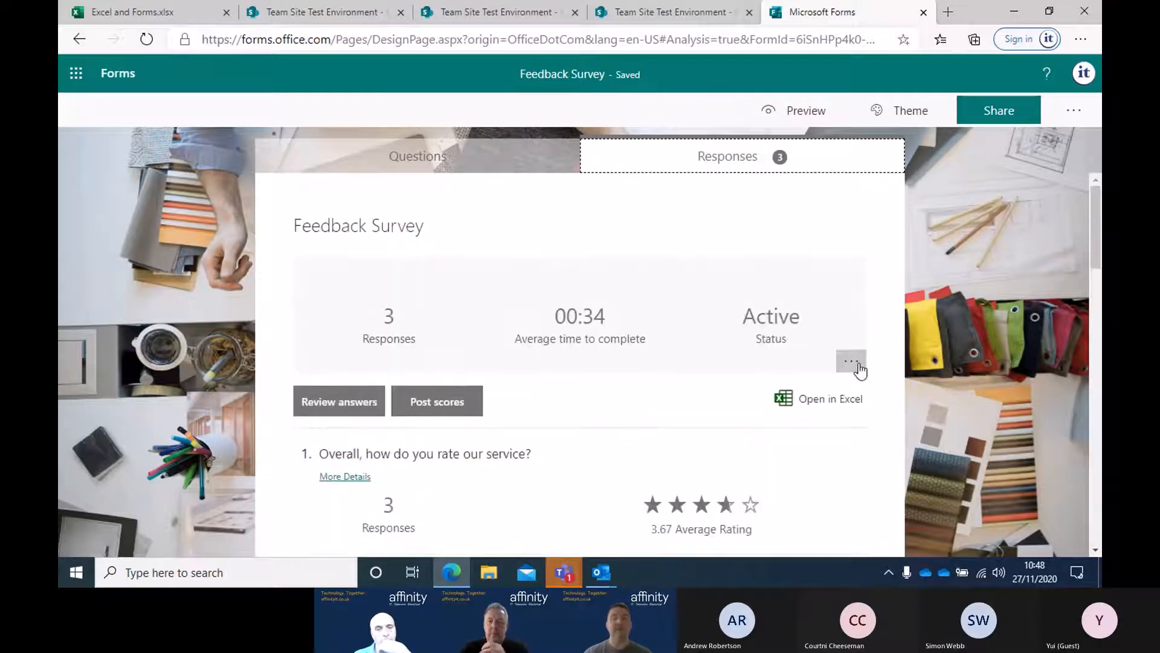
click(858, 364)
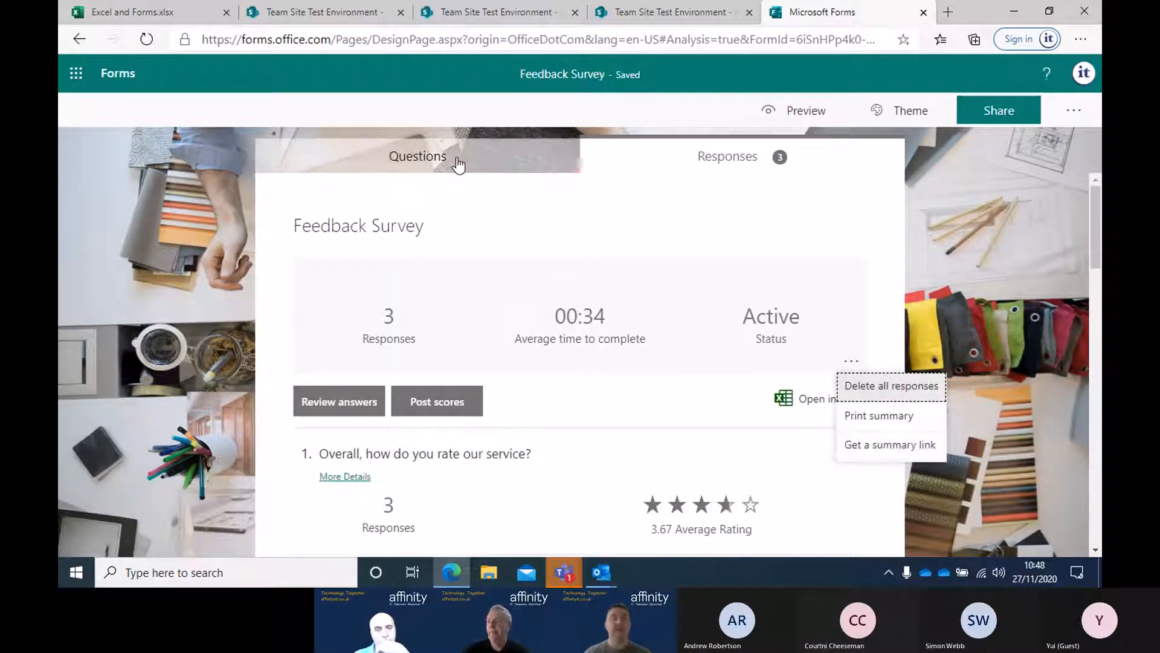
click(458, 158)
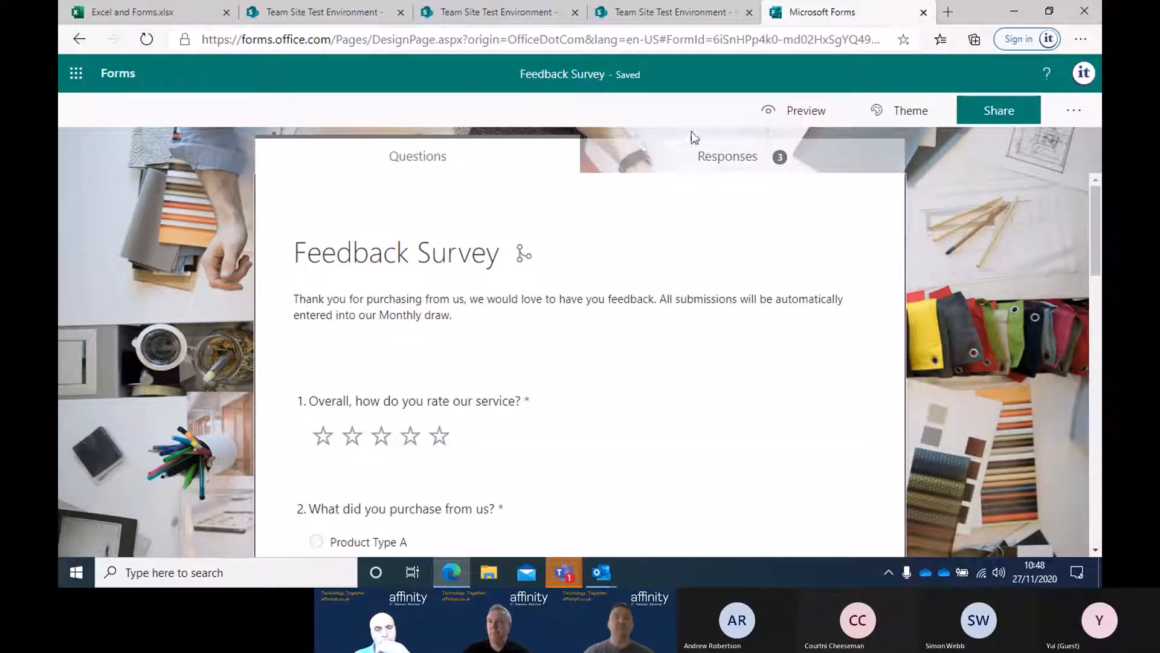
Step: Create a new quiz from the forms list and look through the themes available for it
click(118, 74)
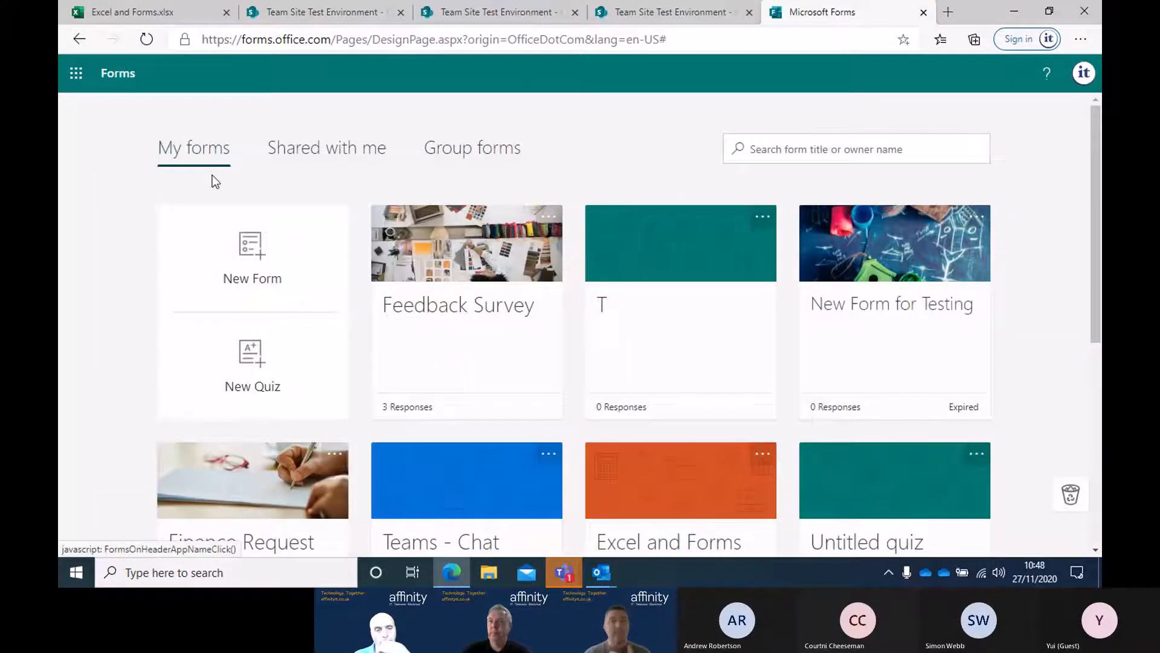
click(252, 372)
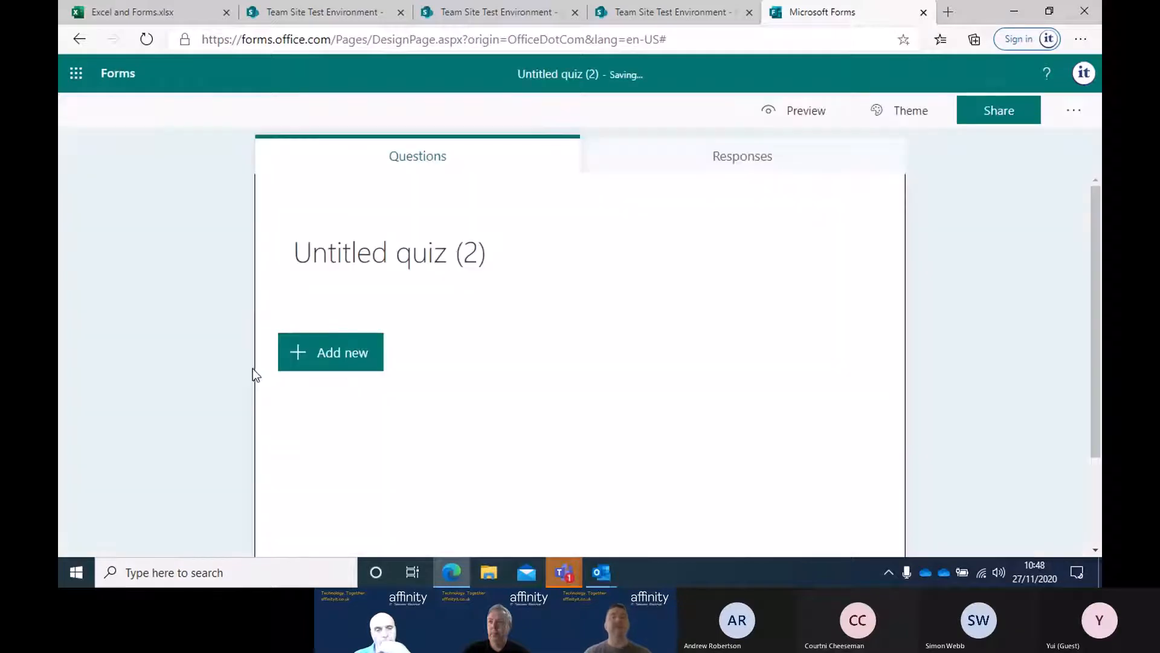
click(910, 112)
scroll(906, 272, down, 7)
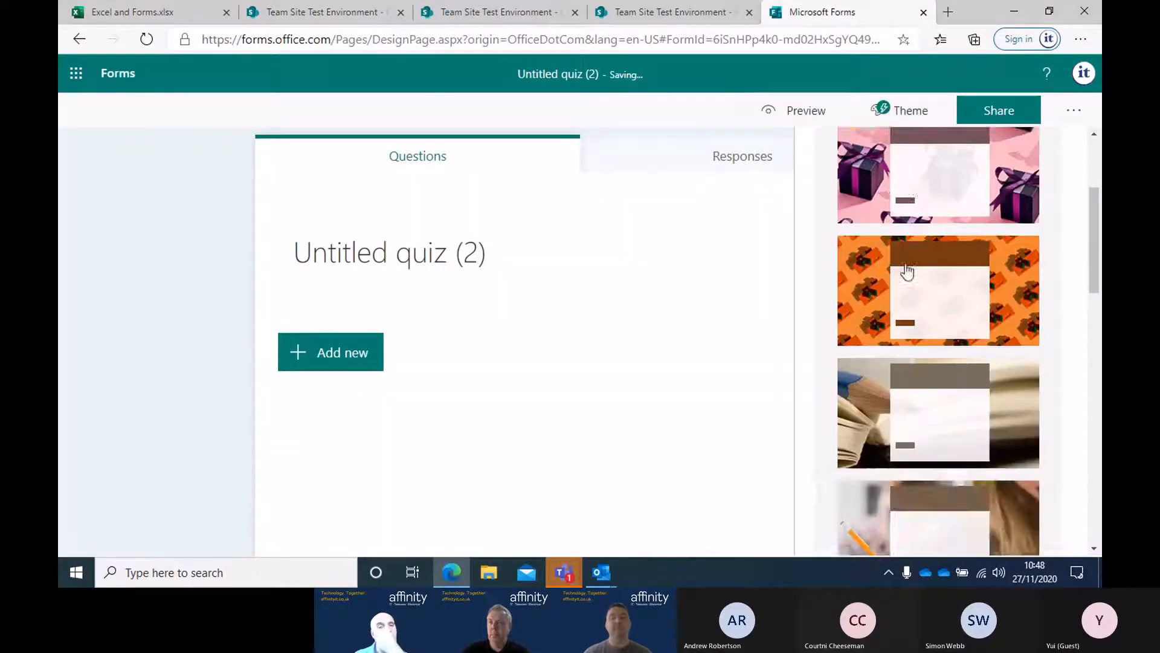
scroll(907, 273, down, 10)
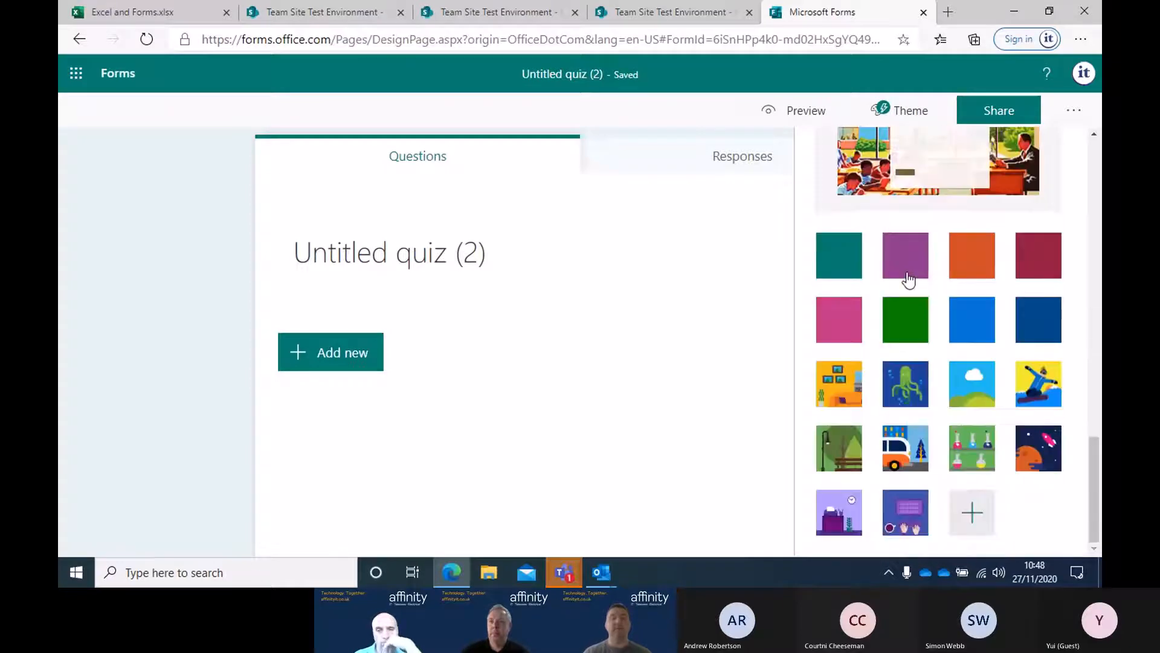
scroll(906, 275, up, 12)
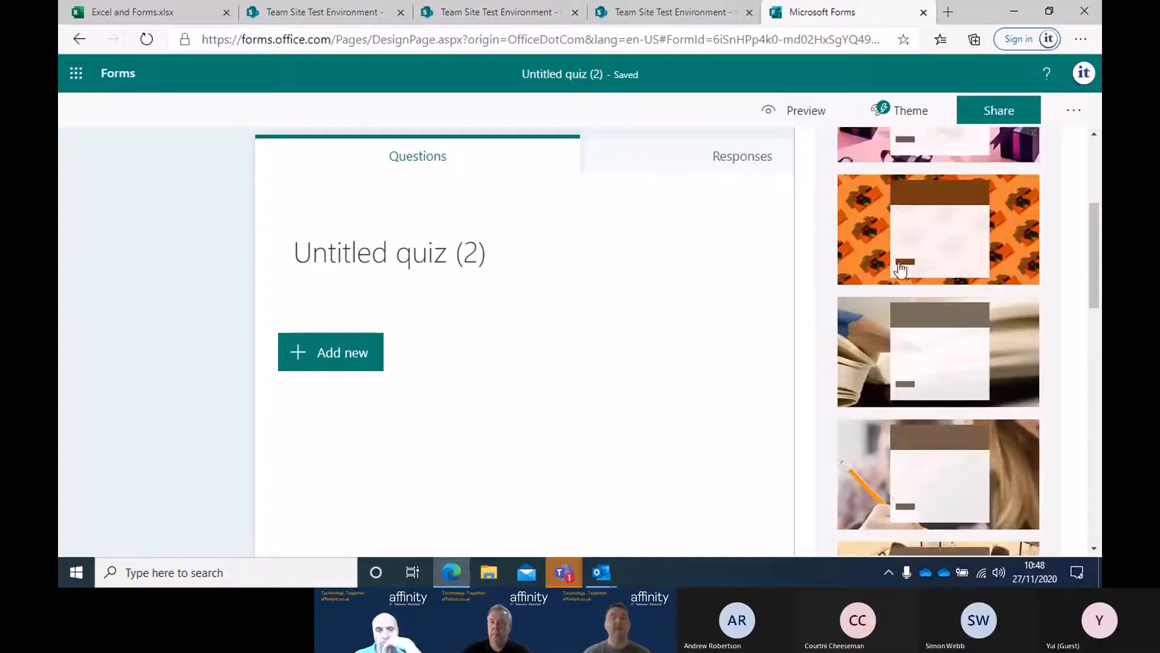
scroll(901, 269, up, 2)
click(151, 303)
Step: Check the quiz's question types, add a blank text question, and return to the forms list
click(298, 351)
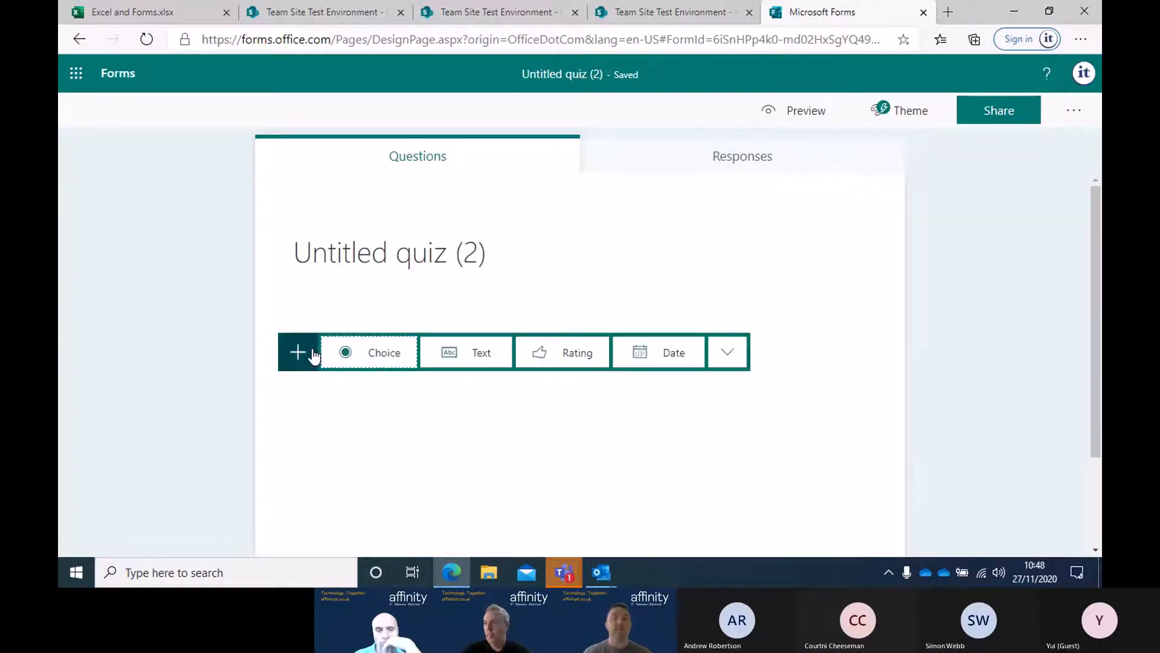
click(724, 355)
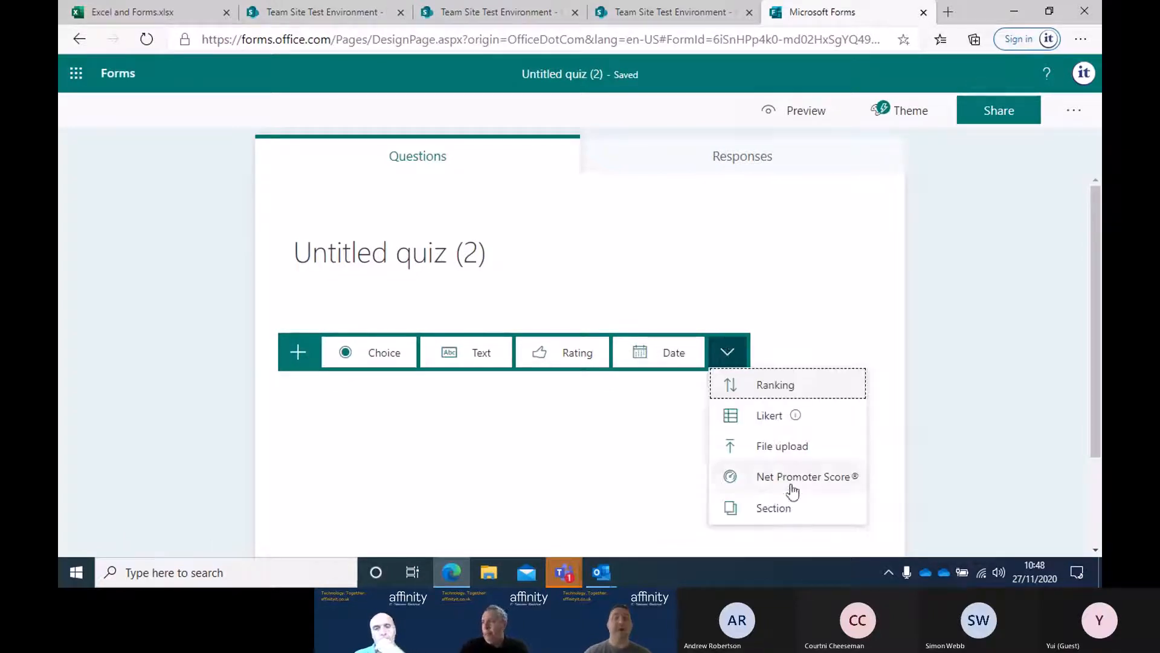
click(479, 358)
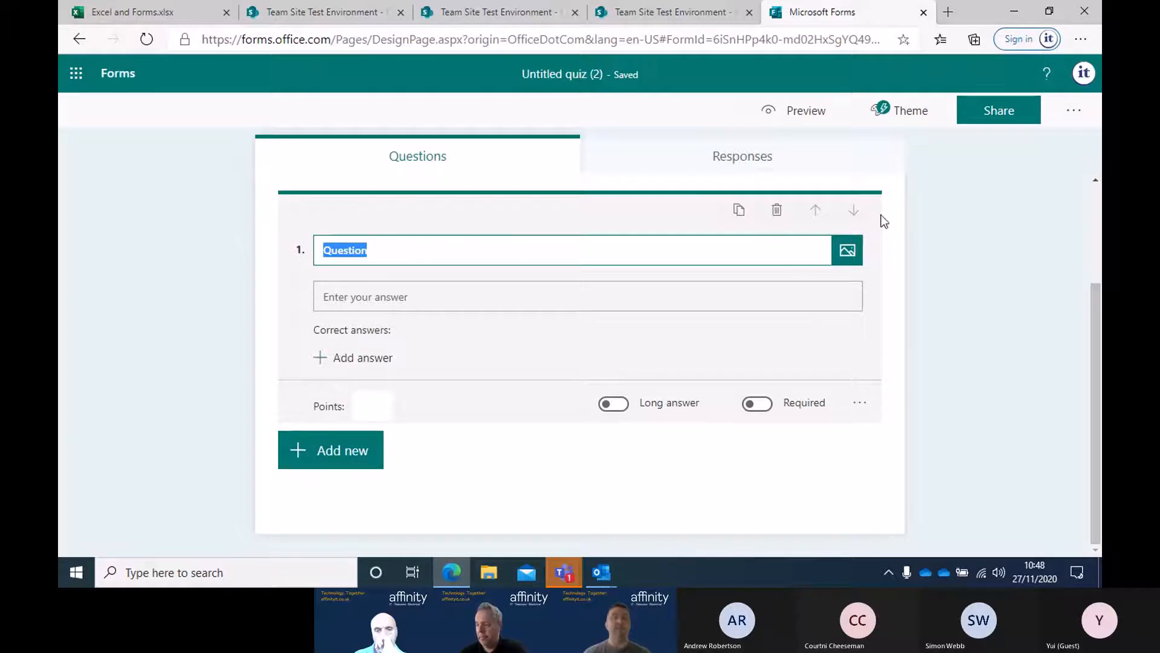
scroll(881, 215, up, 2)
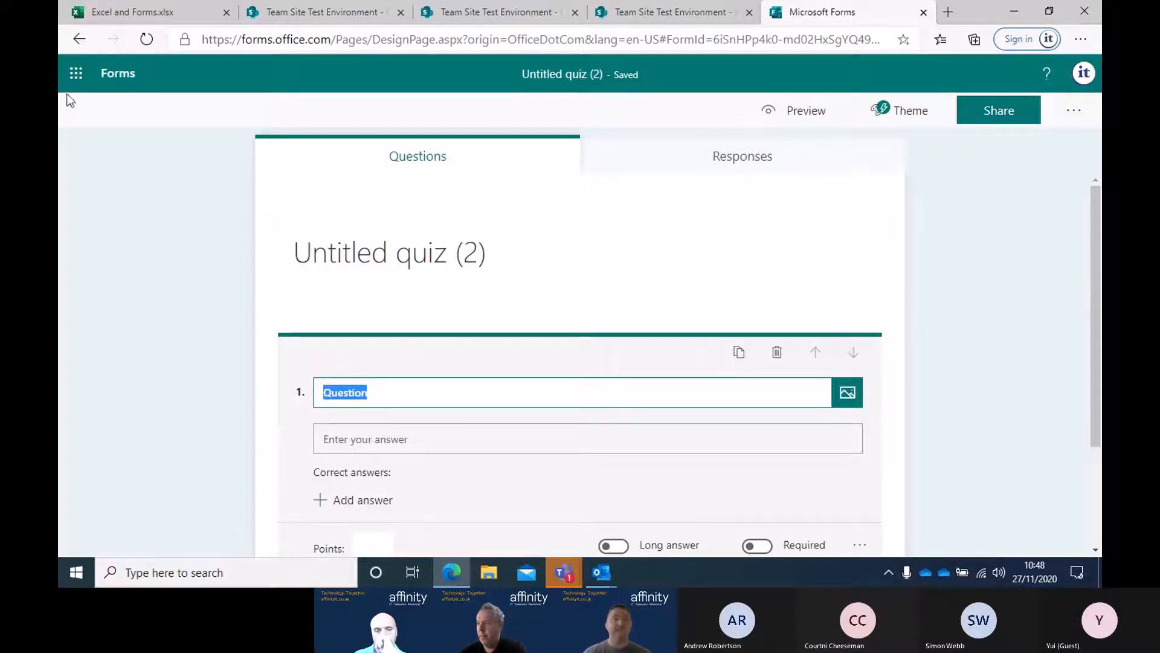
click(106, 87)
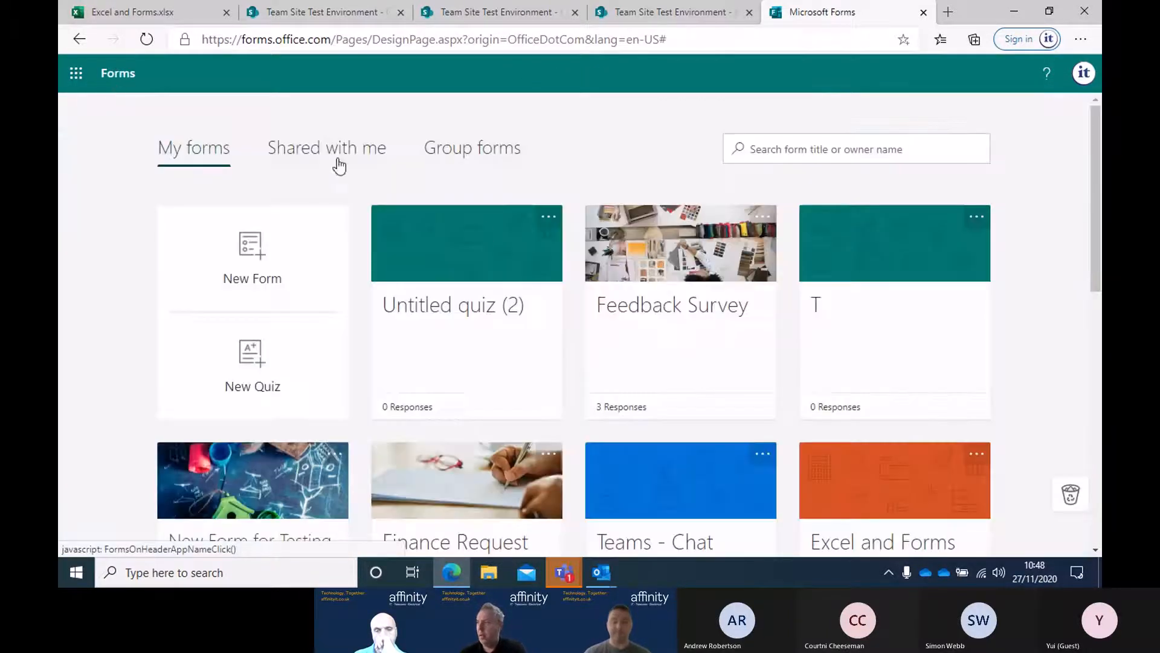
Step: Look through the existing forms and quizzes and open the Feedback Survey form
scroll(540, 261, down, 3)
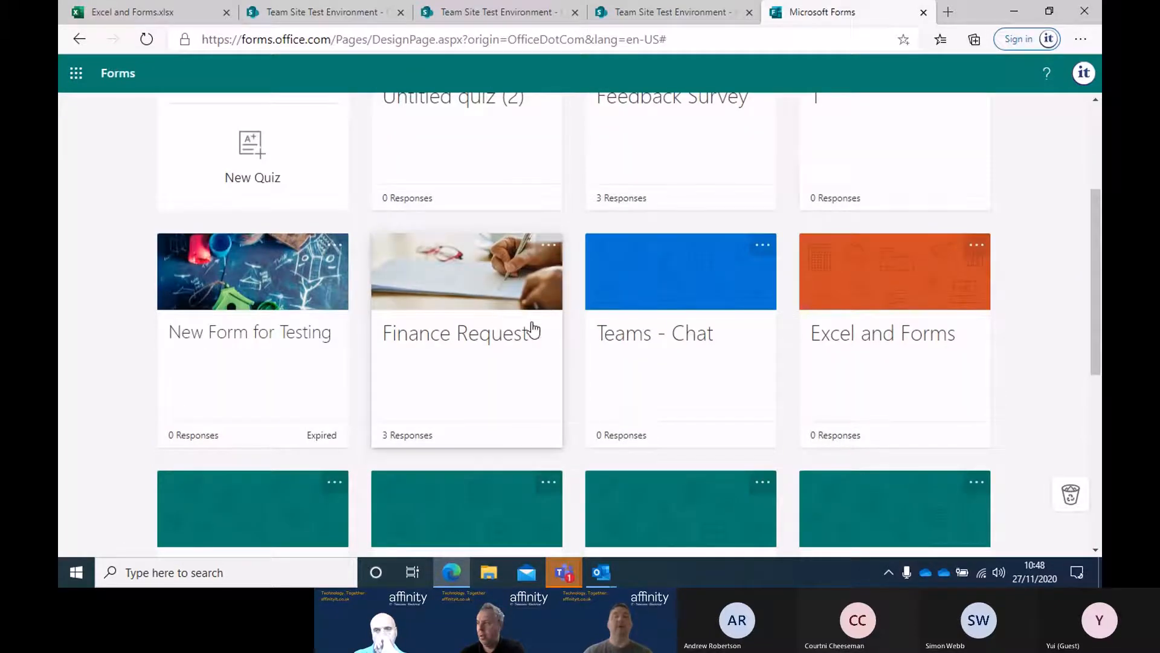
scroll(531, 330, down, 2)
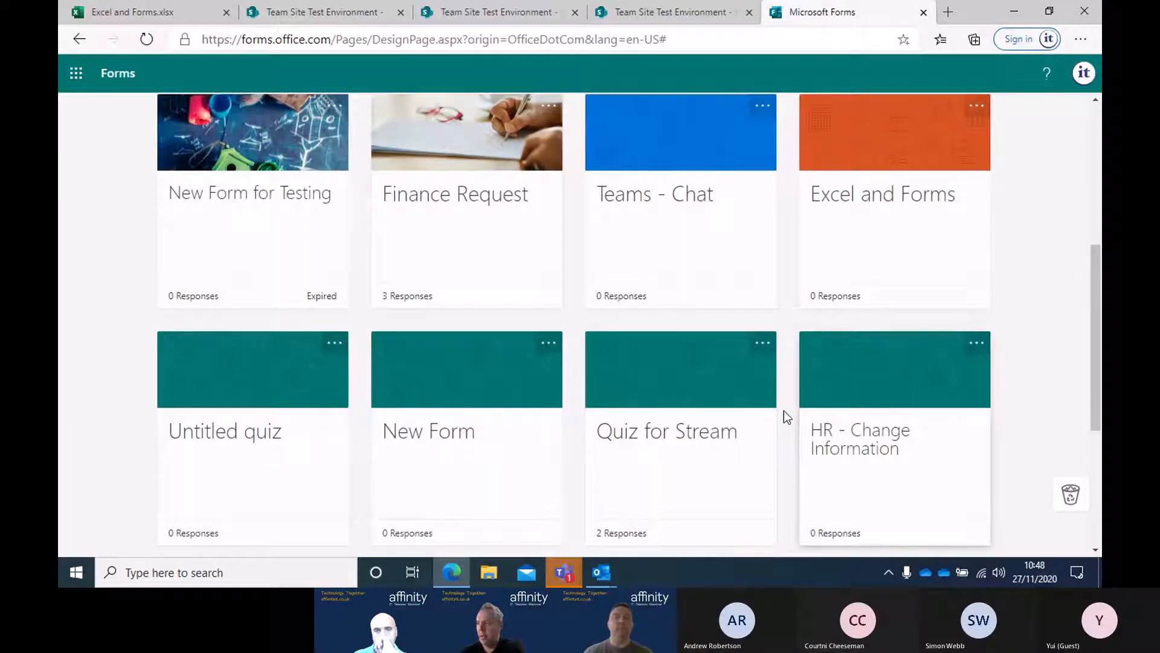
scroll(718, 361, up, 2)
scroll(695, 362, up, 2)
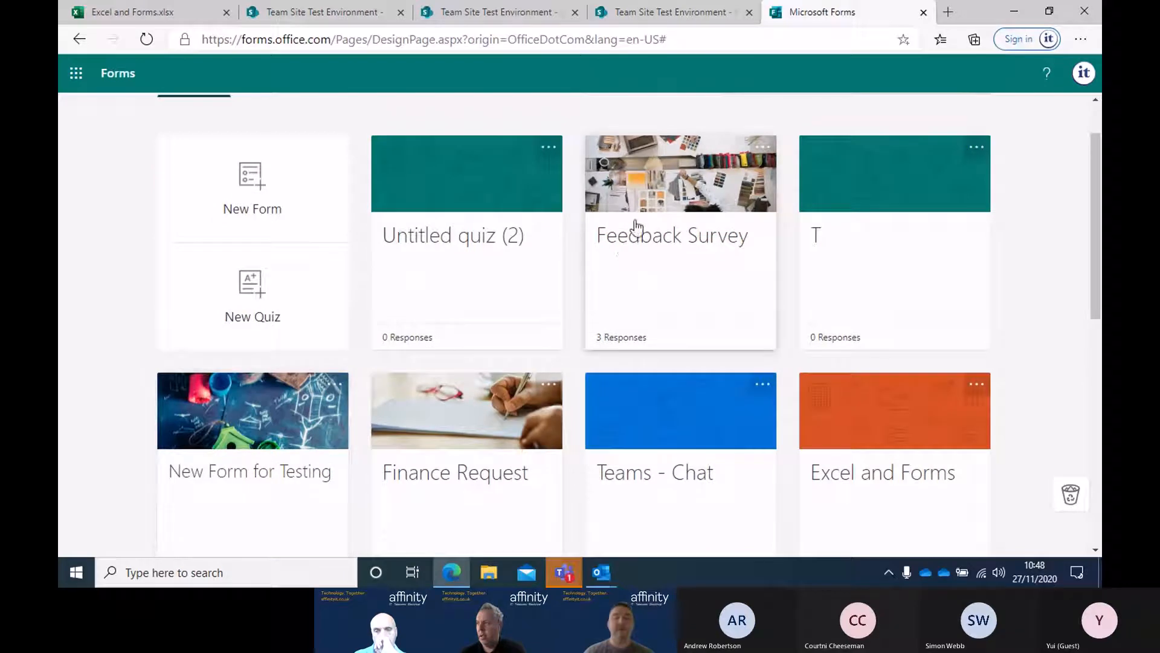
click(637, 225)
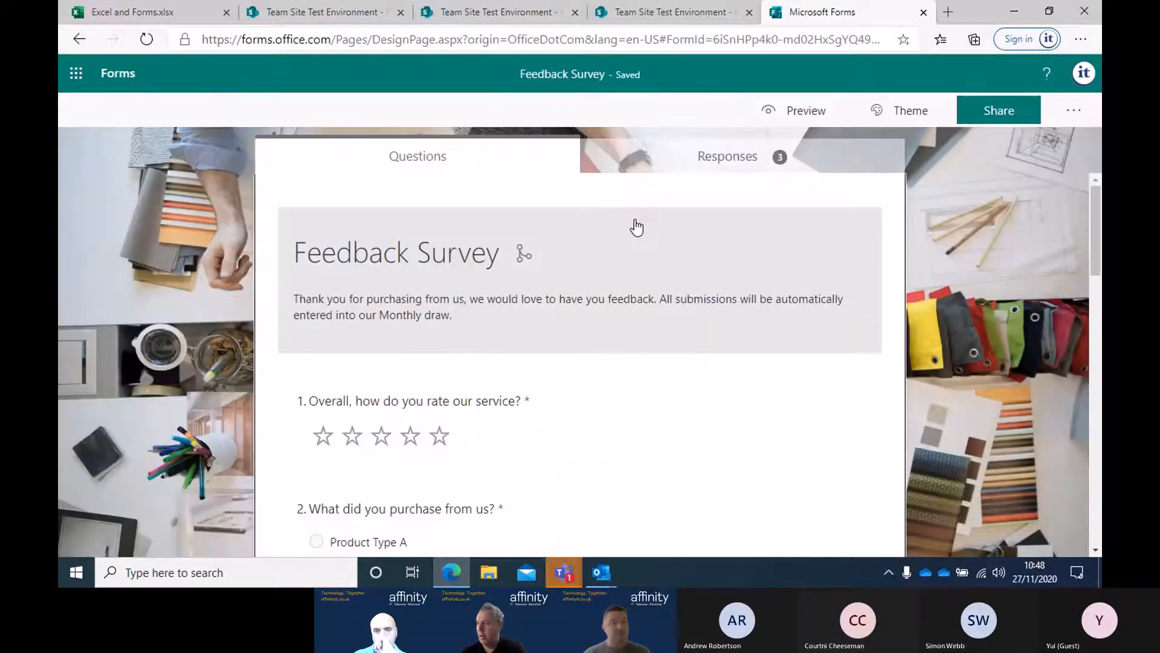
Step: Review the Feedback Survey's questions and open the branching options for question 2, "What did you purchase from us?"
scroll(598, 273, down, 6)
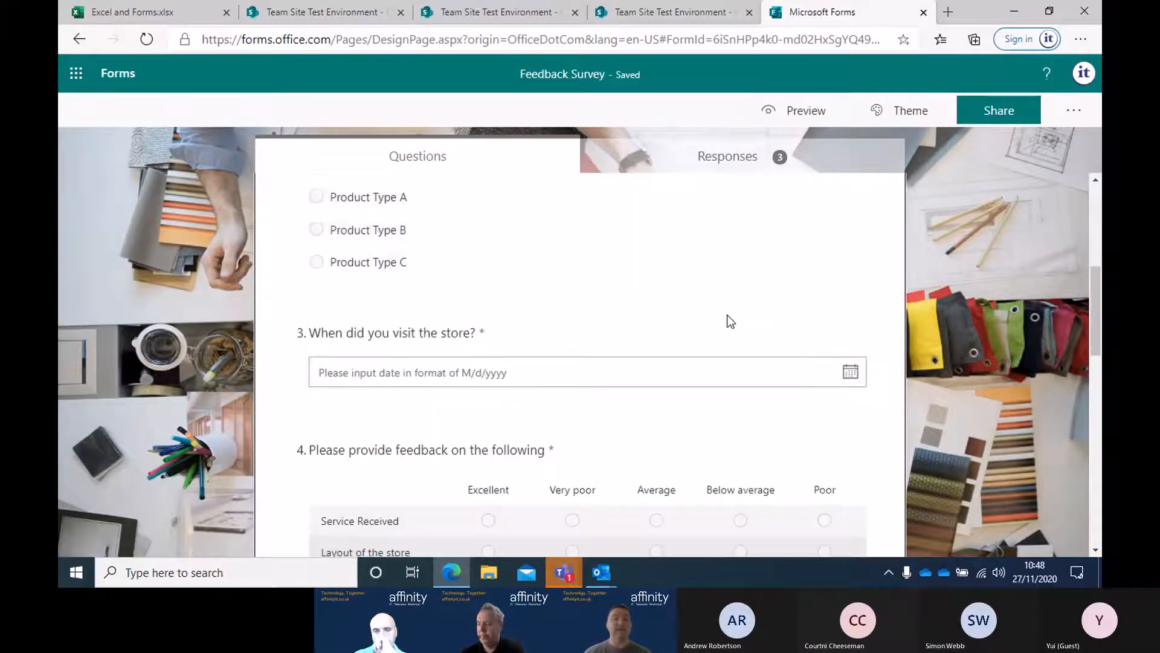
scroll(602, 369, down, 5)
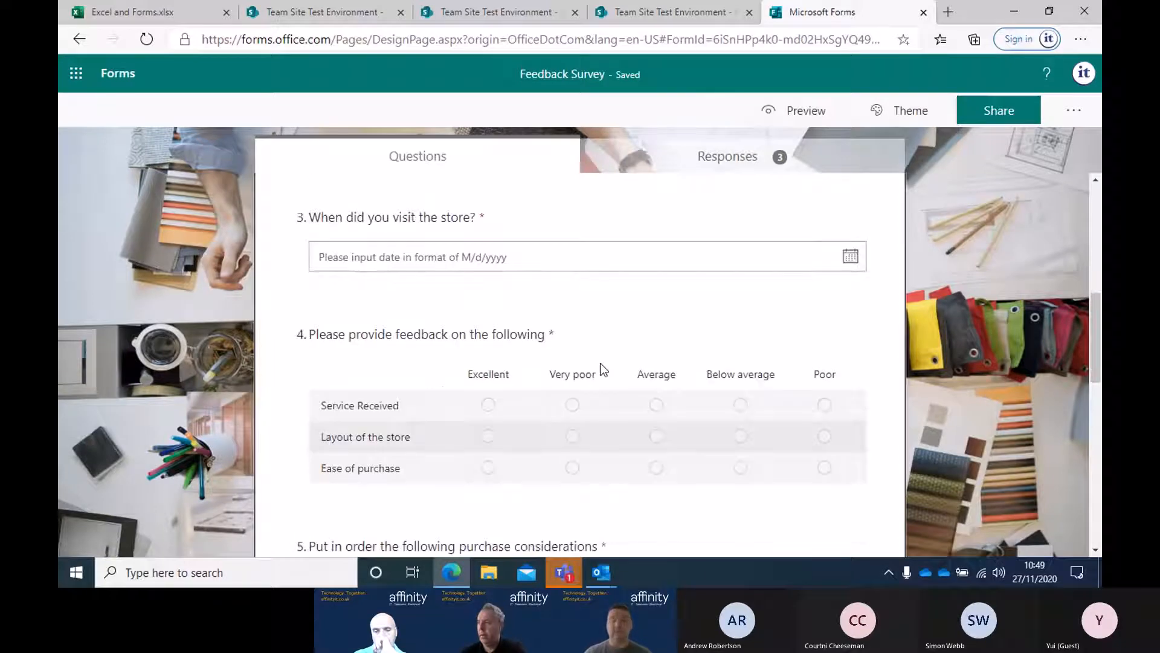
scroll(610, 370, down, 6)
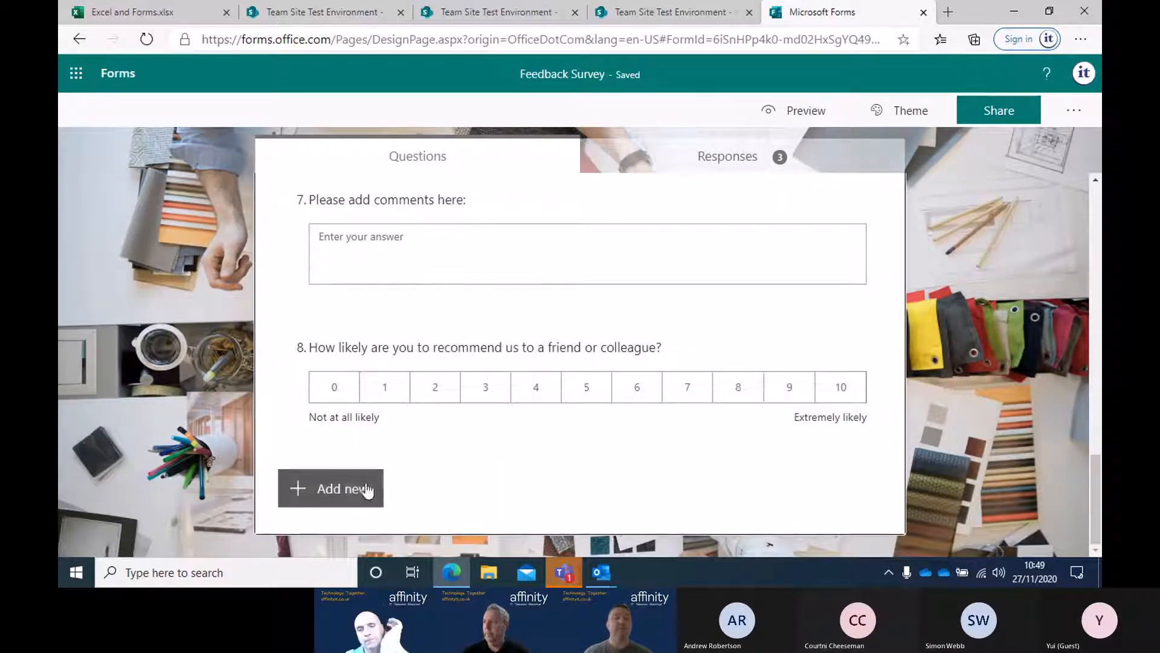
scroll(501, 387, up, 11)
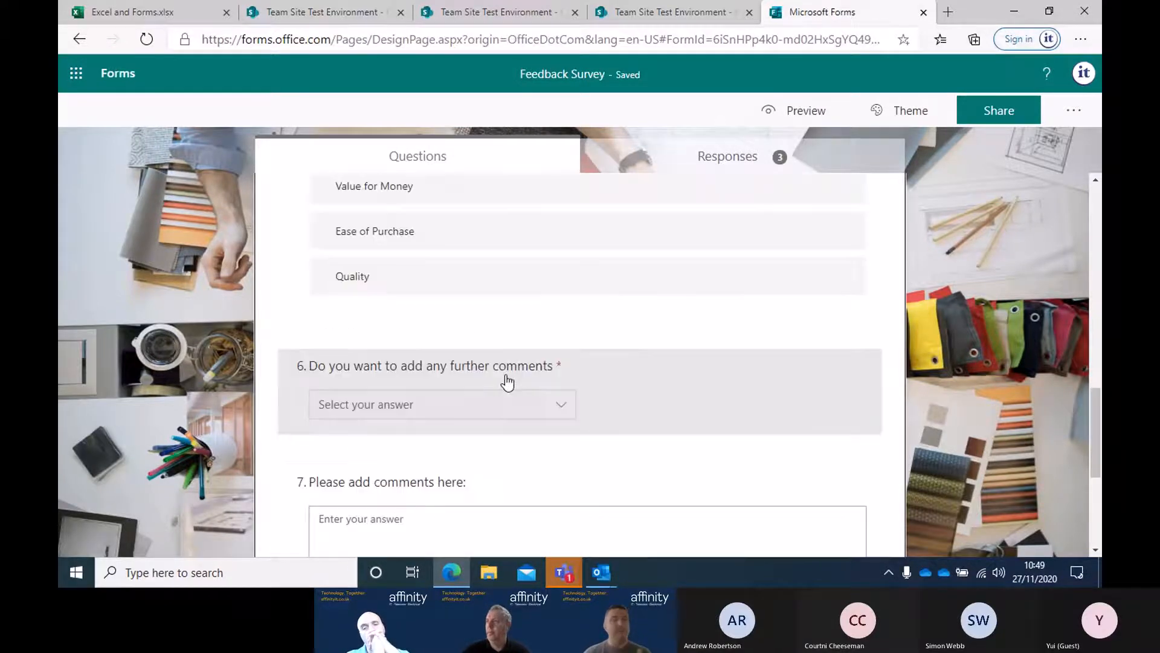
scroll(505, 375, up, 3)
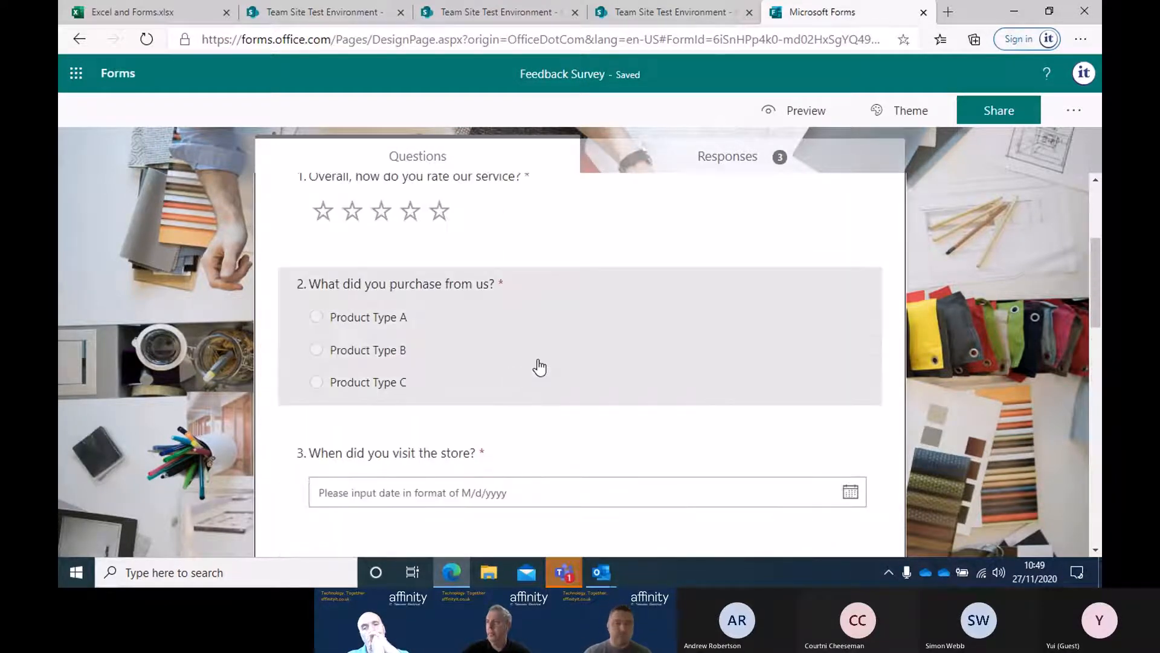
click(539, 357)
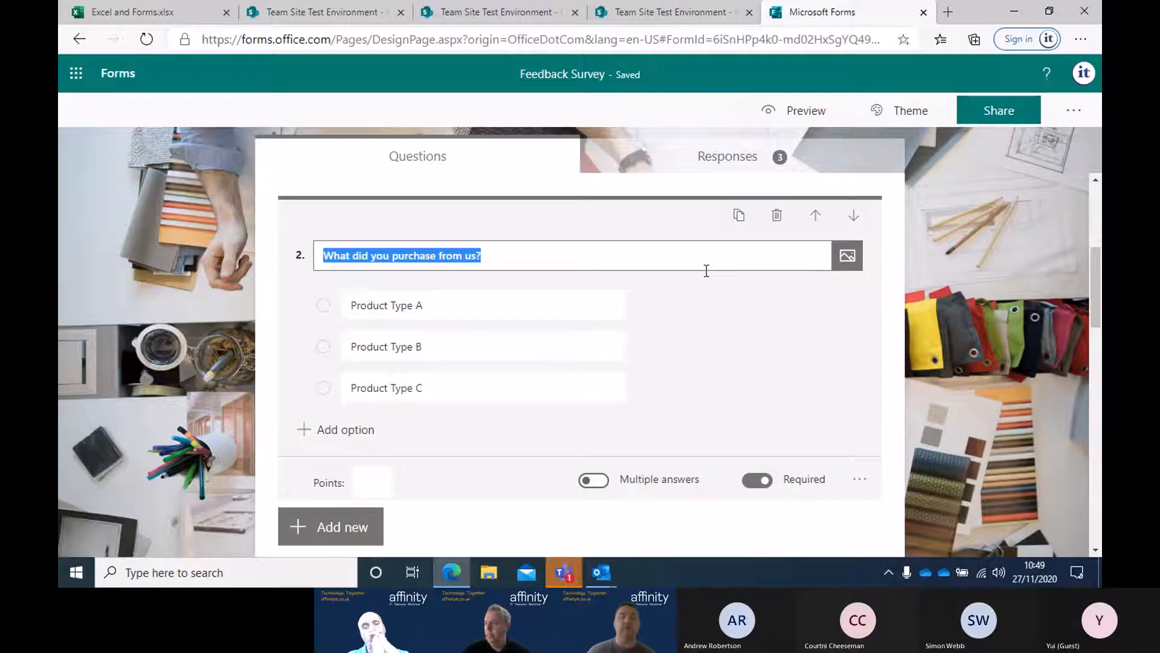
click(865, 481)
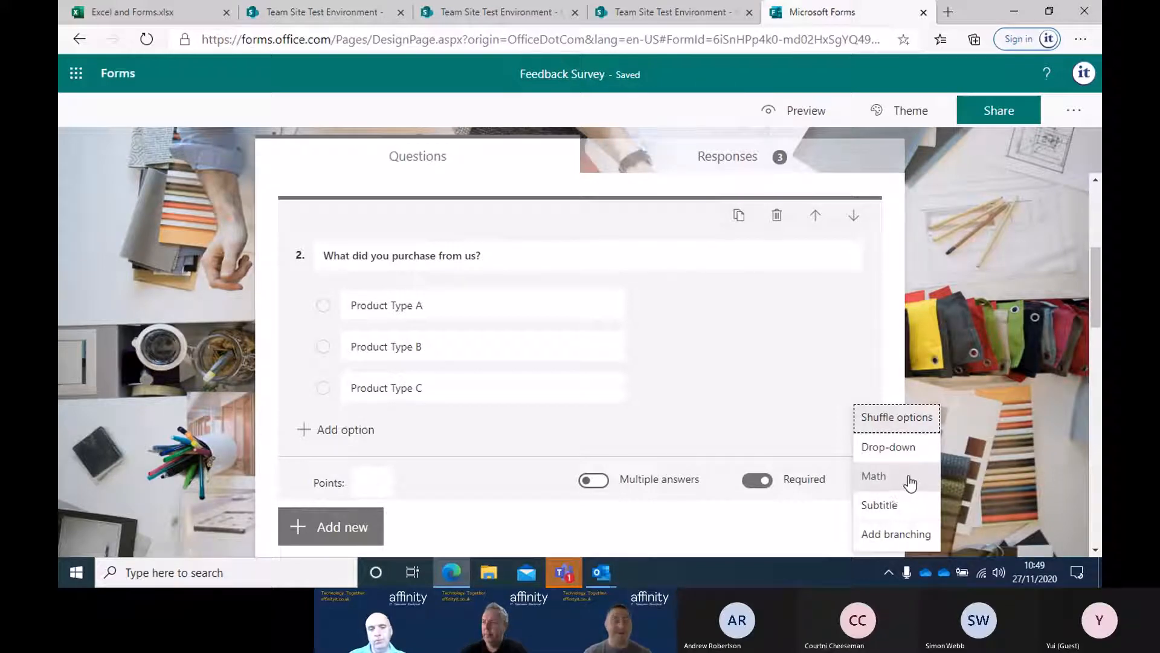
click(904, 536)
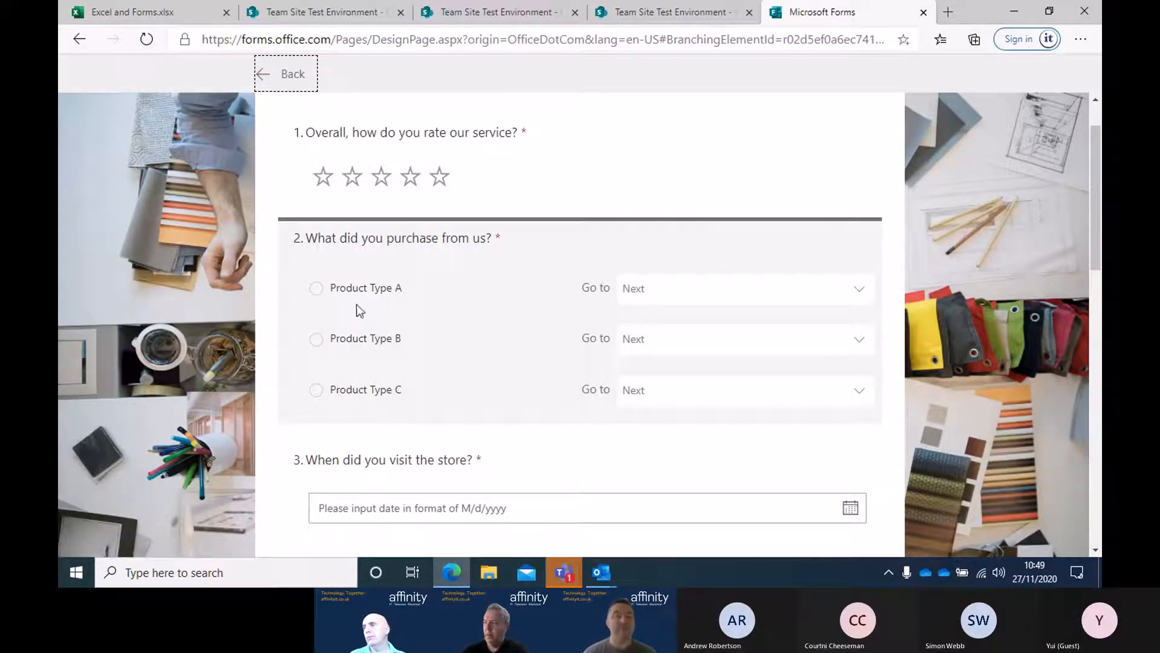
Step: Examine the branching destinations offered for the Product Type A answer, and return to the survey's questions without changing them
click(763, 281)
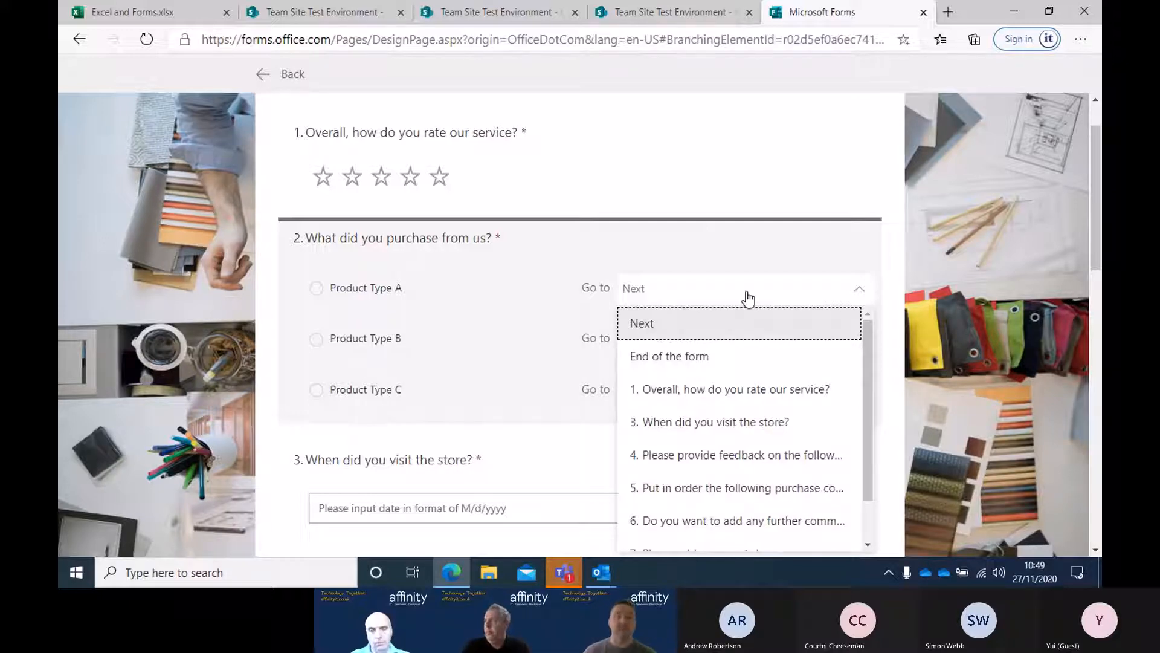
scroll(812, 461, down, 5)
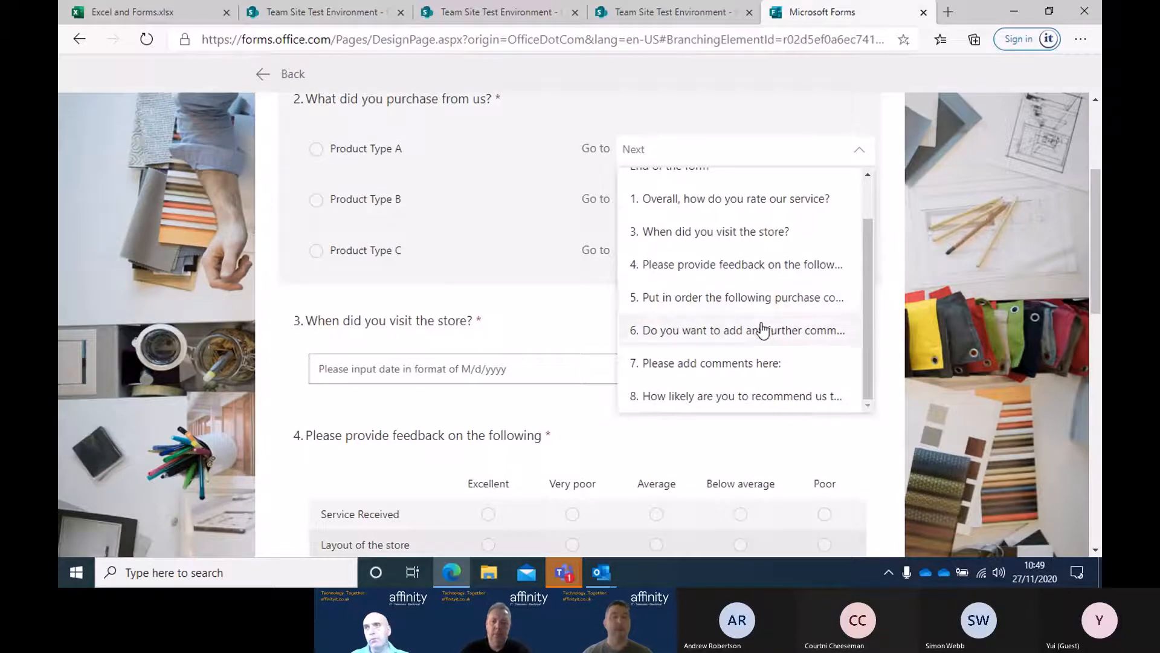
scroll(756, 320, down, 1)
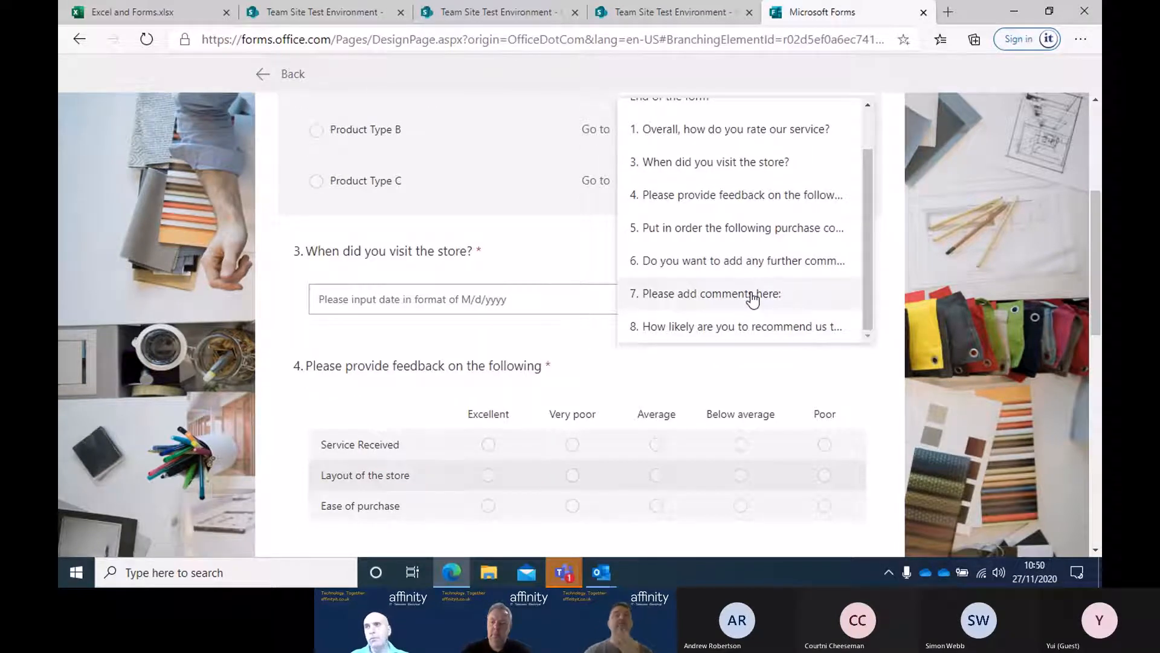
click(923, 199)
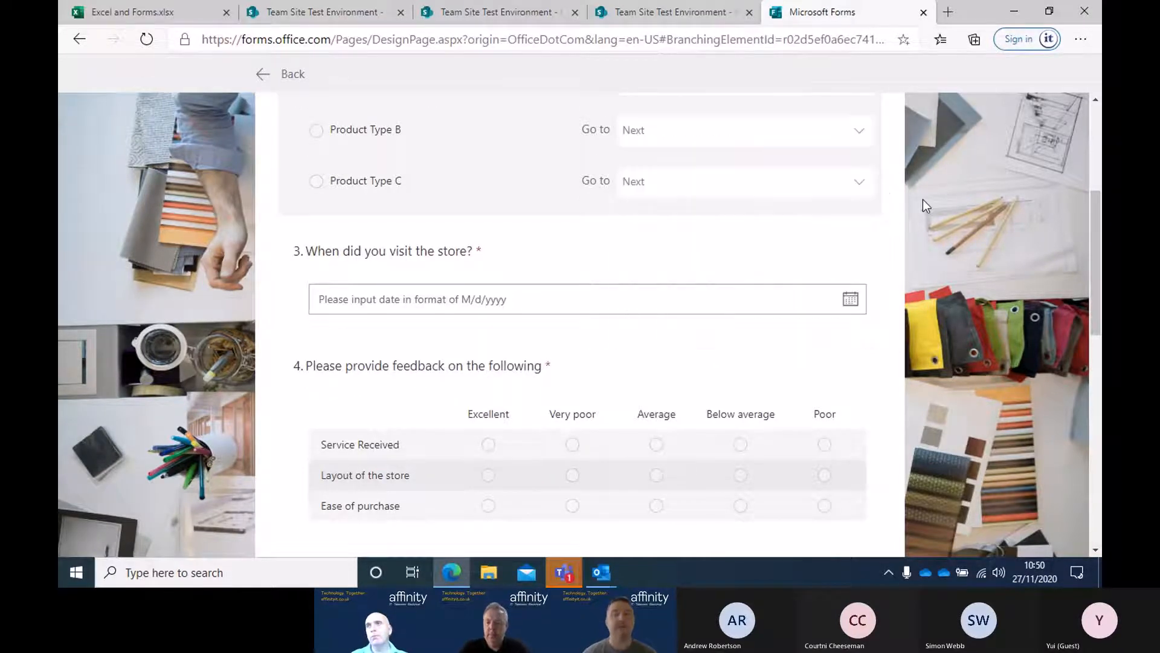
scroll(931, 201, up, 3)
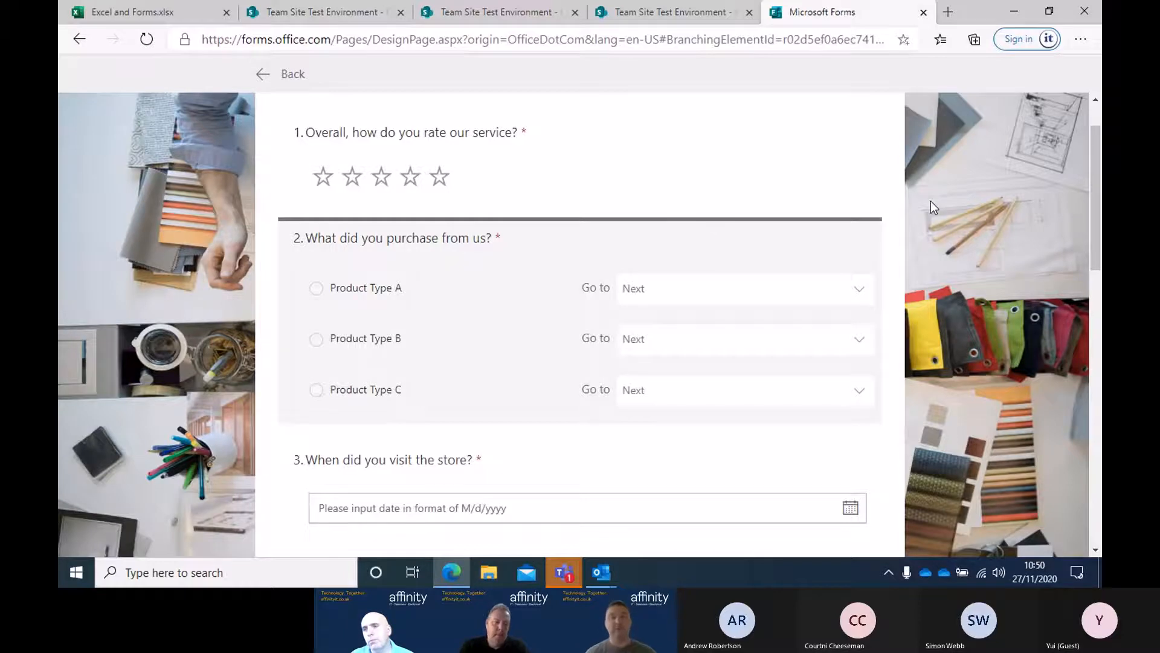
scroll(786, 204, up, 1)
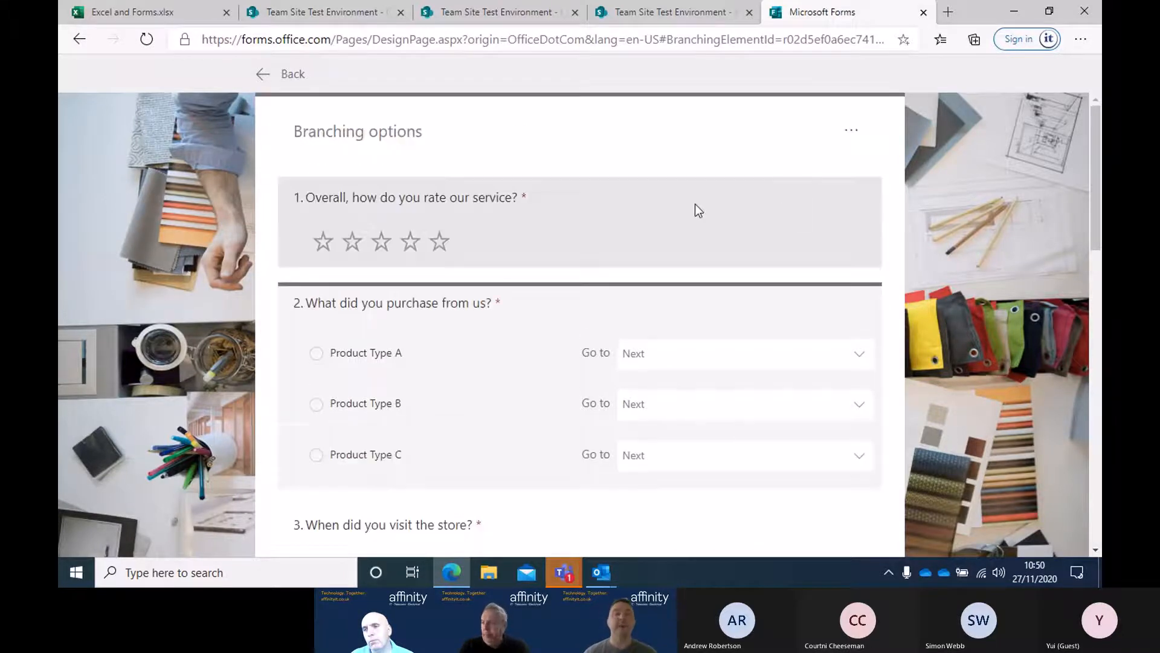
click(284, 78)
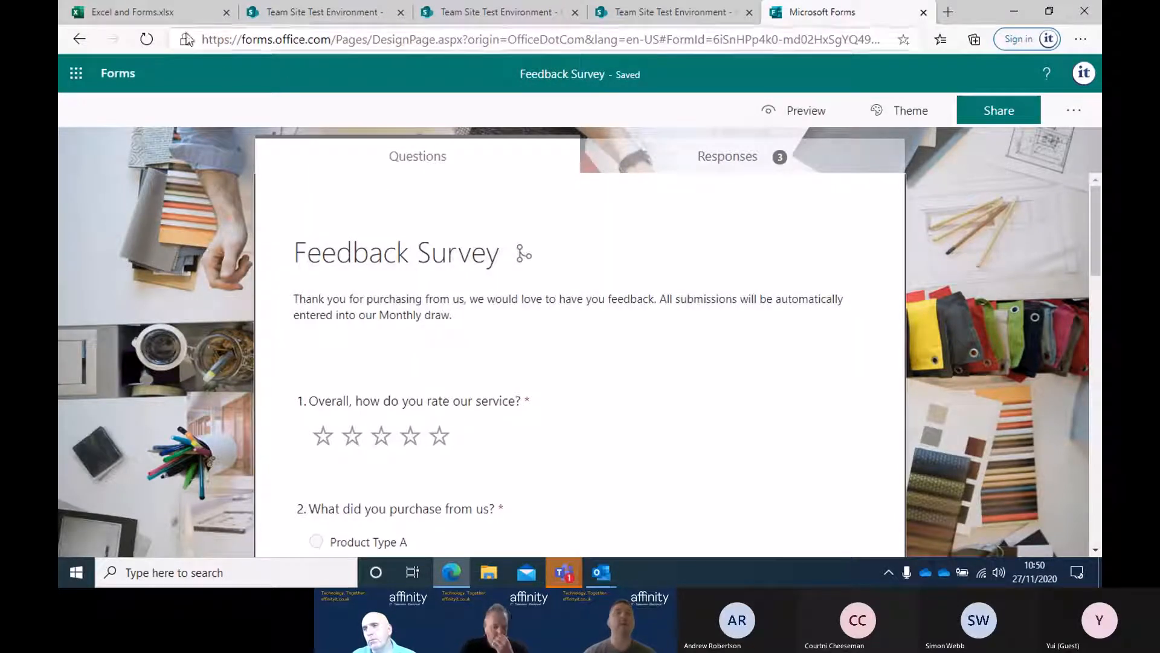
Step: Switch to the Excel and Forms workbook and show the commands for inserting and managing a form
click(133, 12)
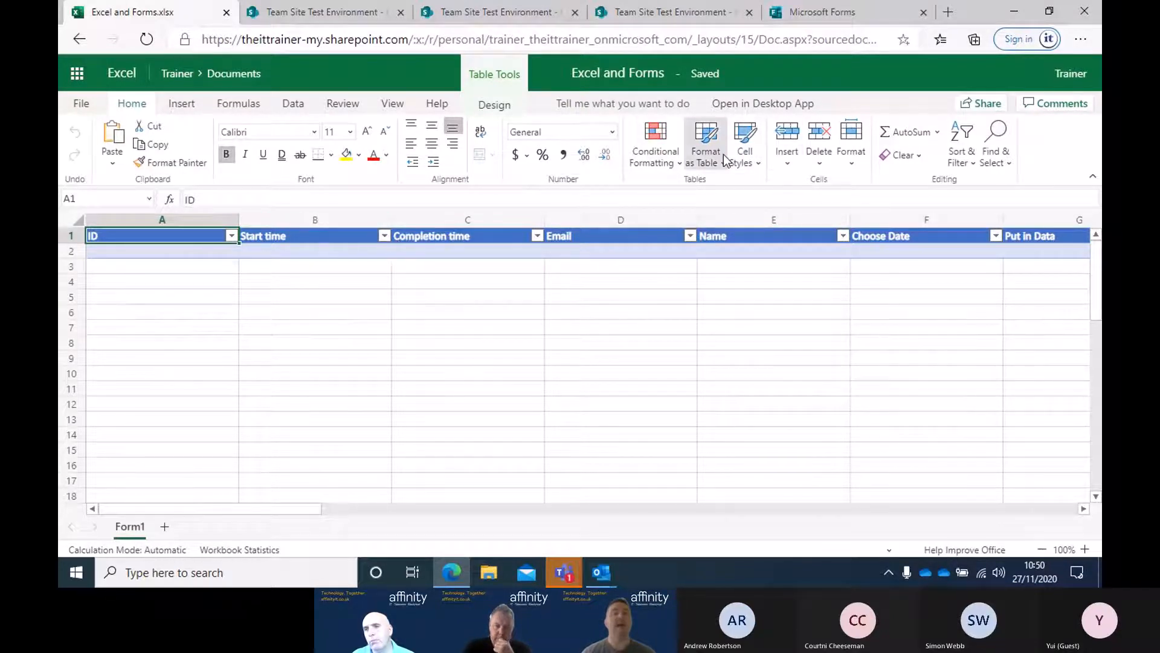
click(181, 104)
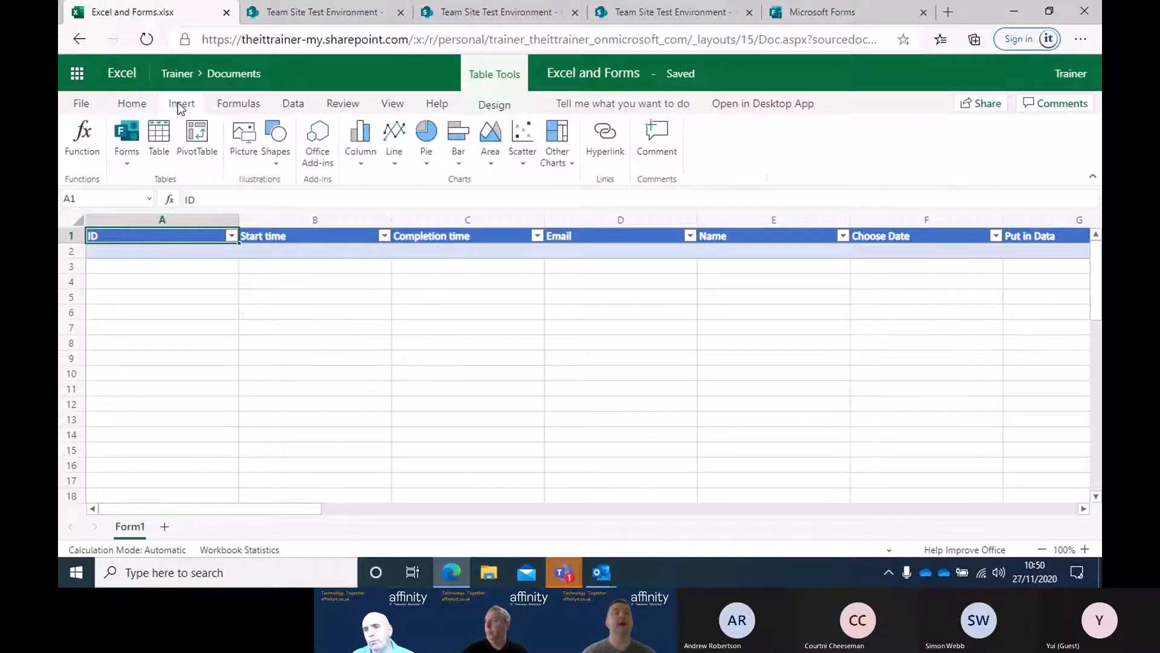
click(132, 168)
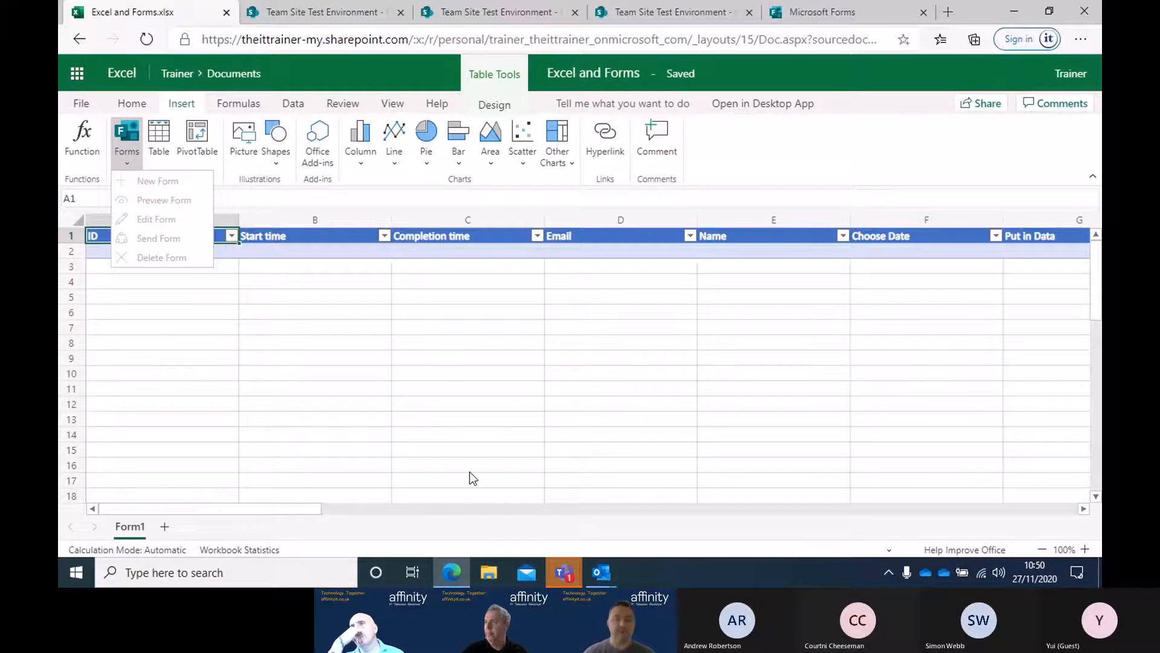
Step: Switch to the untitled message in Outlook and start a new poll for the e-mail
mouse_move(595, 571)
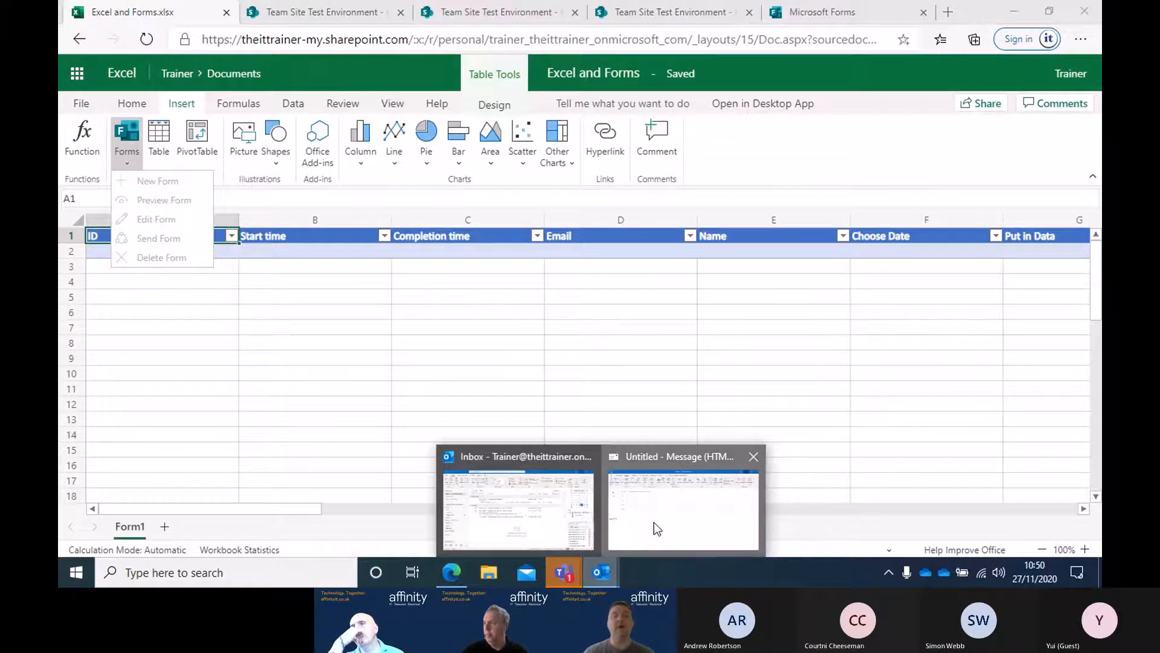
click(657, 528)
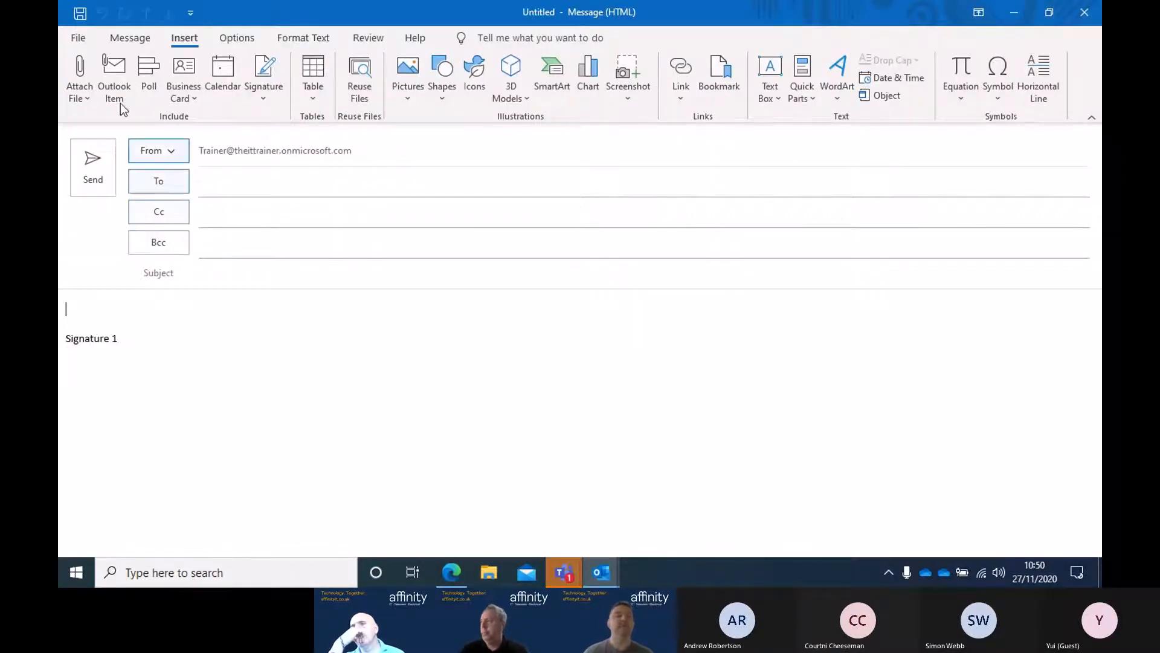
click(143, 86)
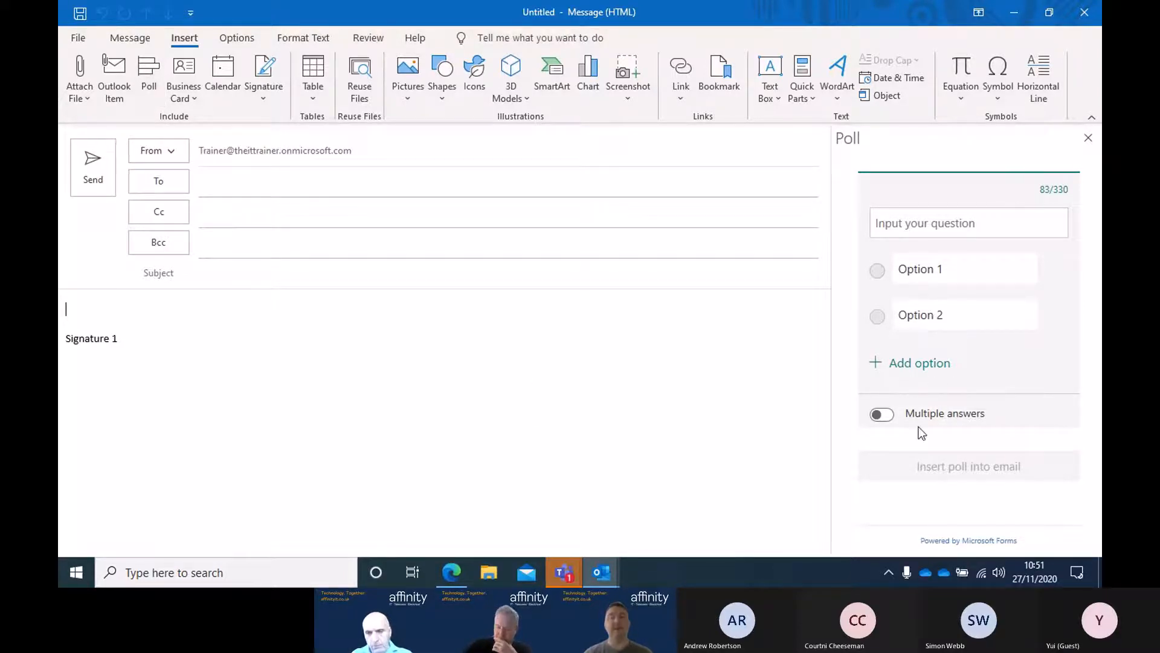
Step: Close the Outlook poll without inserting it, and switch to Microsoft Teams to show the Demo Team's Forms in Teams channel
click(1088, 139)
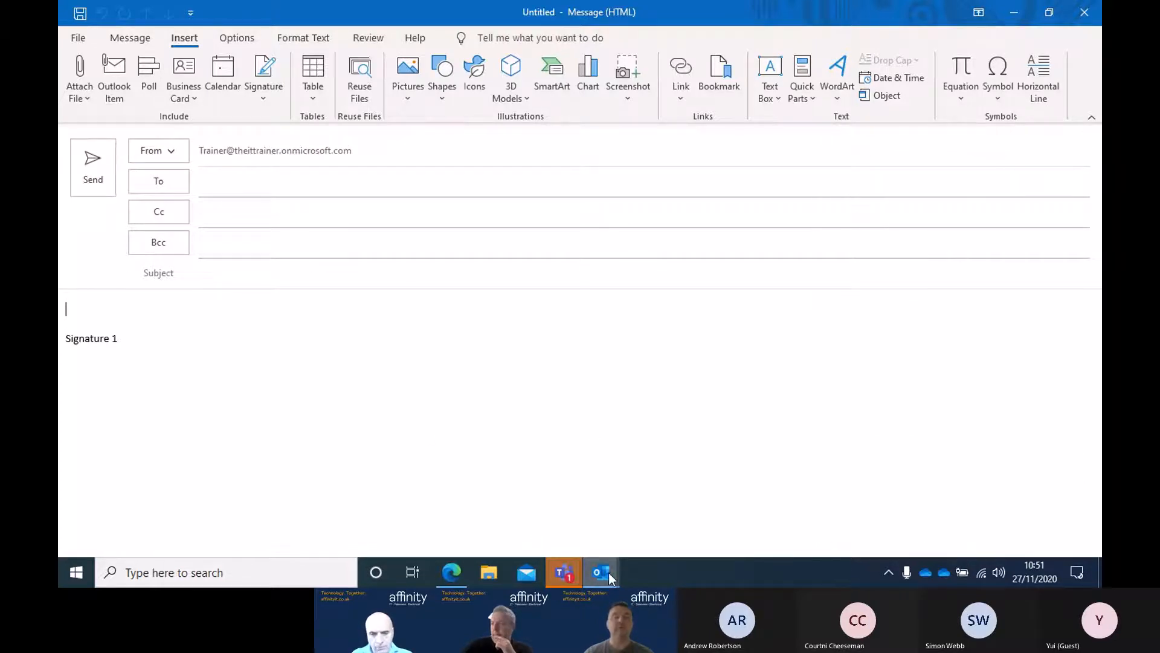
mouse_move(608, 572)
click(542, 517)
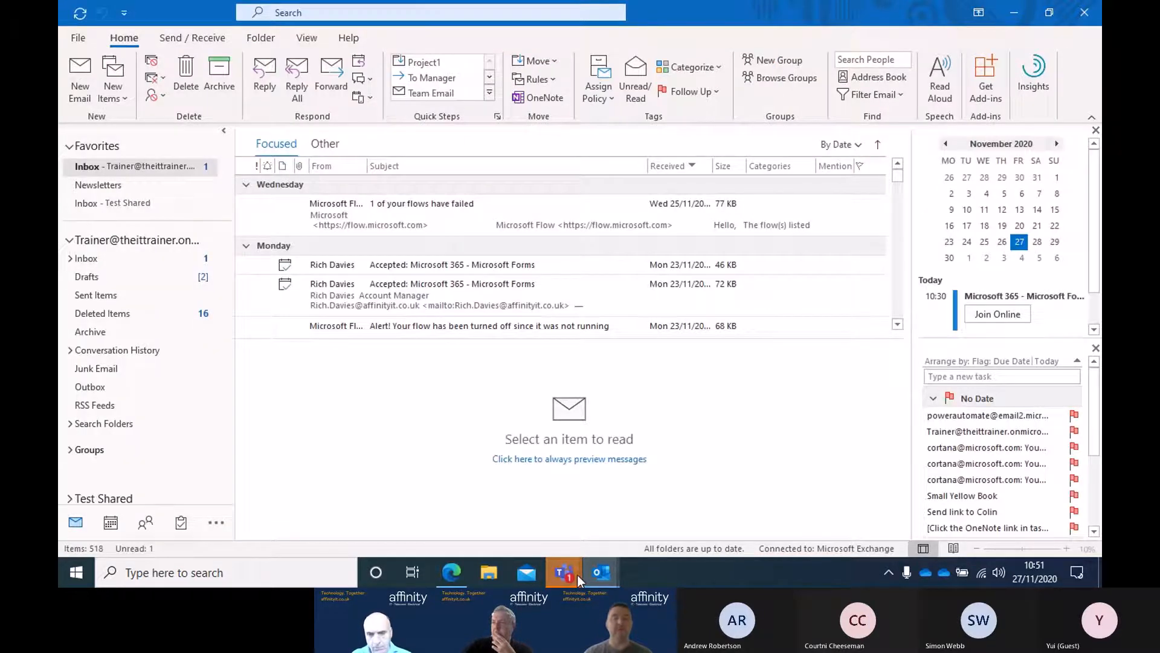
click(393, 478)
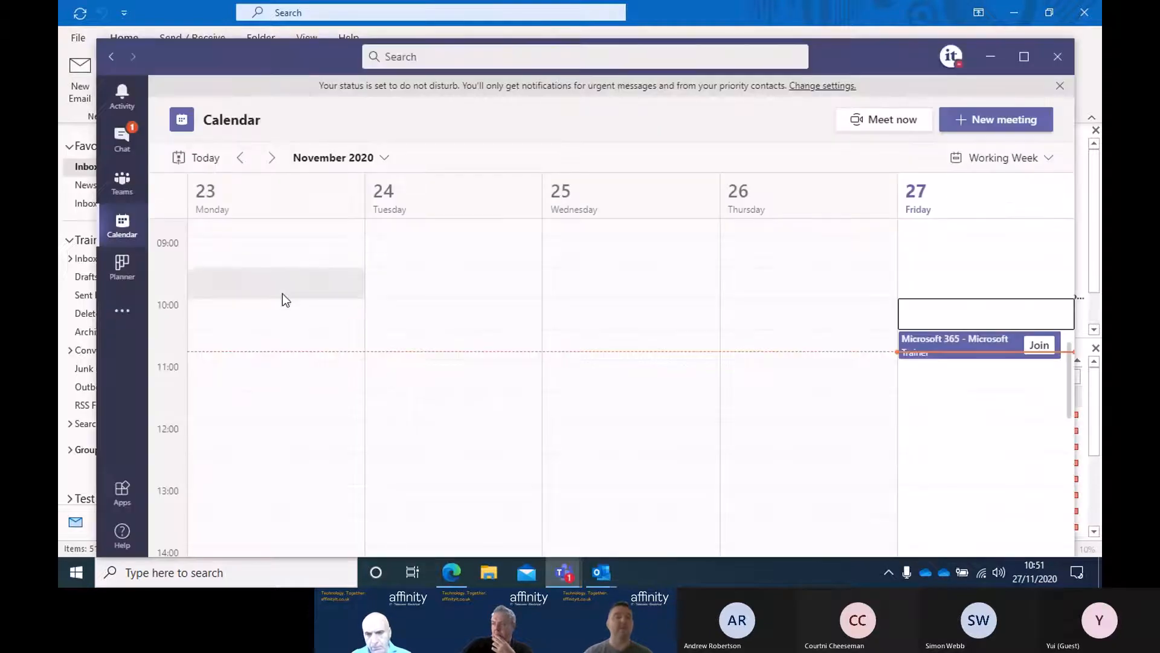
click(109, 176)
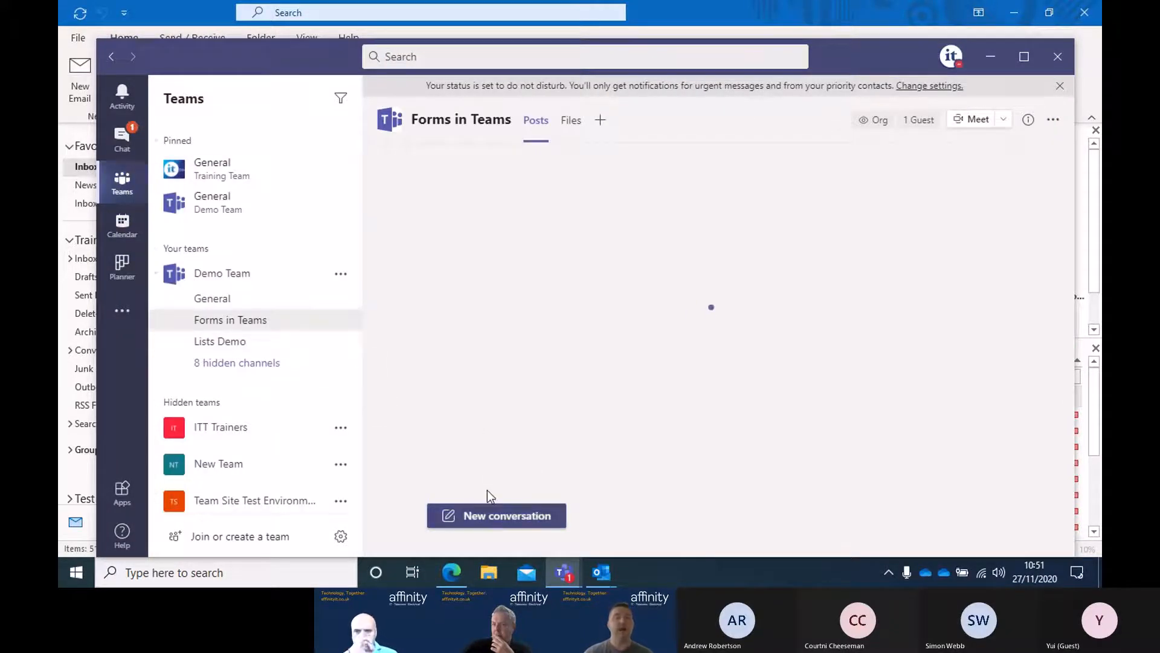
Step: Start a new conversation in the channel, view the Forms poll options, and close the poll without saving
click(522, 520)
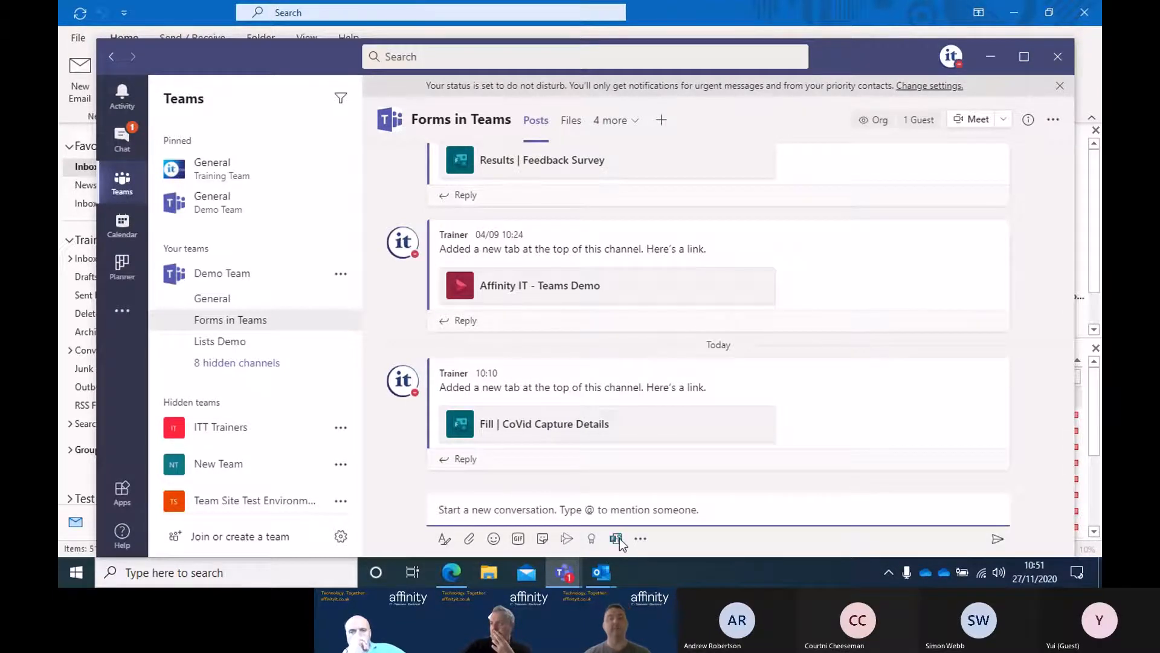
click(618, 540)
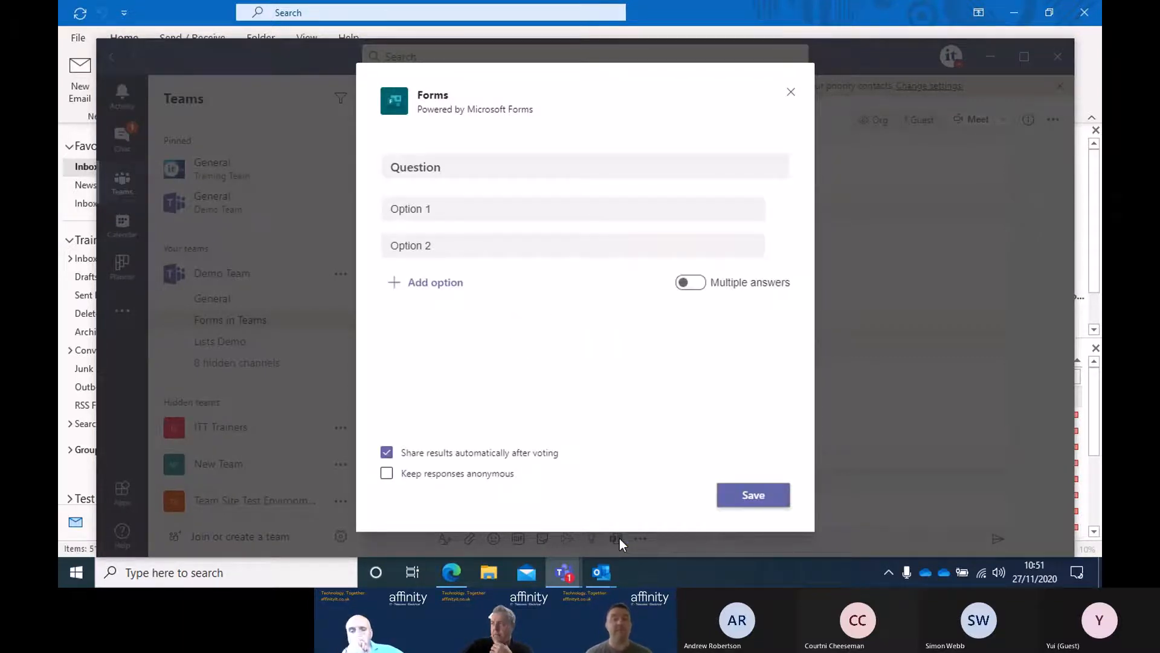
click(791, 92)
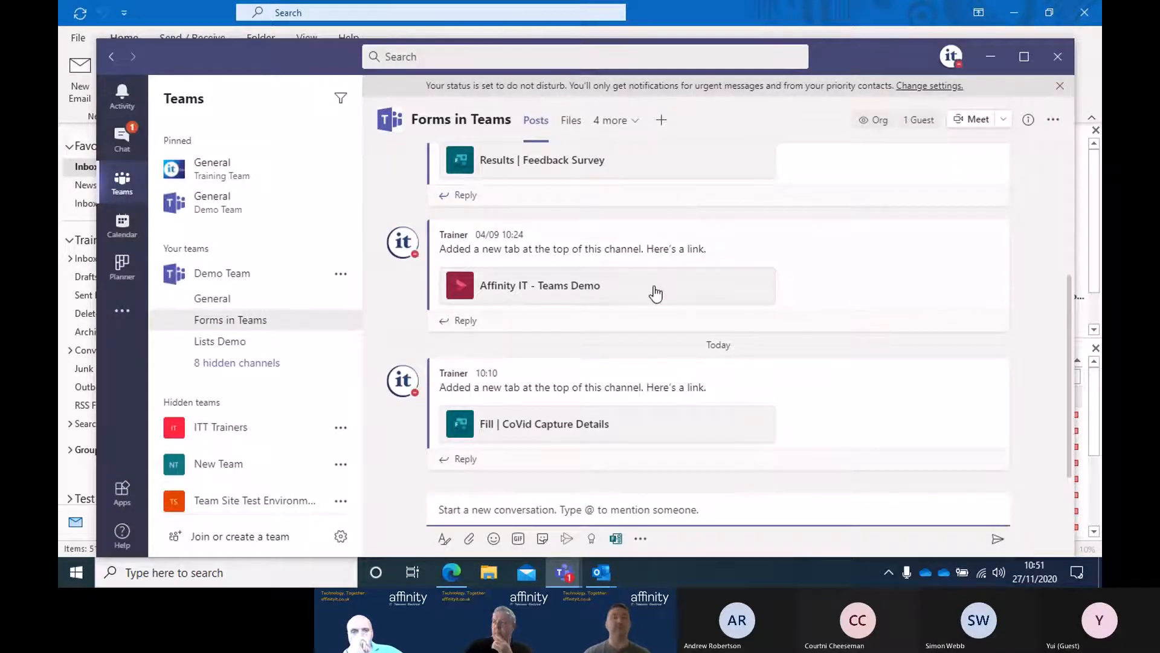
Step: Maximize the Teams window and look through the channel's posts about added form tabs
scroll(662, 266, up, 1)
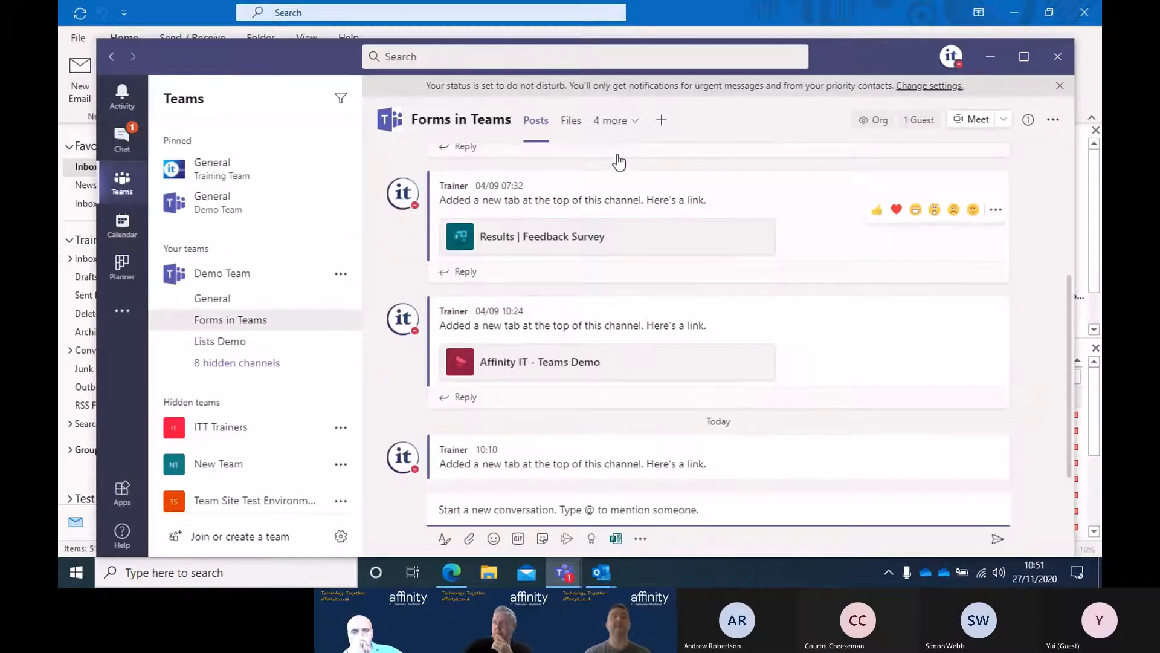
click(1022, 58)
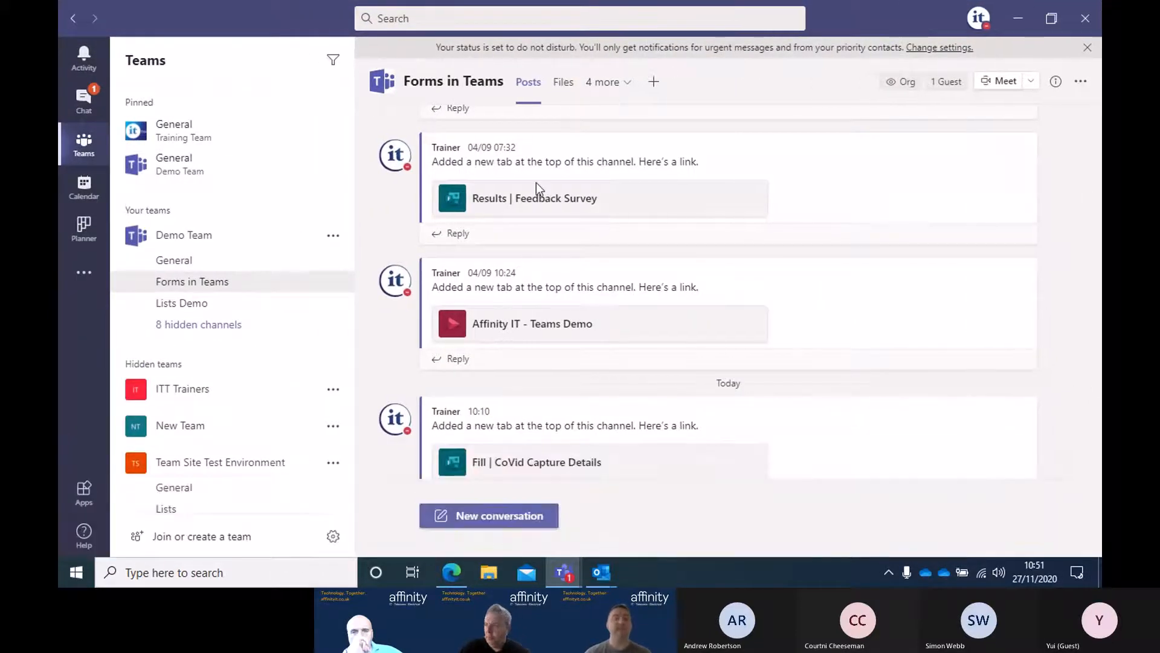
scroll(520, 277, up, 1)
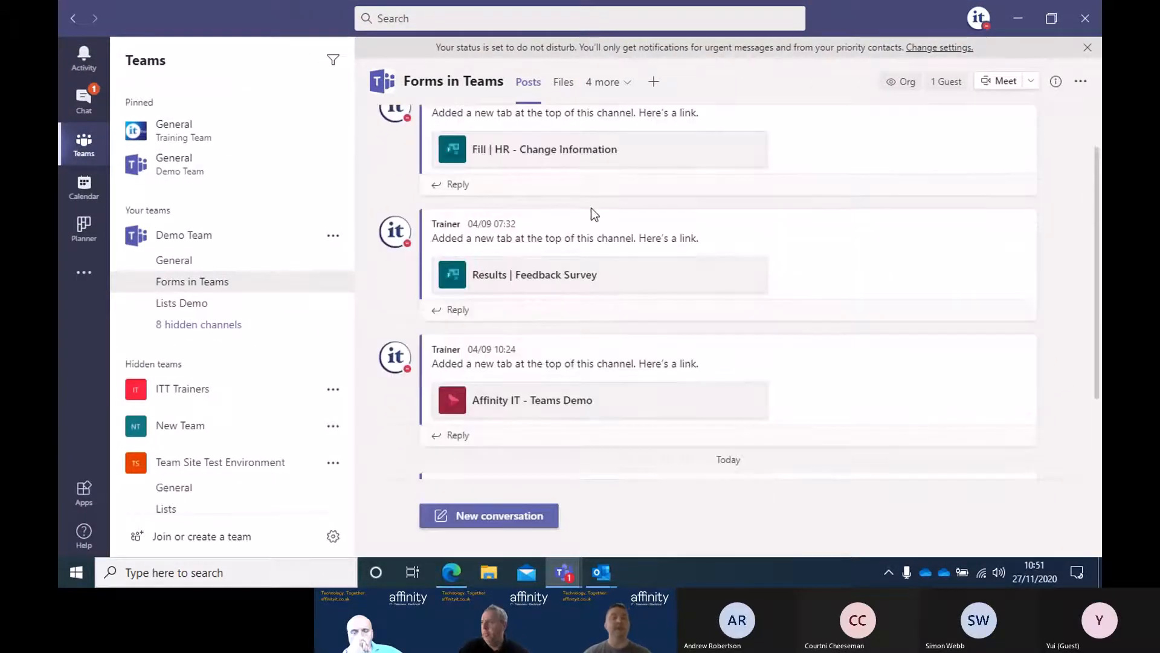
Step: Examine the options for adding an existing form as a channel tab, including collecting responses or showing results, without saving a tab
click(653, 80)
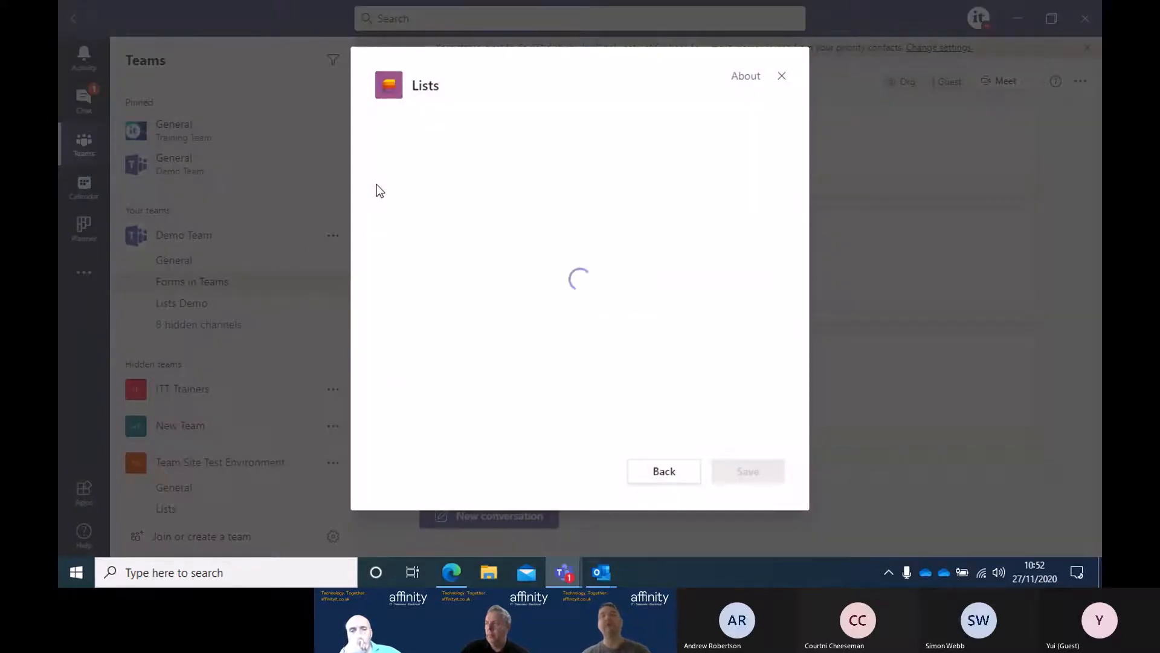
click(782, 76)
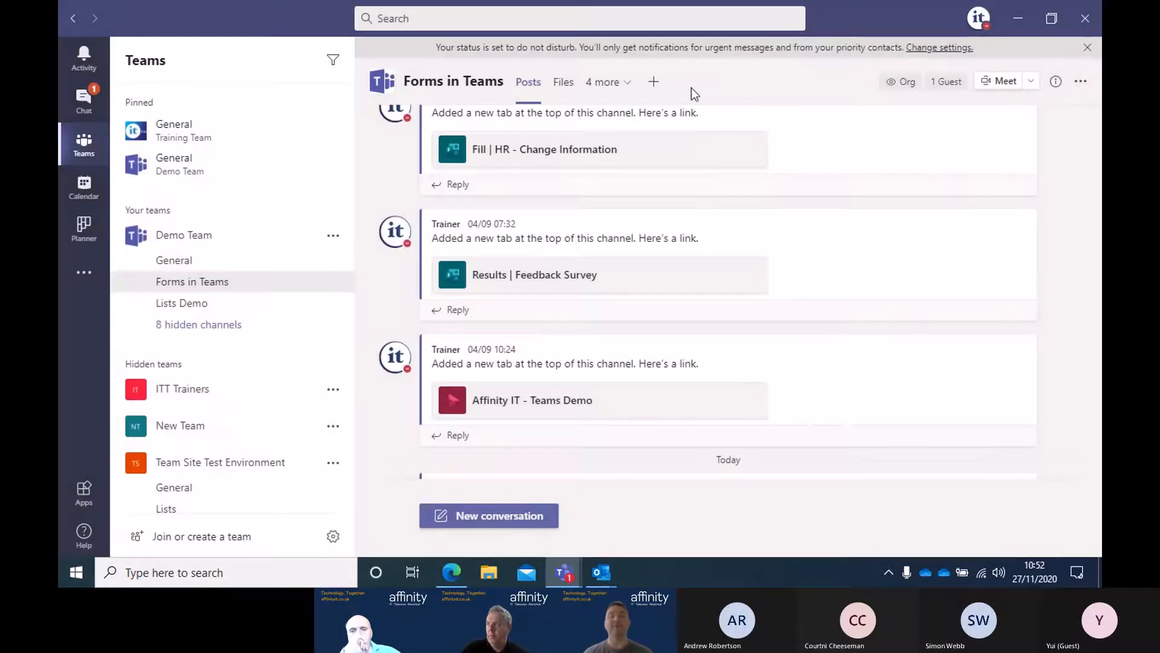
click(655, 85)
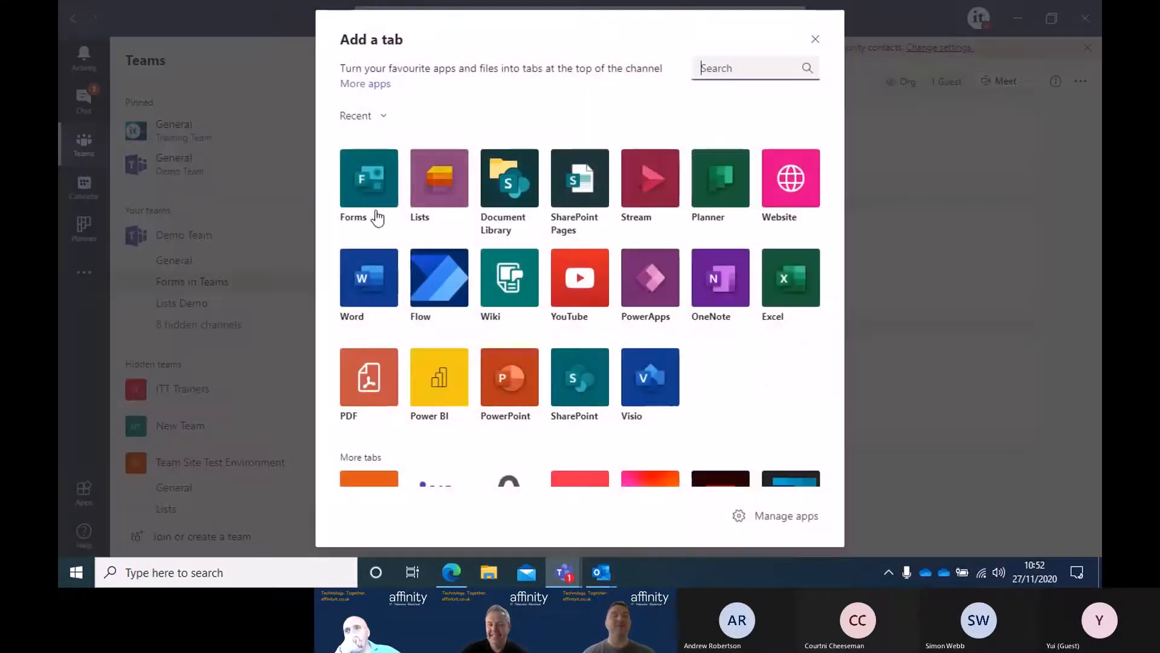
click(370, 192)
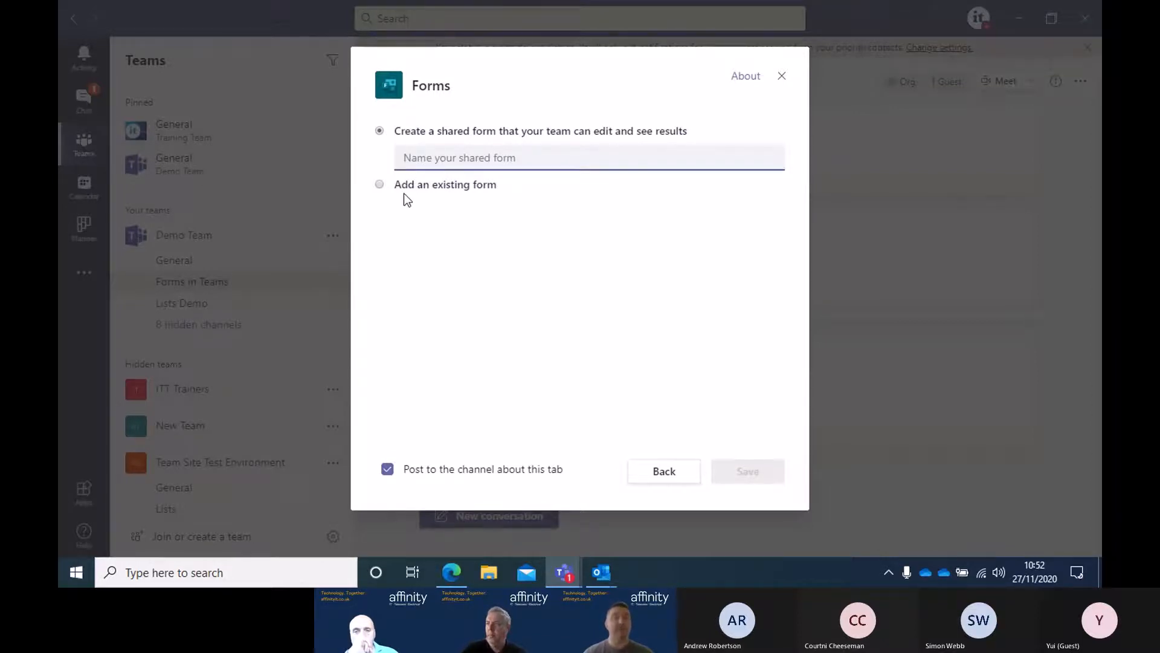
click(378, 184)
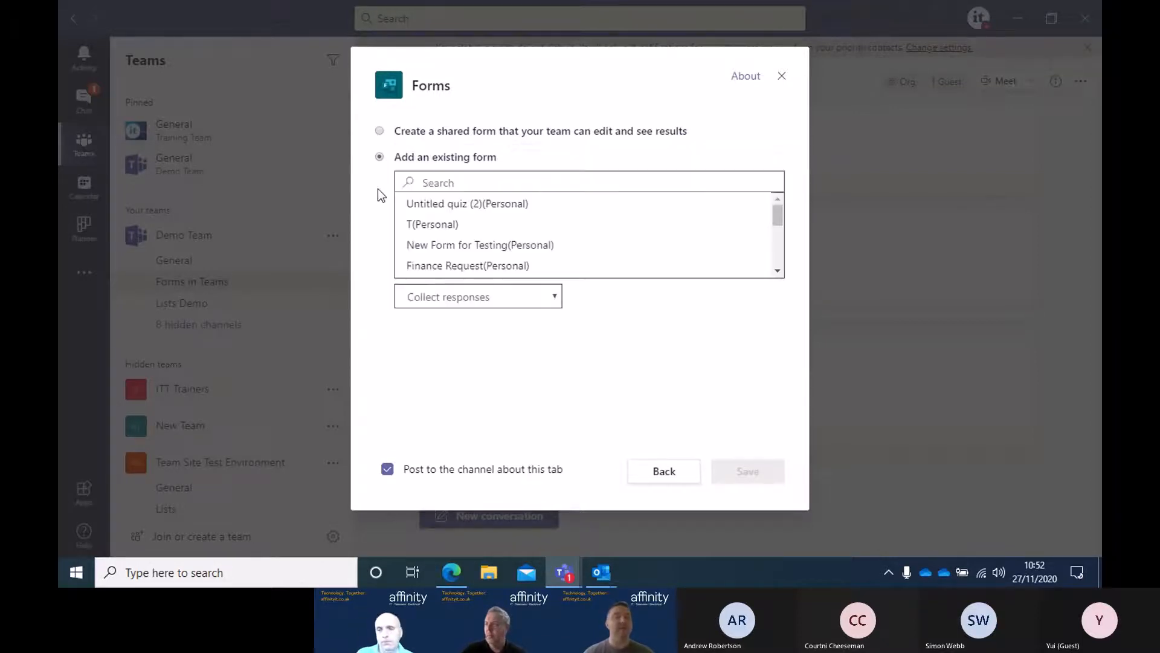
click(458, 298)
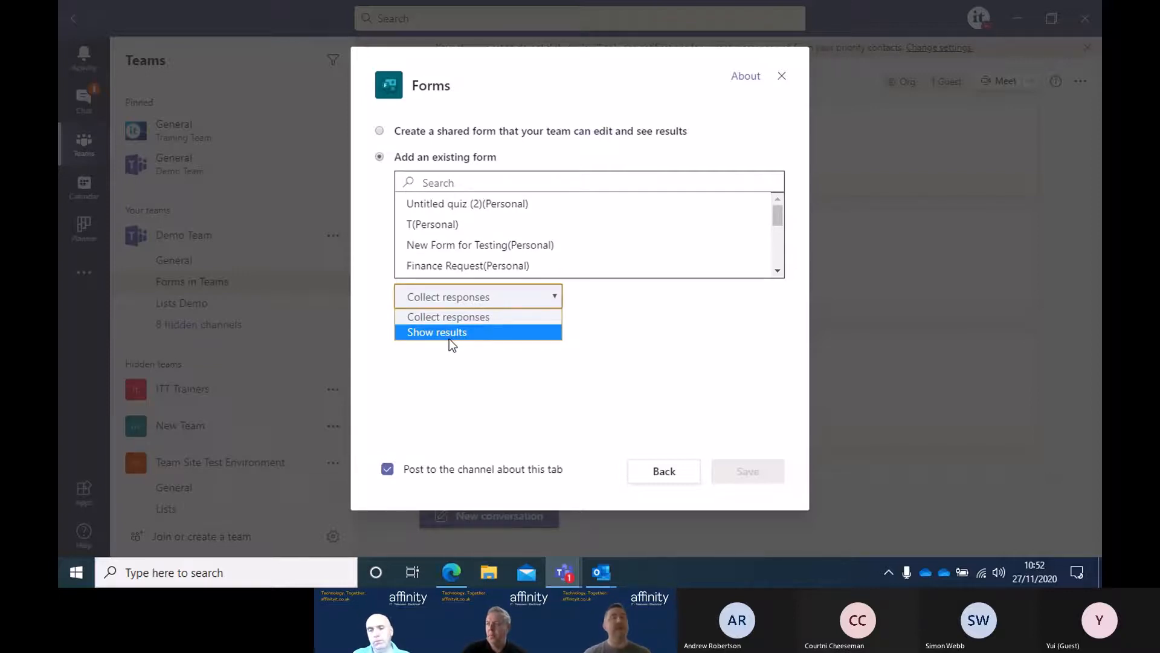
click(658, 477)
click(781, 76)
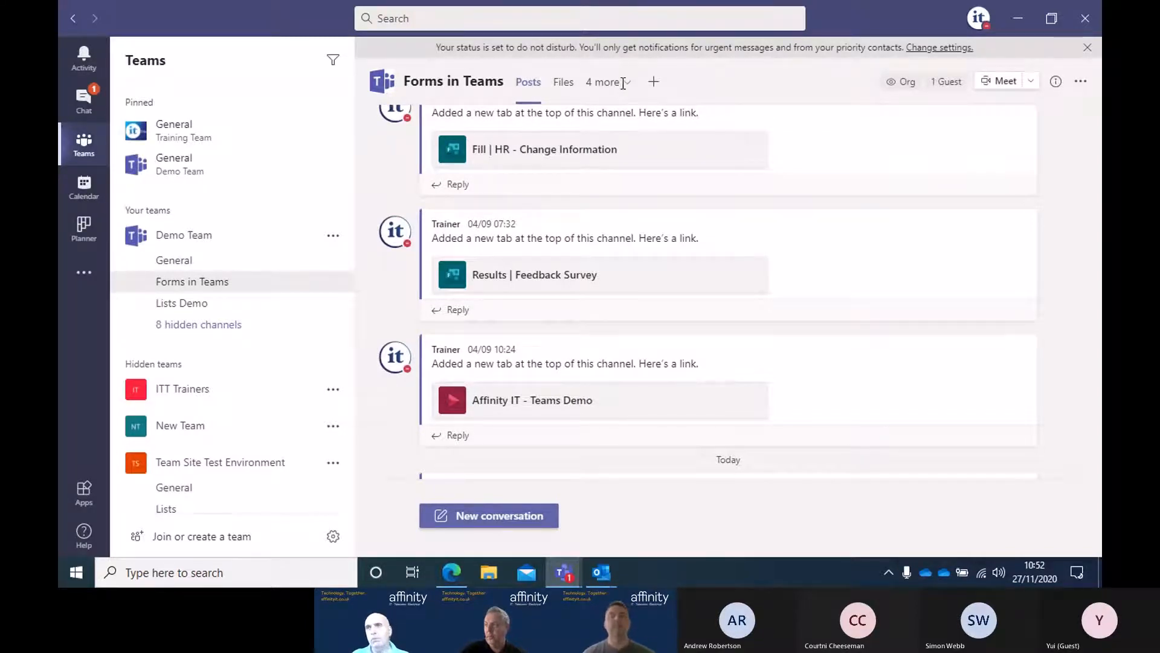
click(654, 82)
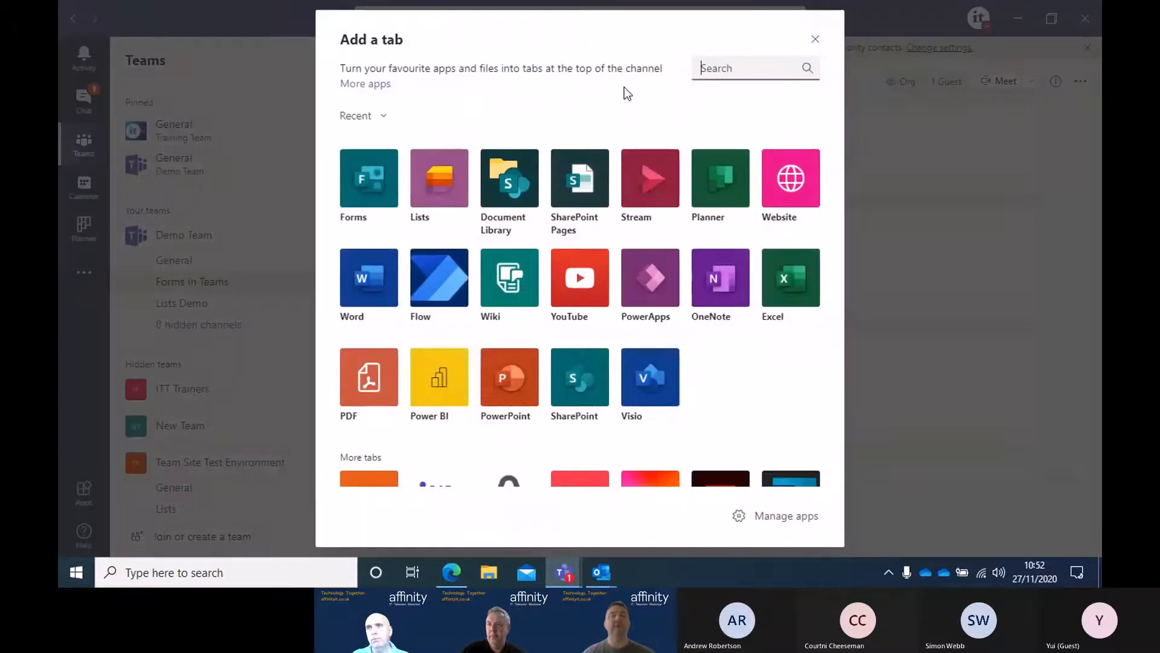
click(816, 40)
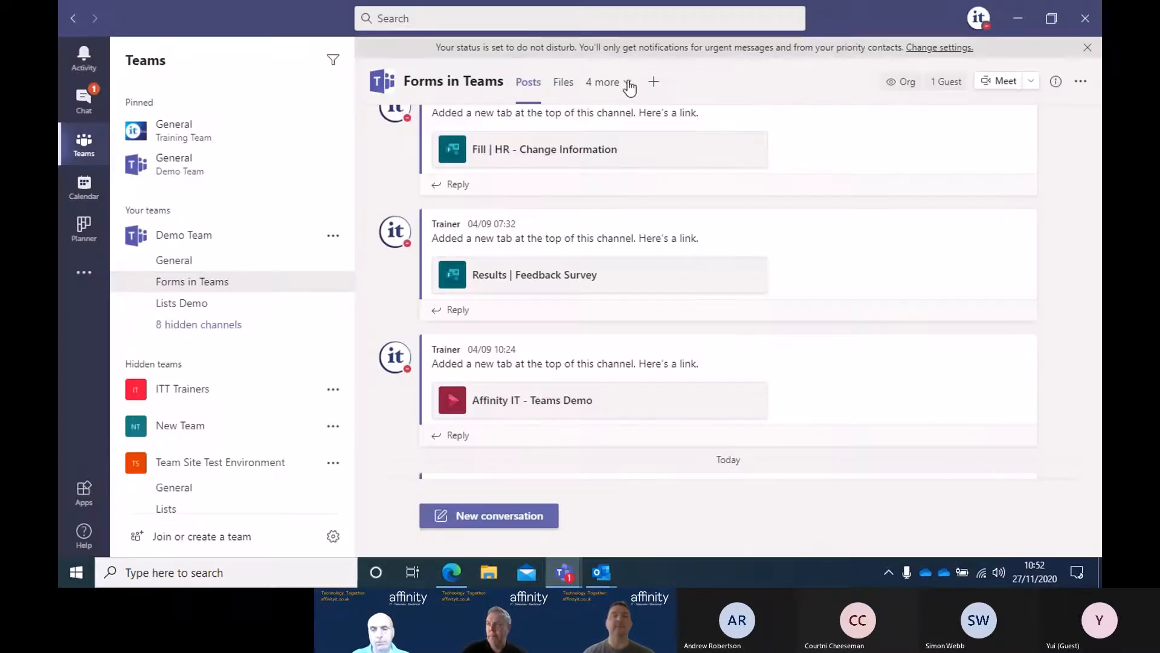
Step: Open the channel's HR - Change Information fill-in form and review the questions shown for an Address change
click(628, 85)
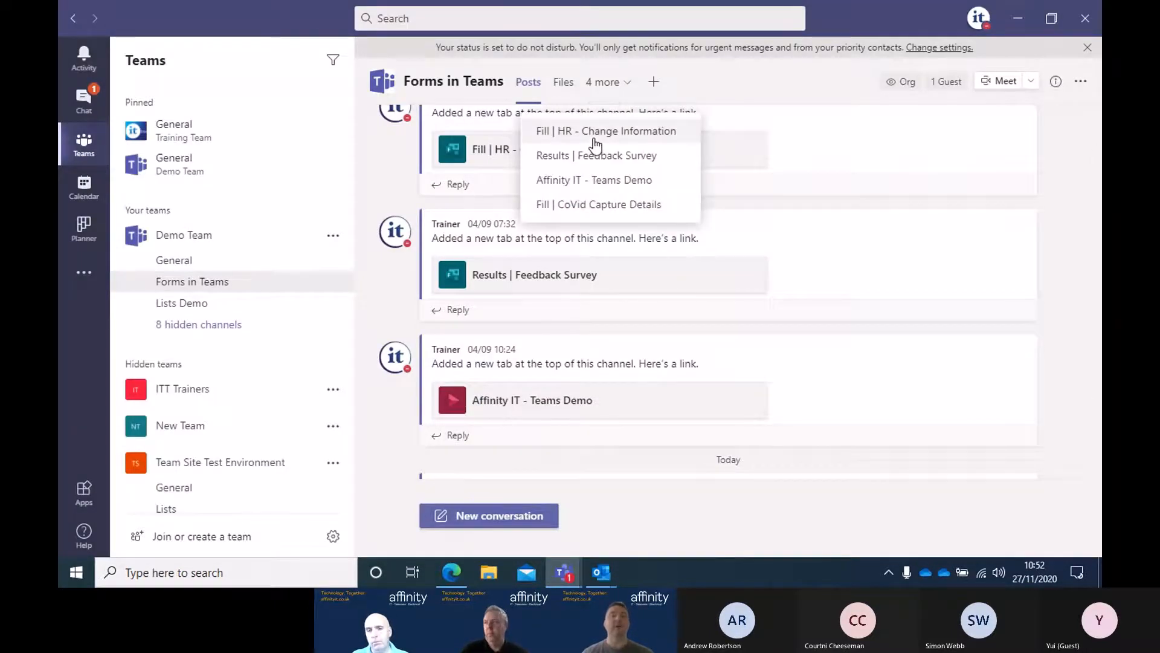
click(594, 139)
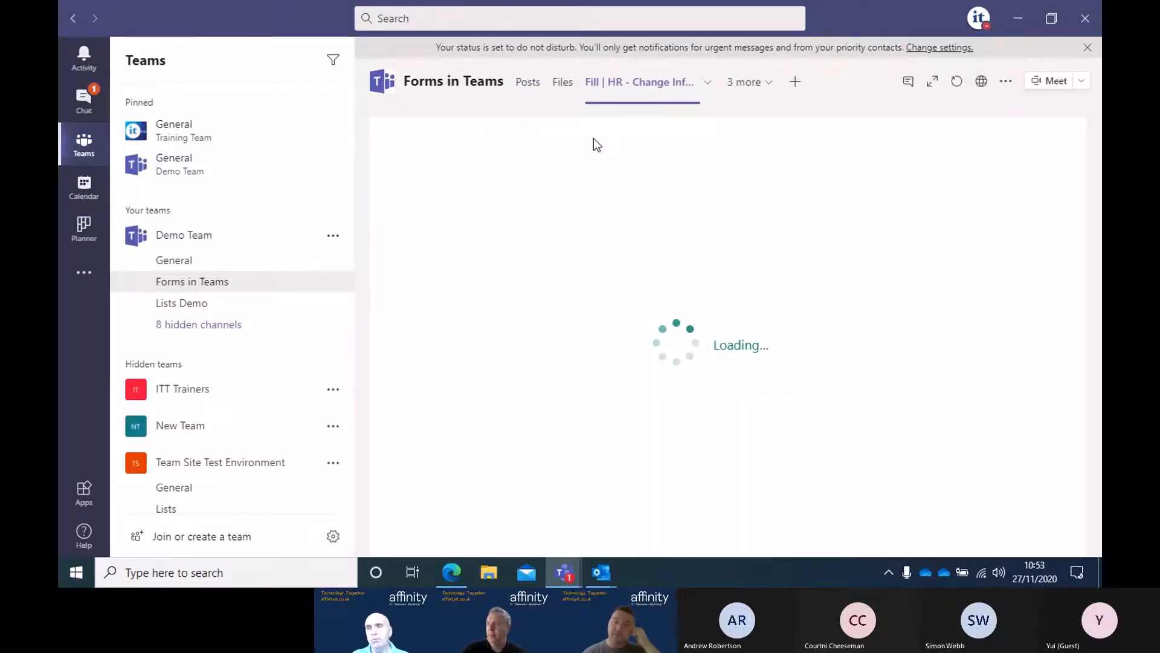
scroll(628, 212, down, 4)
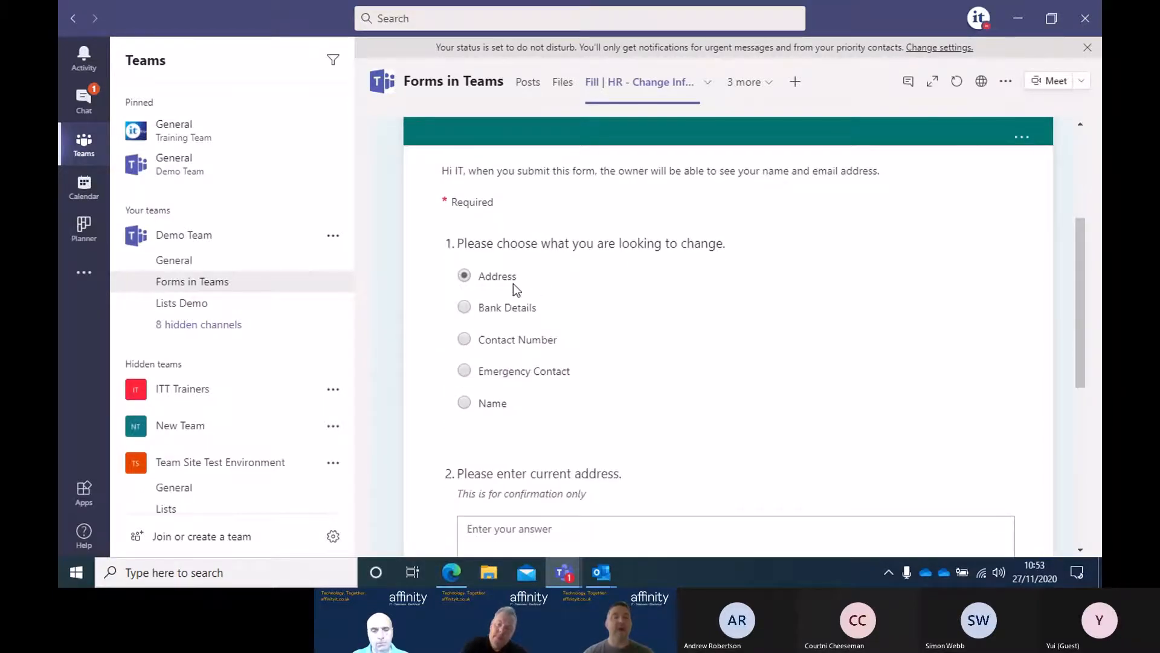
scroll(531, 320, down, 6)
scroll(554, 361, up, 6)
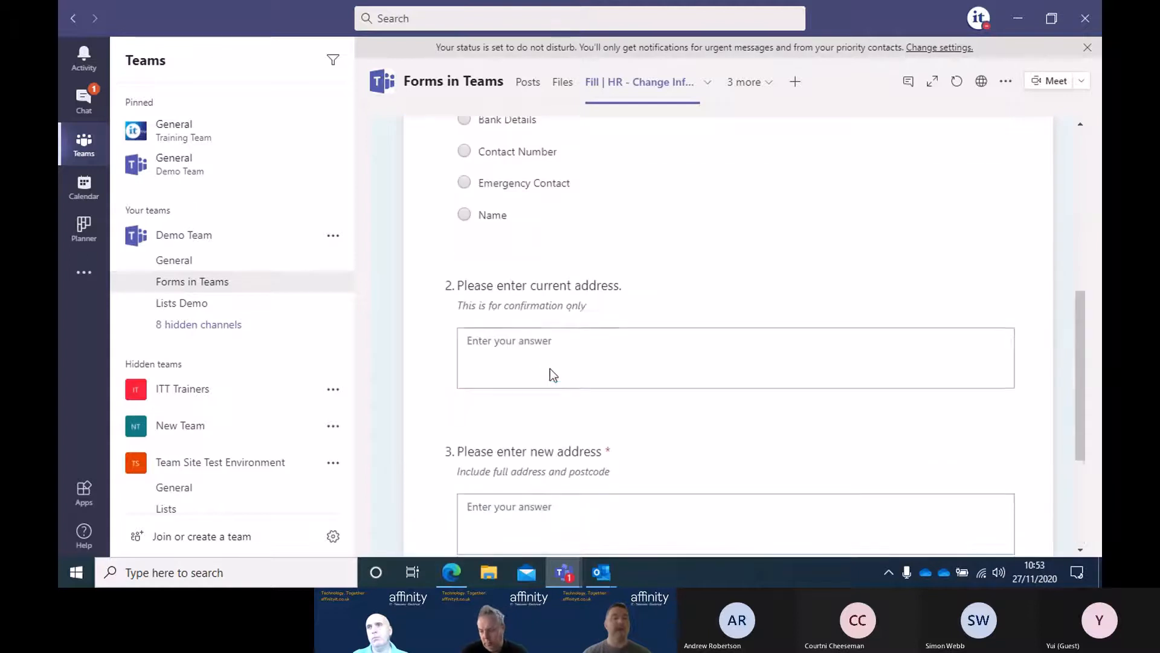
Step: Choose Bank Details in question 1 of the HR form and review its follow-up questions
click(494, 285)
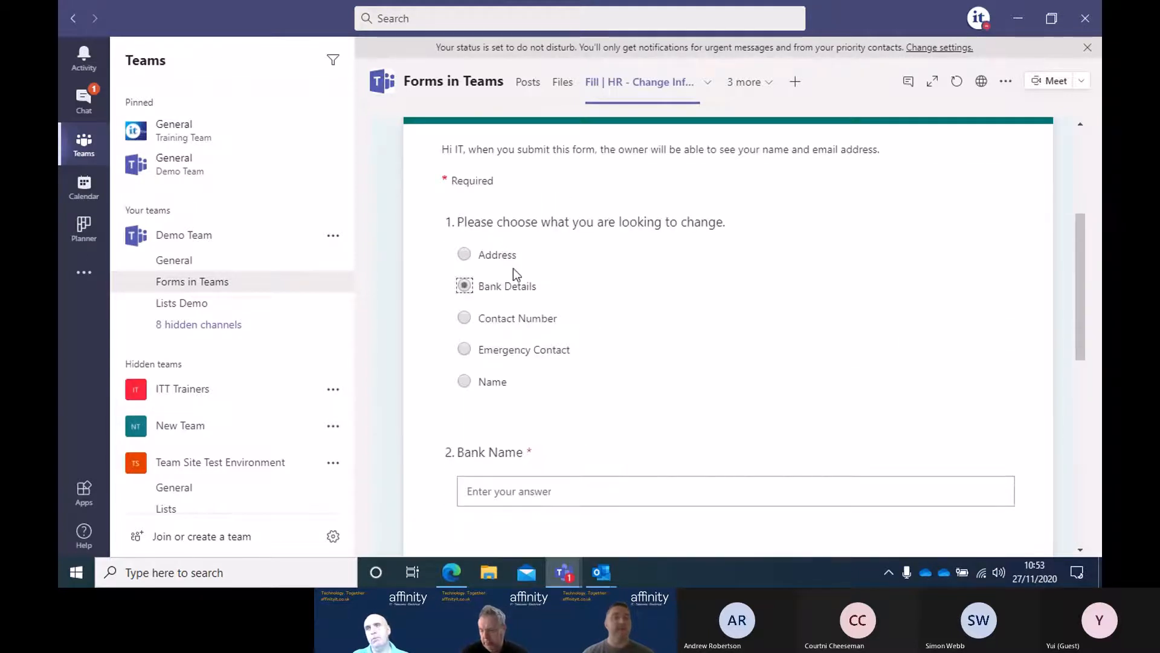
scroll(520, 263, down, 1)
scroll(526, 210, down, 3)
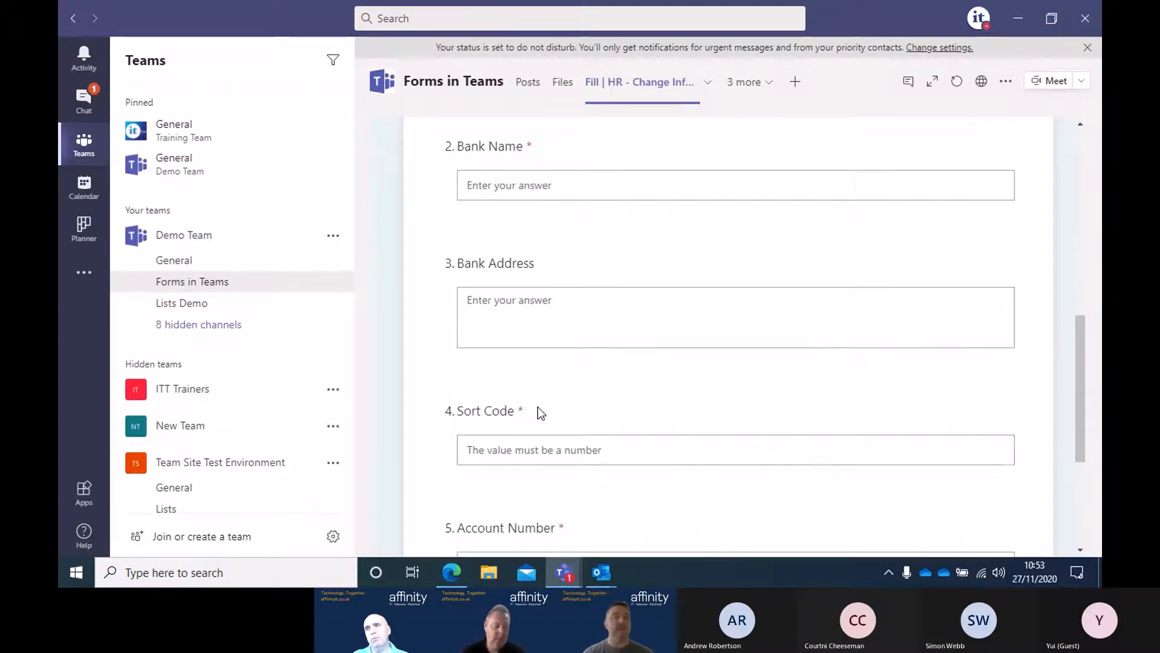
scroll(538, 412, down, 3)
scroll(539, 414, up, 4)
scroll(540, 414, up, 3)
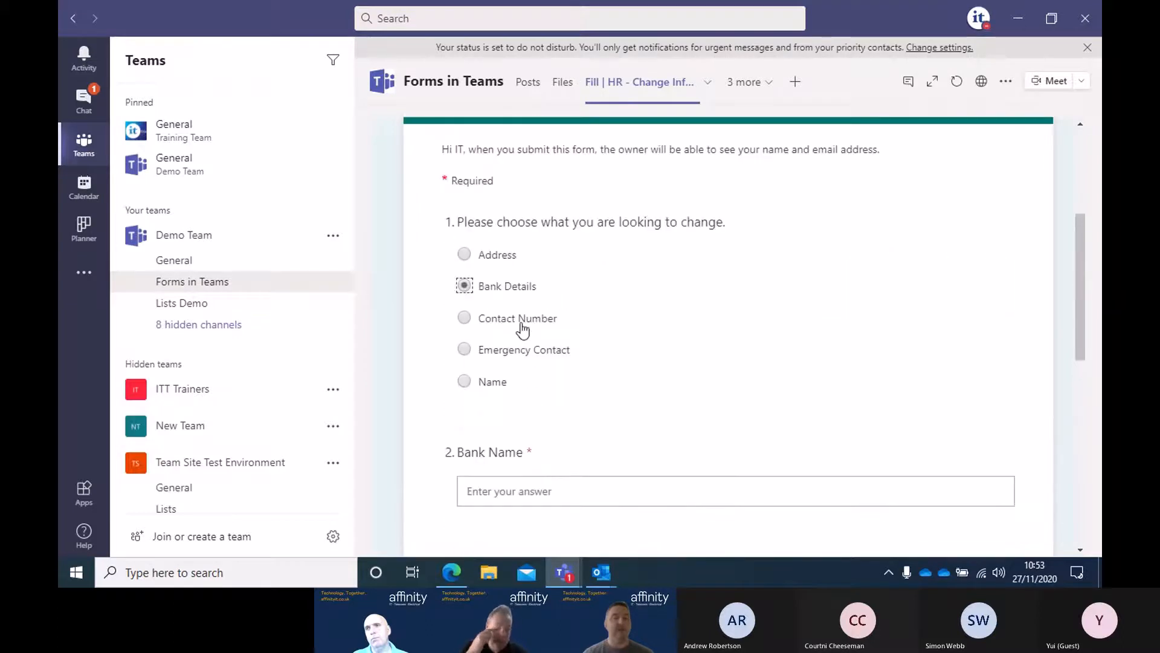
Step: Select Contact Number, Emergency Contact and Name in turn in question 1 to check the follow-up questions for each
click(521, 318)
scroll(605, 338, down, 3)
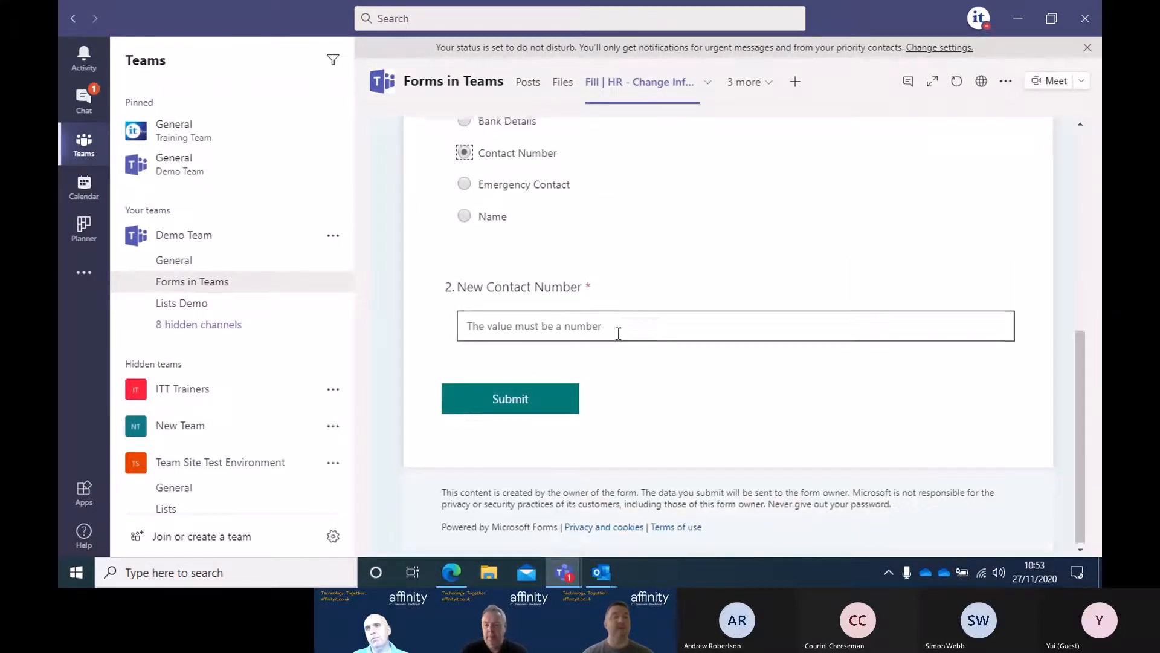
scroll(610, 320, up, 2)
click(531, 337)
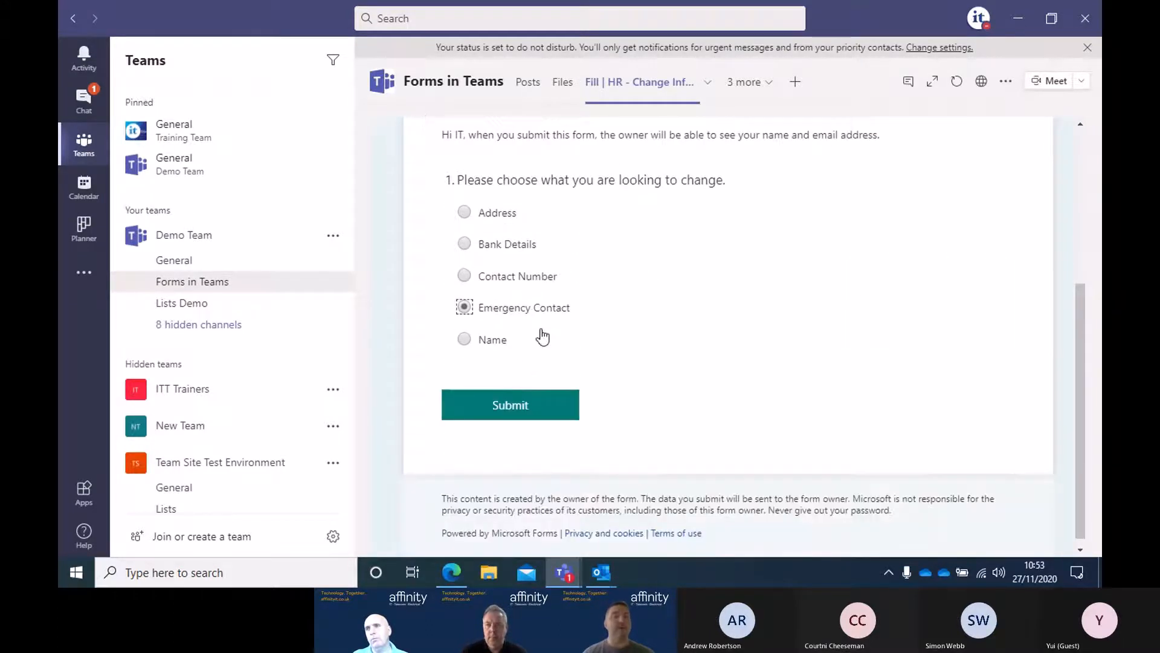
click(492, 336)
scroll(514, 320, up, 2)
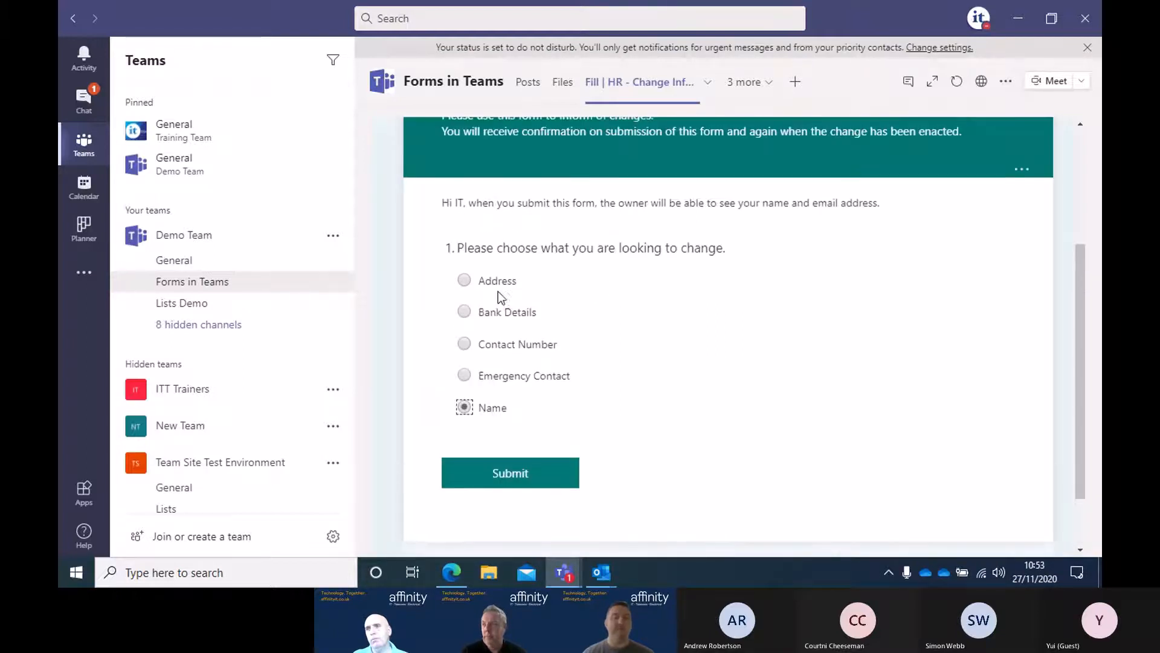
Step: Choose Address and then Bank Details again in question 1 to compare how the follow-up questions branch
click(493, 284)
scroll(574, 338, down, 3)
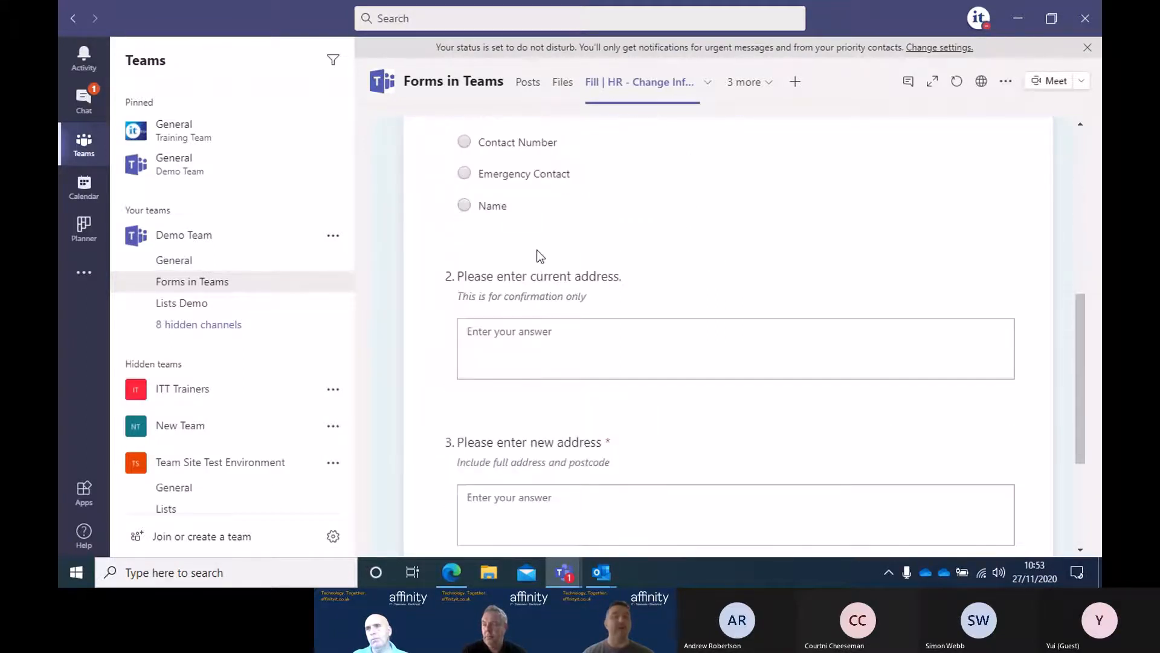
scroll(484, 266, up, 2)
click(465, 263)
scroll(561, 295, down, 2)
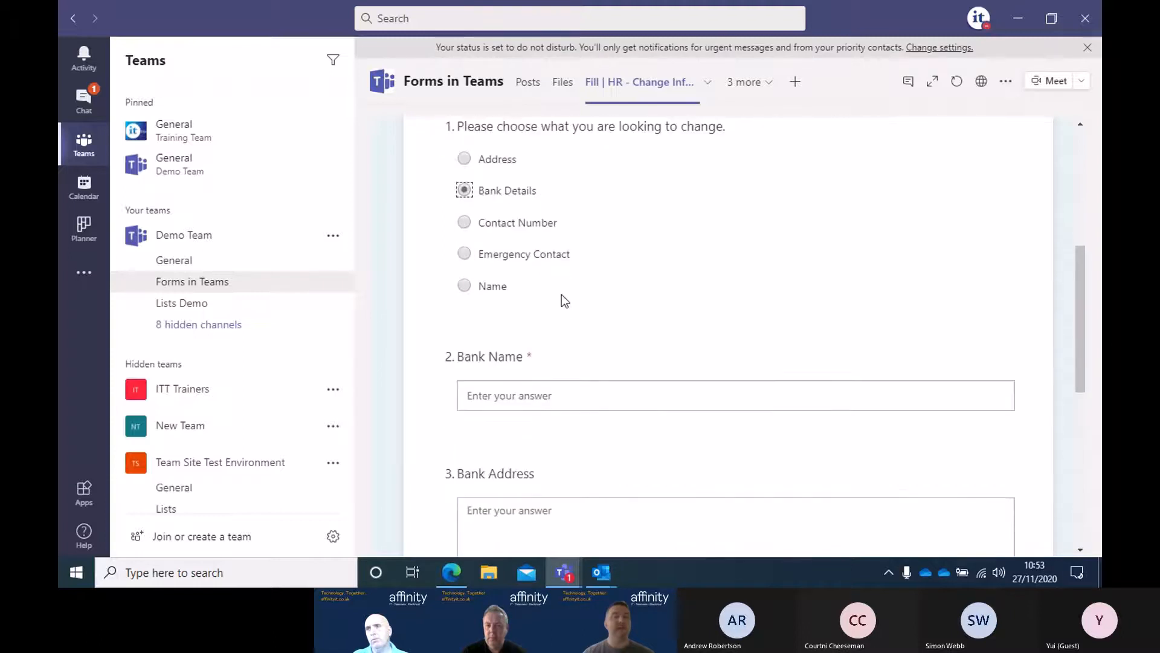
scroll(532, 414, up, 5)
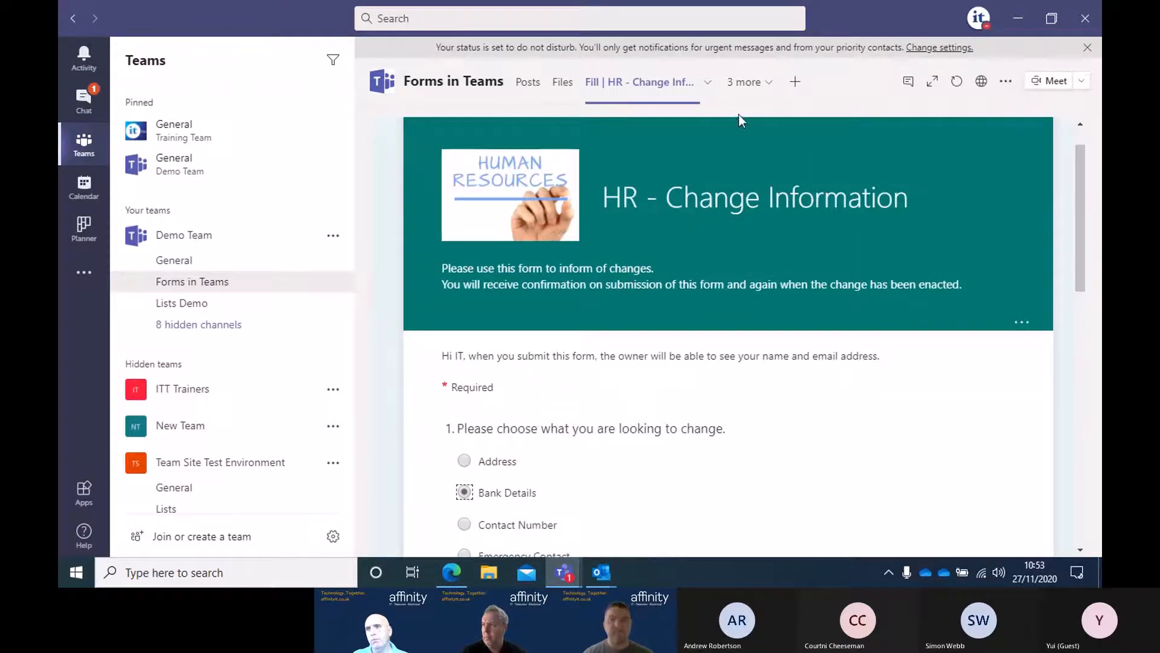
Step: Open the channel's Feedback Survey results and review the response summaries for its questions
click(748, 82)
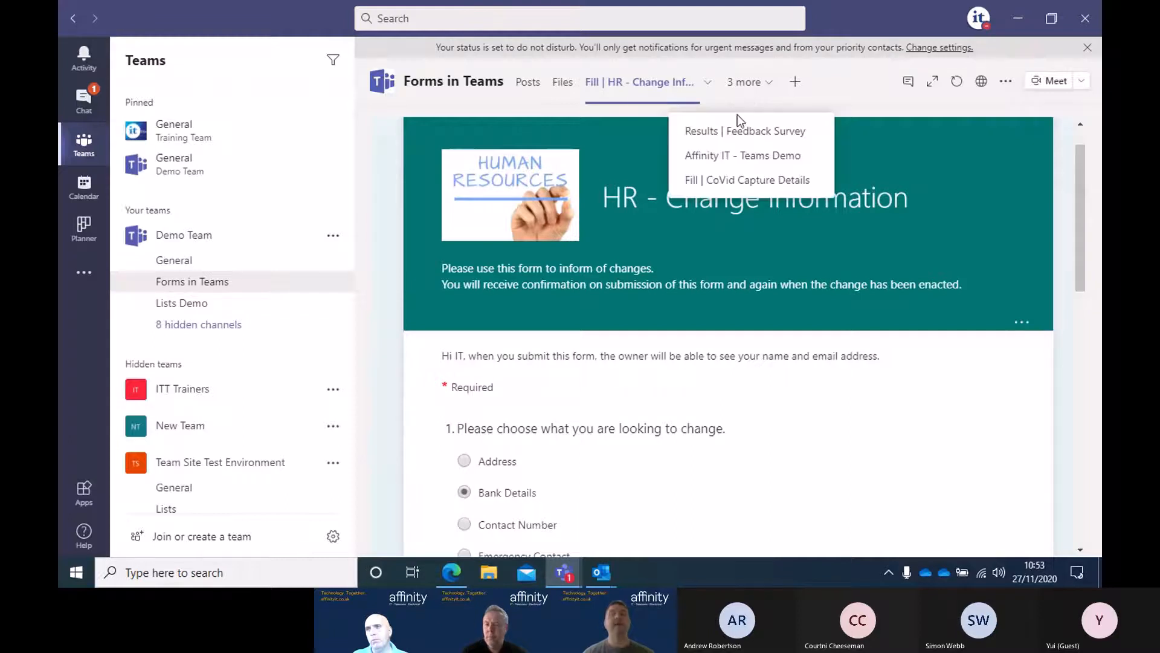
click(734, 130)
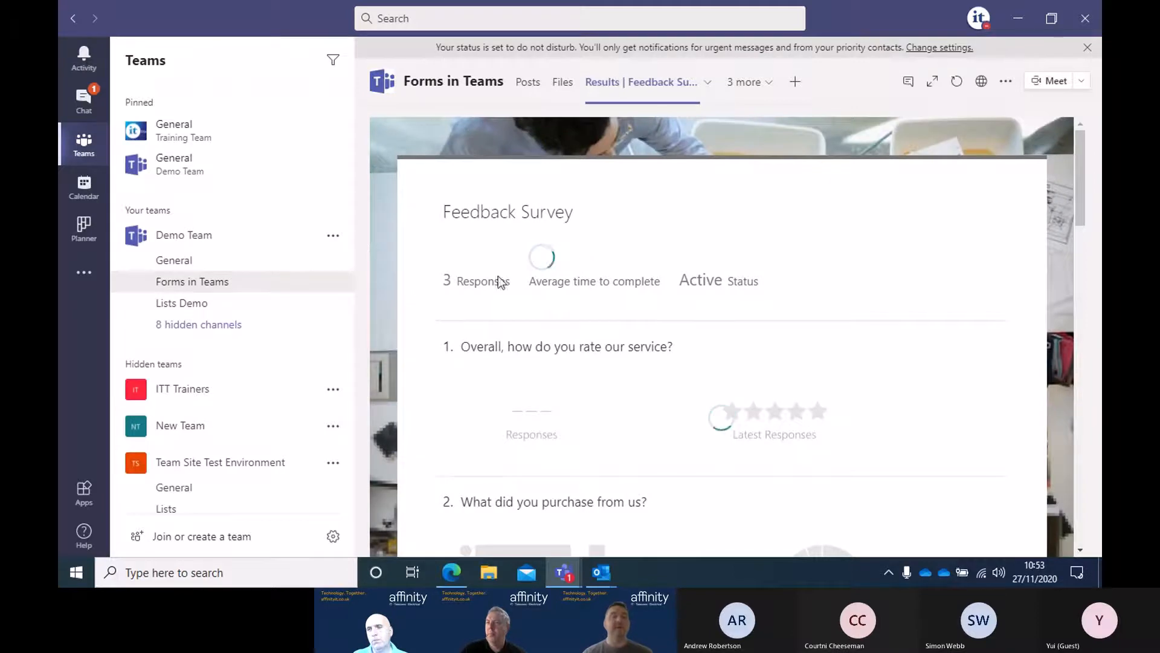
scroll(587, 277, down, 5)
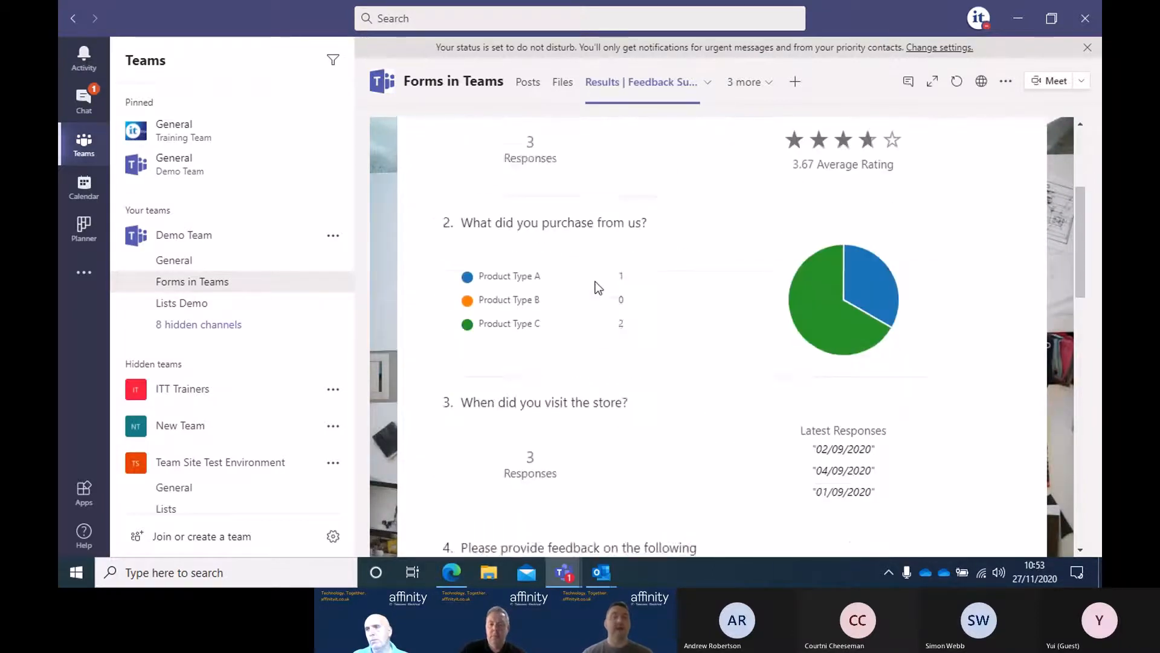
Step: Look over the rest of the Feedback Survey results and open the channel's Affinity IT - Teams Demo video
scroll(598, 287, down, 5)
scroll(595, 292, up, 10)
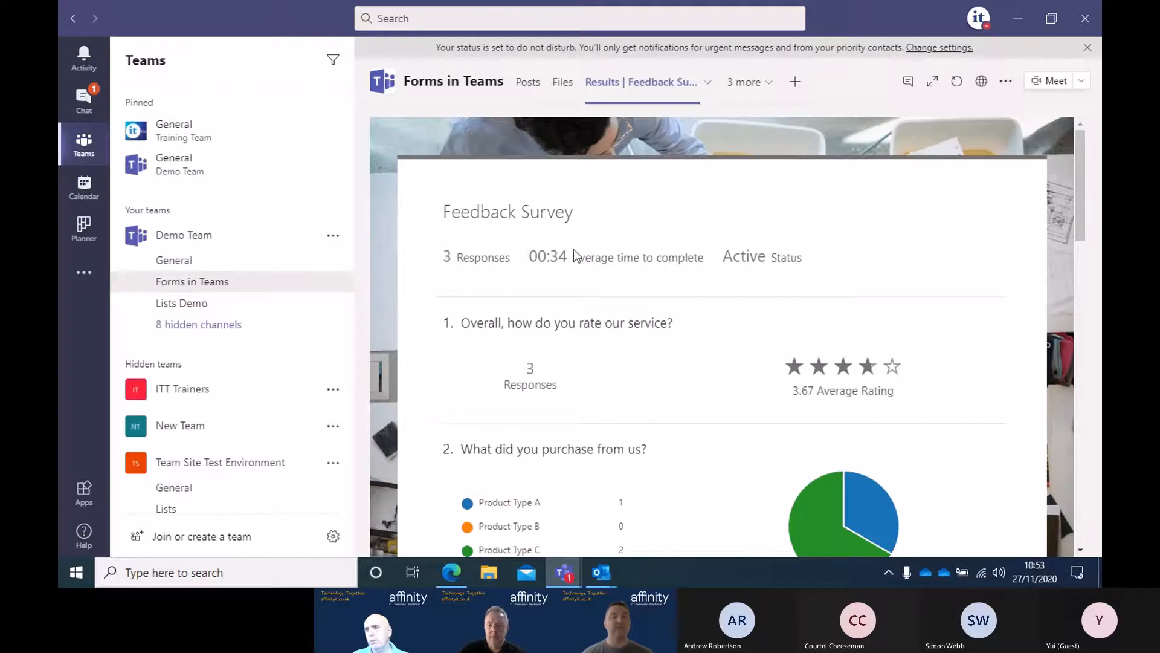
click(707, 84)
click(766, 88)
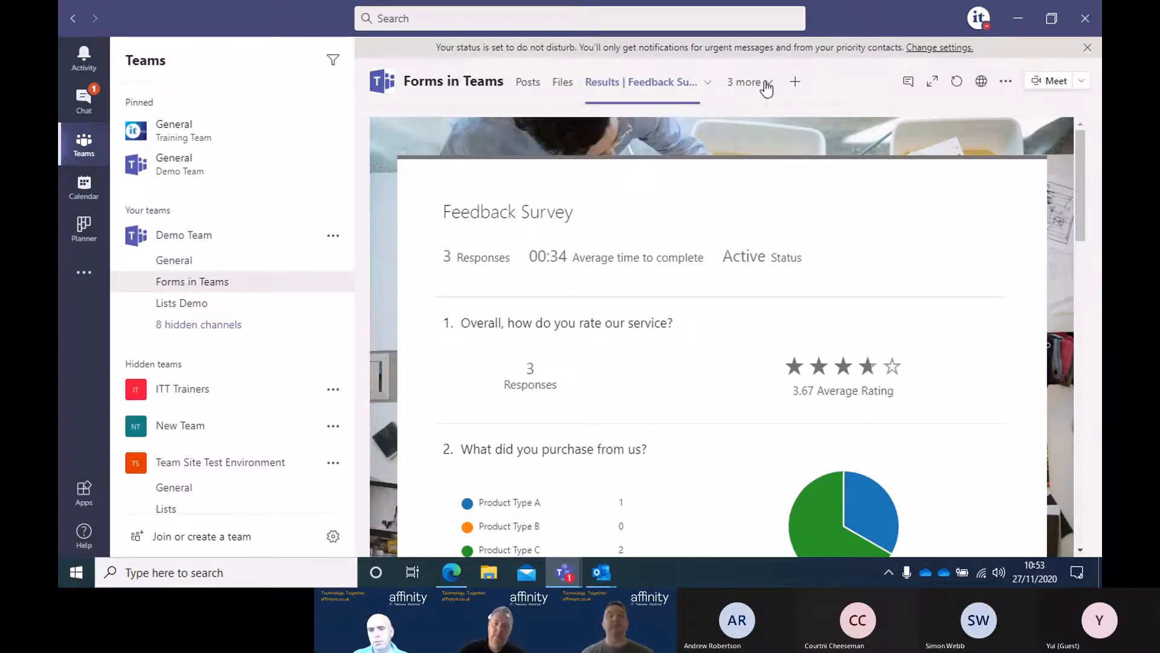
click(773, 91)
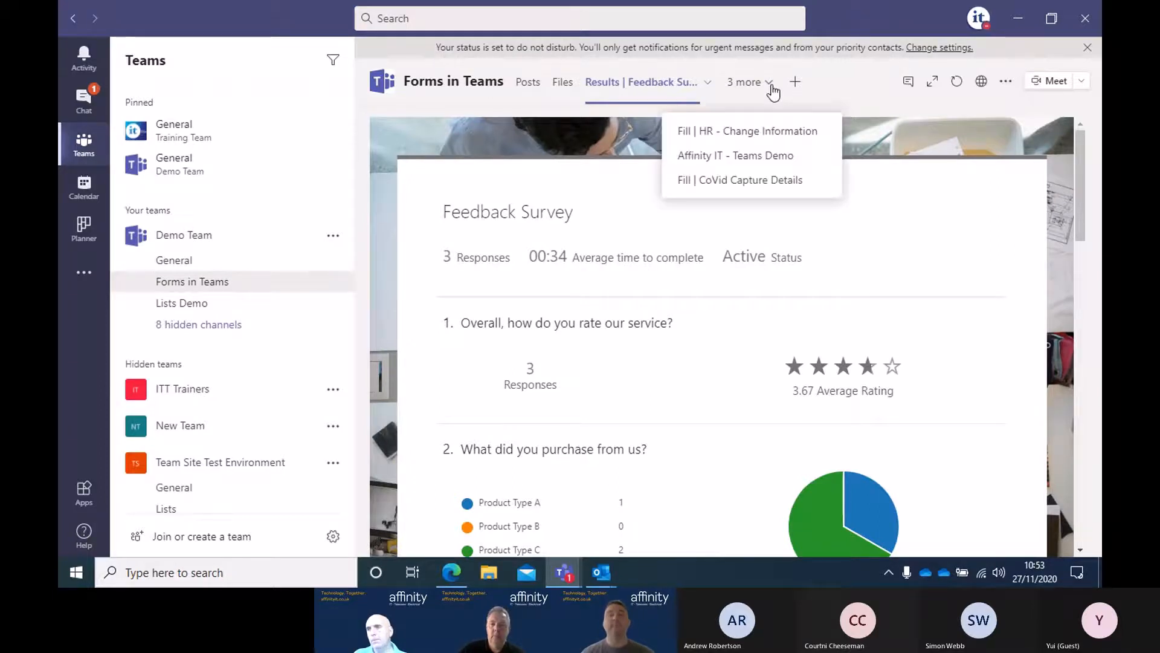
click(742, 158)
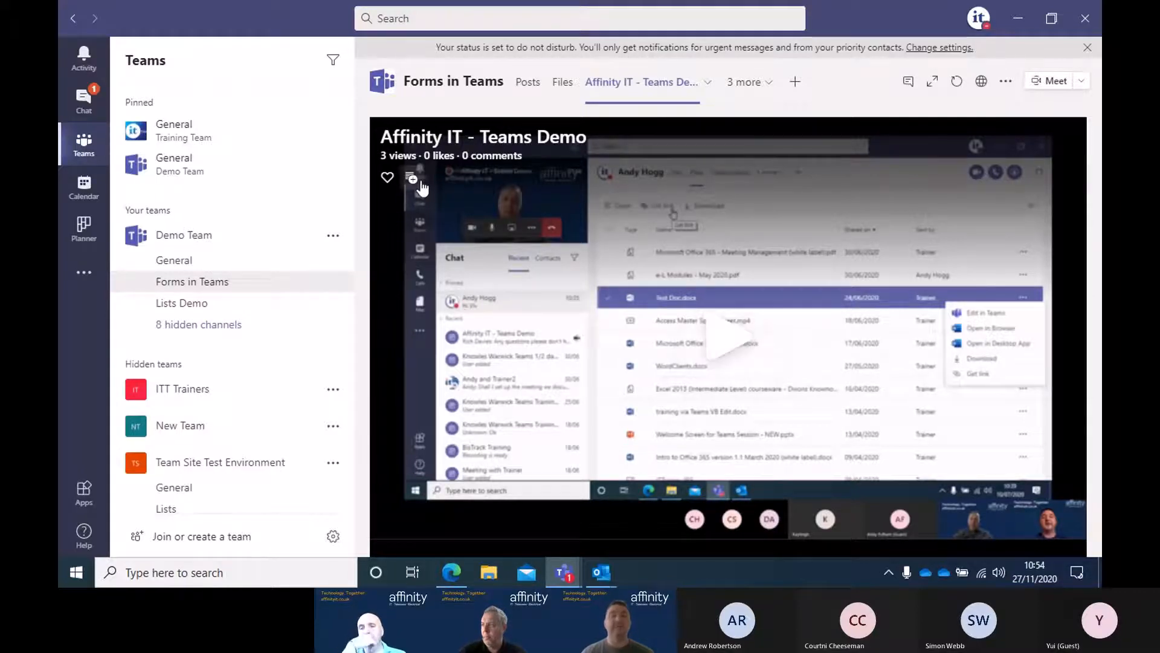
Step: Open the channel's CoVid Capture Details form and review its questions through to the end
click(745, 87)
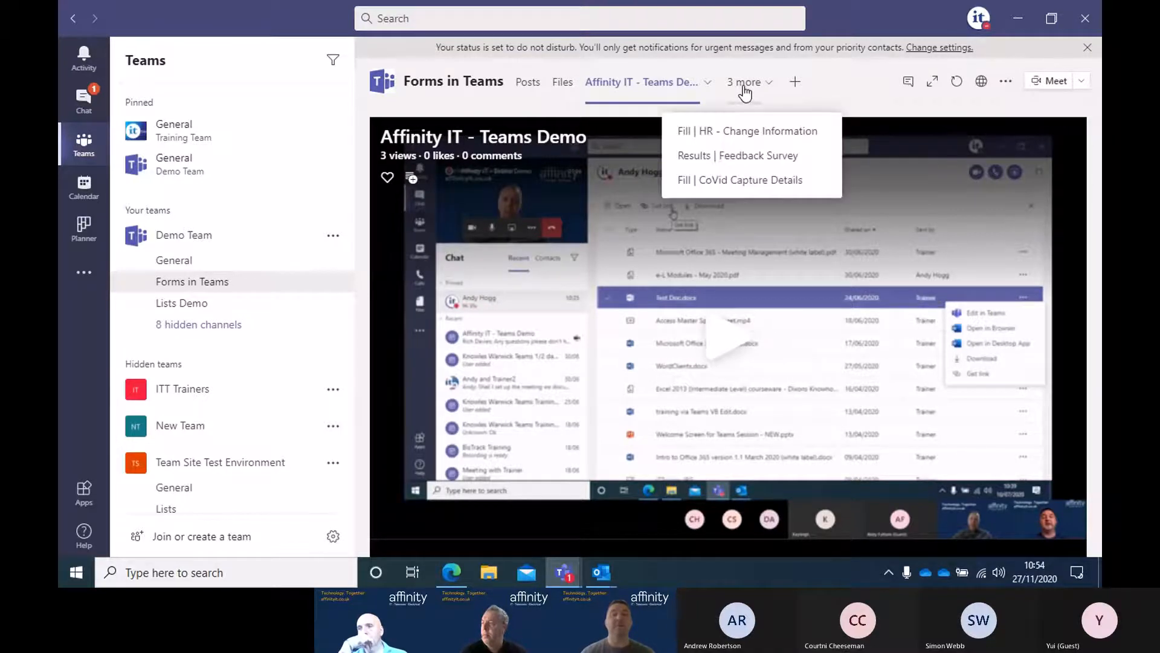
click(728, 181)
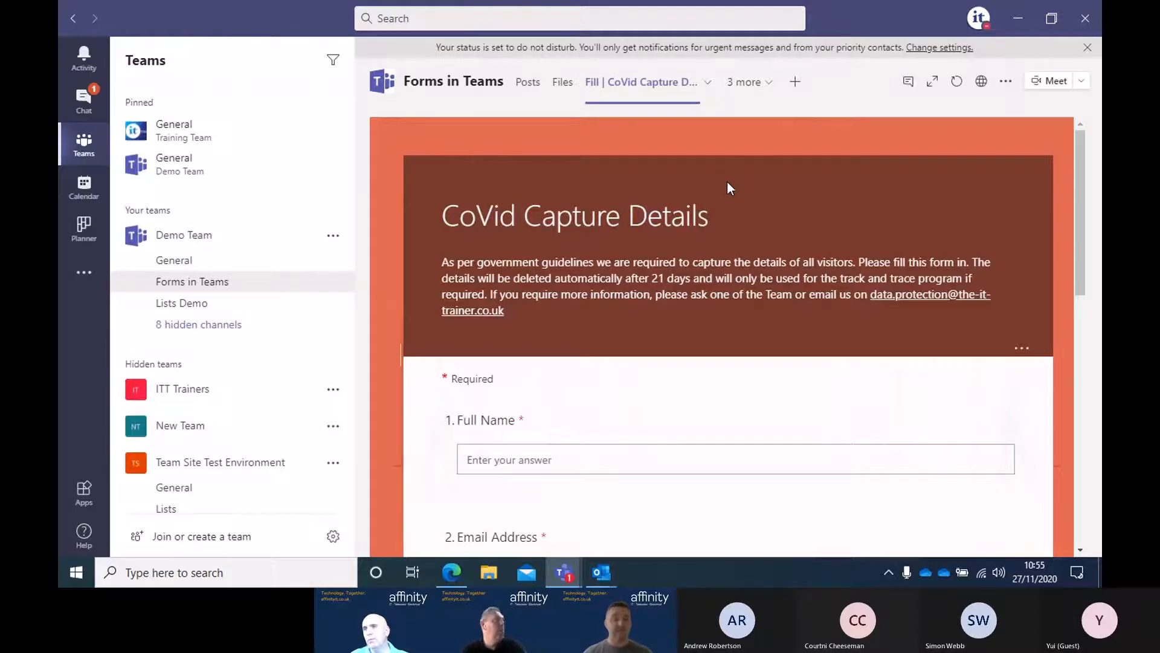
scroll(728, 187, down, 8)
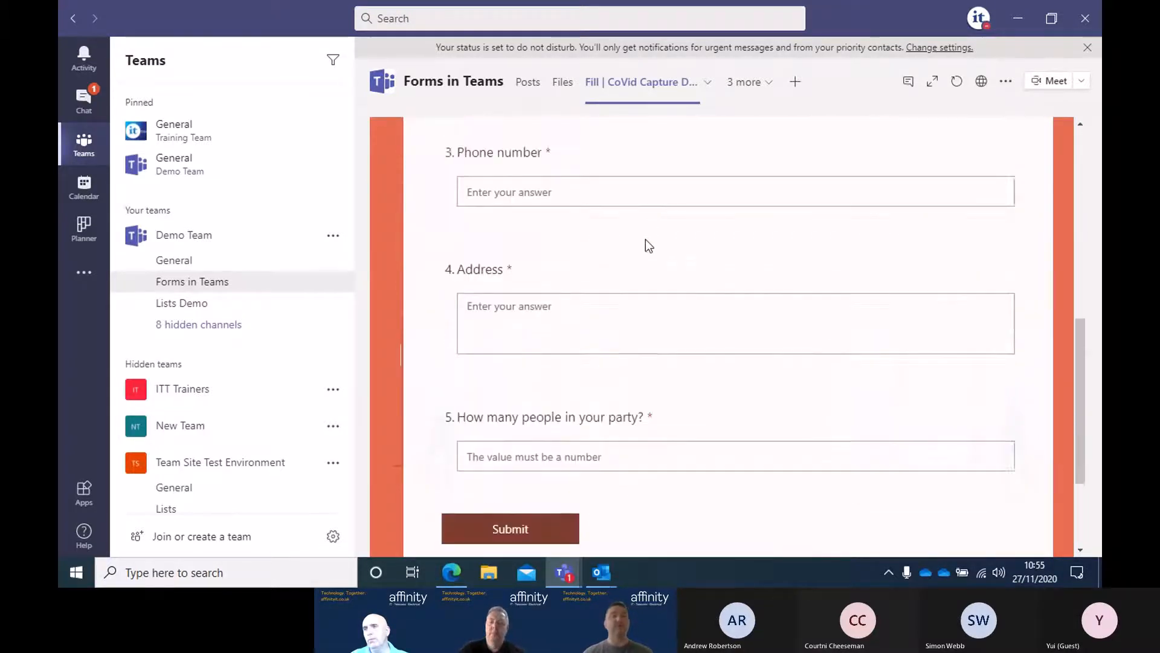
scroll(646, 240, down, 3)
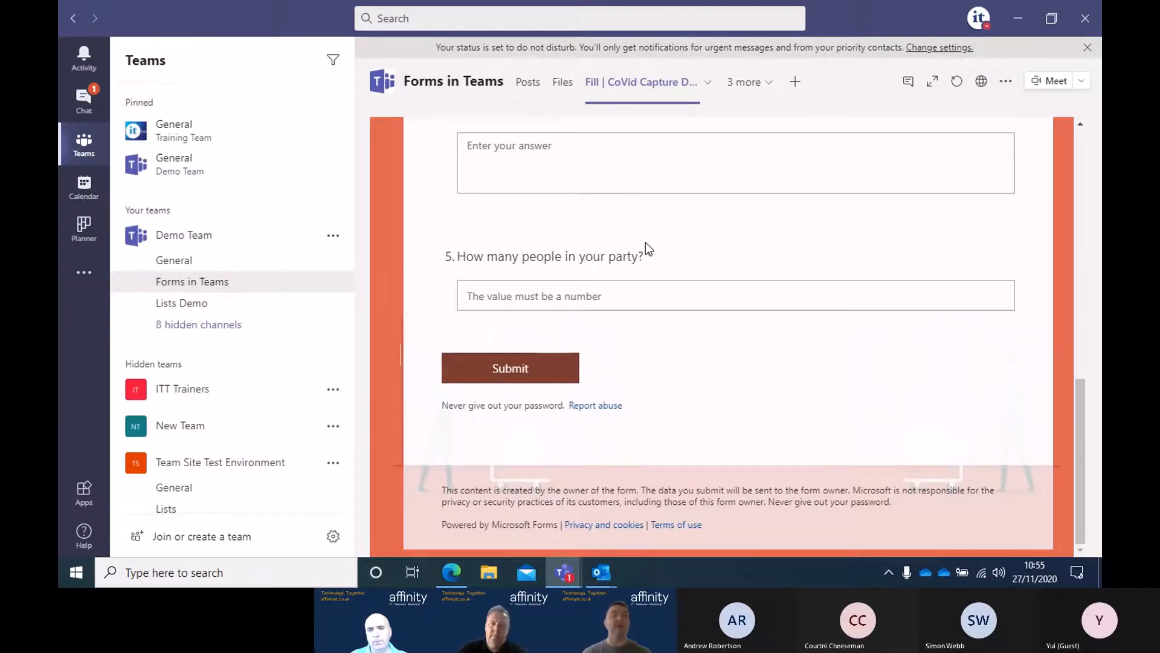
scroll(645, 241, up, 2)
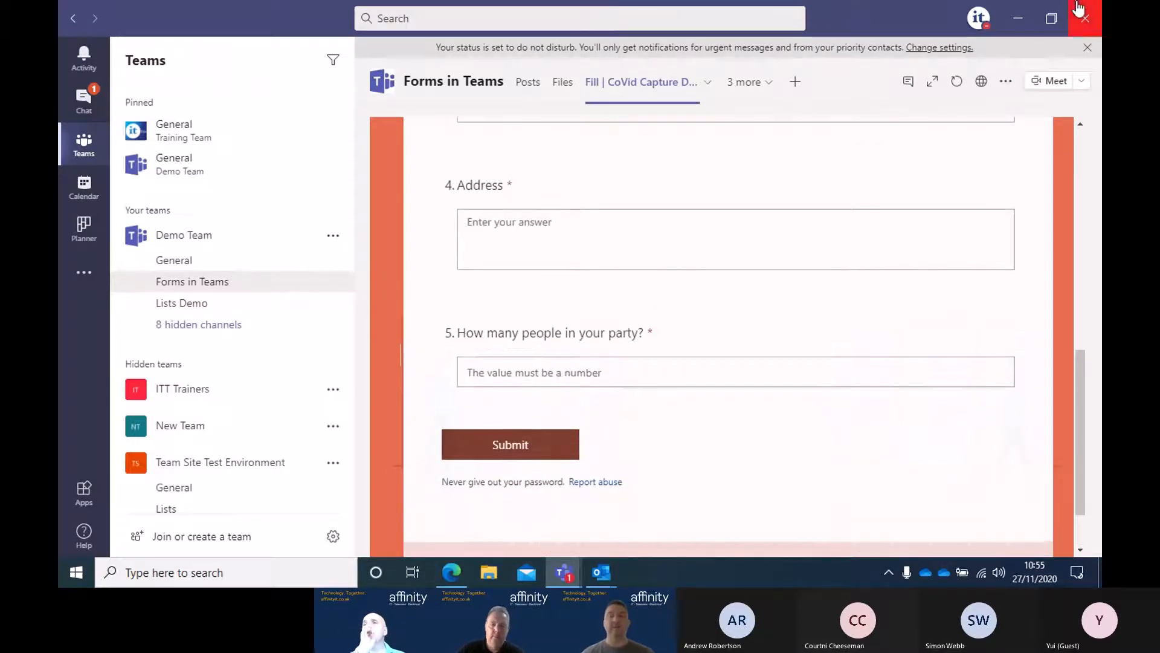
Step: Switch to the Edge browser and review all columns of the Customerer Service List on the SharePoint team site
click(1029, 21)
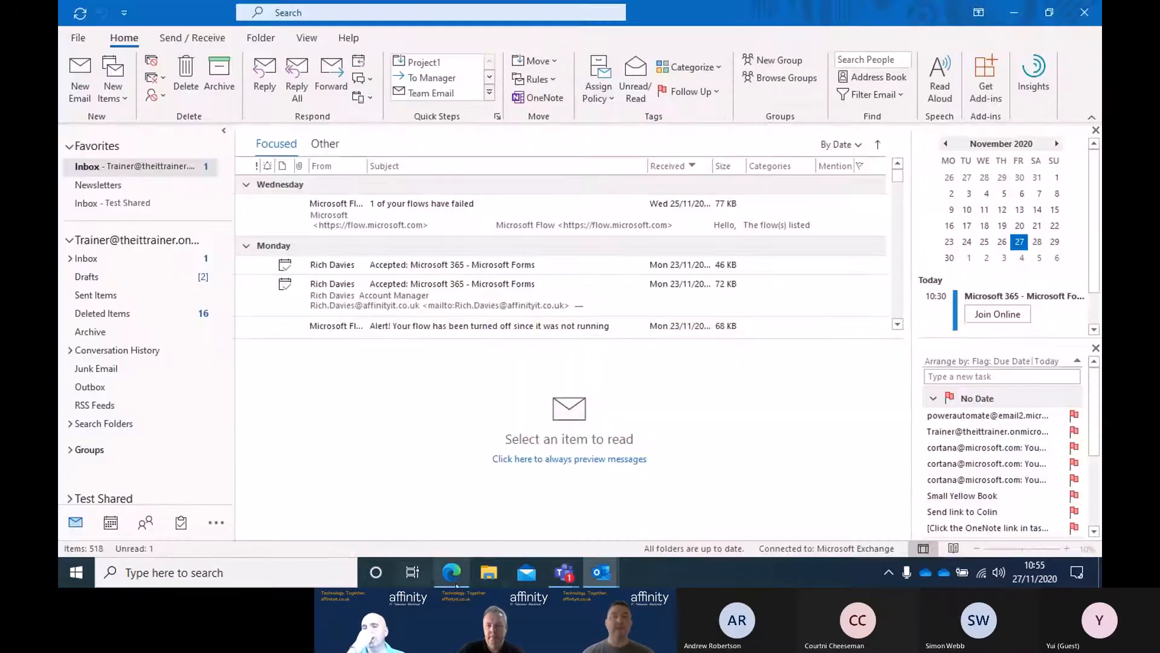
click(462, 573)
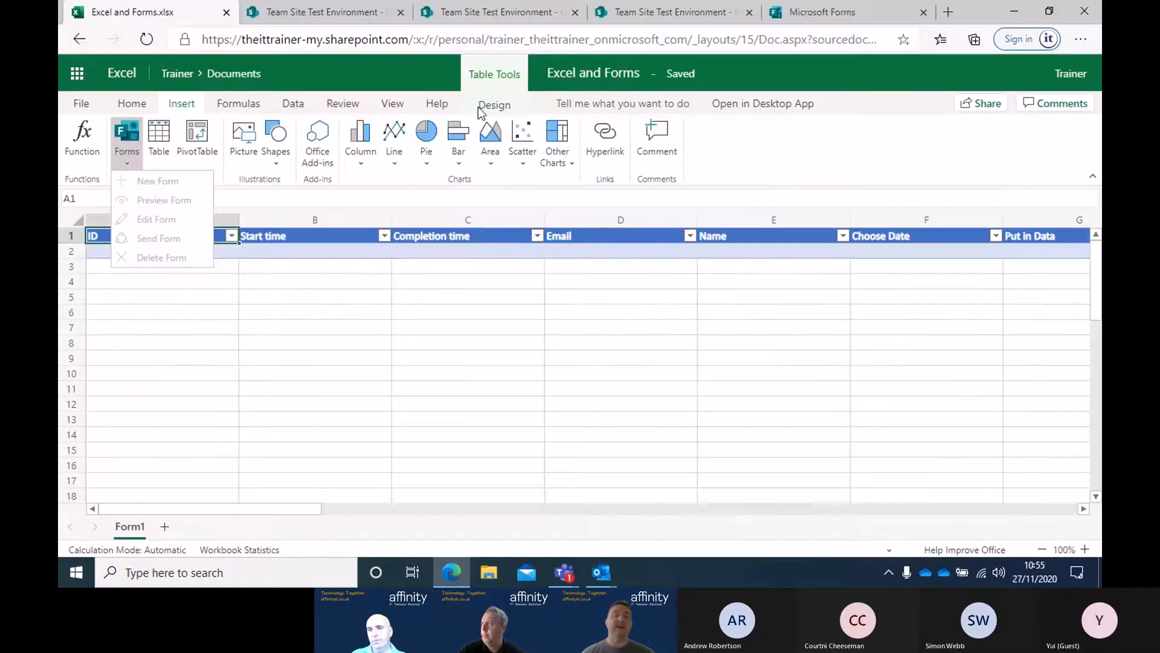
click(380, 16)
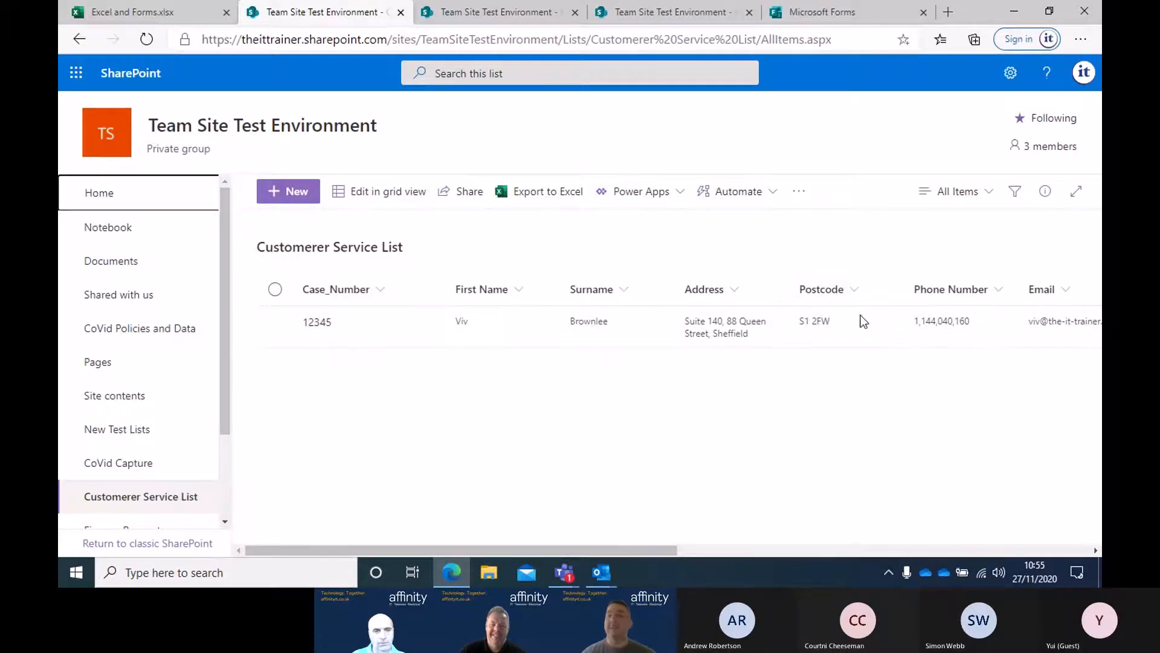
drag(474, 547, 754, 547)
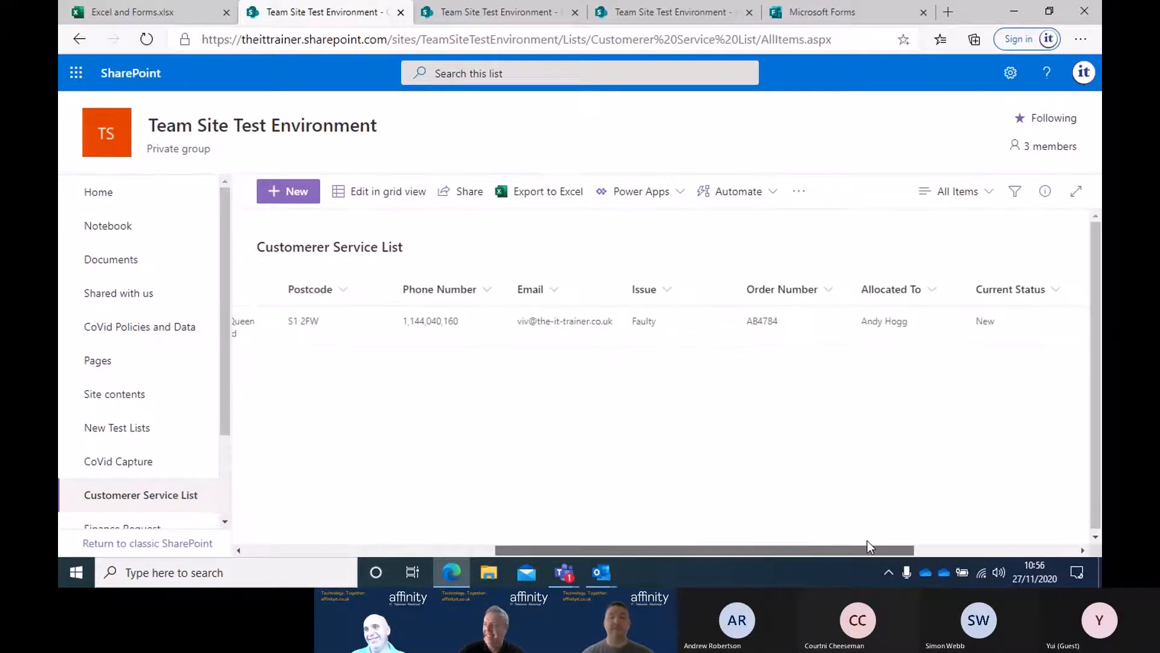
drag(868, 540, 452, 543)
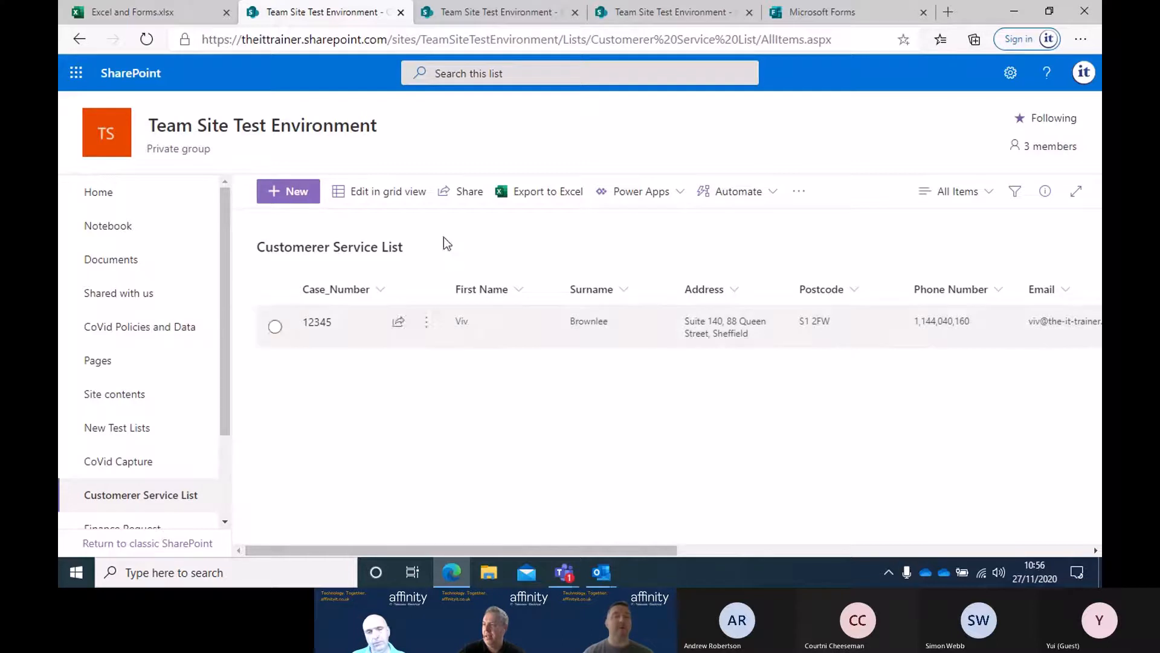
Step: Look over the CoVid Capture list, the team site home page with its embedded lists, and the Finance Request list
click(532, 12)
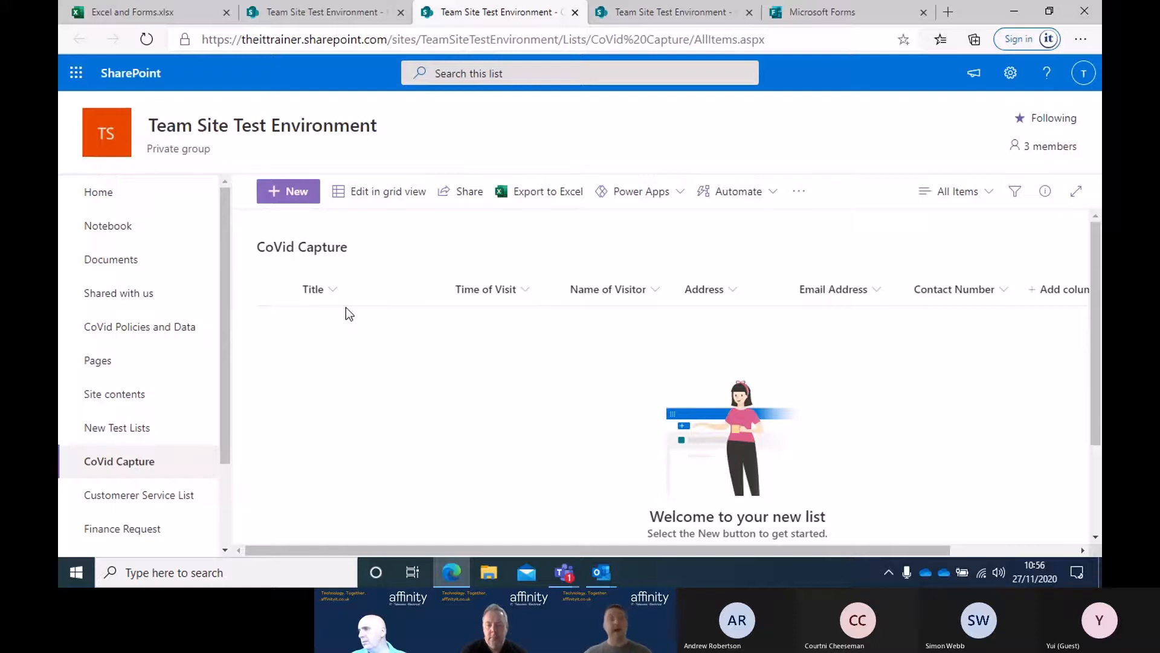
click(662, 21)
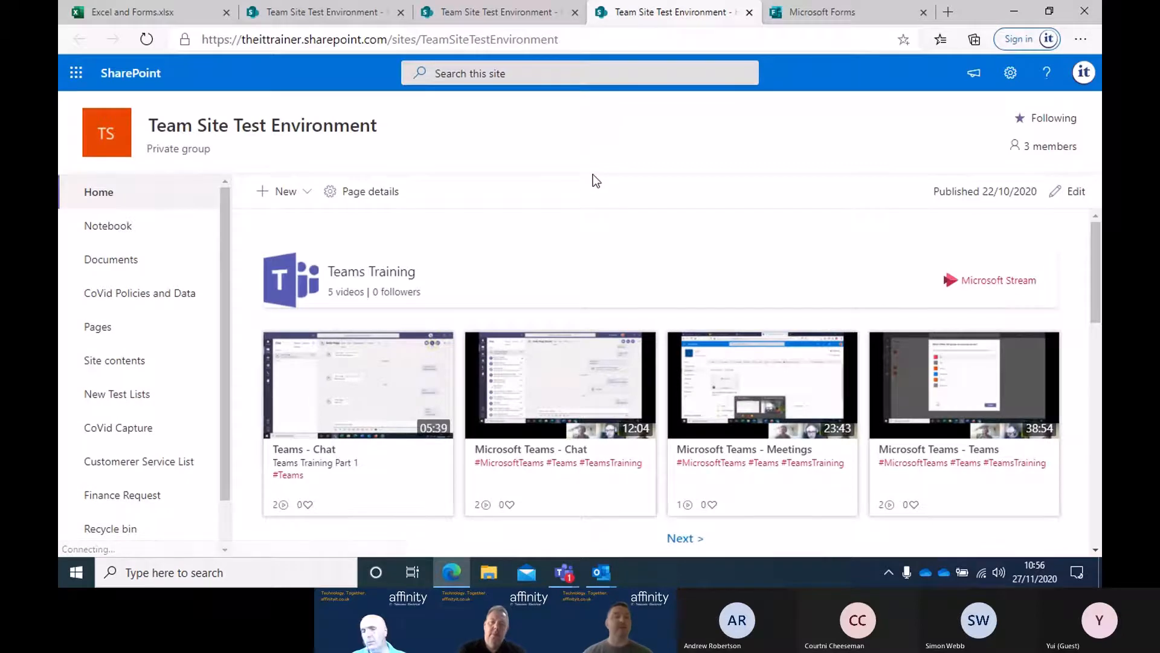
scroll(564, 221, down, 1)
scroll(564, 228, down, 10)
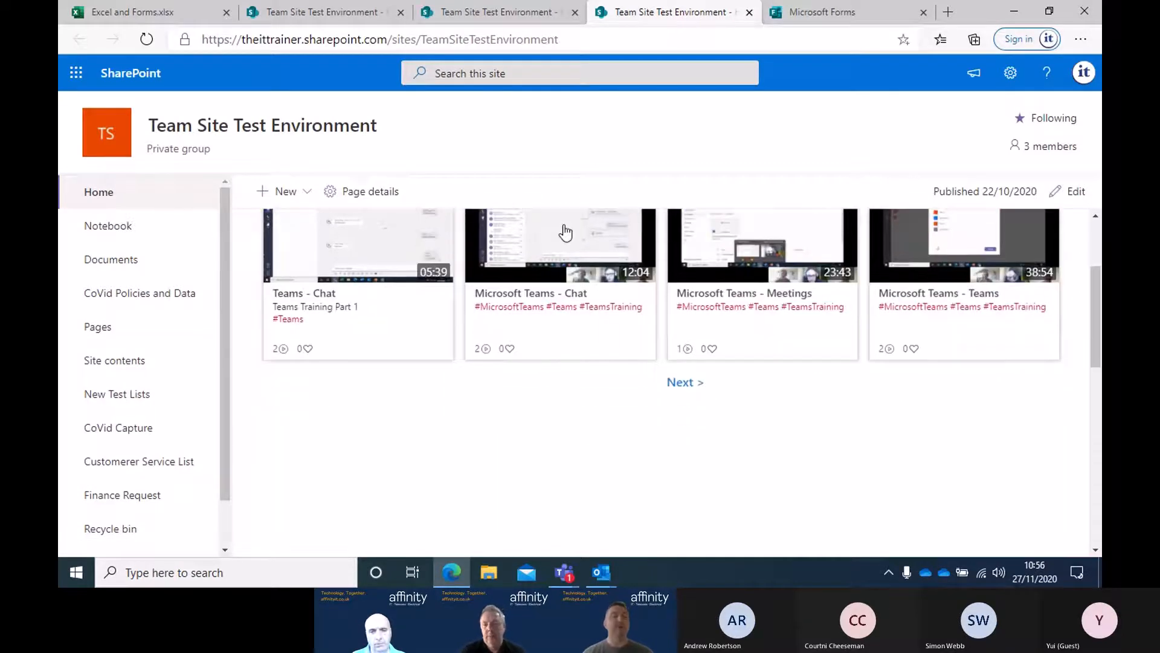
scroll(567, 234, up, 5)
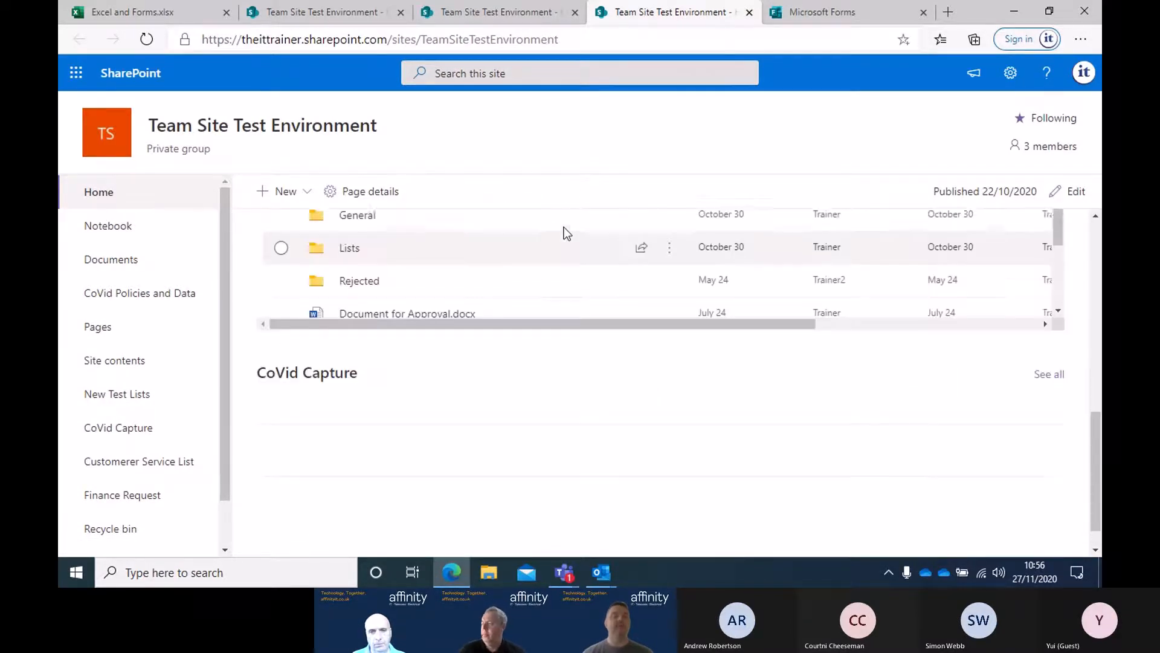
scroll(606, 316, down, 2)
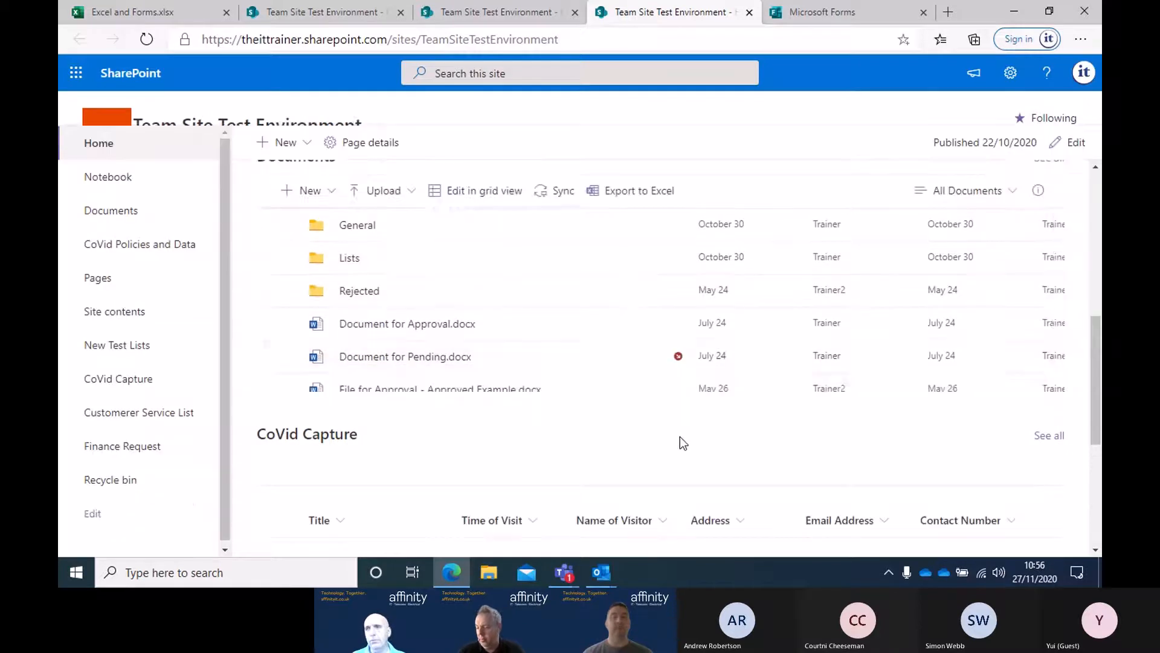
scroll(680, 435, down, 2)
scroll(619, 420, down, 3)
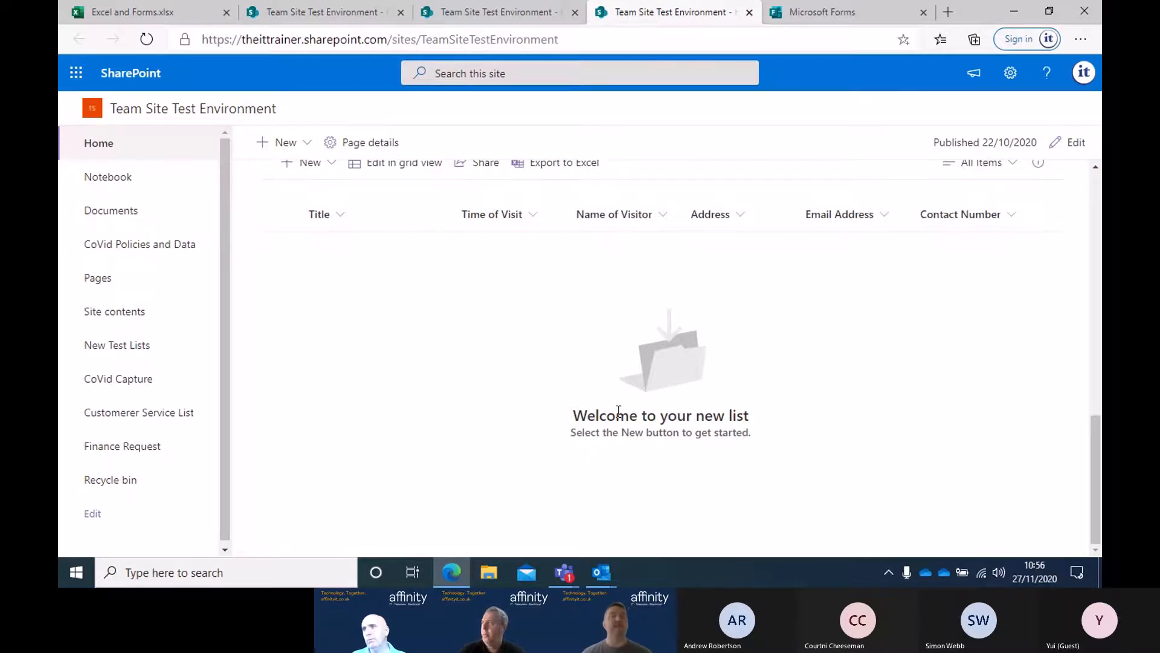
scroll(619, 411, up, 5)
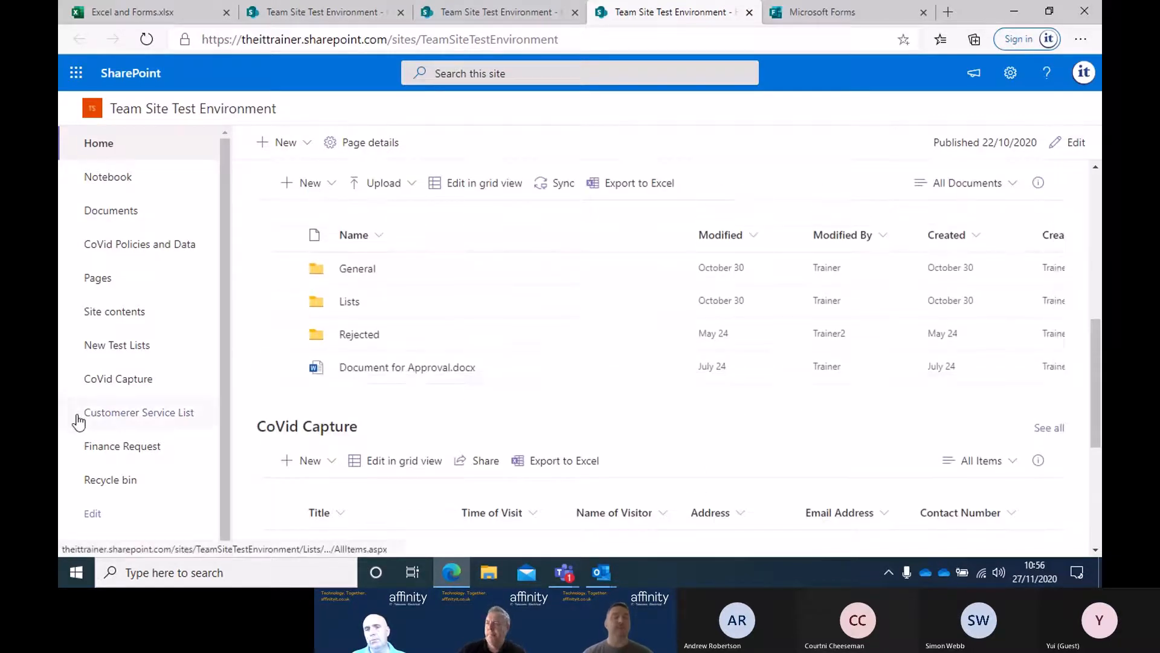
click(108, 445)
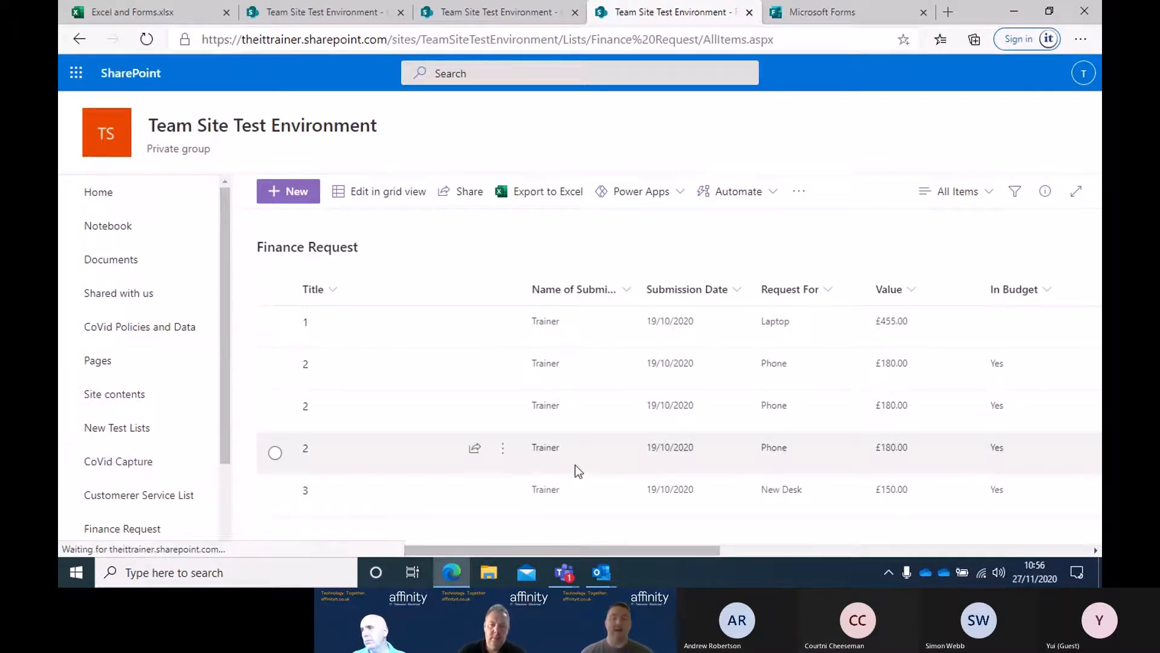
Step: Return to the Feedback Survey form in Microsoft Forms and bring up the Teams meeting window with its chat
click(813, 17)
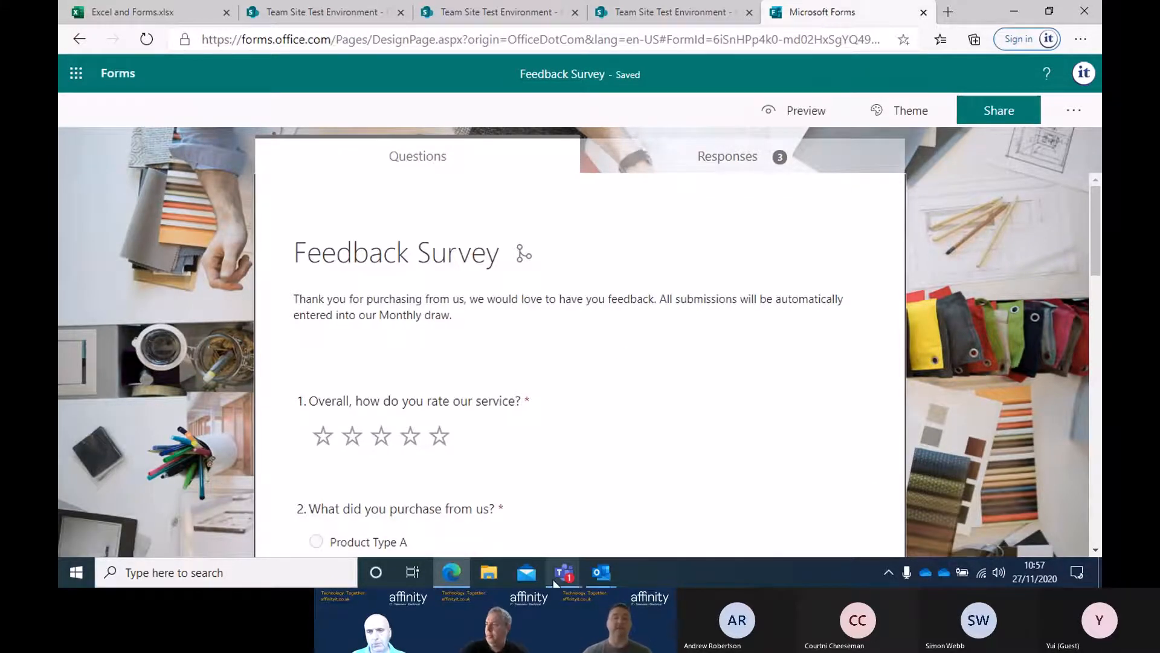
click(573, 574)
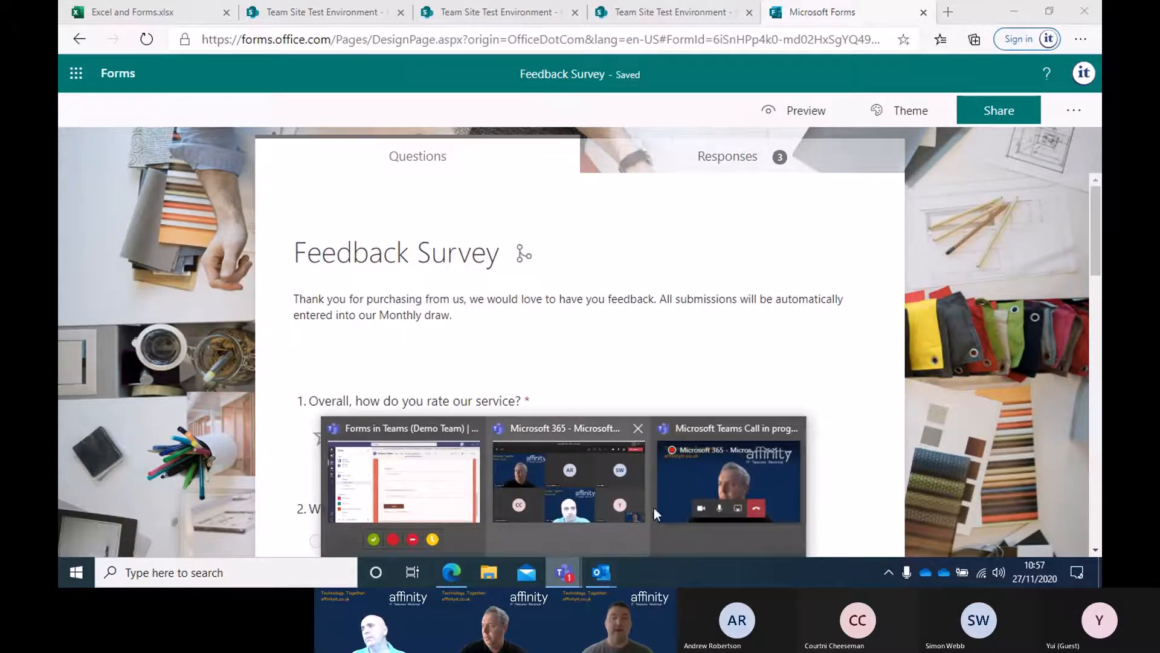
click(668, 473)
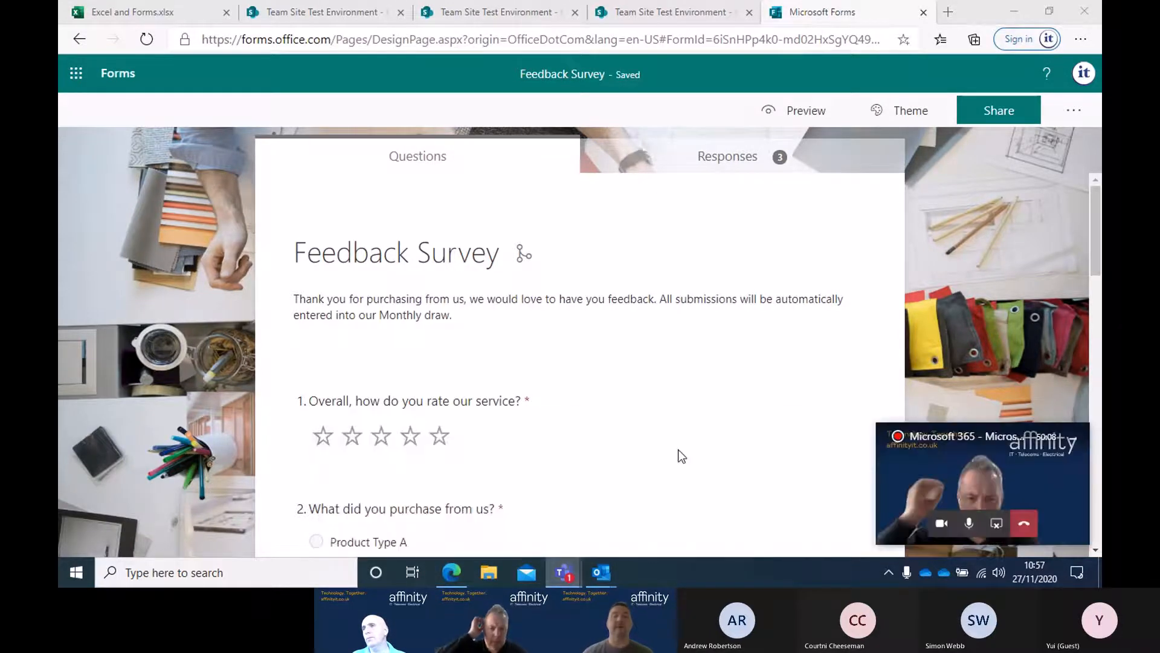
click(1074, 437)
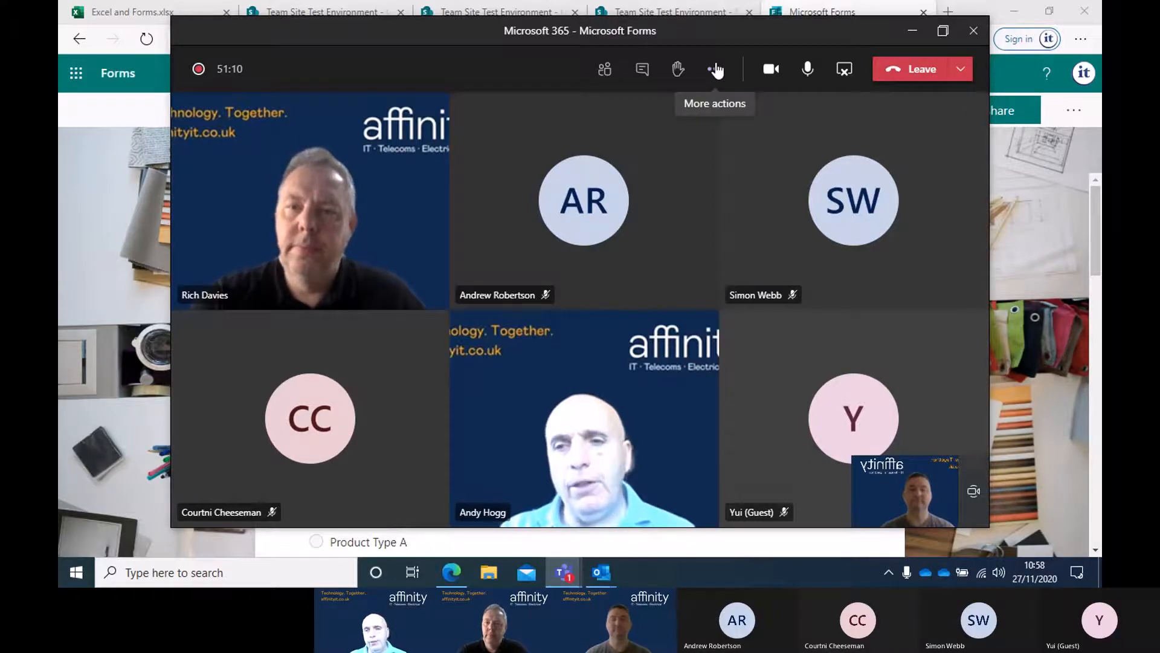
click(661, 72)
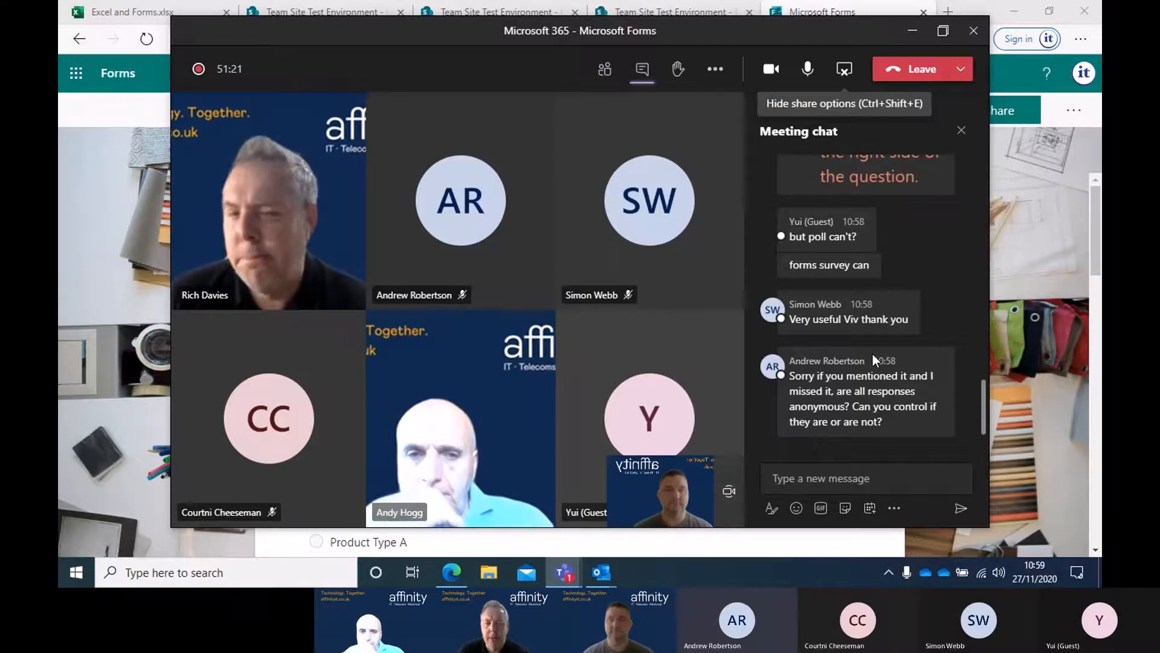
Step: Go back through the meeting chat to the attendee question about personalising the form link with branding
scroll(873, 354, up, 10)
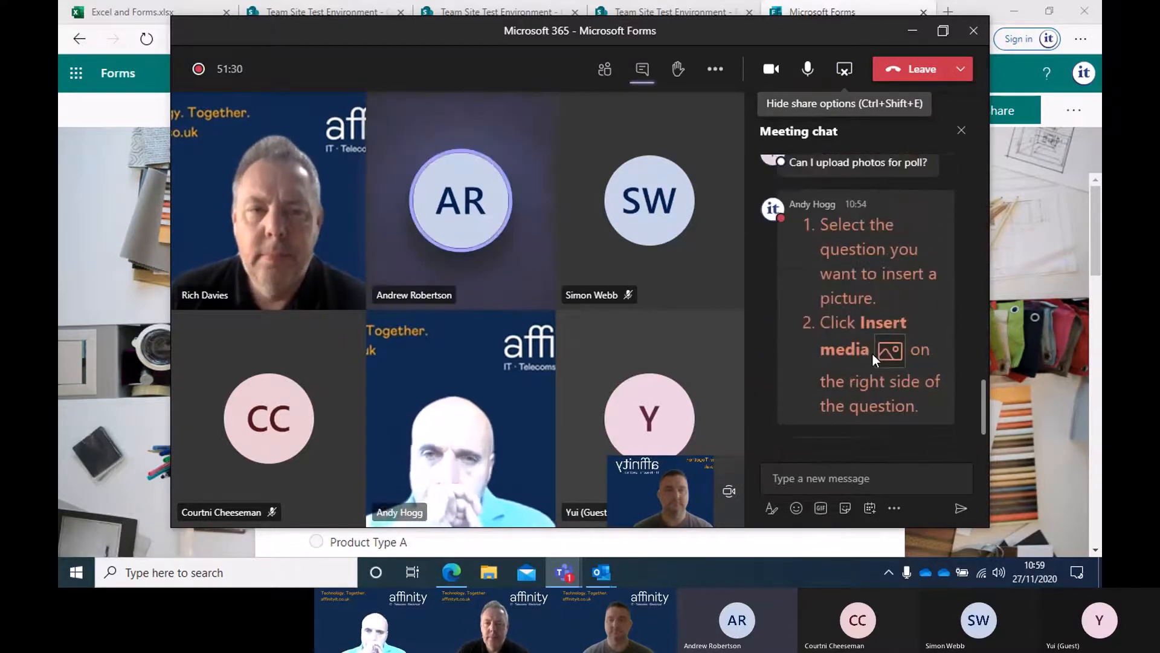
scroll(872, 354, up, 6)
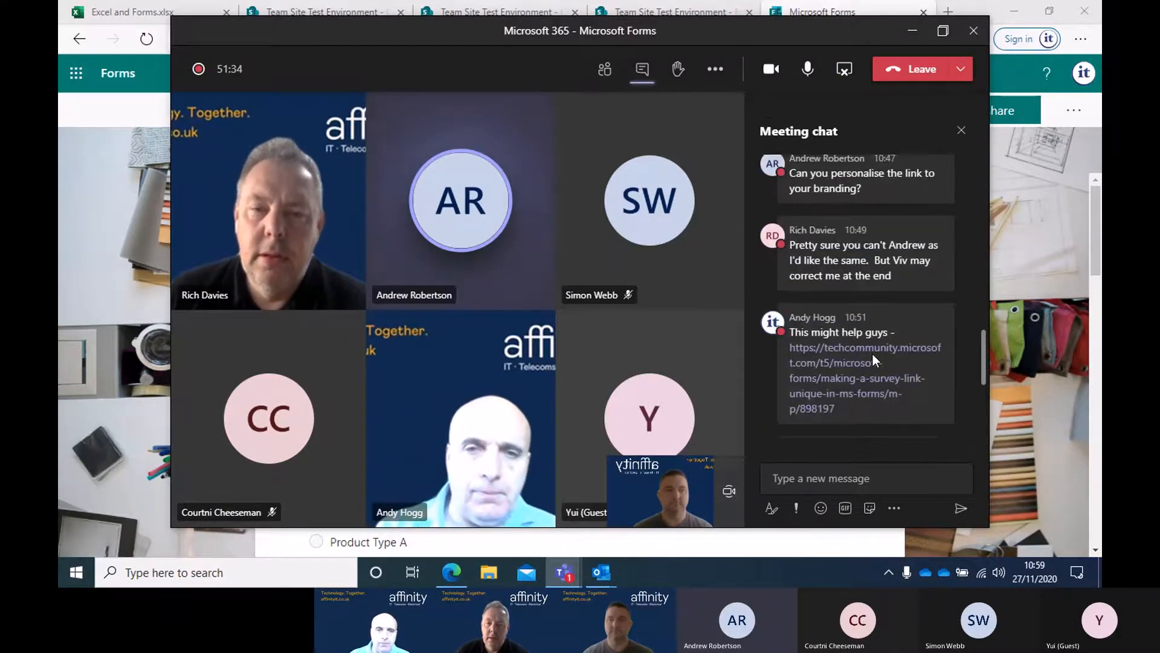
scroll(873, 354, up, 2)
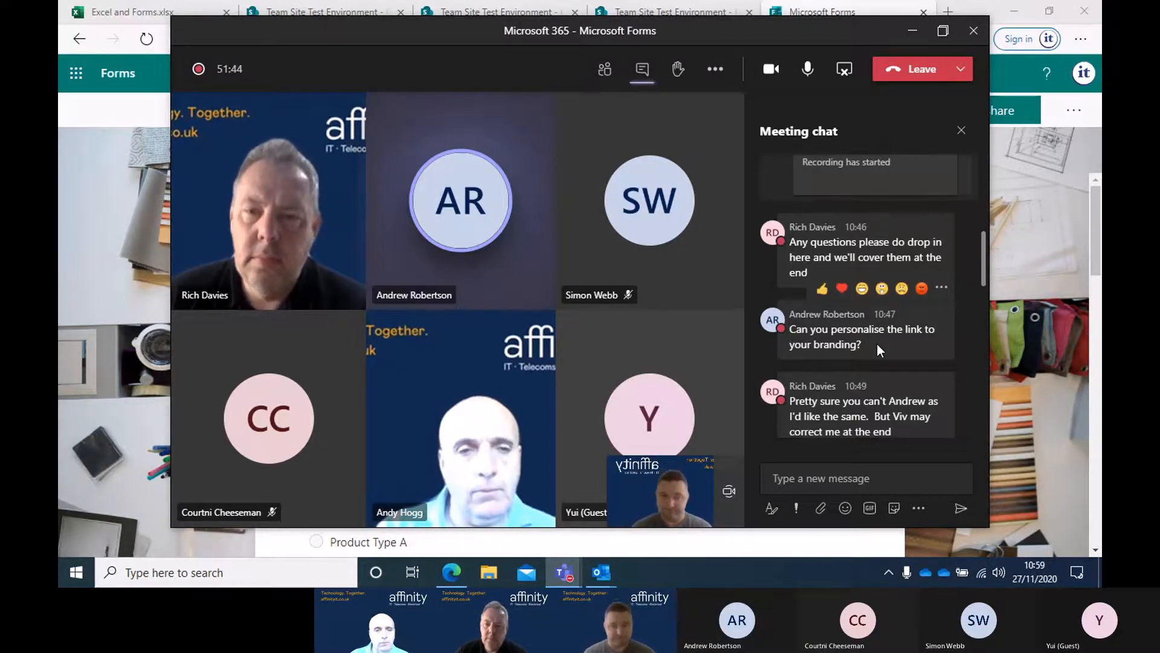
click(878, 345)
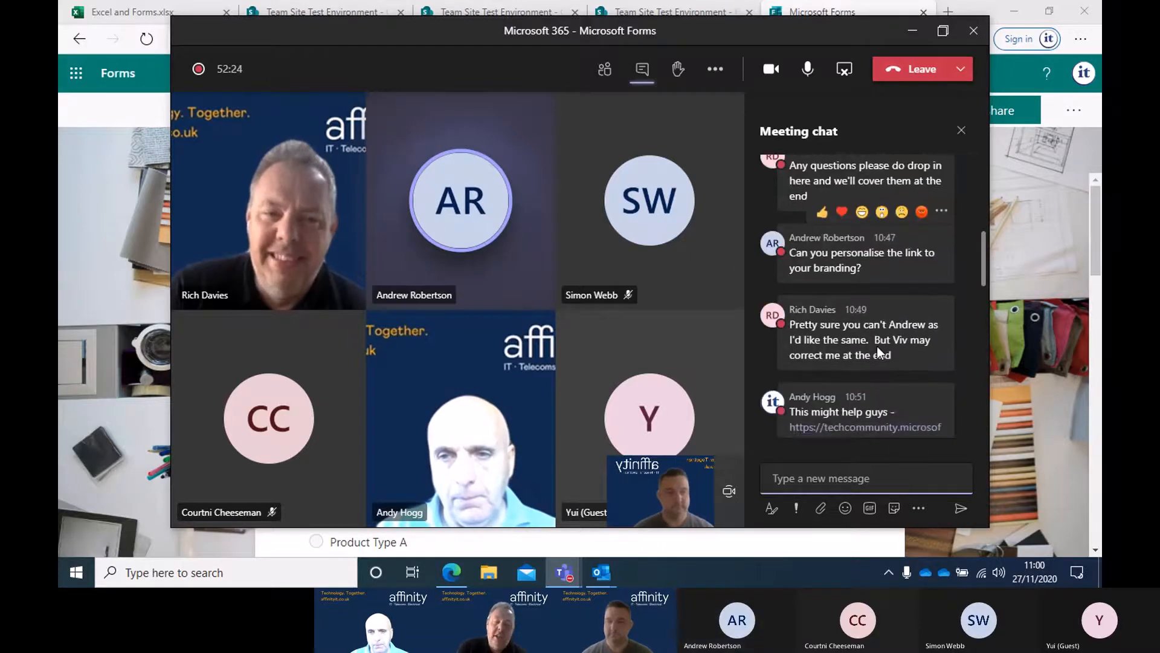
Step: Read on through the meeting chat, from the survey link and poll photo messages to the question about anonymous responses
scroll(876, 351, down, 1)
mouse_move(876, 346)
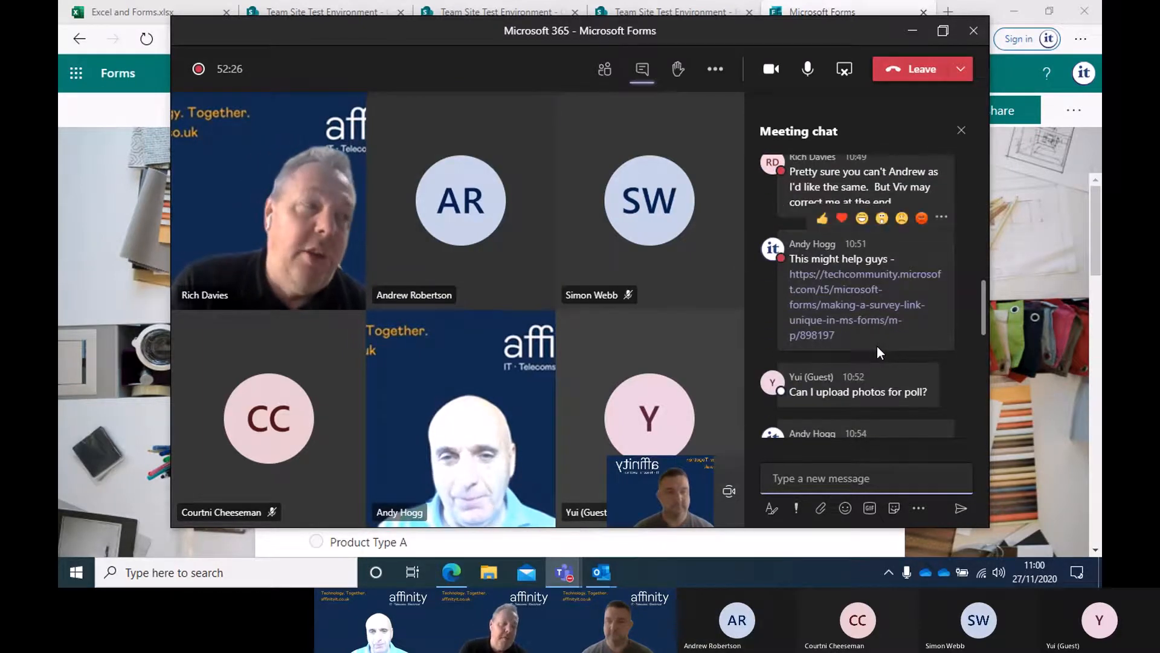
scroll(876, 346, down, 1)
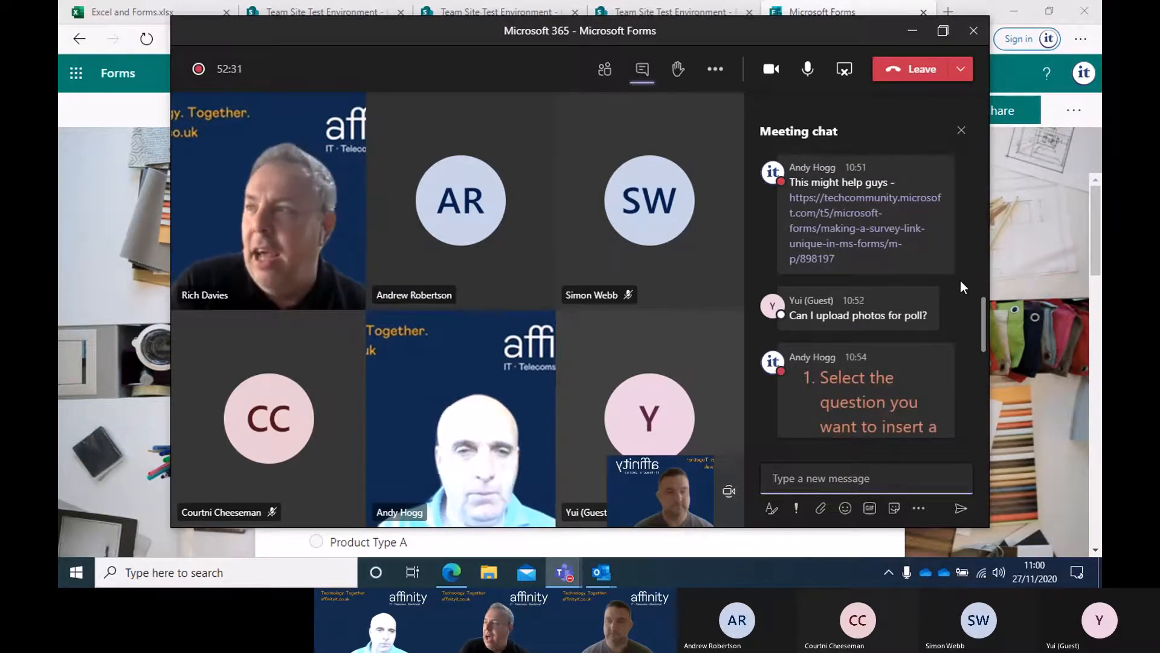
scroll(962, 287, down, 1)
scroll(961, 287, down, 3)
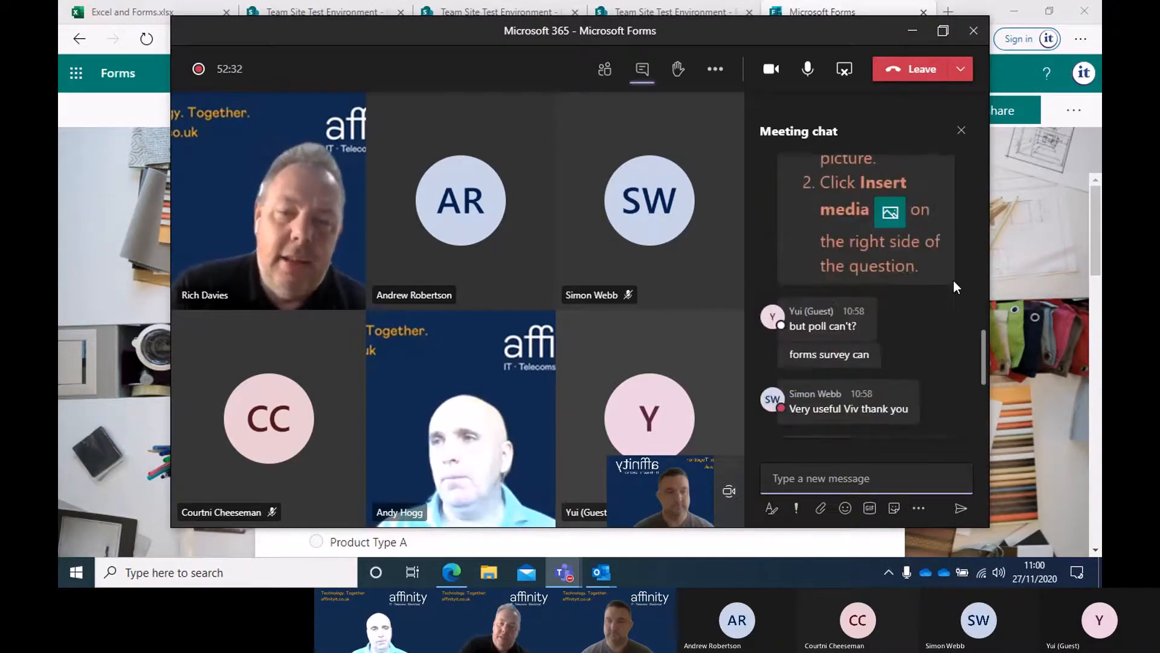
scroll(956, 287, down, 1)
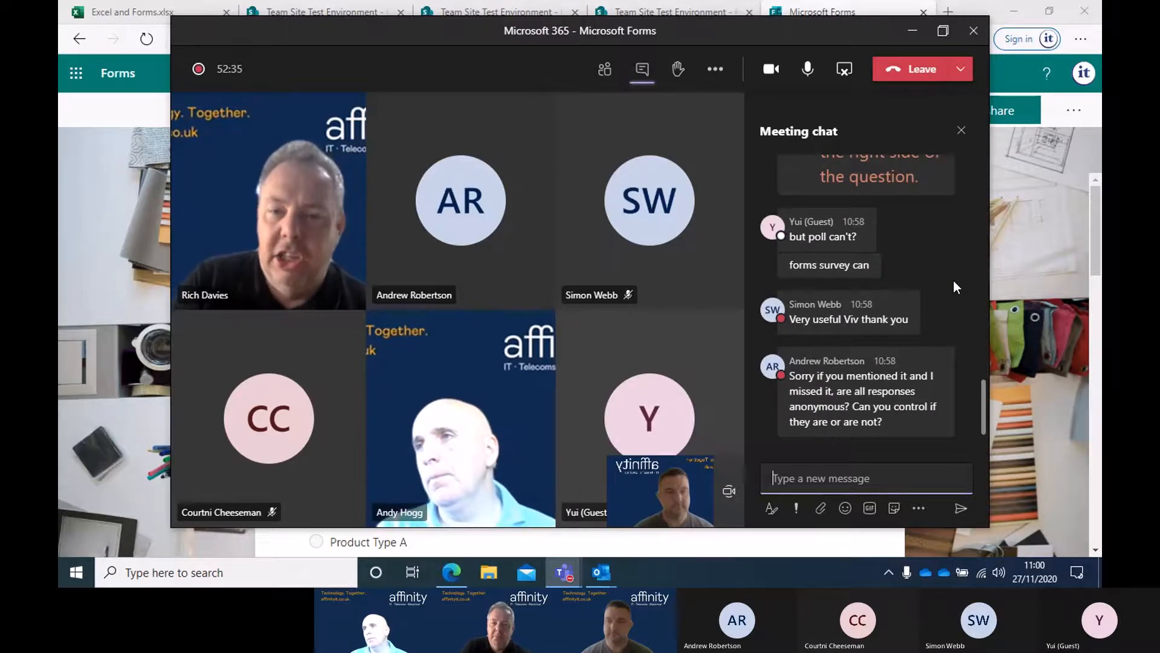
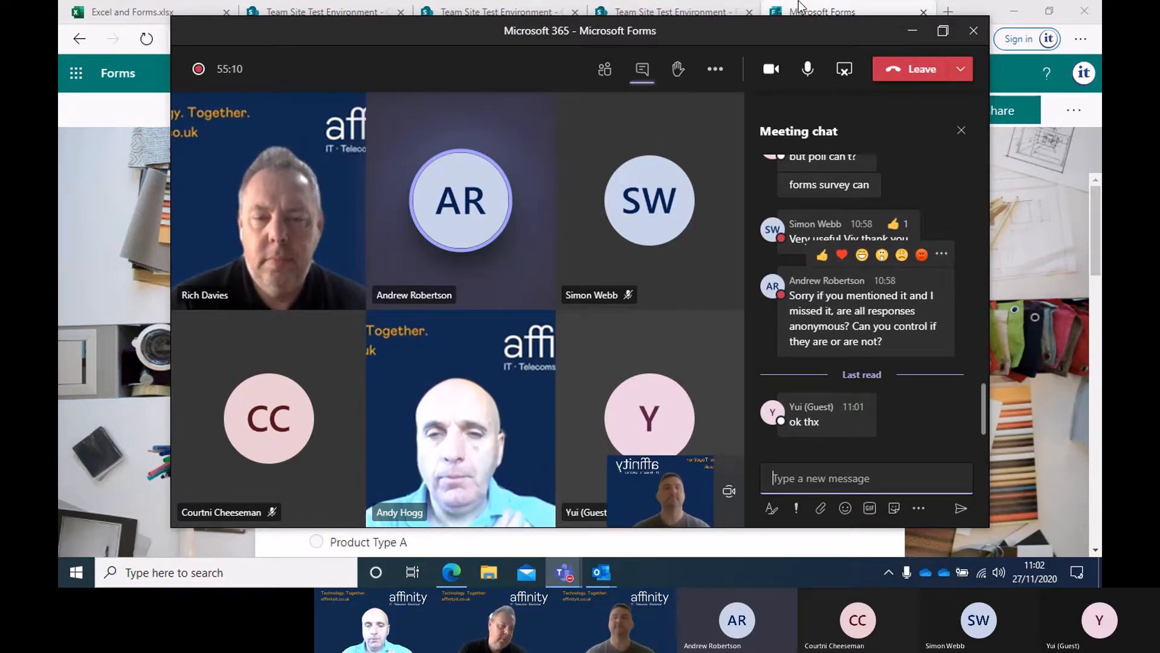
Step: Return to the Feedback Survey form in the browser and show its response summary down to the product purchase results
click(861, 12)
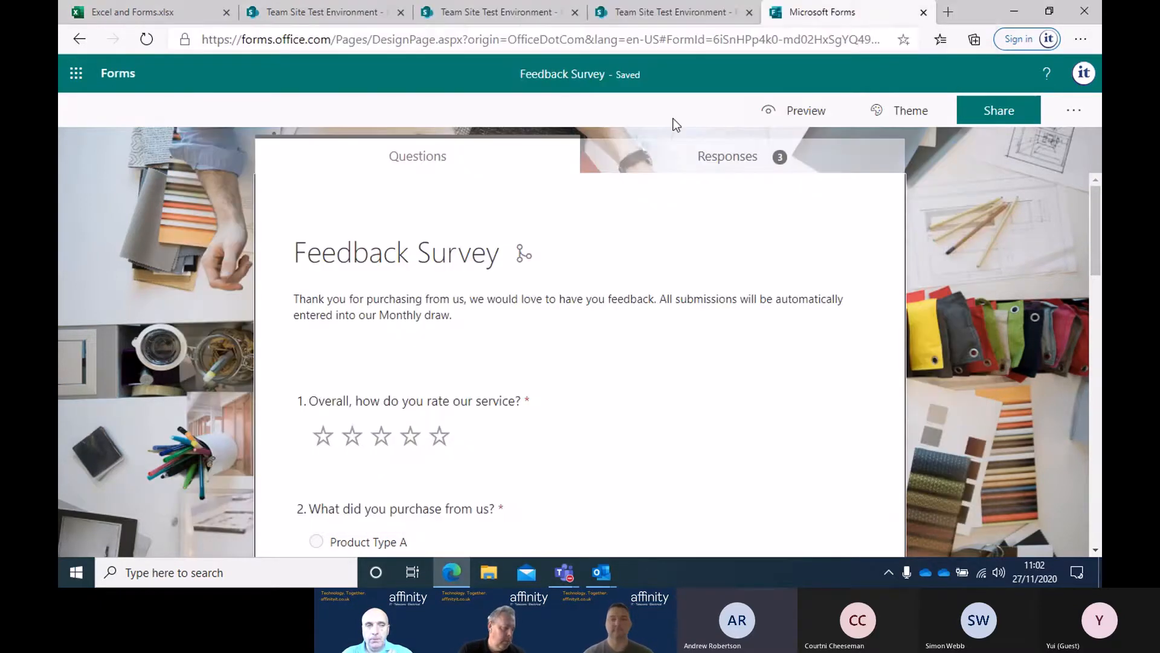
click(680, 151)
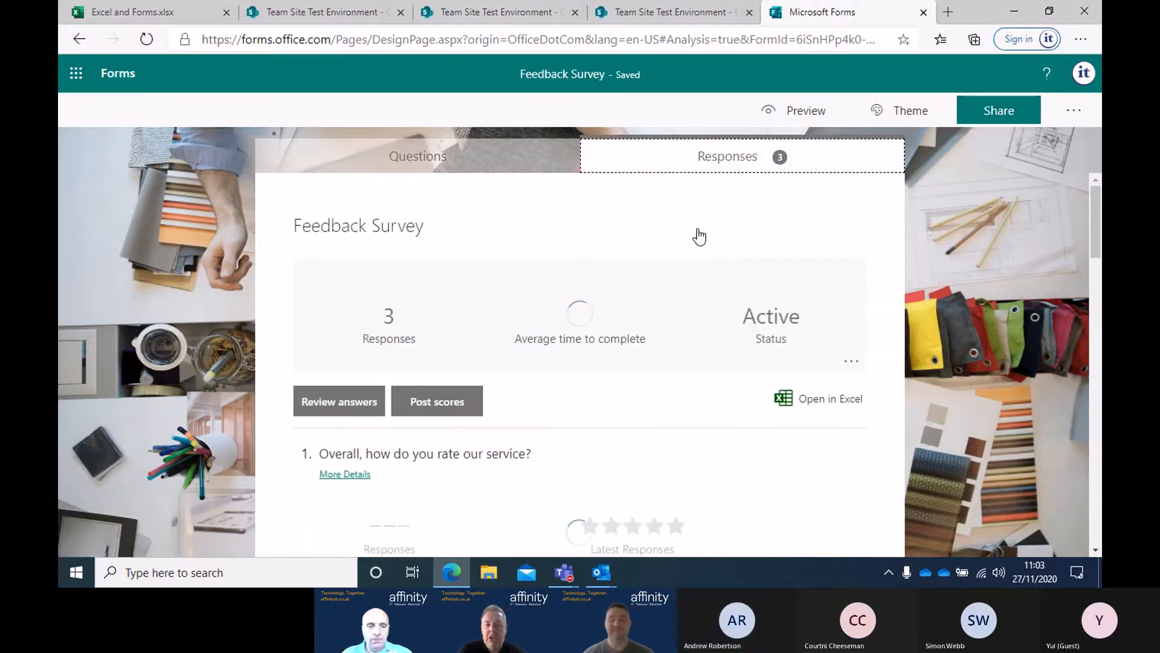
scroll(697, 230, down, 7)
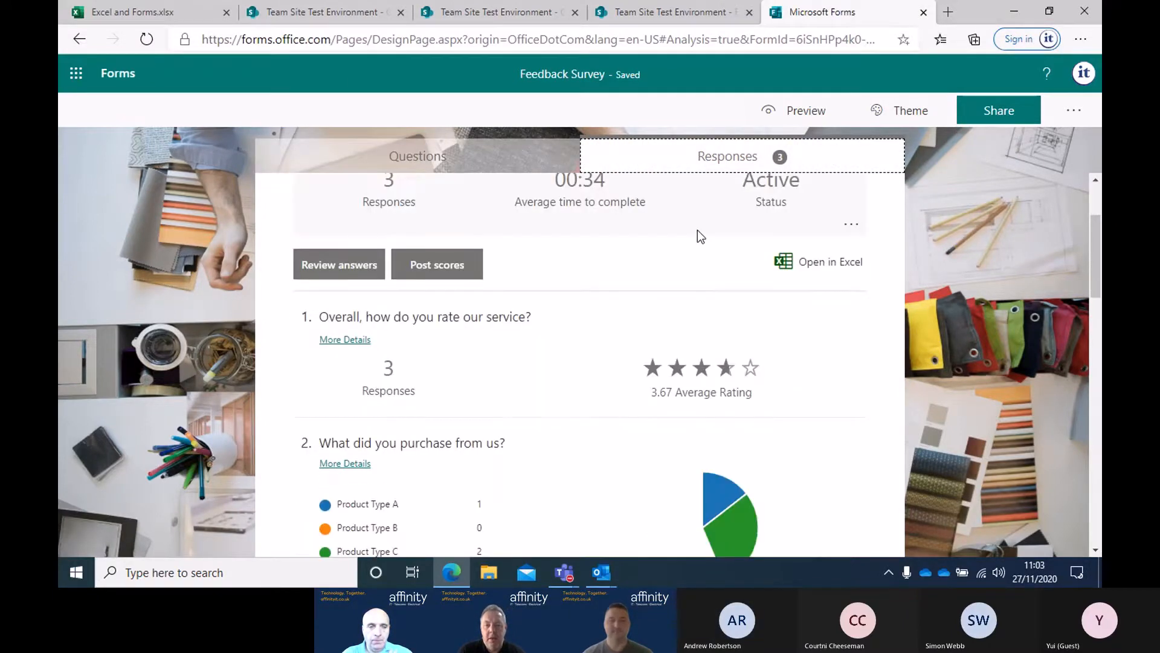
scroll(574, 375, up, 2)
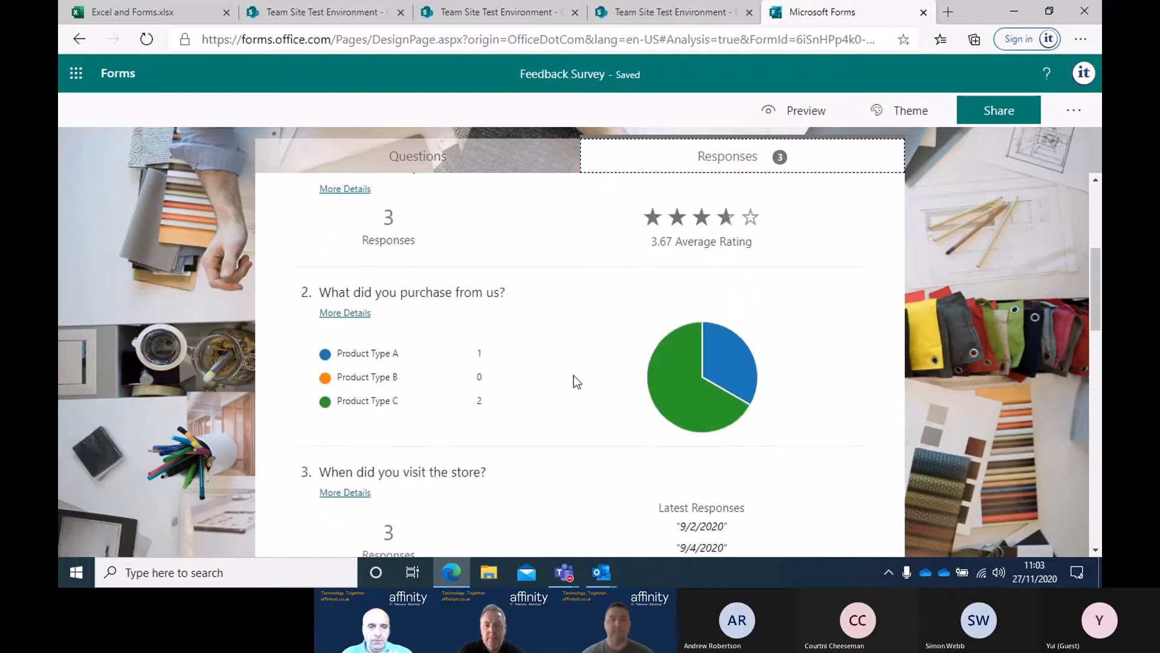
Step: Check the save and copy image options for the product purchase pie chart and the answer list beside it
right_click(734, 382)
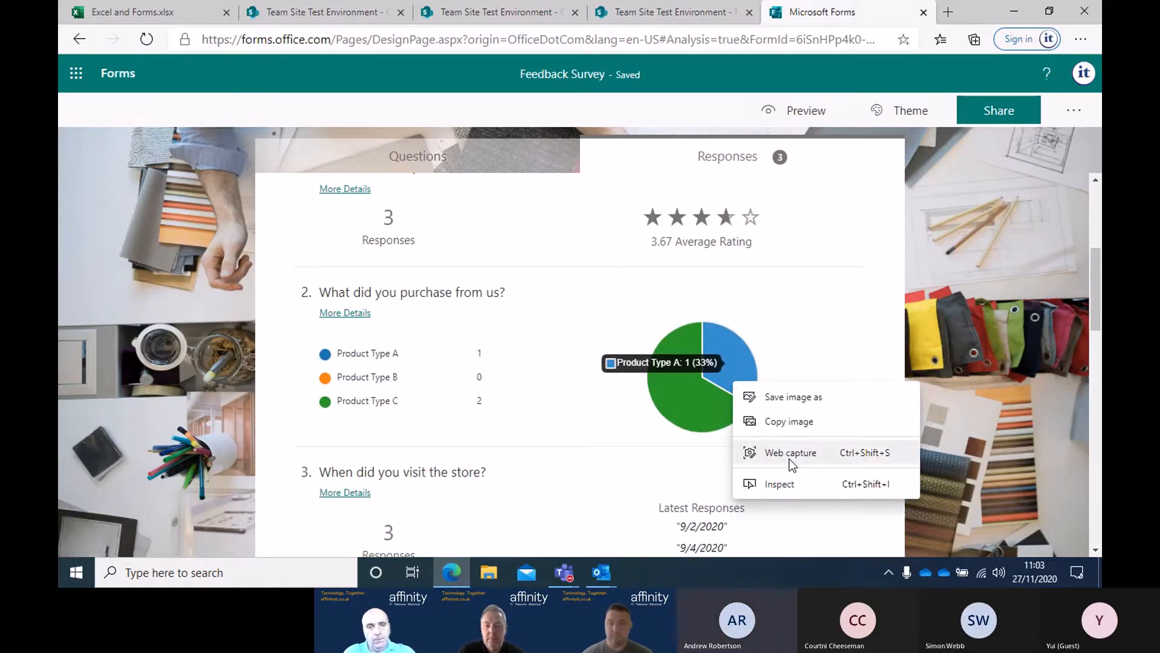
click(300, 275)
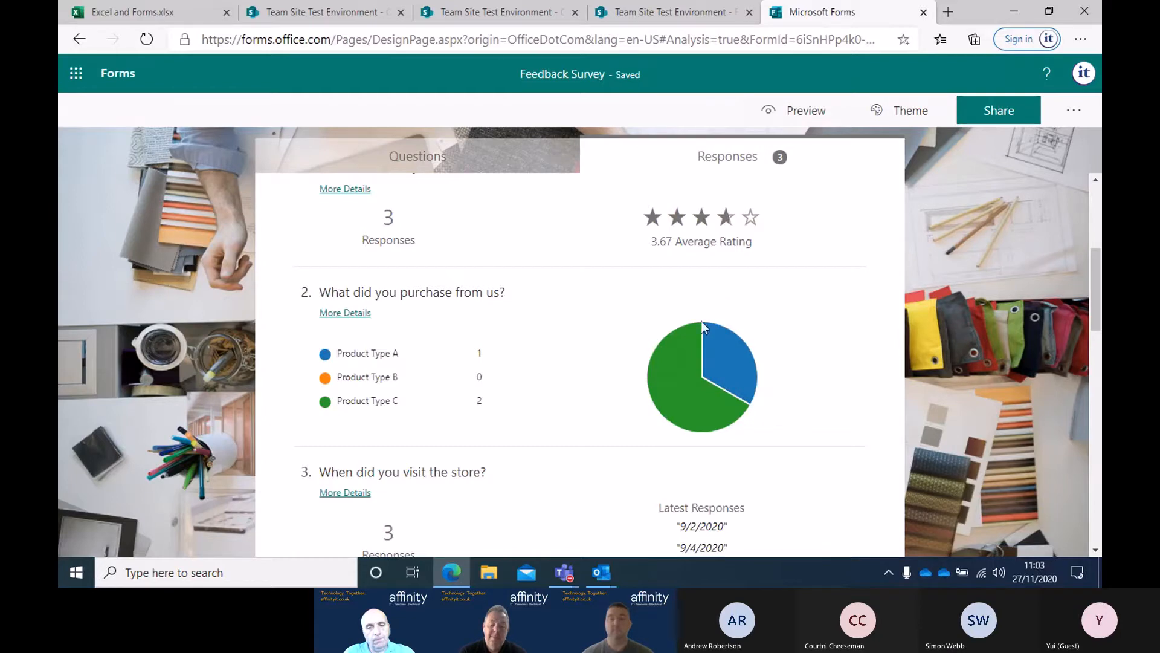
right_click(661, 377)
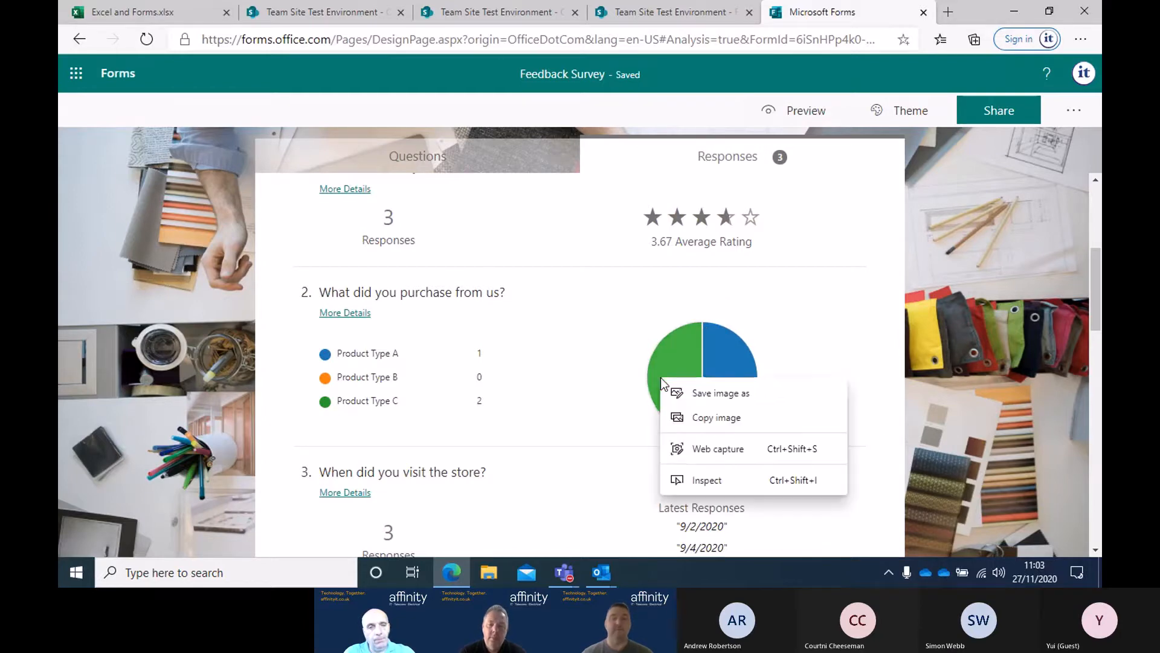
right_click(379, 367)
click(582, 454)
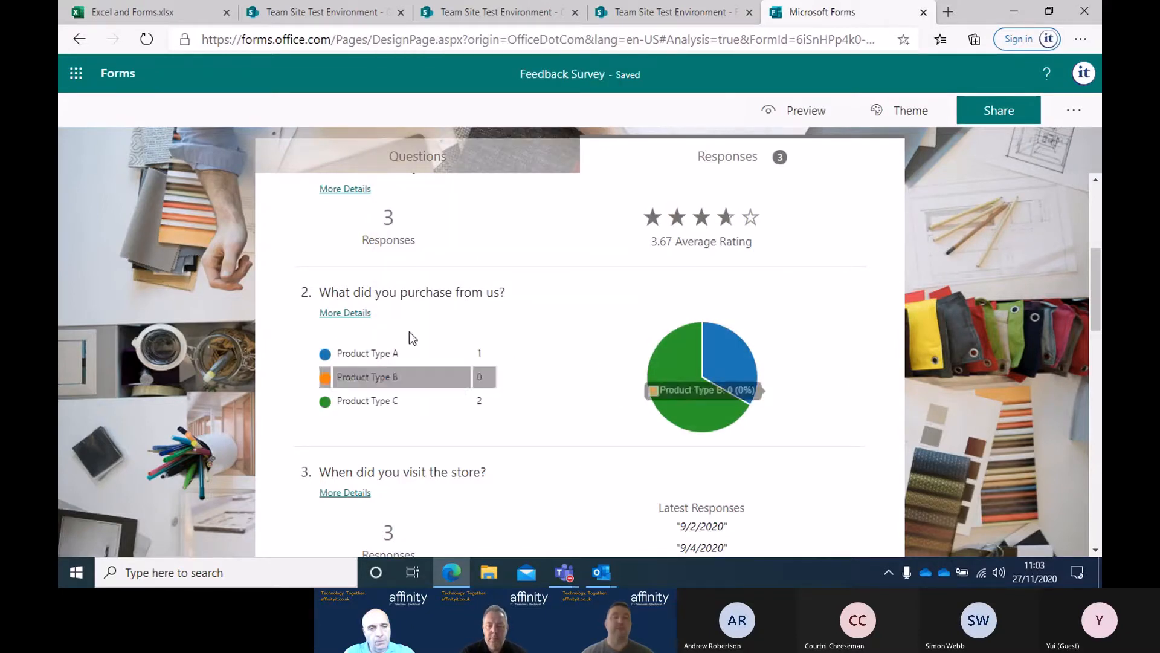
Step: View the individual responses to question 2, "What did you purchase from us?", and close the details
scroll(417, 333, up, 2)
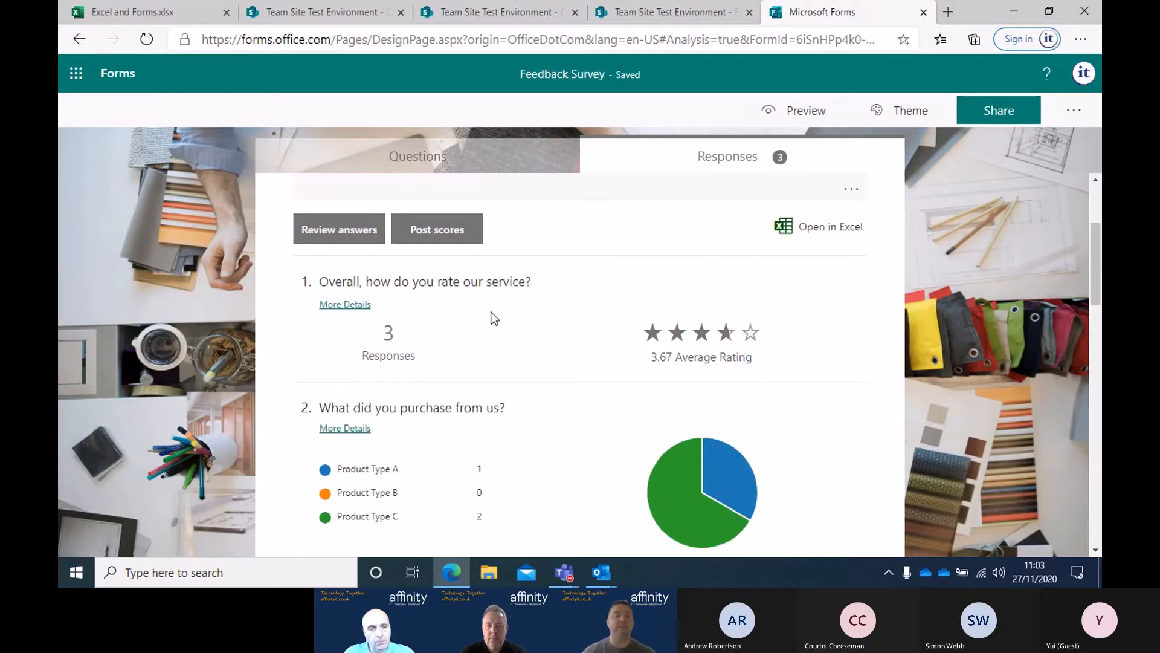
scroll(494, 319, down, 1)
click(348, 373)
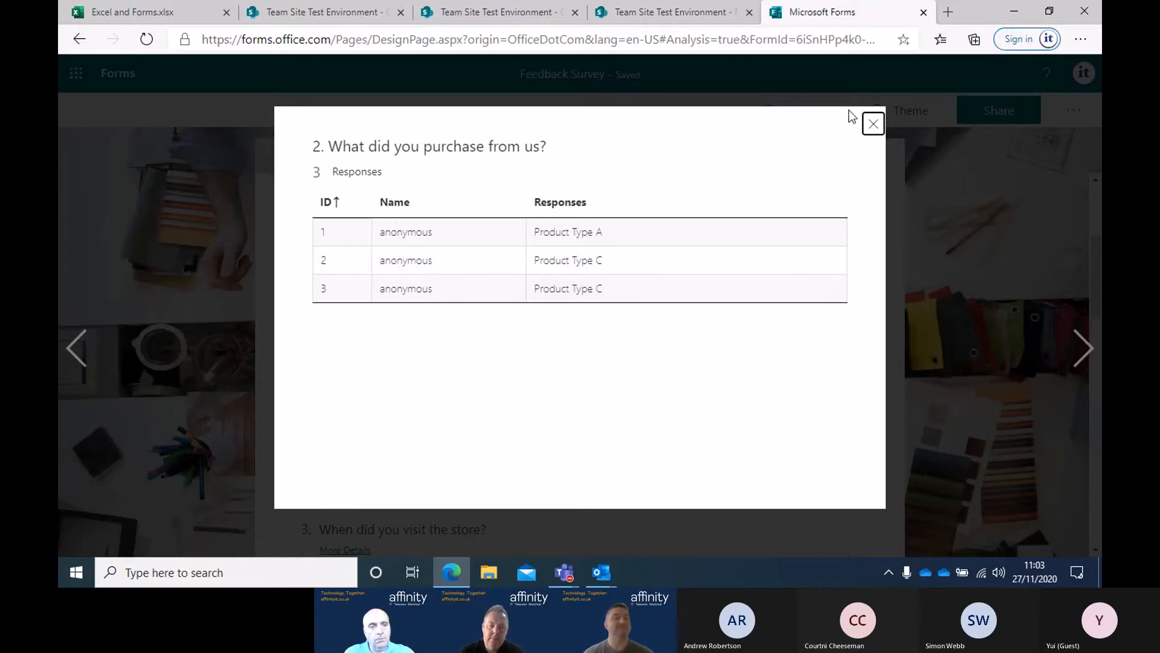
click(871, 124)
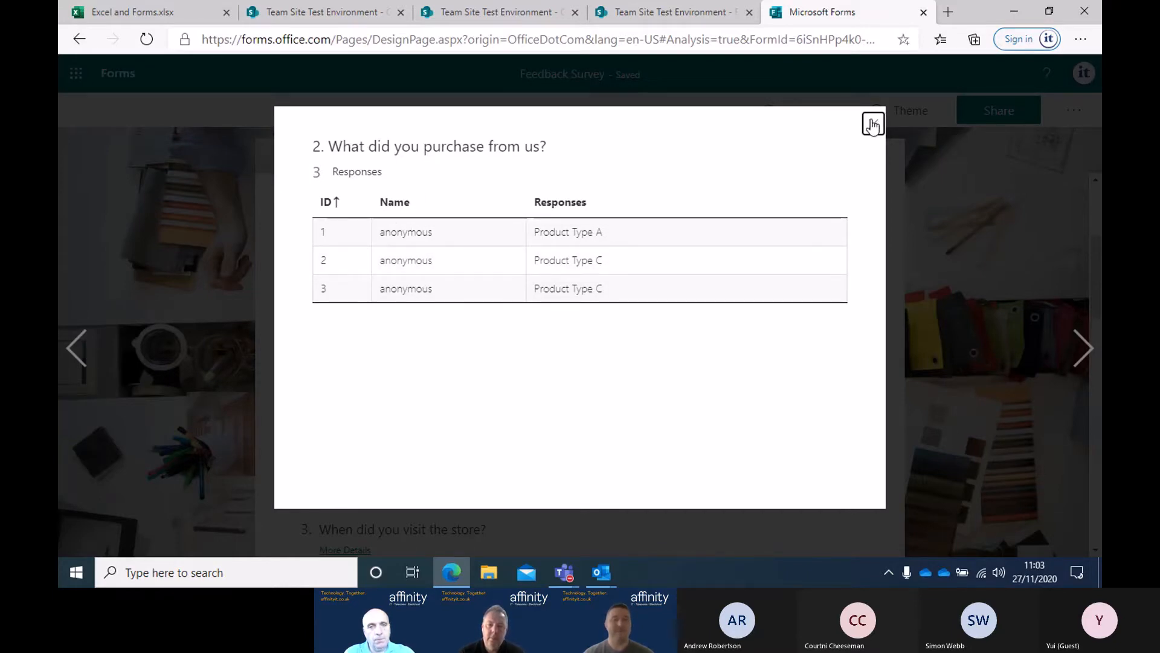
Step: Check the image options for the store visit dates and the question 4 feedback chart, and return to the start of the summary
scroll(796, 316, down, 2)
scroll(760, 375, down, 1)
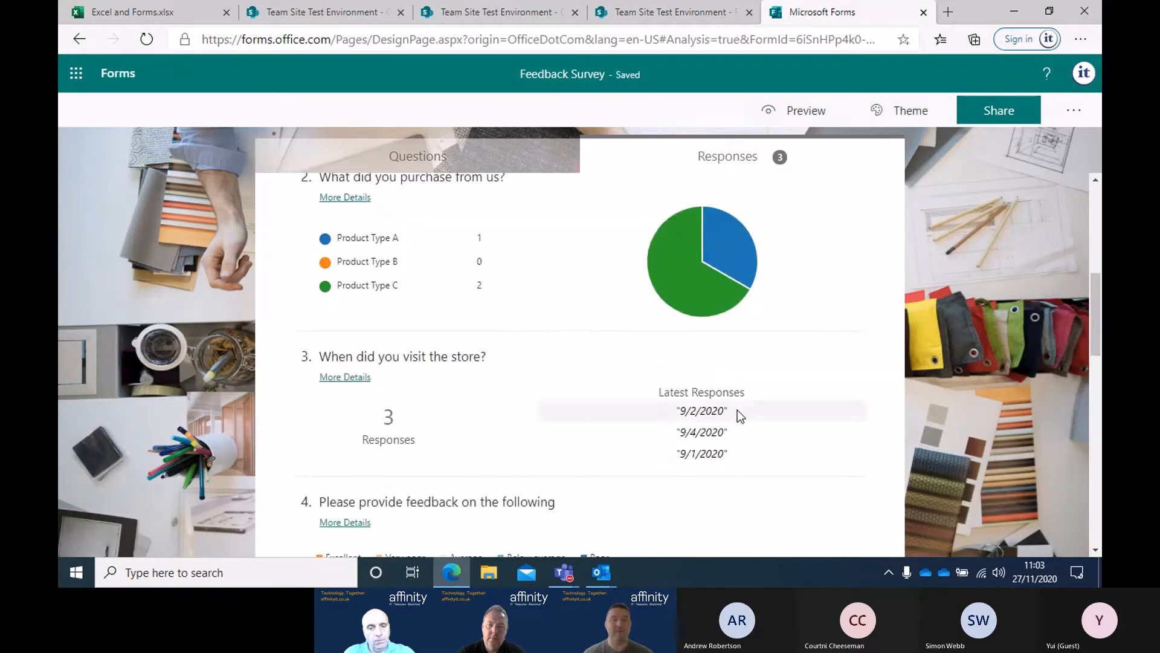
right_click(678, 409)
click(629, 458)
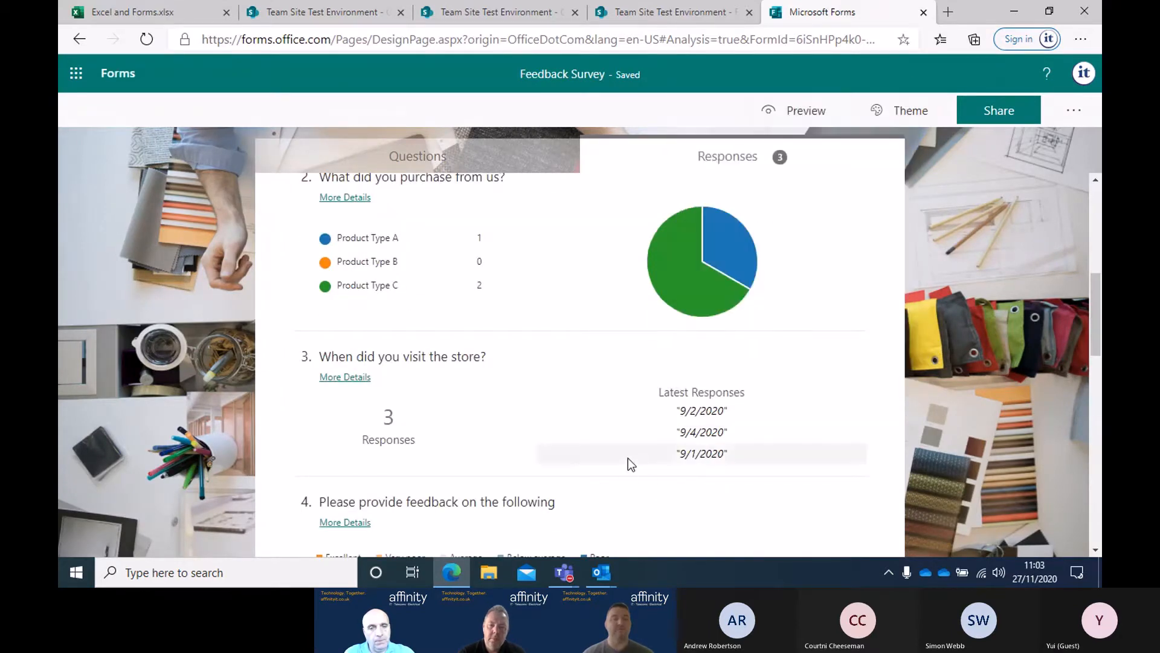
scroll(629, 458, down, 5)
right_click(671, 382)
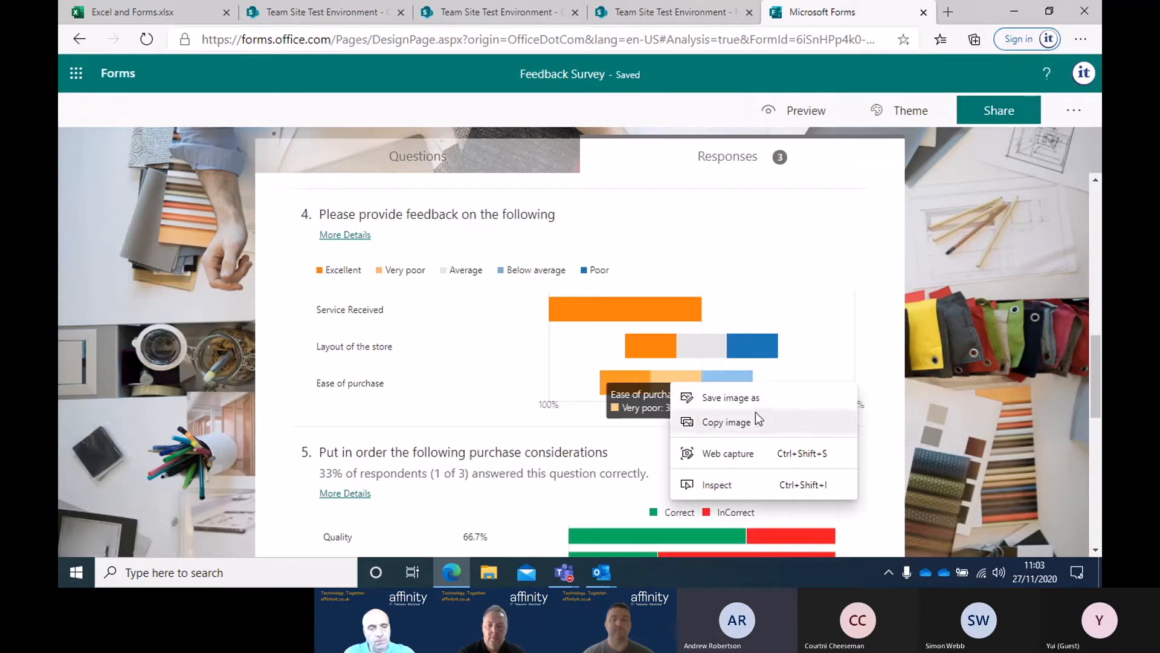
click(795, 303)
scroll(824, 326, up, 2)
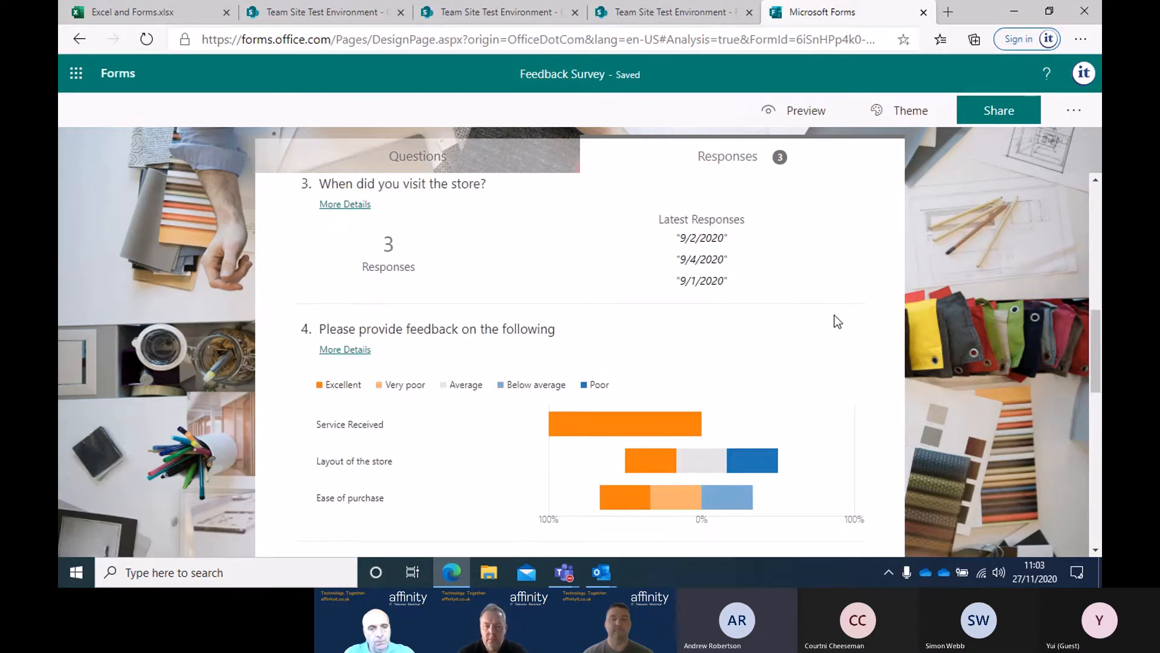
scroll(837, 322, up, 10)
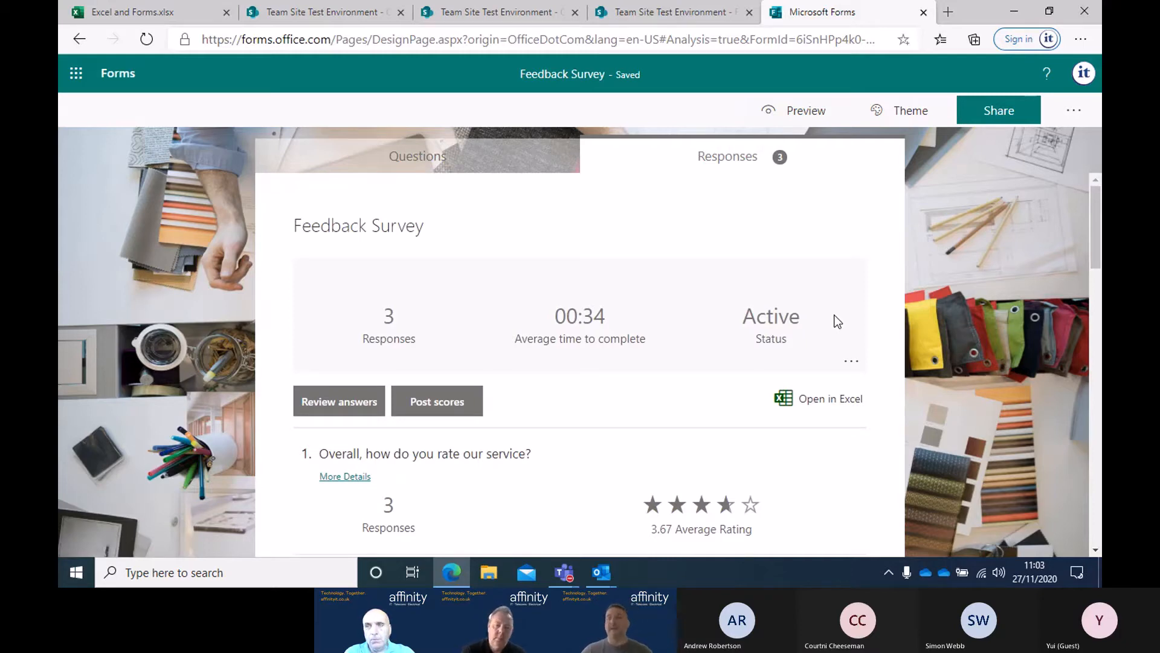
Step: Minimize the browser and stop sharing the screen in the Teams meeting
click(1018, 18)
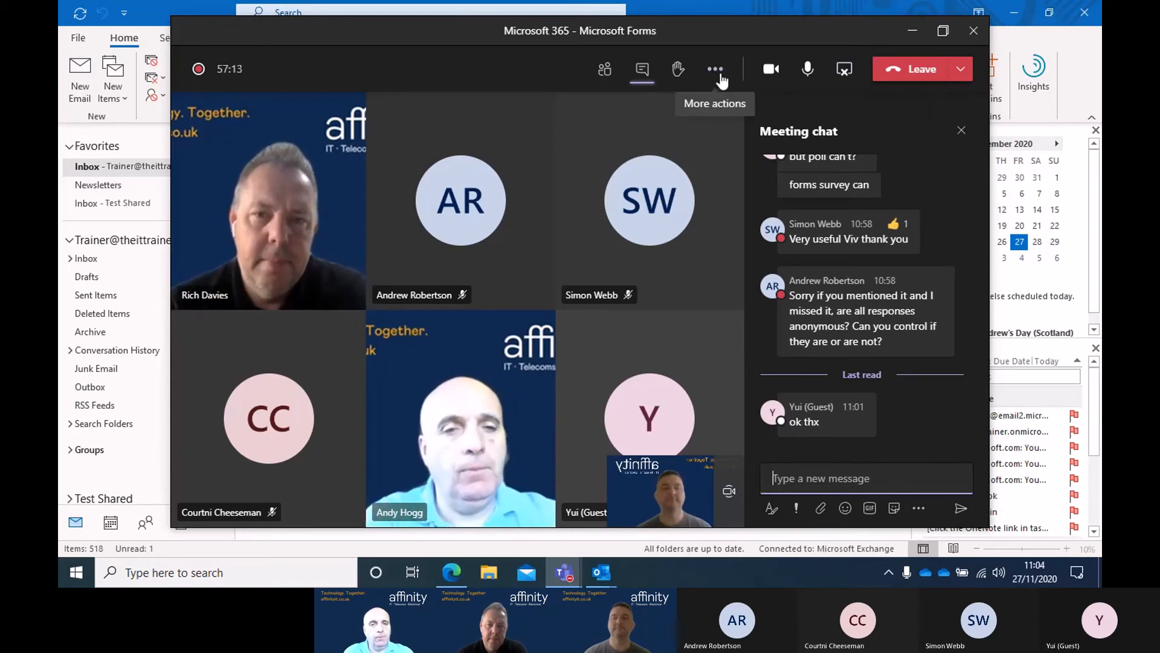
click(838, 78)
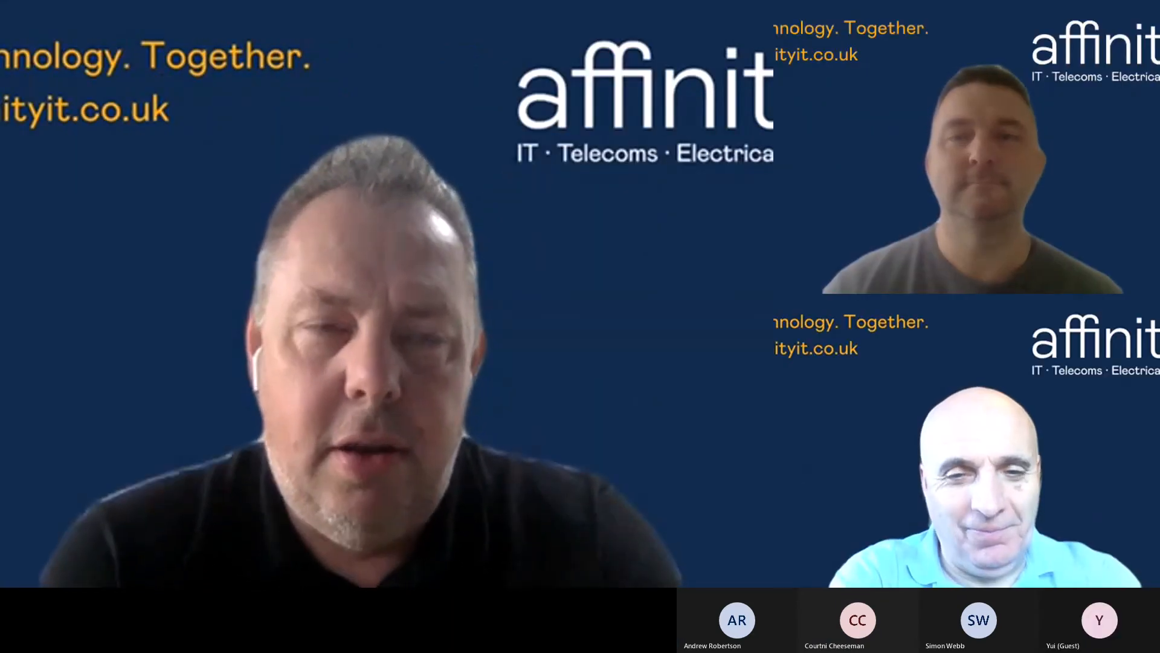